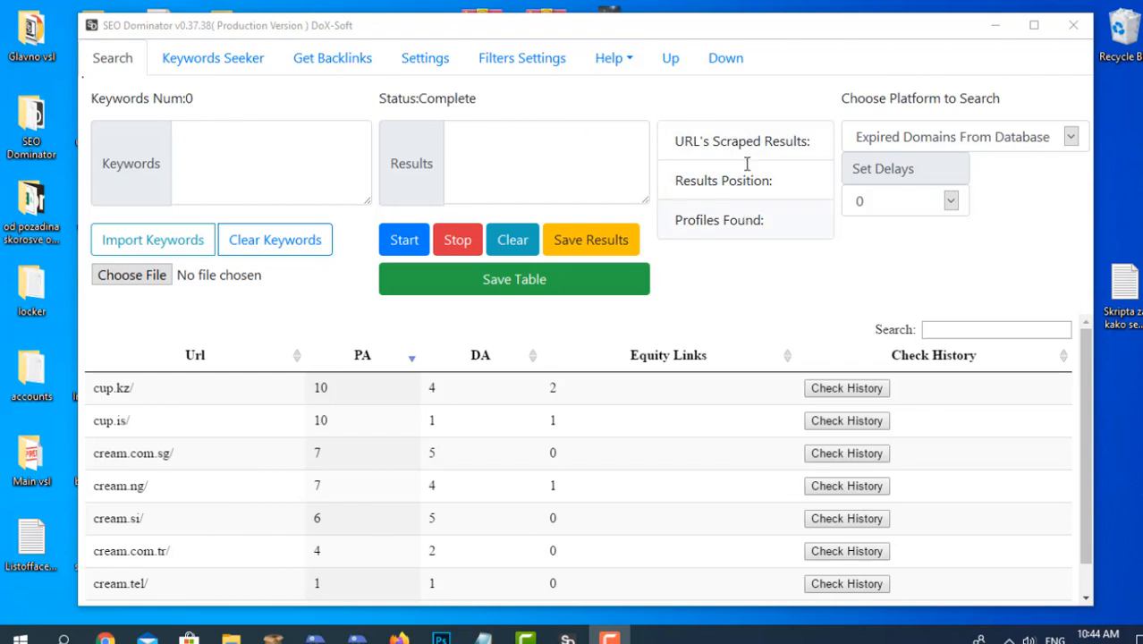
Choose Expired Domains From Database as the search platform and set the delay to 3.
left_click(865, 134)
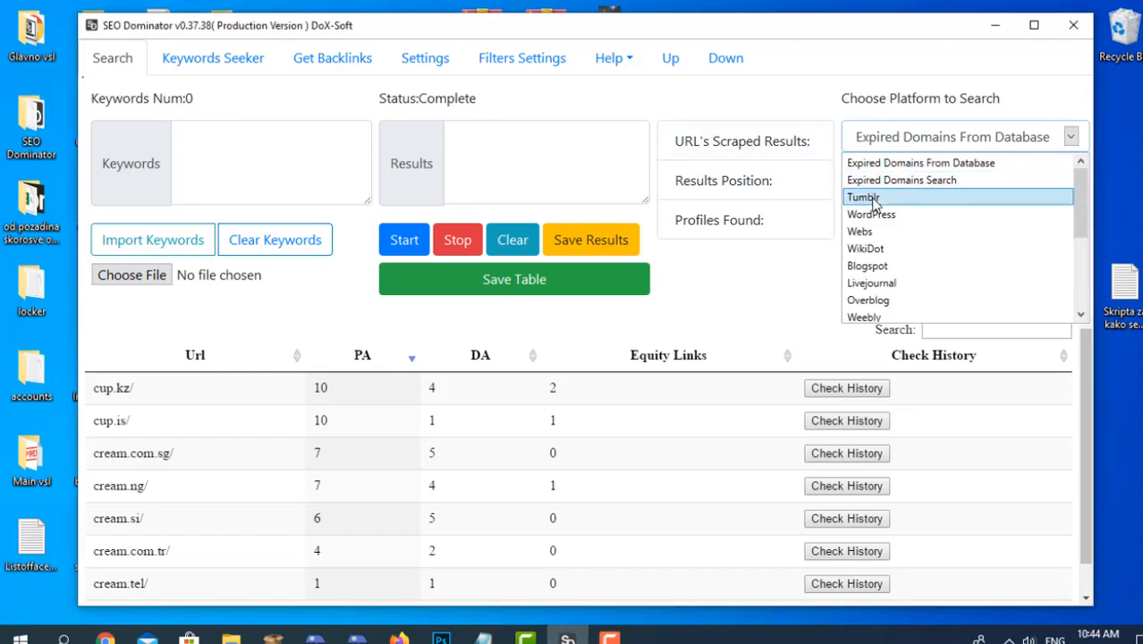
scroll(872, 241, "down", 2)
scroll(874, 257, "up", 3)
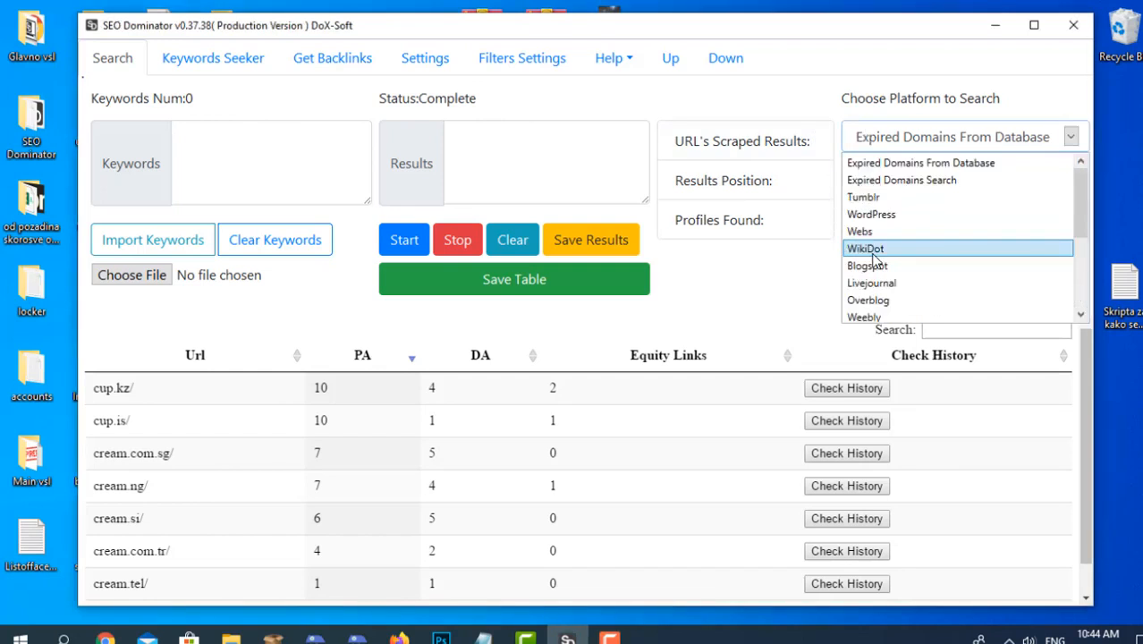
left_click(890, 161)
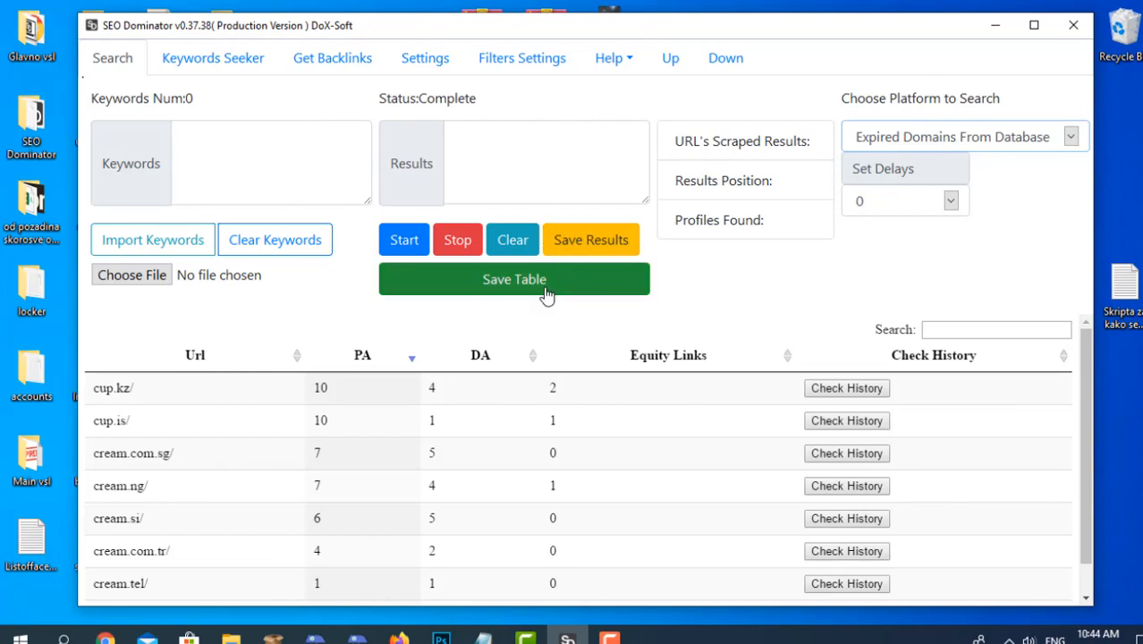
left_click(904, 204)
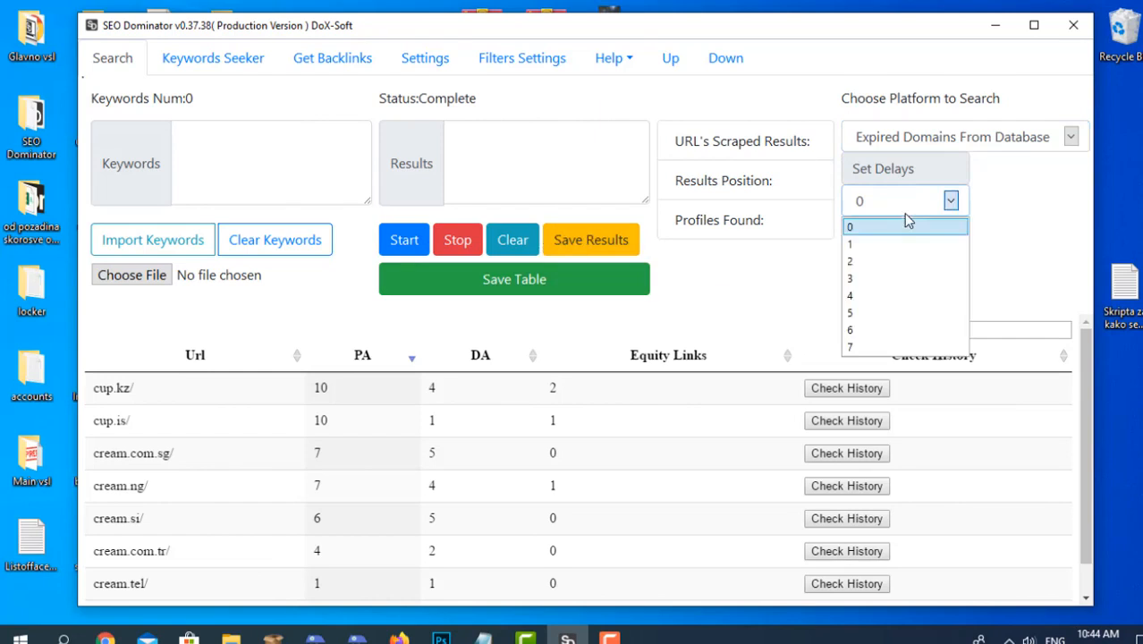
left_click(900, 280)
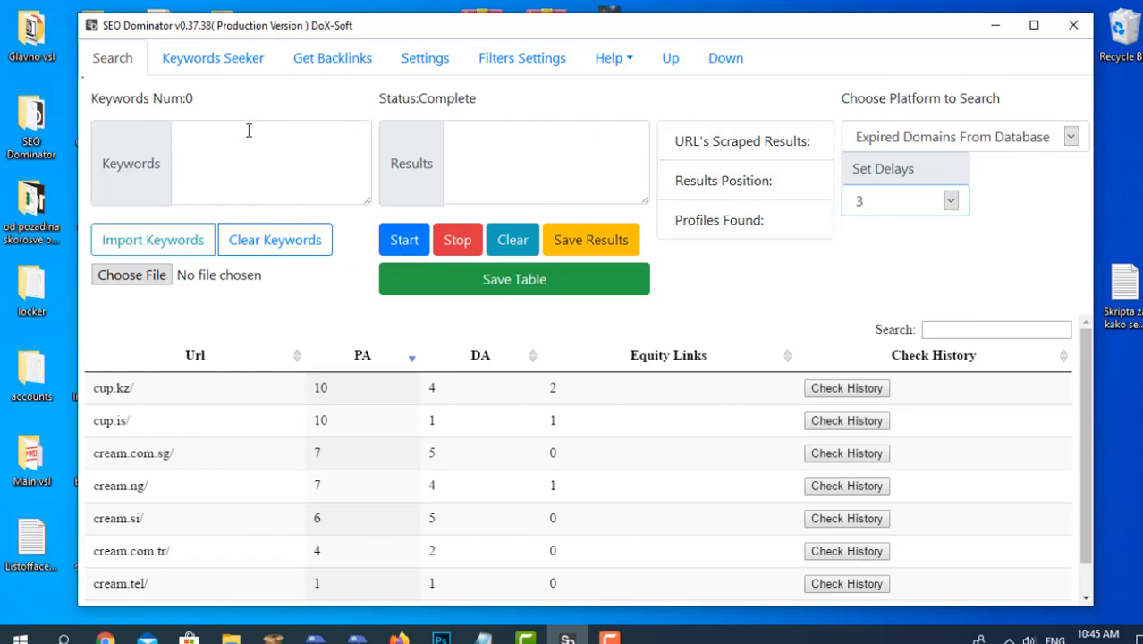
Run the Keywords Seeker for "bear" with Google and Bing enabled, and clear the found keywords.
left_click(213, 60)
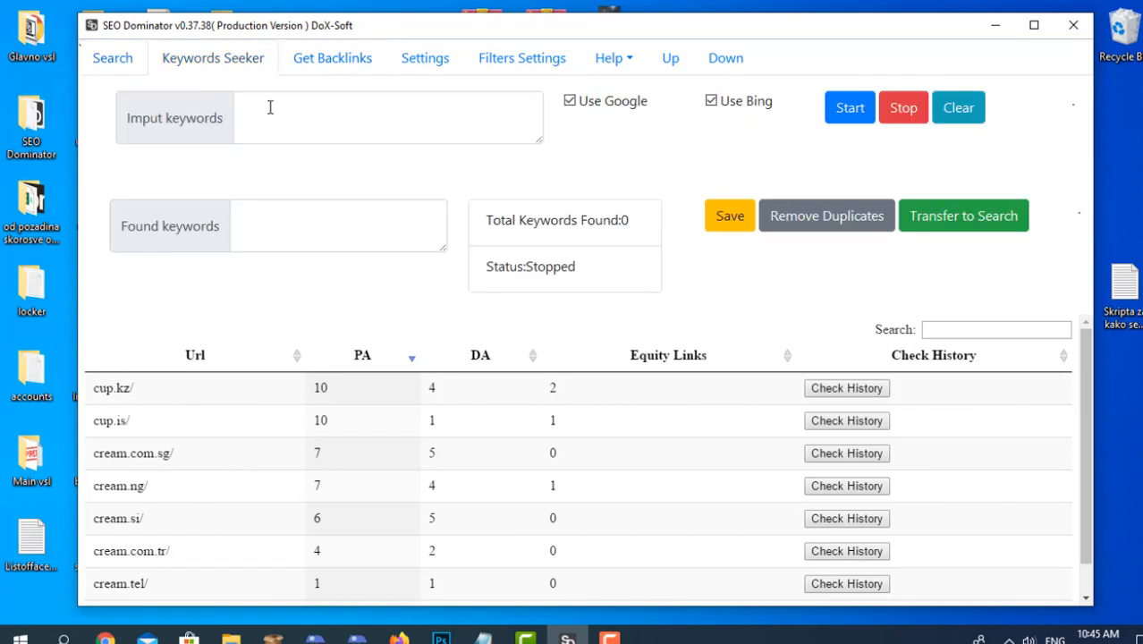
left_click(305, 109)
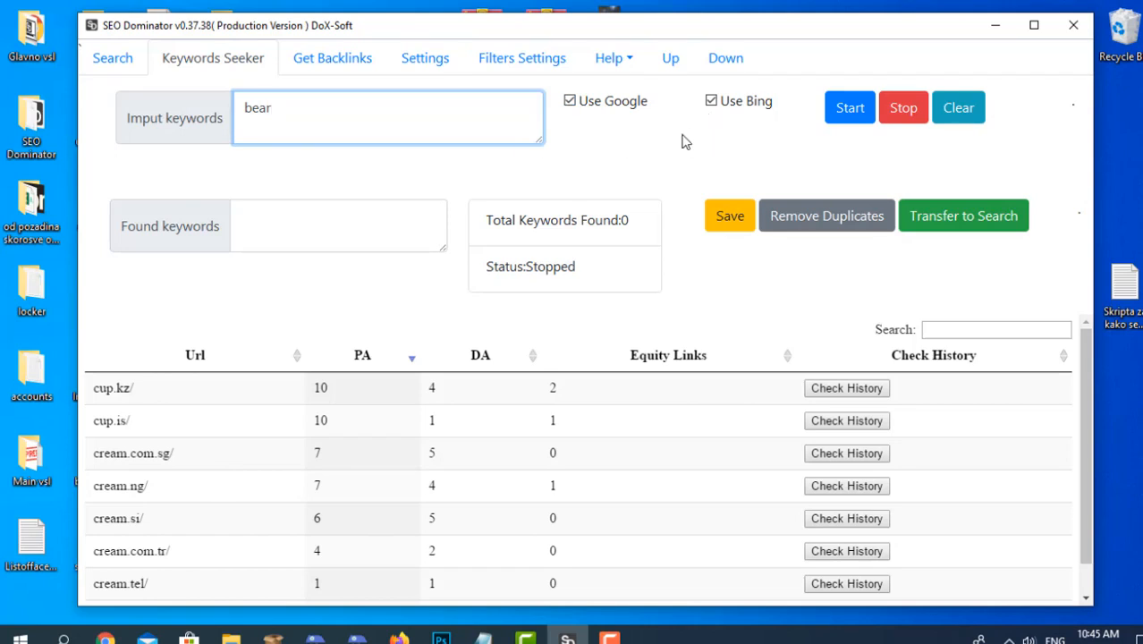
left_click(850, 116)
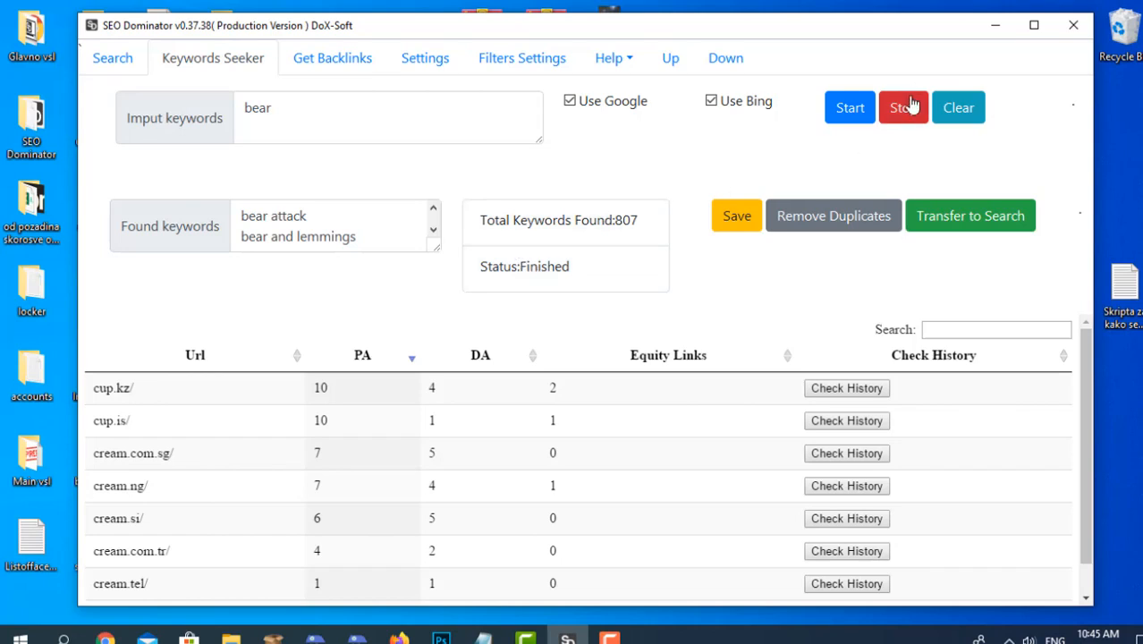
left_click(828, 120)
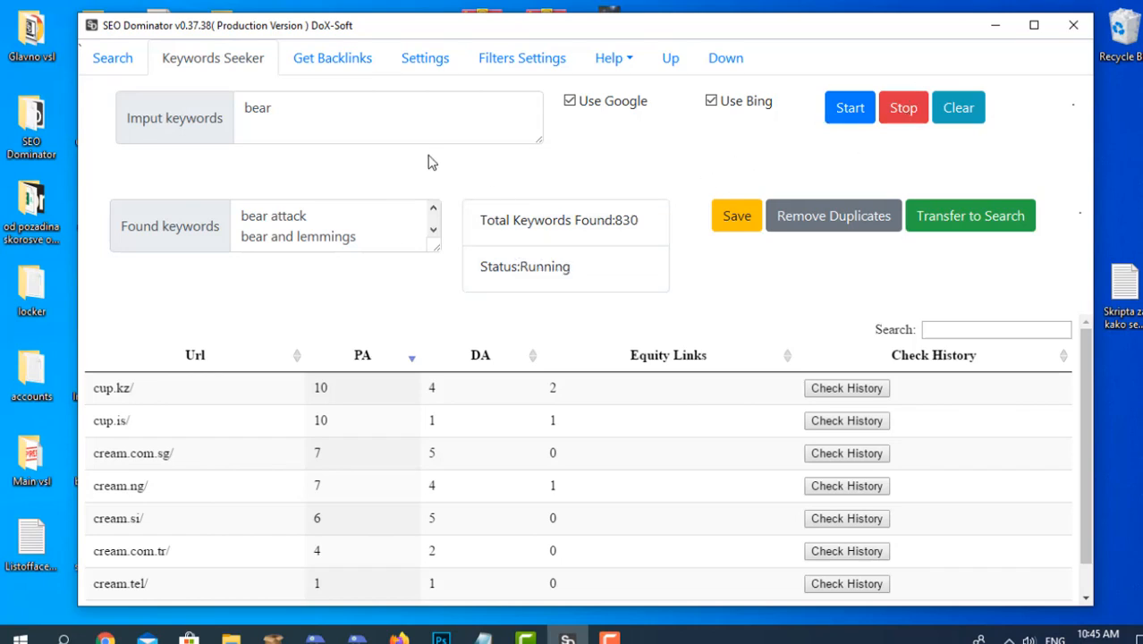
left_click(908, 121)
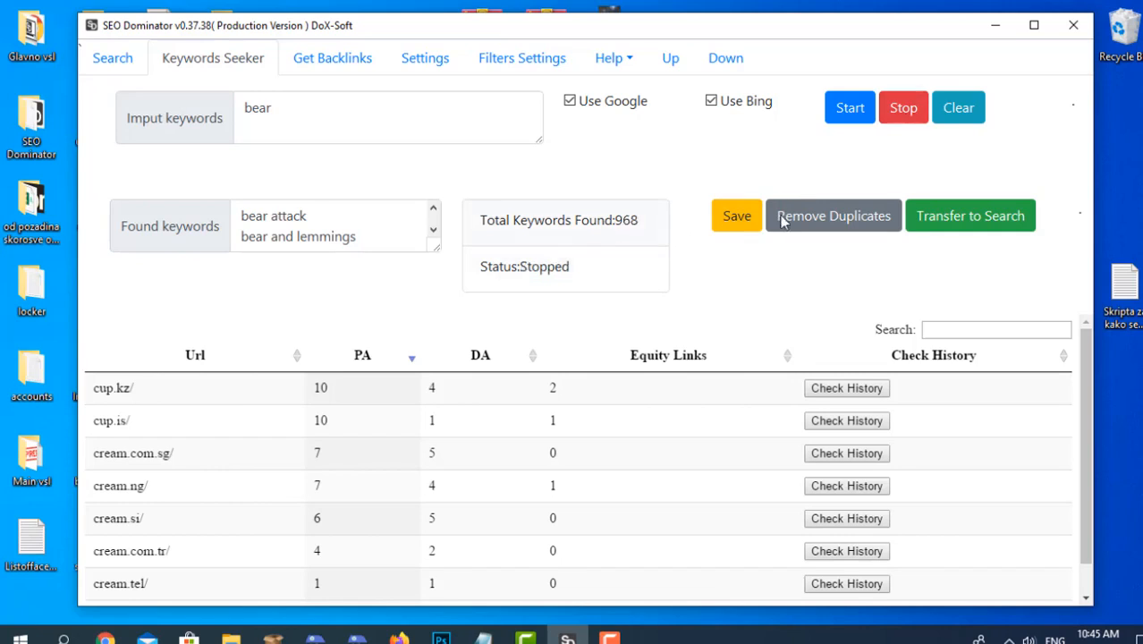
left_click(950, 124)
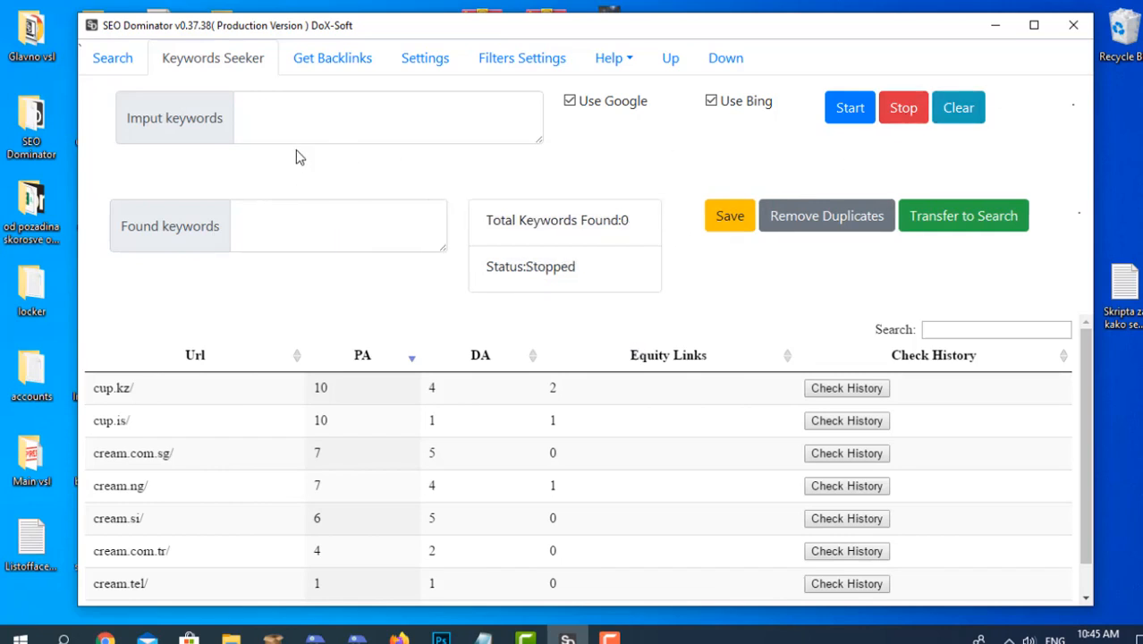
Collect keyword suggestions for "keyboard" in the Keywords Seeker and stop the run.
left_click(301, 118)
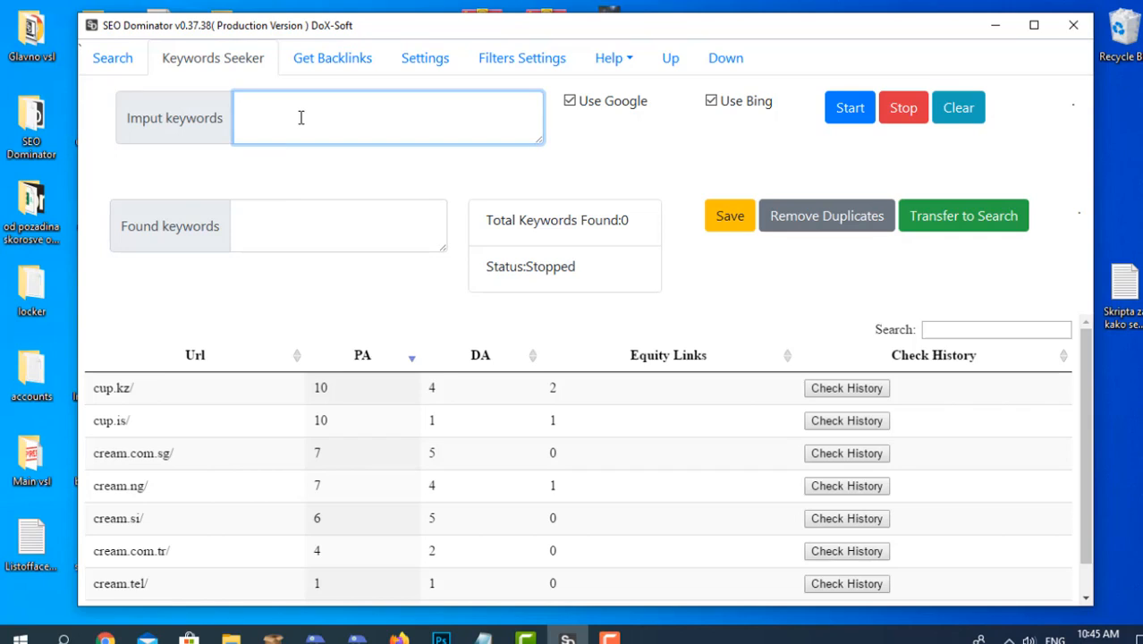
type("keyboard")
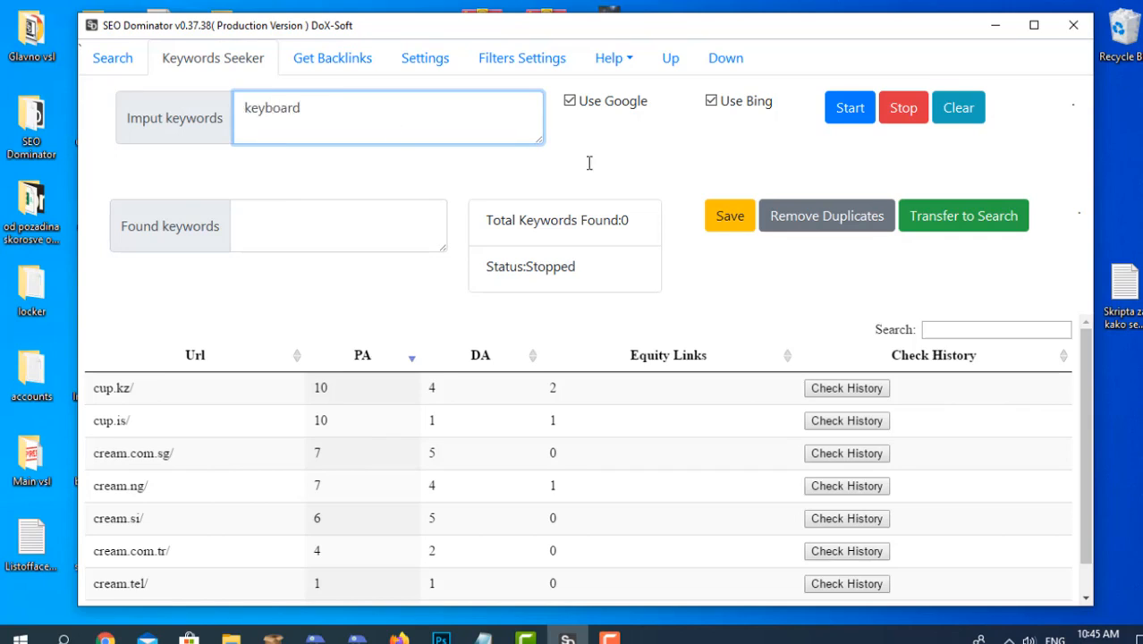
left_click(892, 109)
left_click(831, 111)
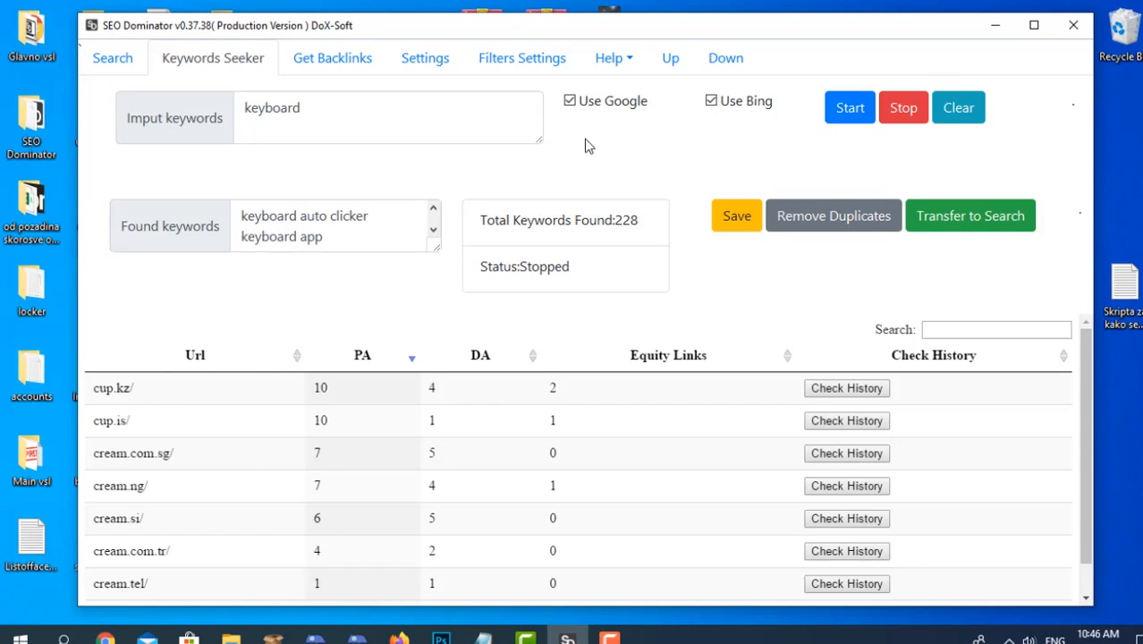
Remove duplicates from the found keyboard keywords and transfer the list to the Search section.
left_click(804, 219)
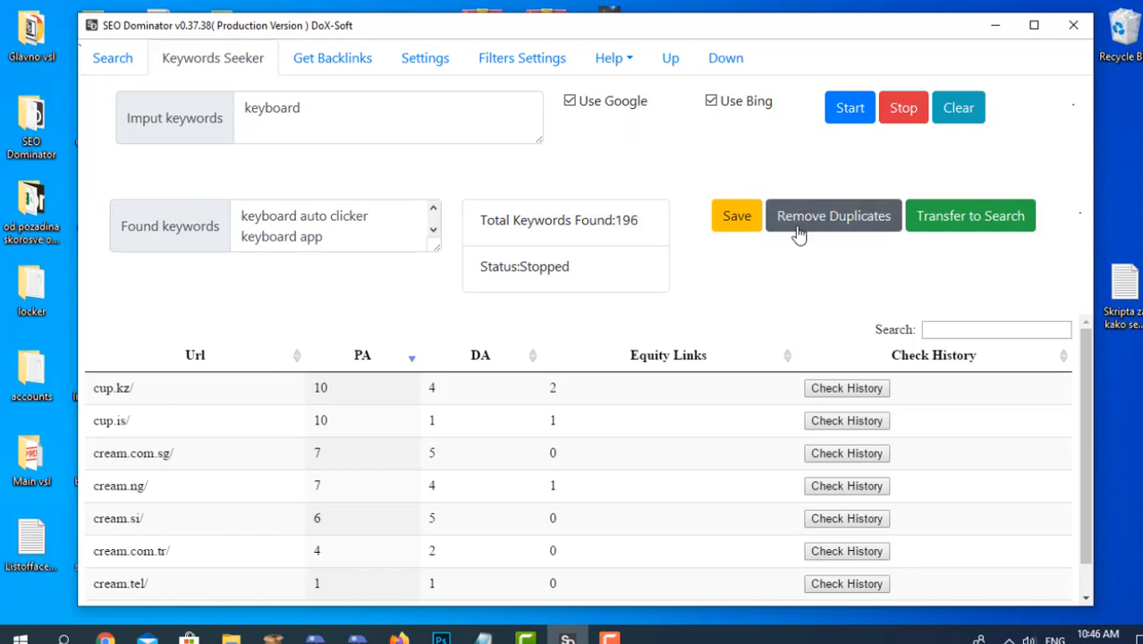
left_click(750, 224)
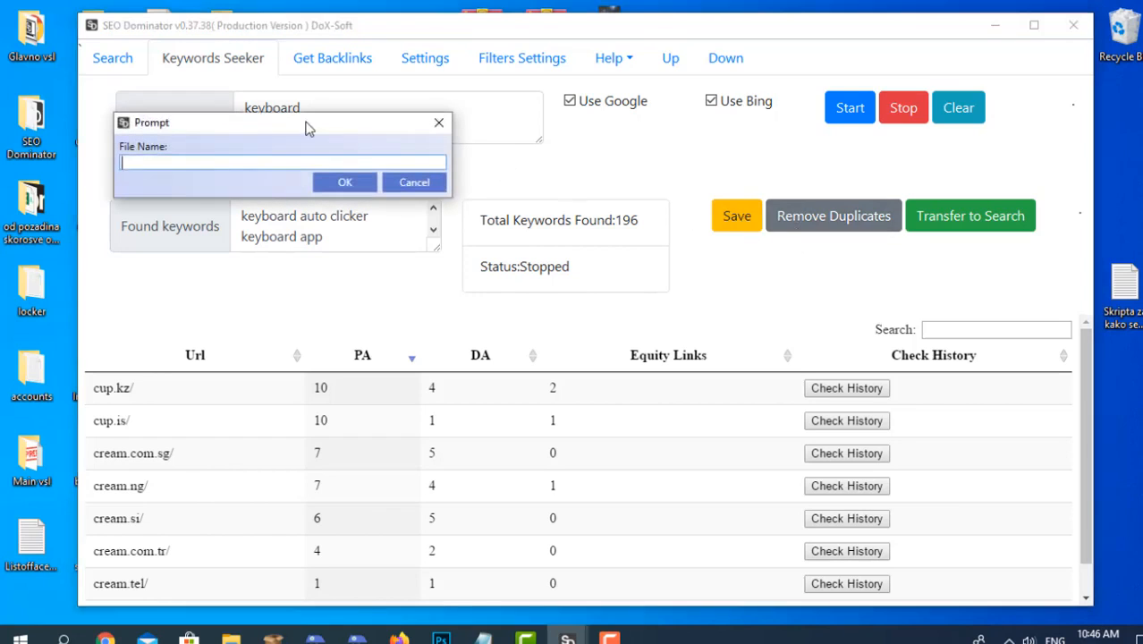
left_click(440, 122)
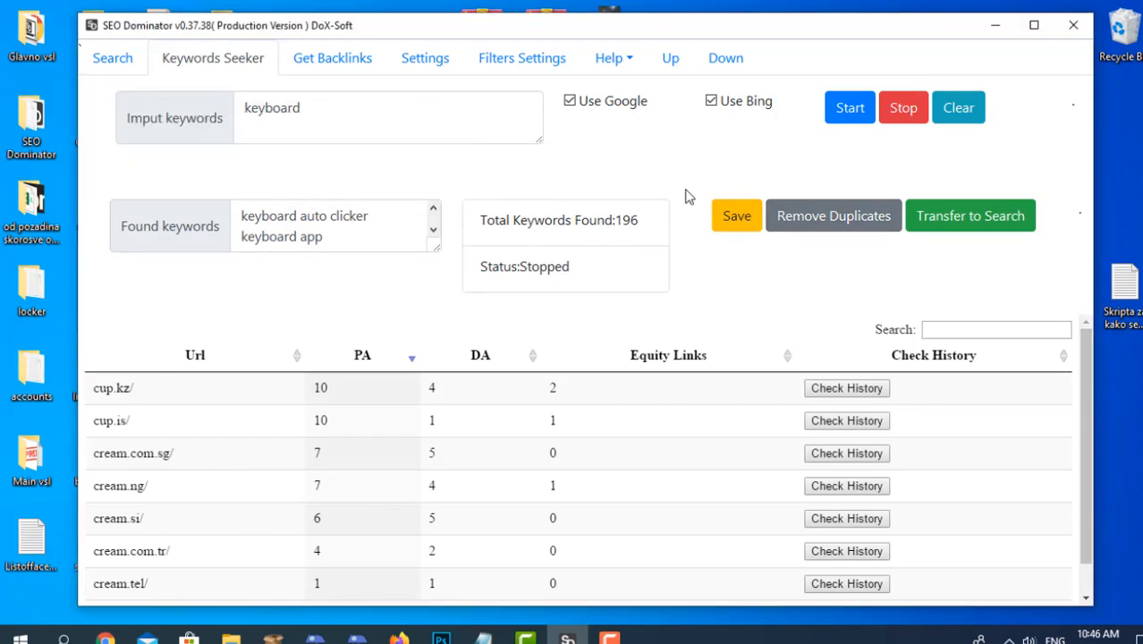
left_click(975, 219)
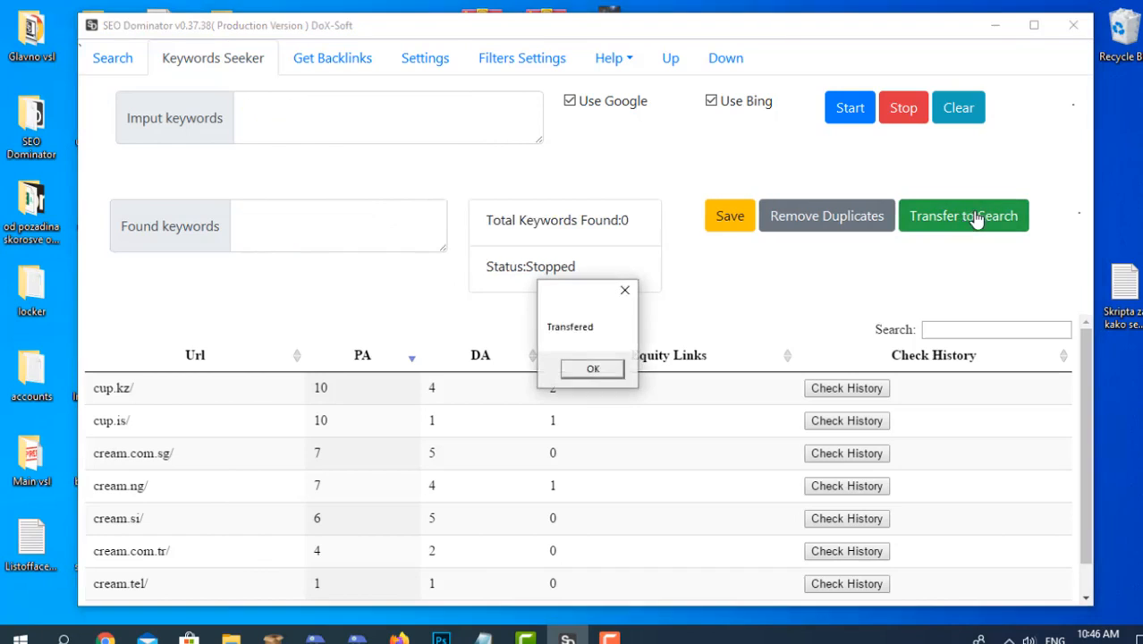
left_click(616, 374)
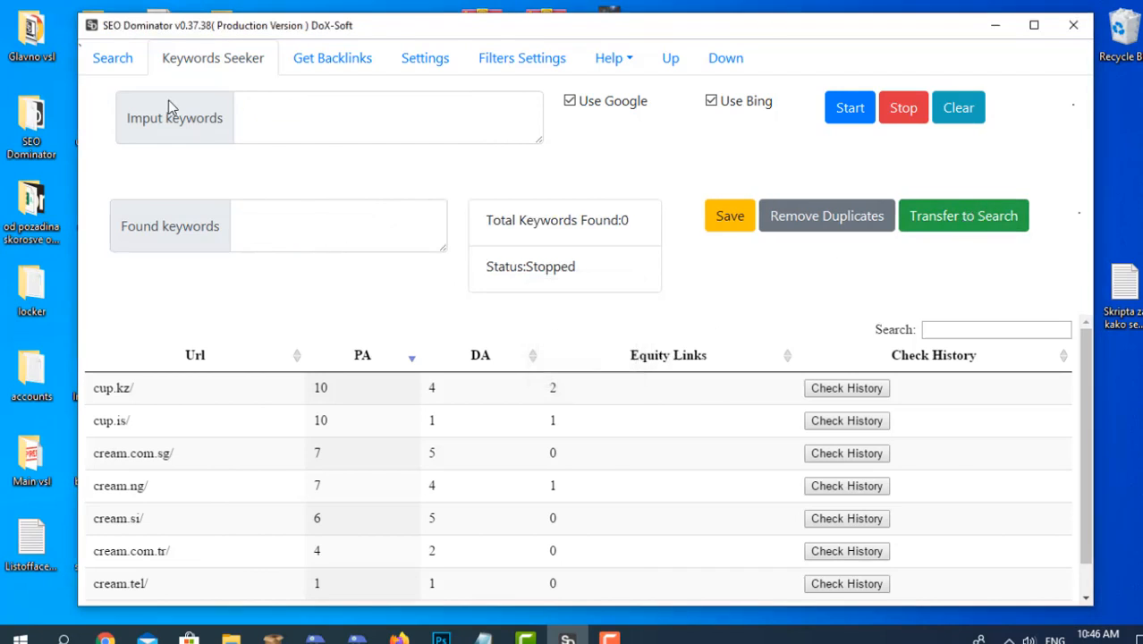
left_click(114, 59)
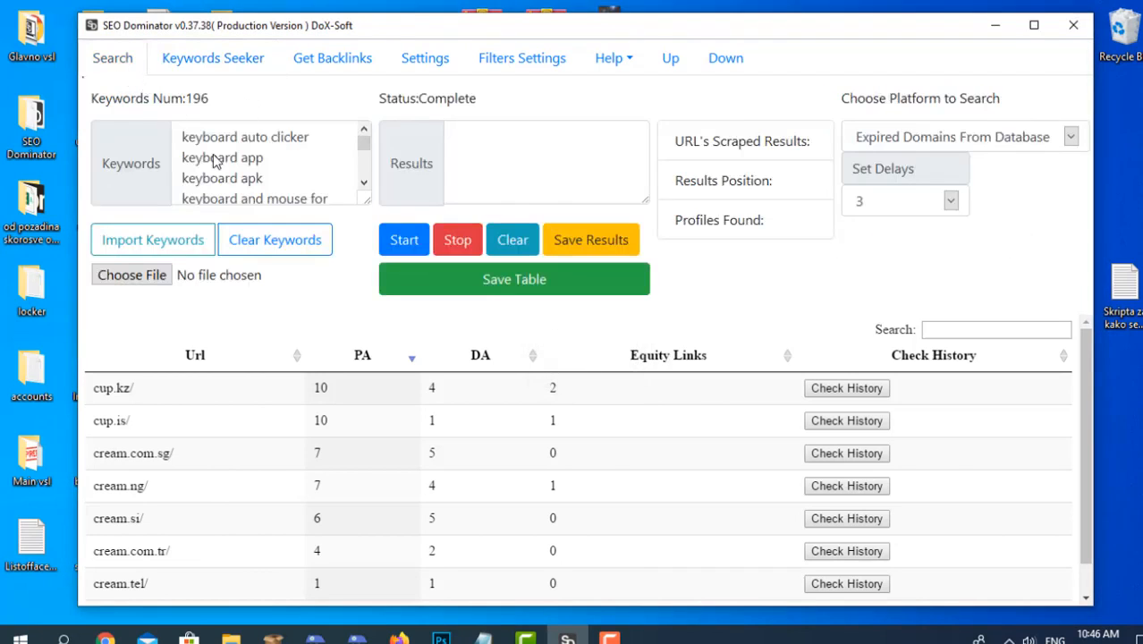
left_click(198, 61)
left_click(113, 59)
left_click(226, 64)
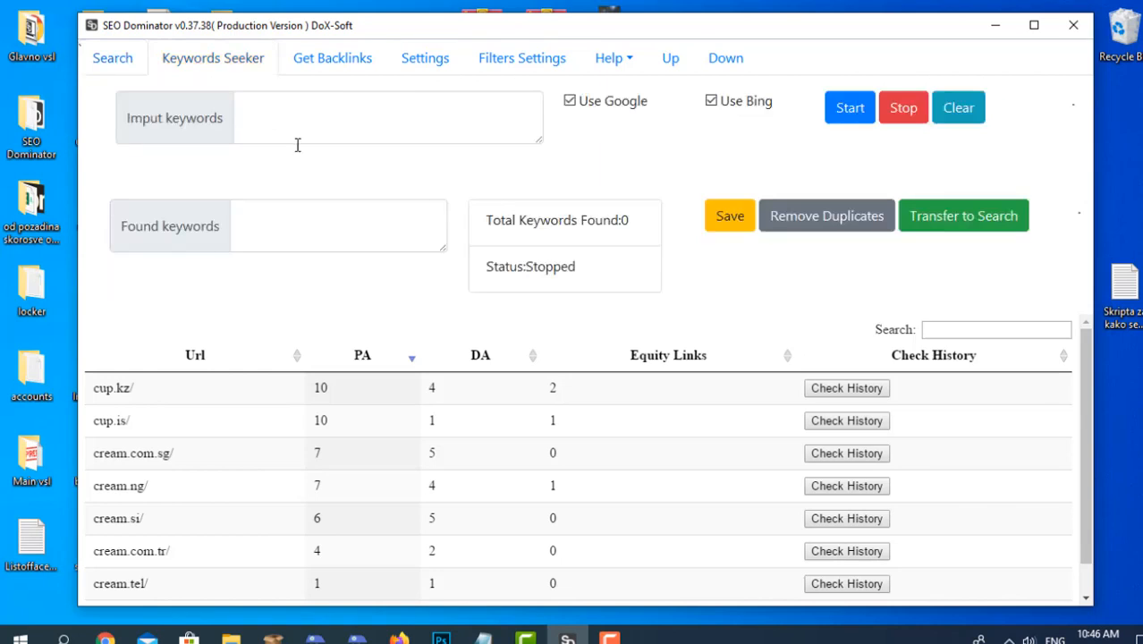
Clear the transferred keywords in the Search section and enter "type keywords" manually.
left_click(112, 59)
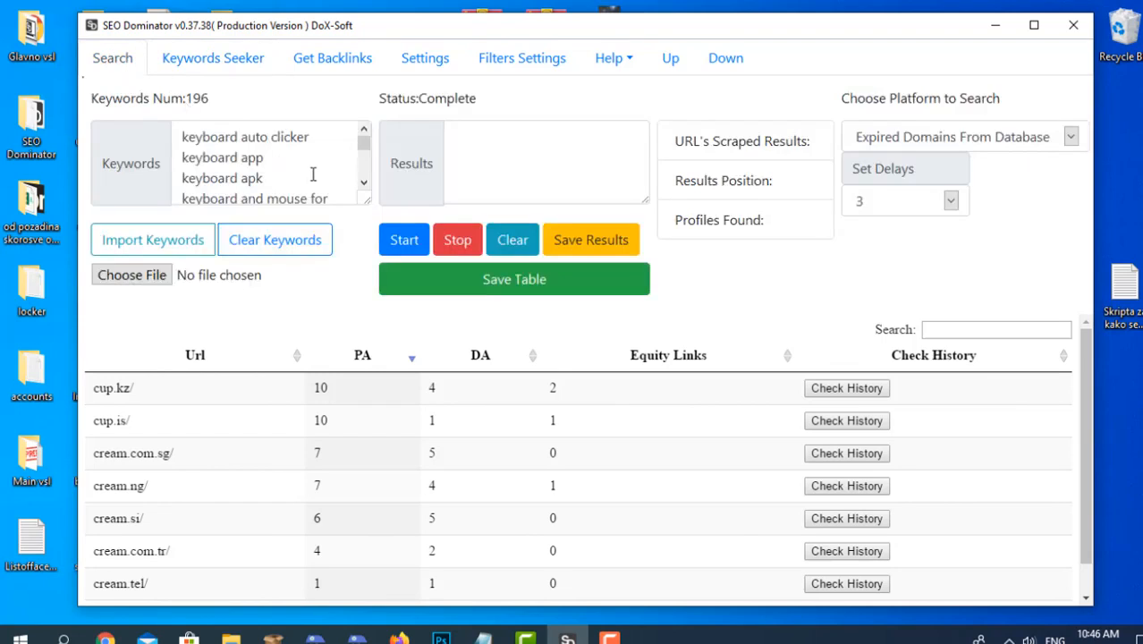
left_click(304, 240)
left_click(269, 135)
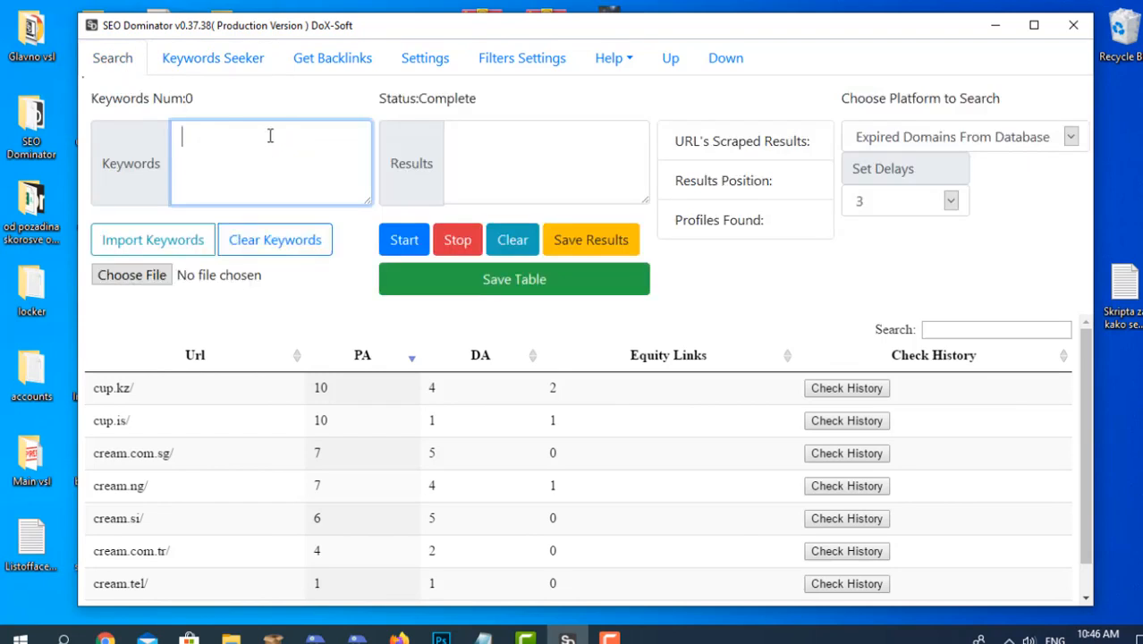
type("type keywords")
Import keywords from the "seo email" text file on the Desktop and clear the imported list.
left_click(165, 276)
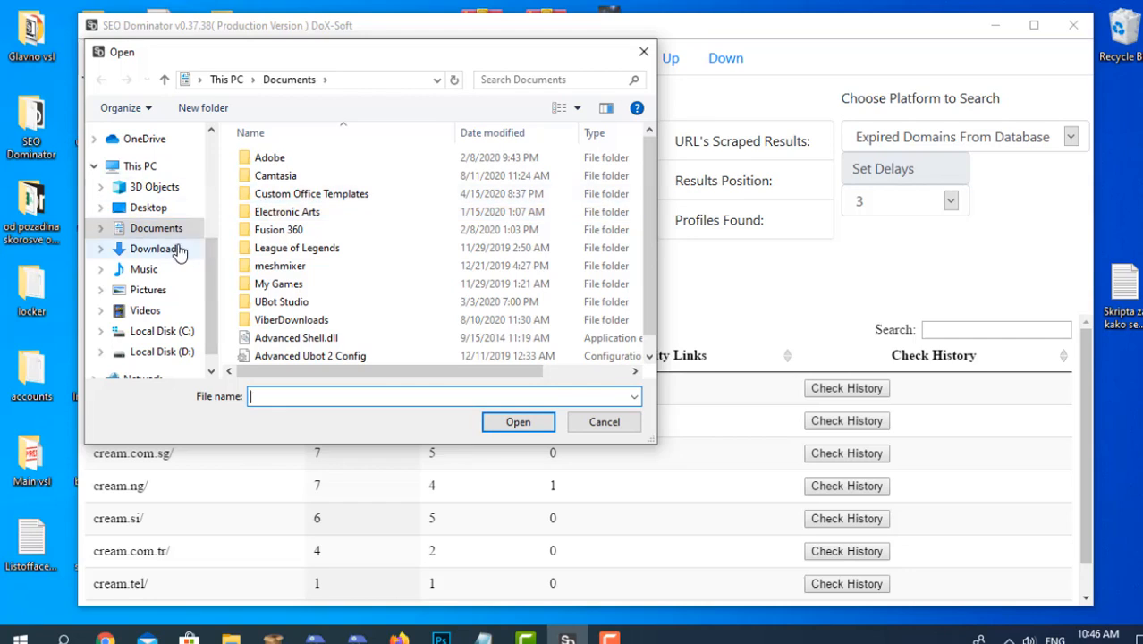
left_click(146, 208)
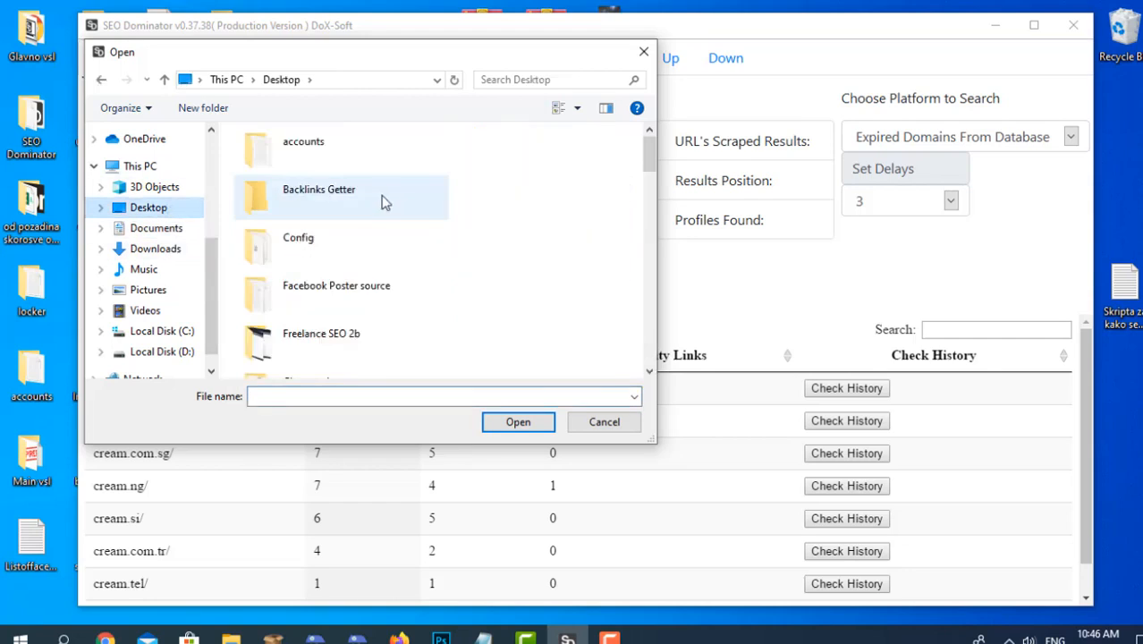
scroll(383, 201, "down", 10)
scroll(383, 206, "up", 1)
left_click(300, 352)
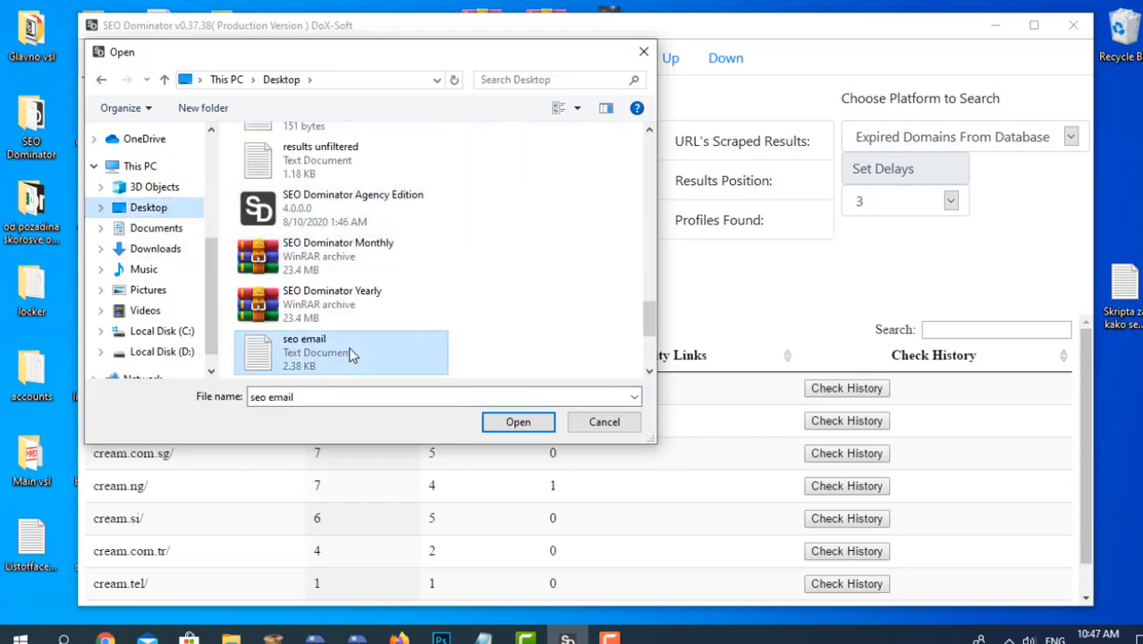
left_click(510, 424)
left_click(154, 250)
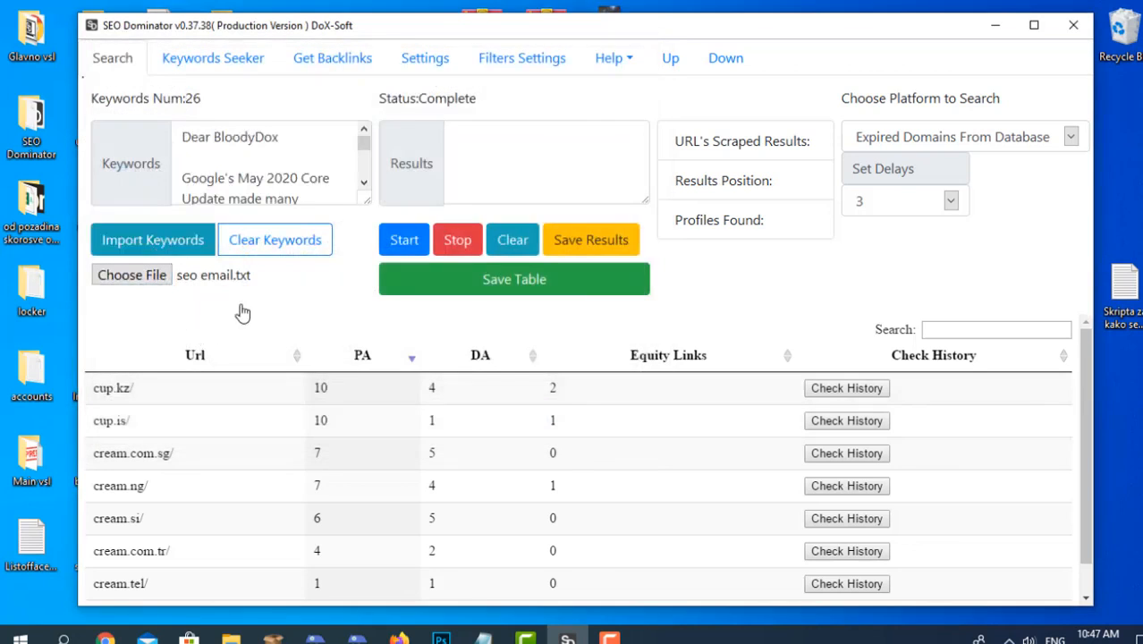
left_click(279, 250)
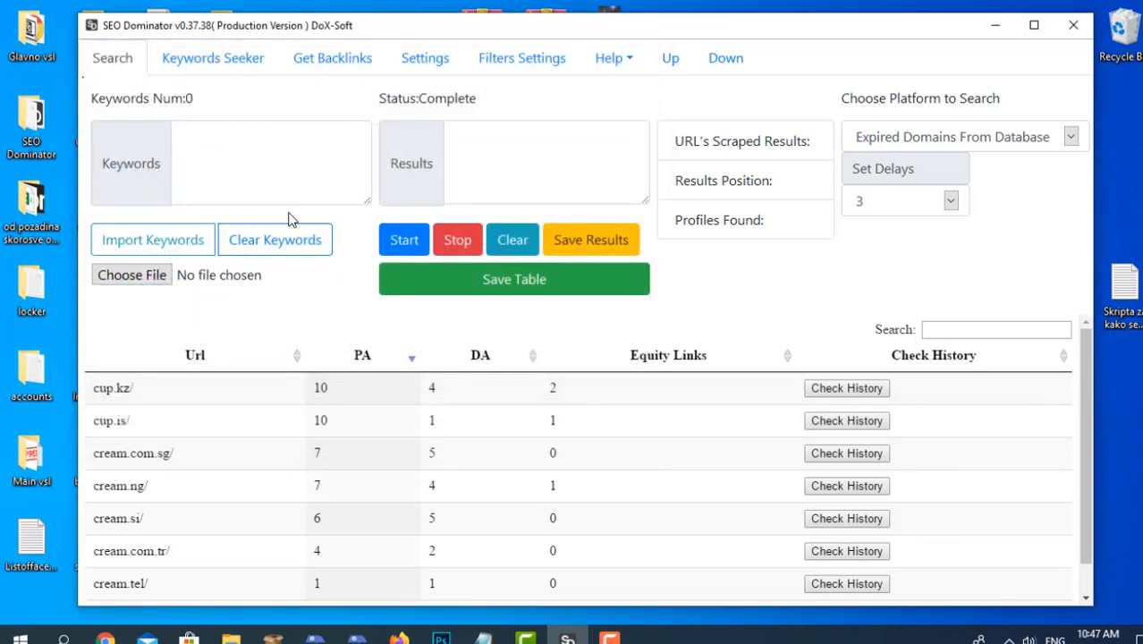
Open the Get Backlinks section, highlight the cup.kz address in the results table and activate the URL entry box.
left_click(308, 58)
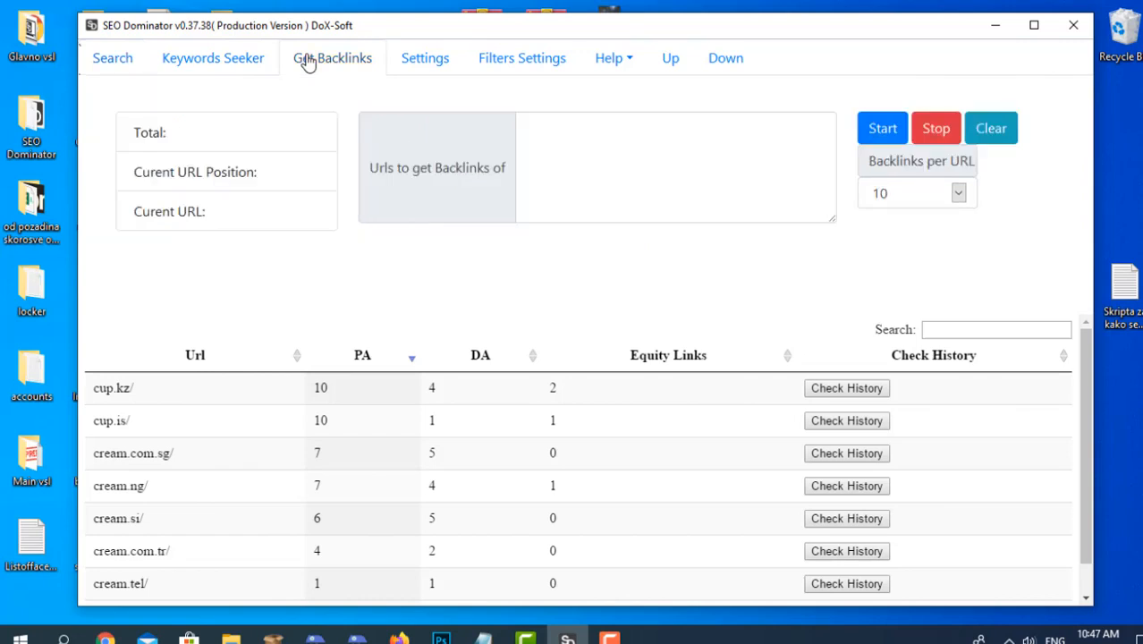
left_click(625, 155)
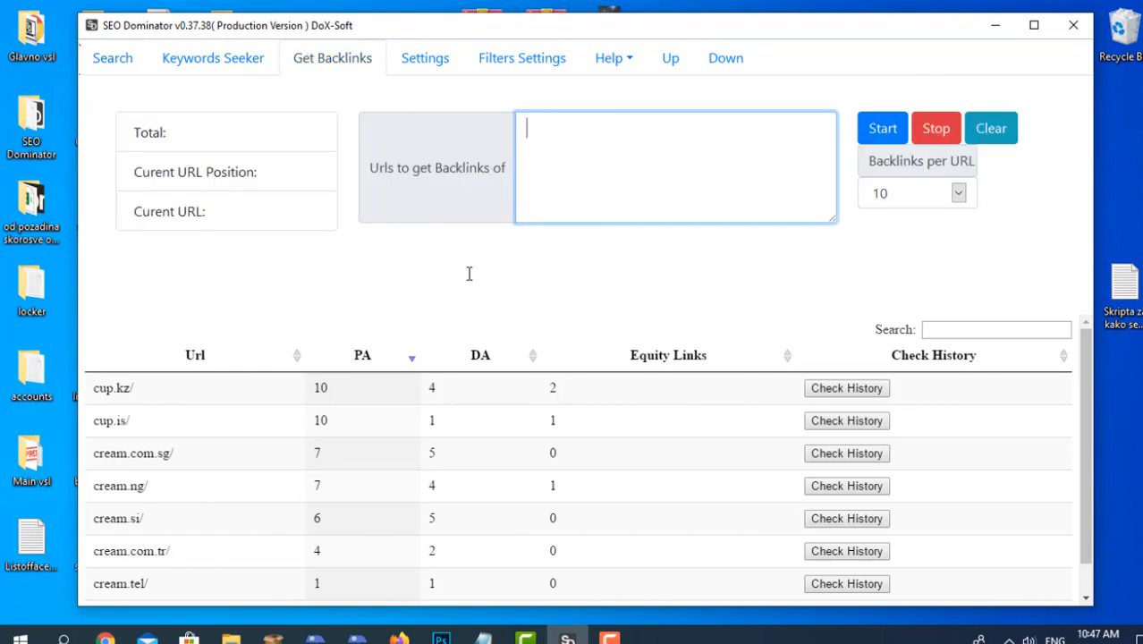
left_click_drag(95, 387, 137, 387)
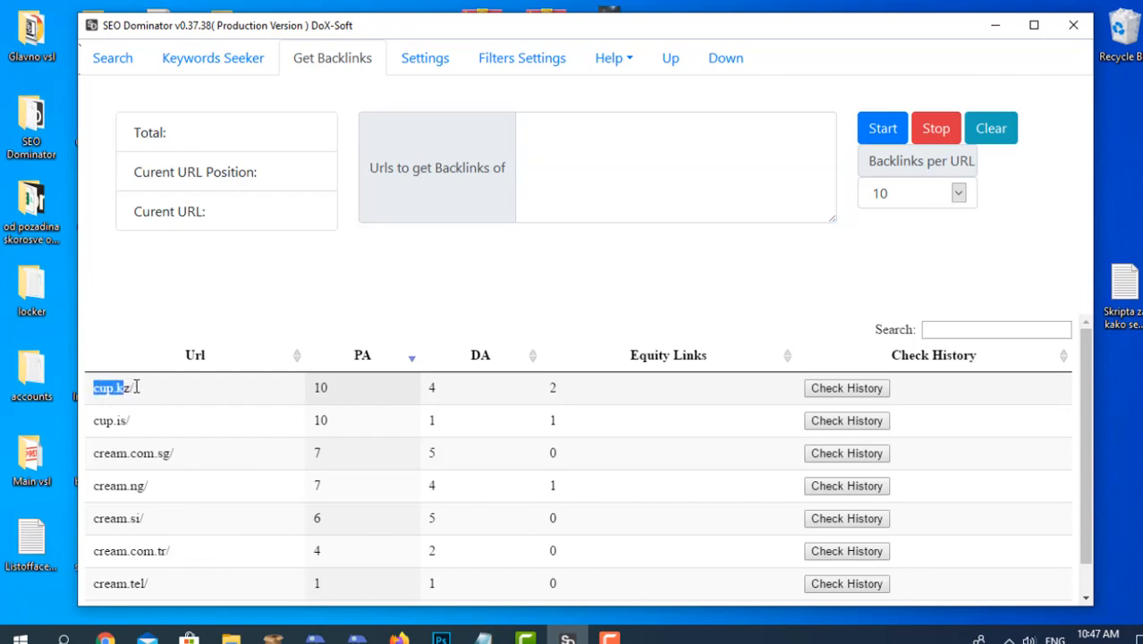
left_click(526, 137)
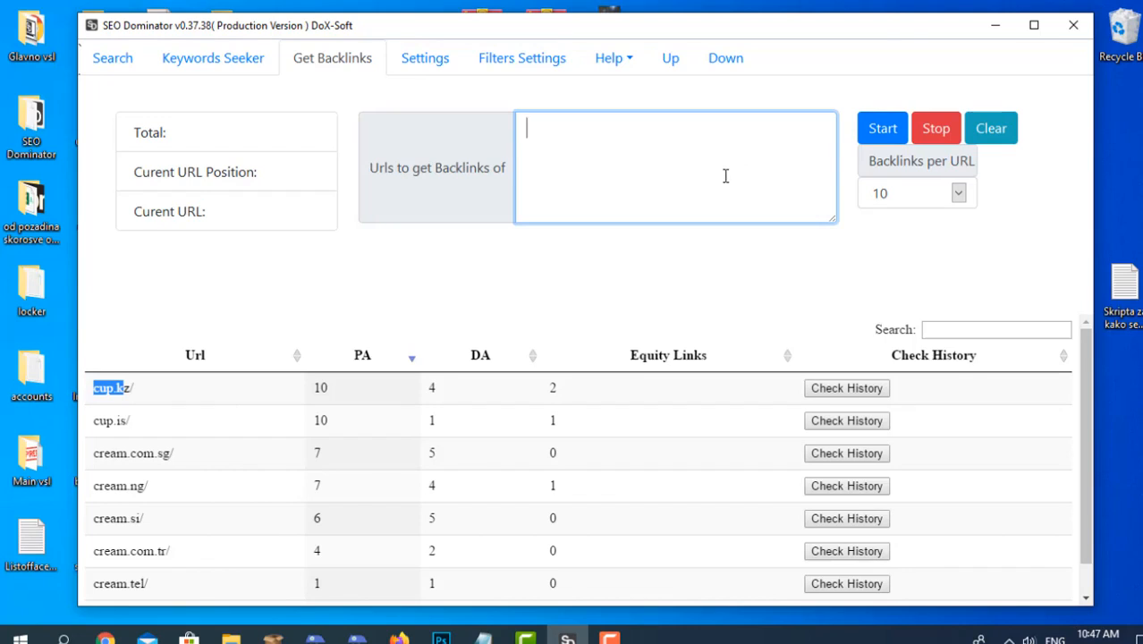
left_click(641, 271)
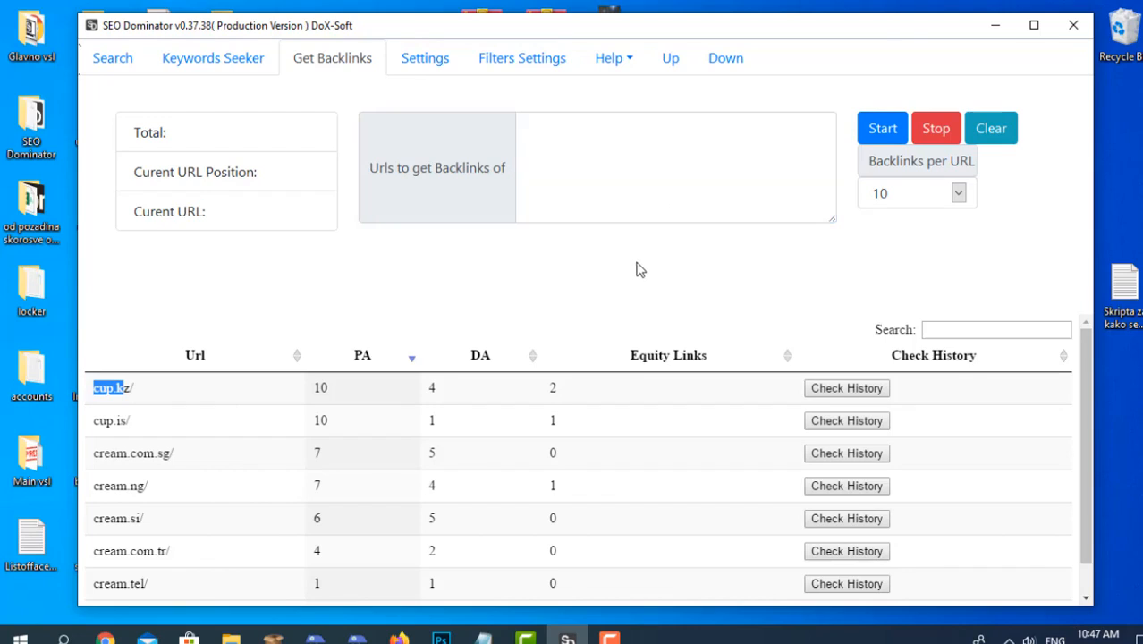
left_click(643, 137)
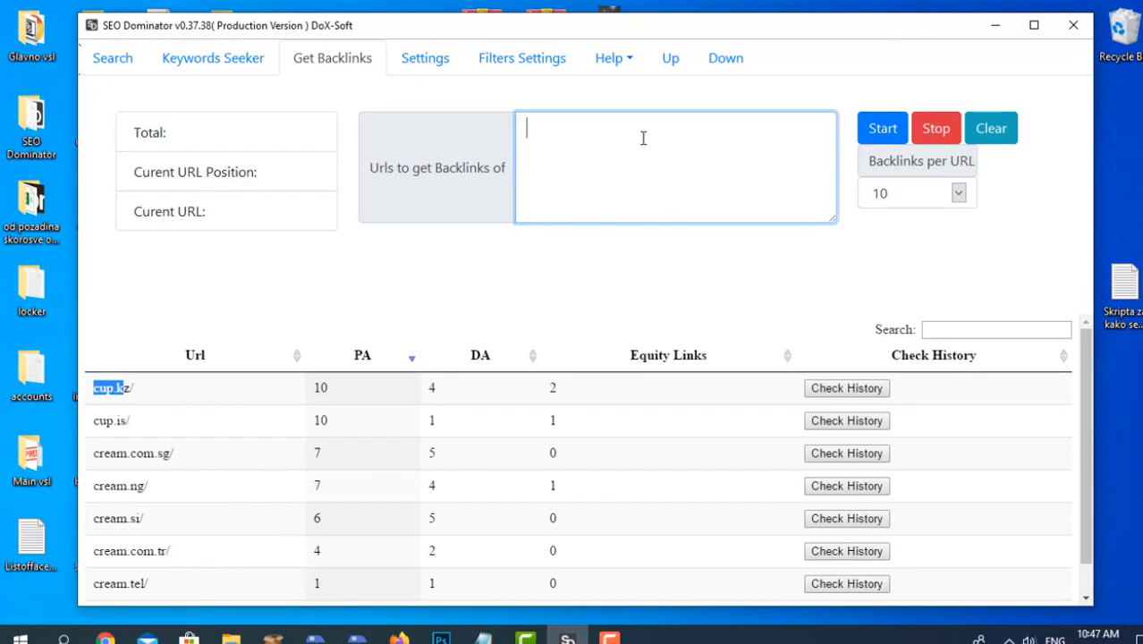
Try 100 and 200 as the backlinks-per-URL limit and set it back to 10.
left_click(958, 195)
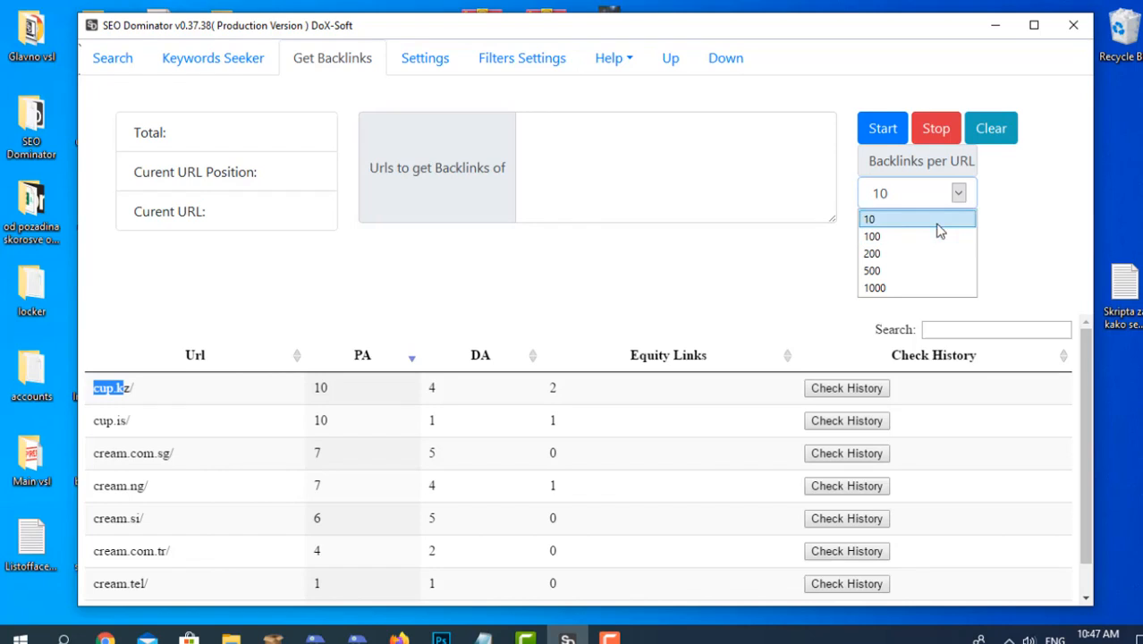
left_click(937, 225)
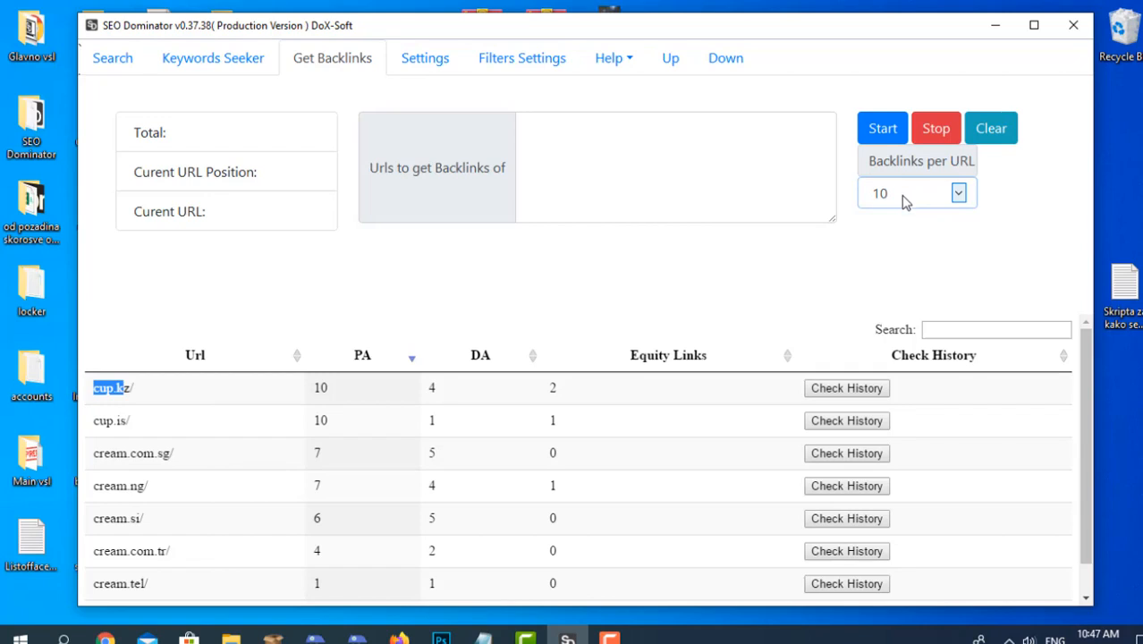
left_click(906, 202)
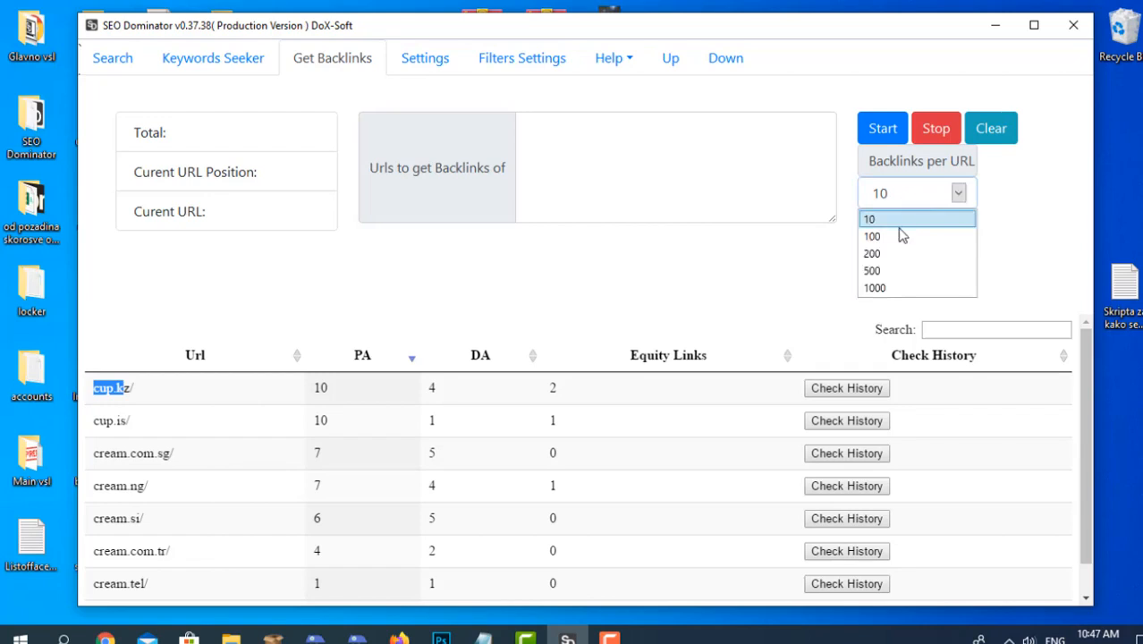
left_click(899, 237)
left_click(903, 195)
left_click(898, 254)
left_click(873, 220)
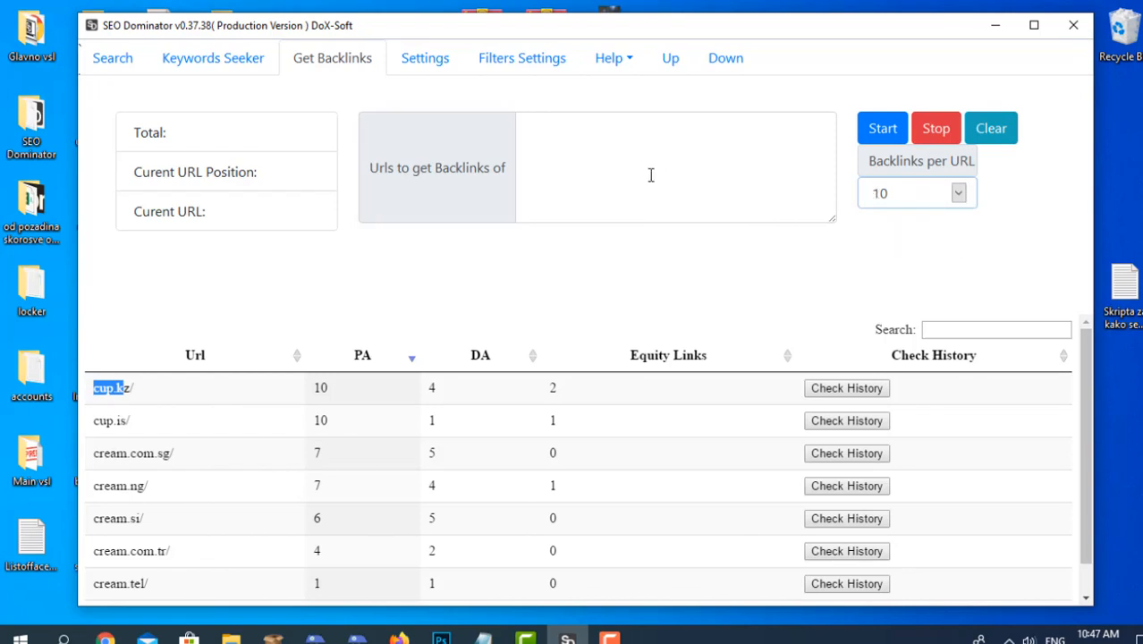
Open the Settings section, enable Use Proxies, and open the proxy file chooser and dismiss it without choosing a file.
left_click(429, 58)
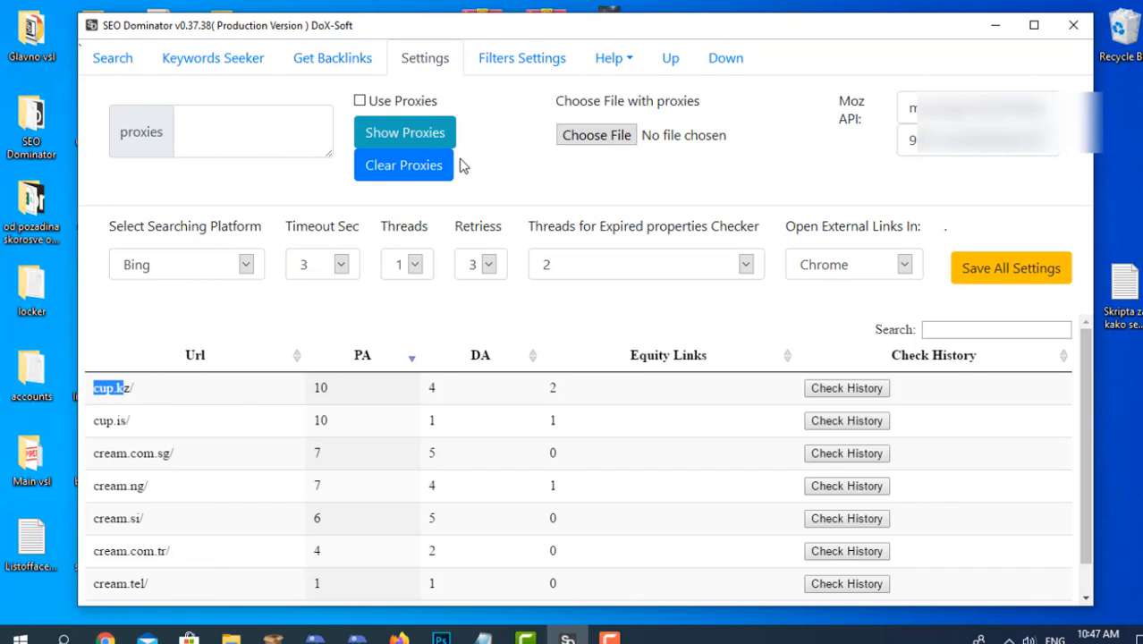
left_click(328, 130)
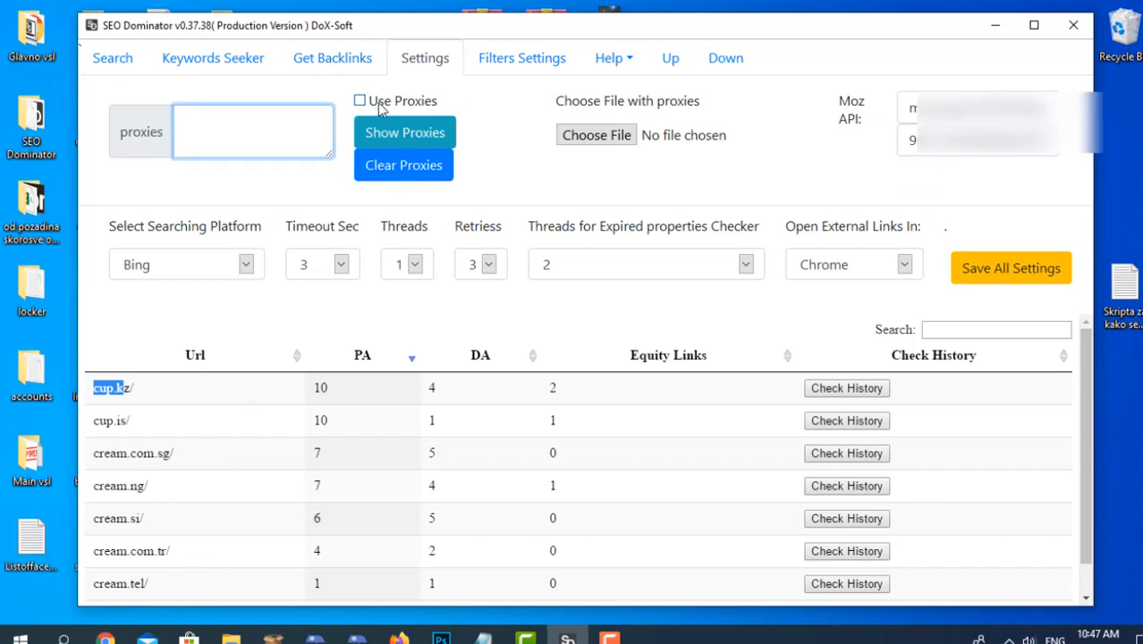
left_click(362, 101)
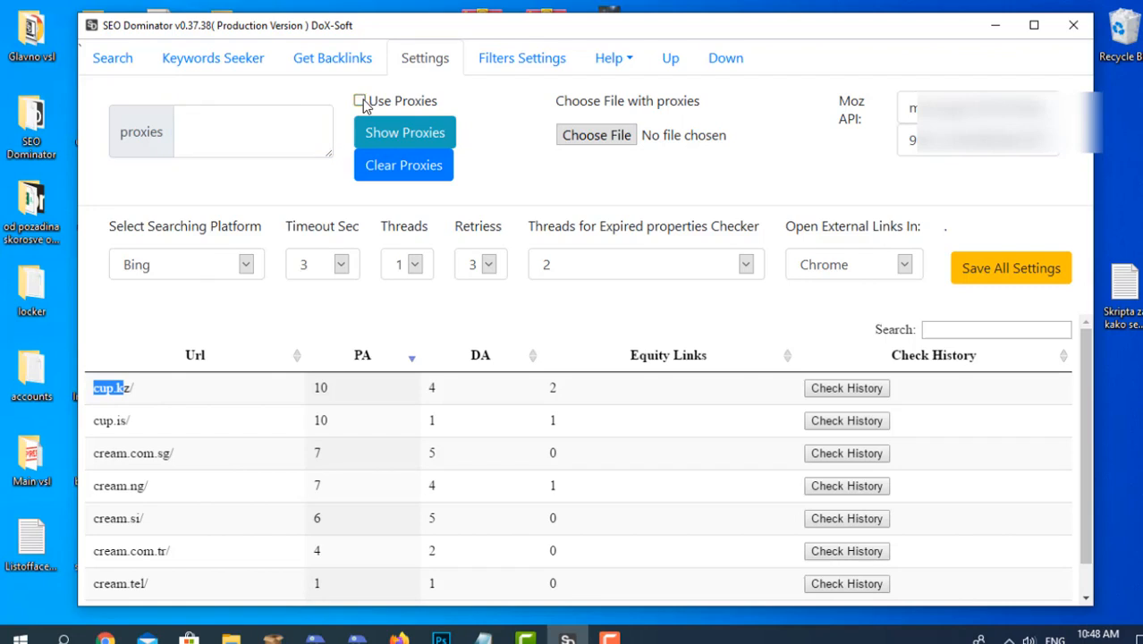
left_click(361, 101)
left_click(586, 138)
left_click(643, 52)
Enter the sample proxy 1.12.231:12 manually, clear the proxy list and disable Use Proxies.
left_click(257, 132)
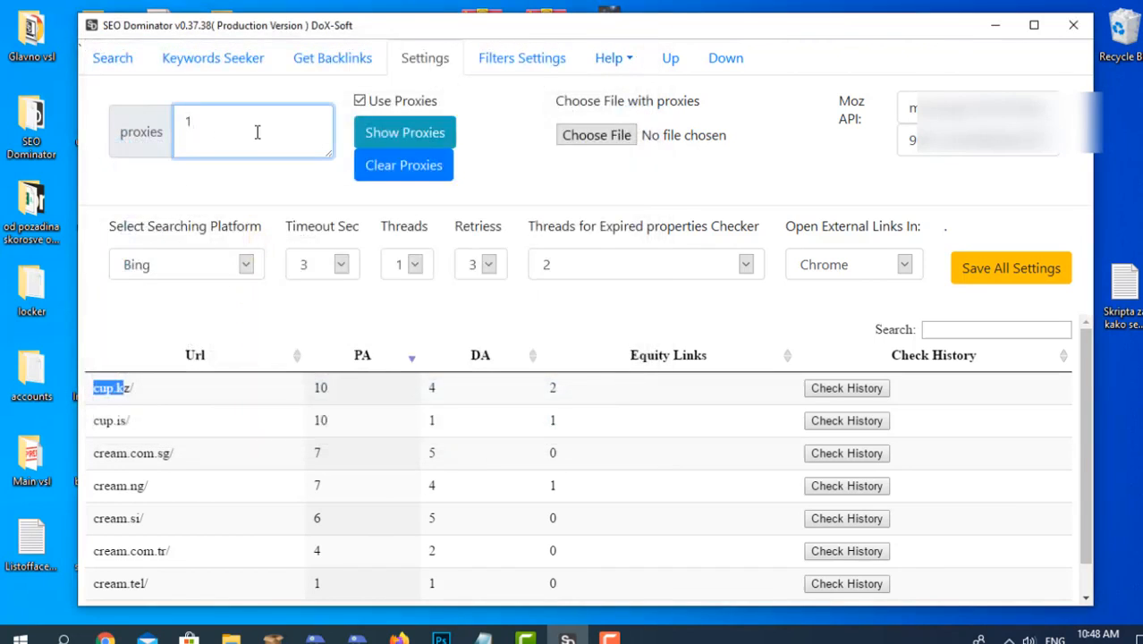
type("1.12.231:12")
left_click(381, 161)
left_click(358, 101)
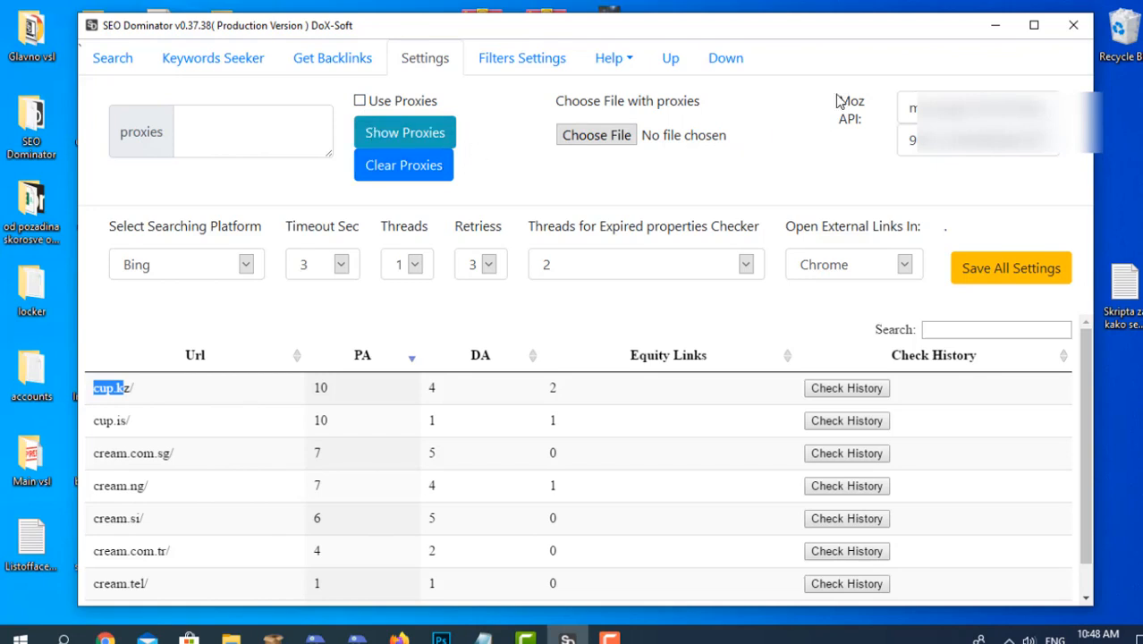
Examine the two Moz API credential fields in Settings by highlighting their contents.
triple_click(909, 104)
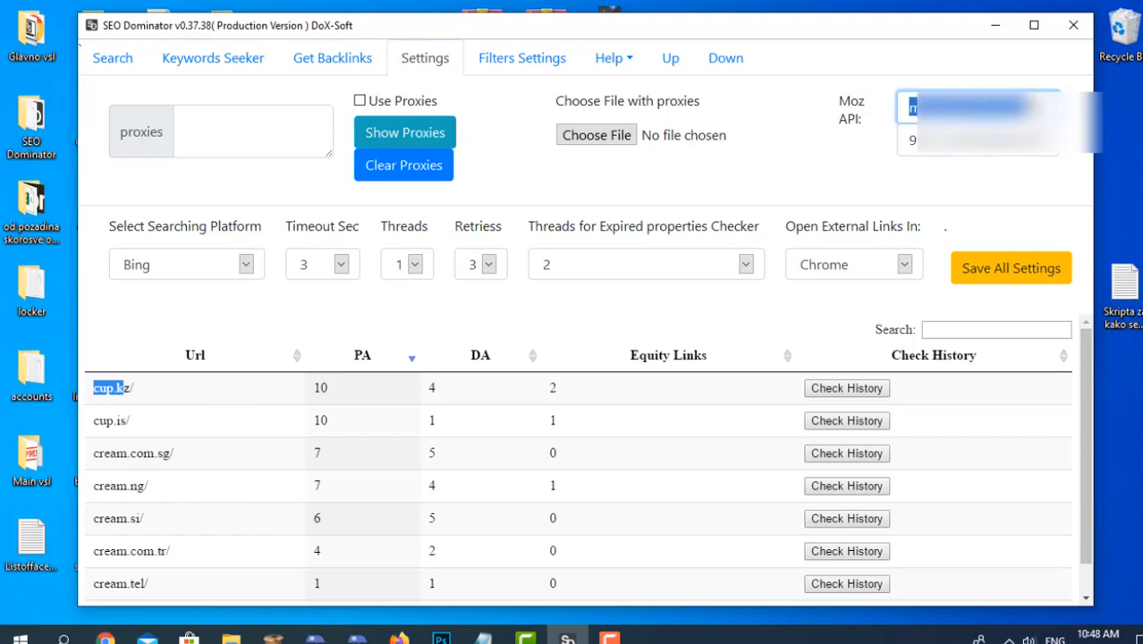
left_click_drag(908, 140, 1057, 146)
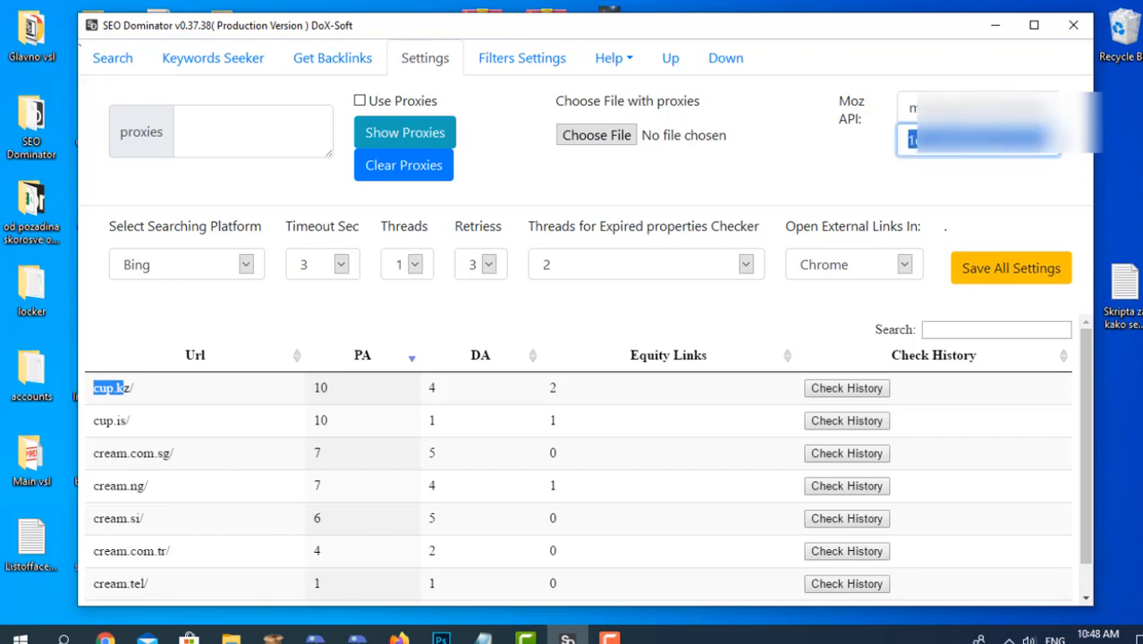
left_click(880, 163)
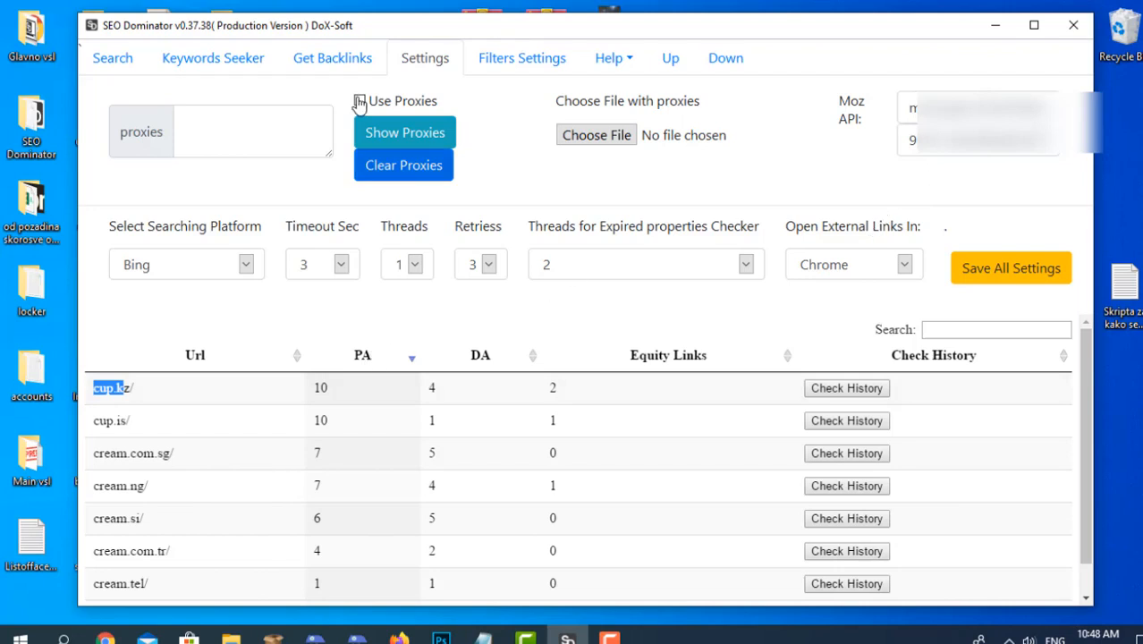
Return to the Get Backlinks section, try a limit of 1000 backlinks per URL and restore it to 10.
left_click(359, 59)
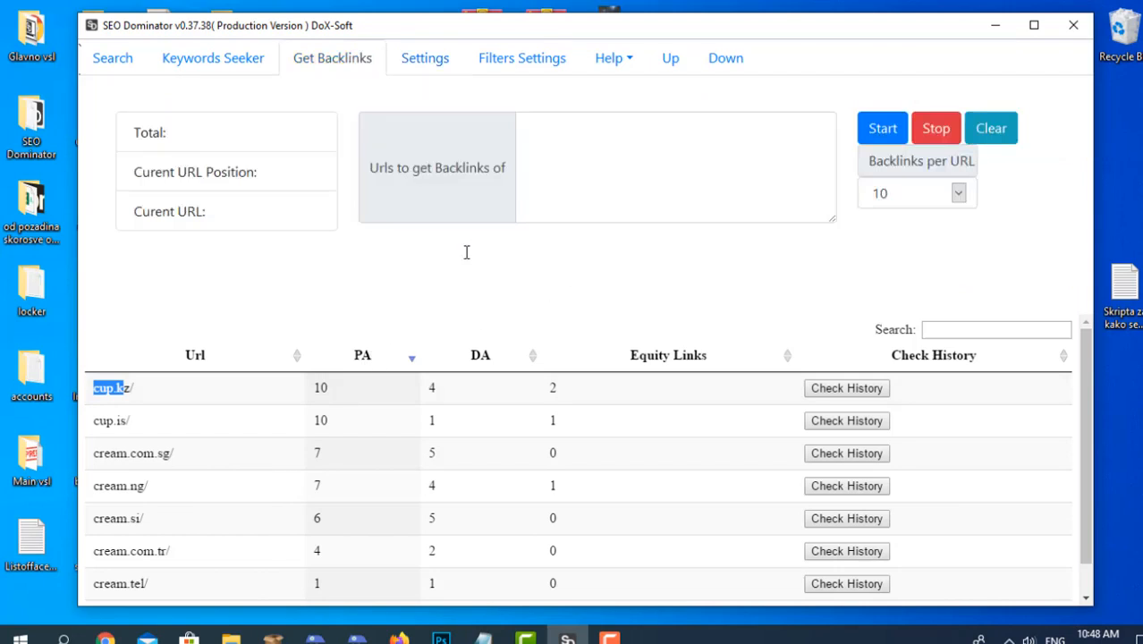
left_click(571, 139)
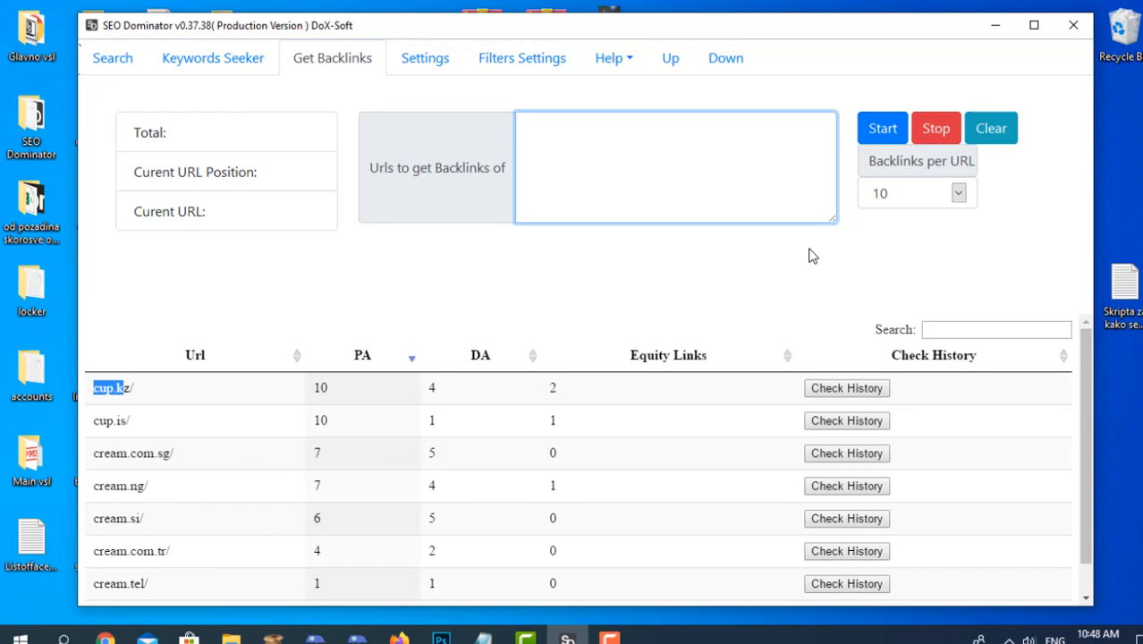
left_click(955, 193)
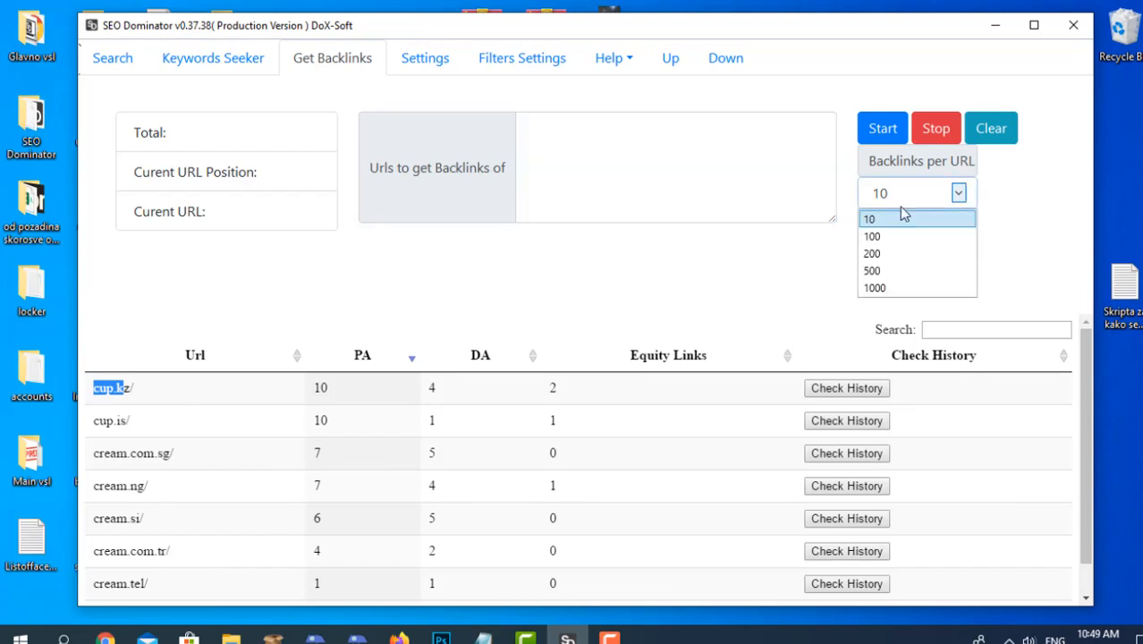
left_click(900, 288)
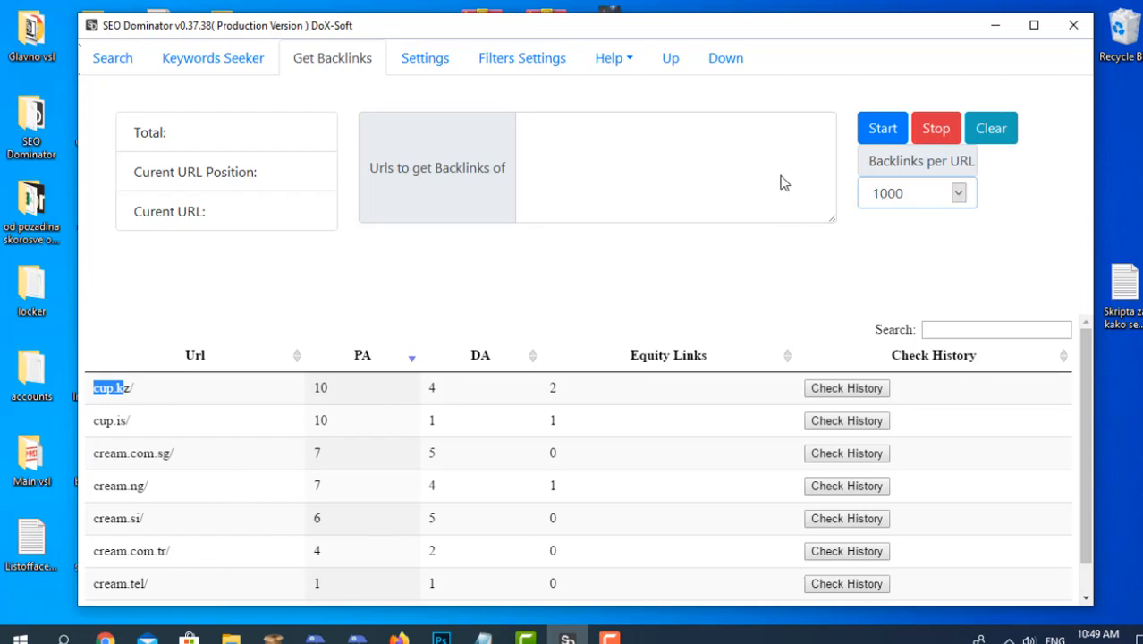
left_click(901, 202)
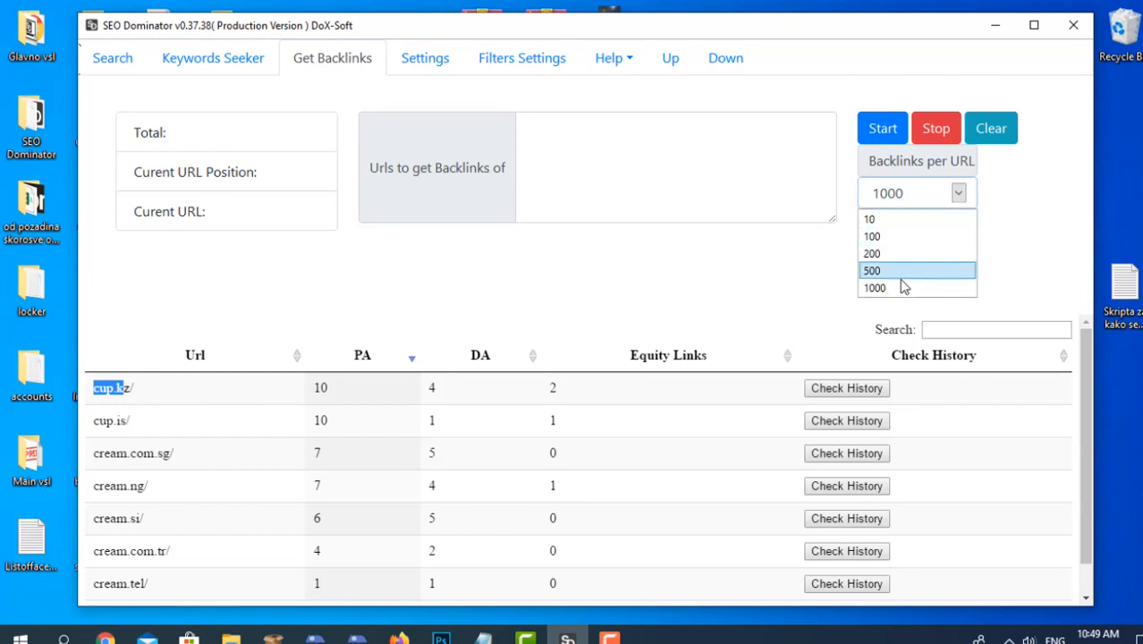
left_click(892, 221)
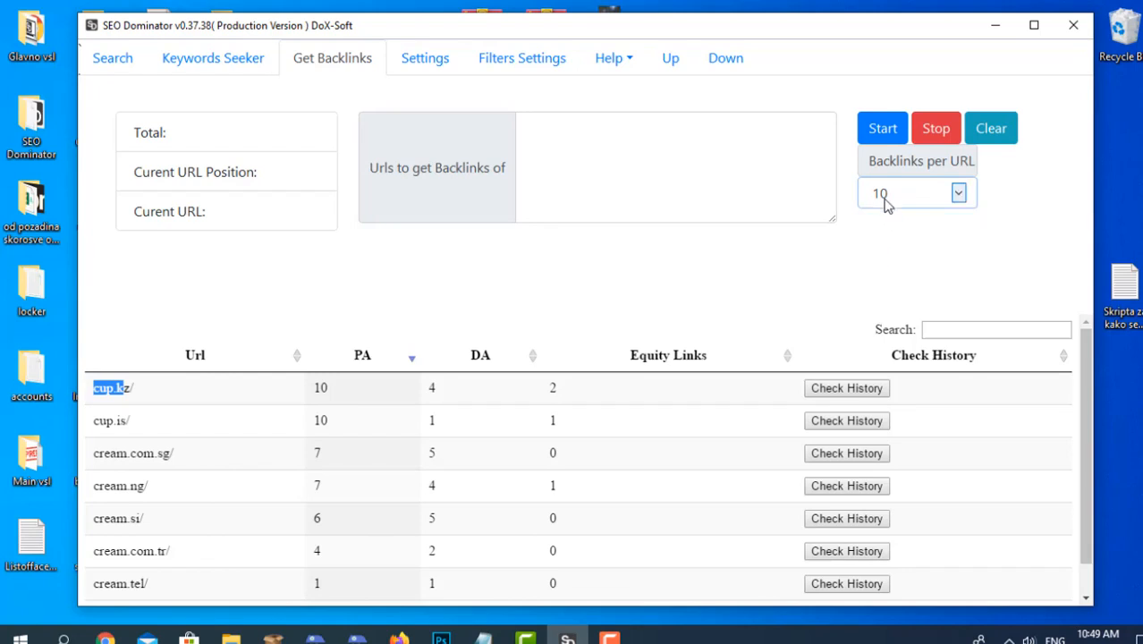
Try a limit of 100 backlinks per URL and set it back to 10.
left_click(900, 200)
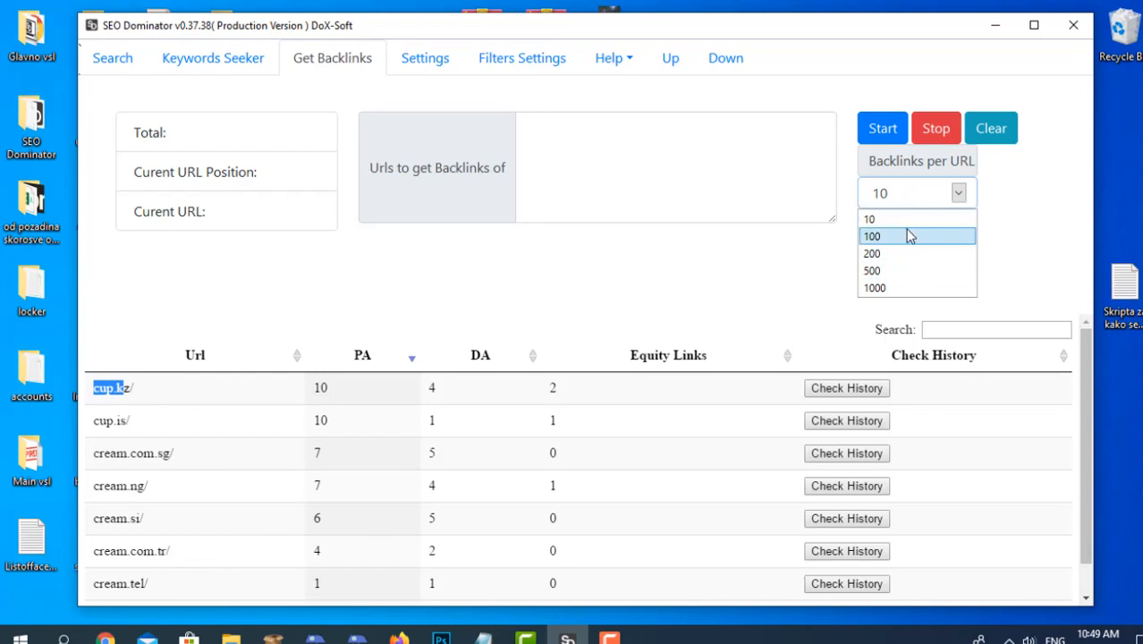
left_click(909, 237)
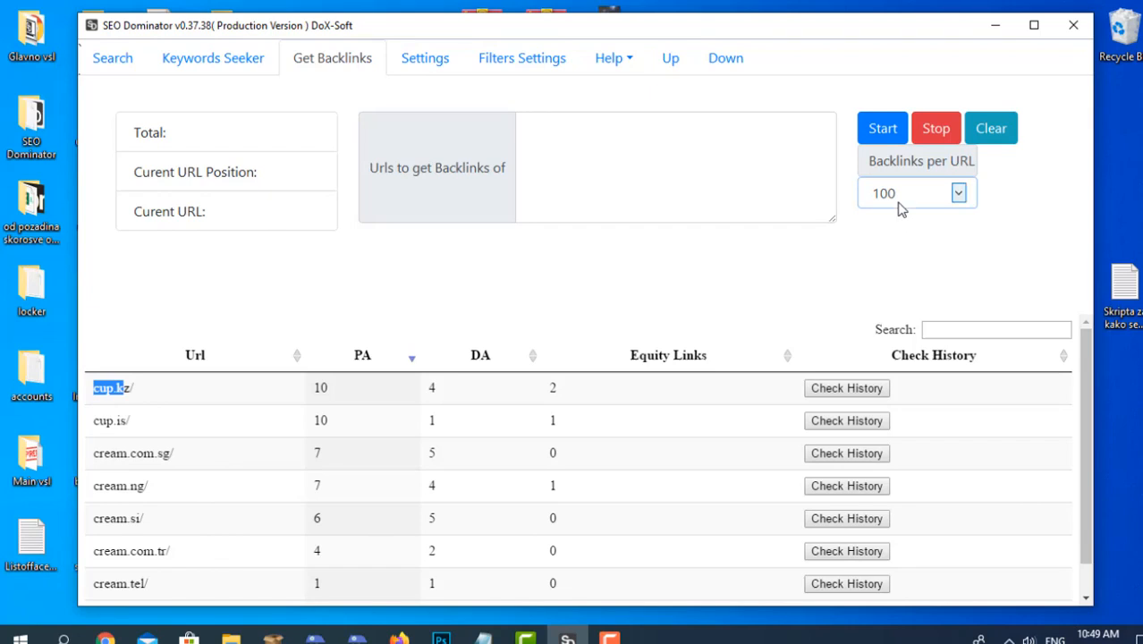
left_click(959, 193)
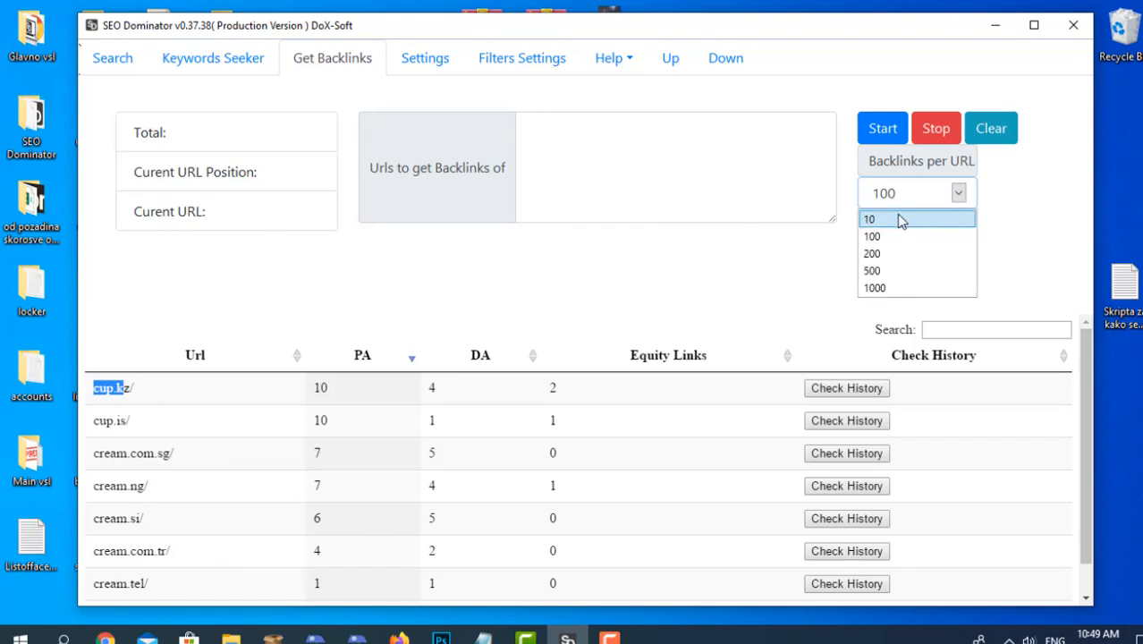
left_click(896, 219)
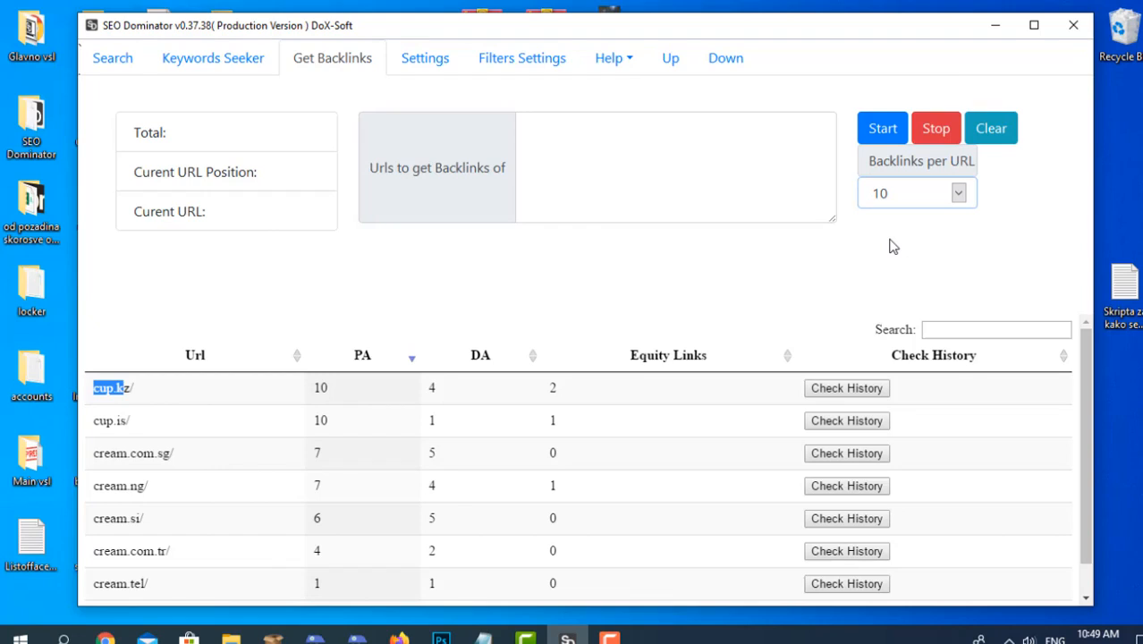
Enter cup.kz as the URL to get backlinks of, run the backlink search and dismiss the completion message.
left_click(801, 149)
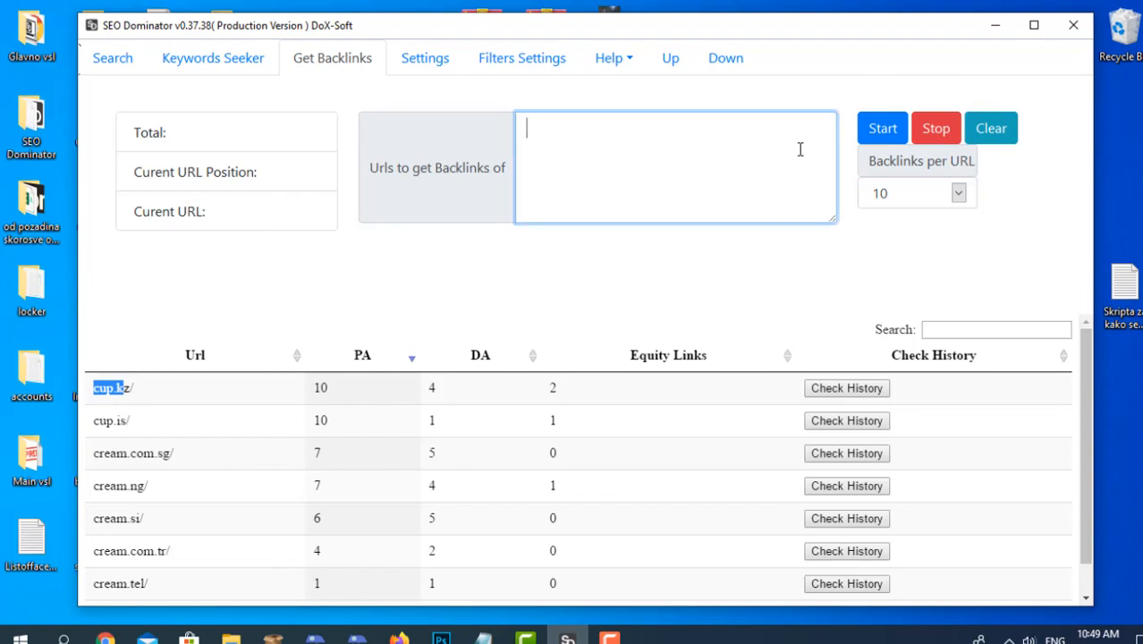
type("cup")
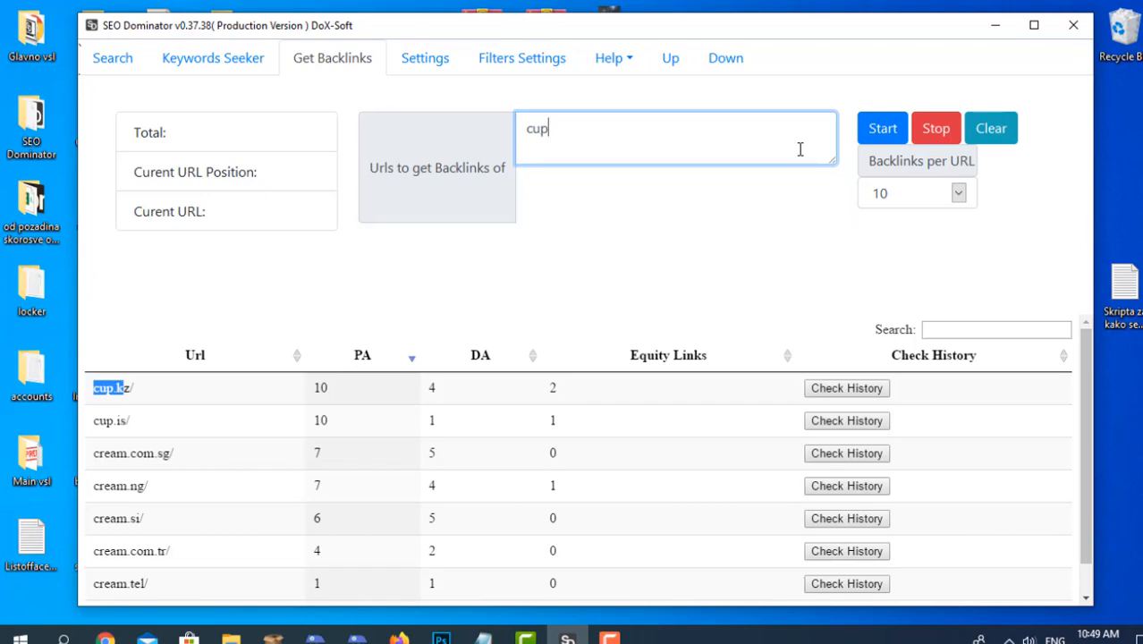
type(".kz")
left_click(215, 382)
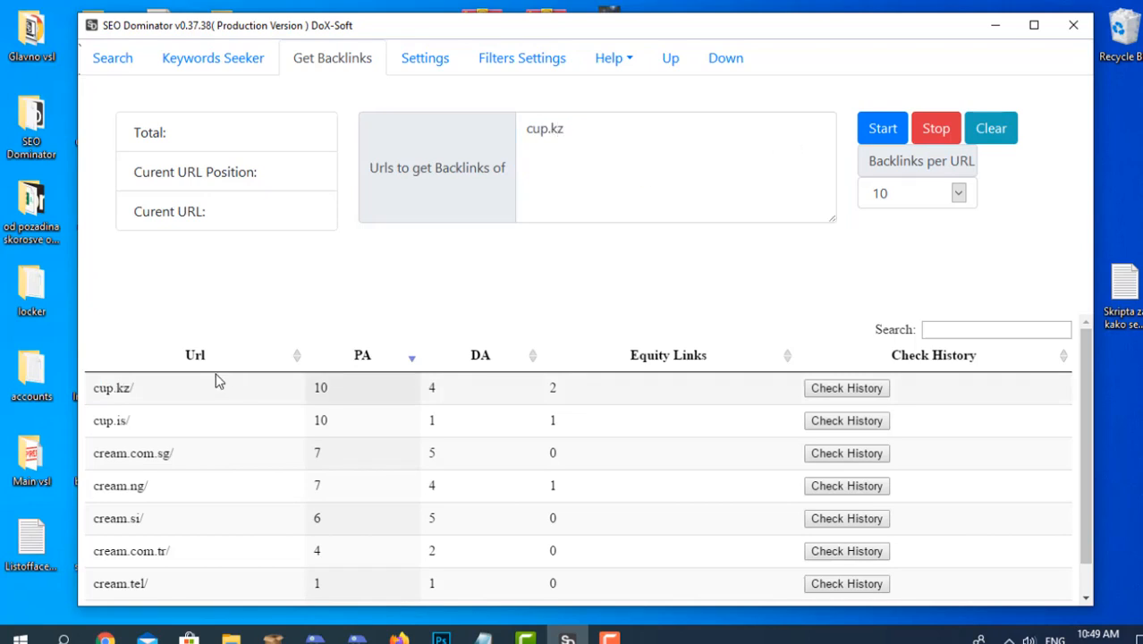
left_click(879, 131)
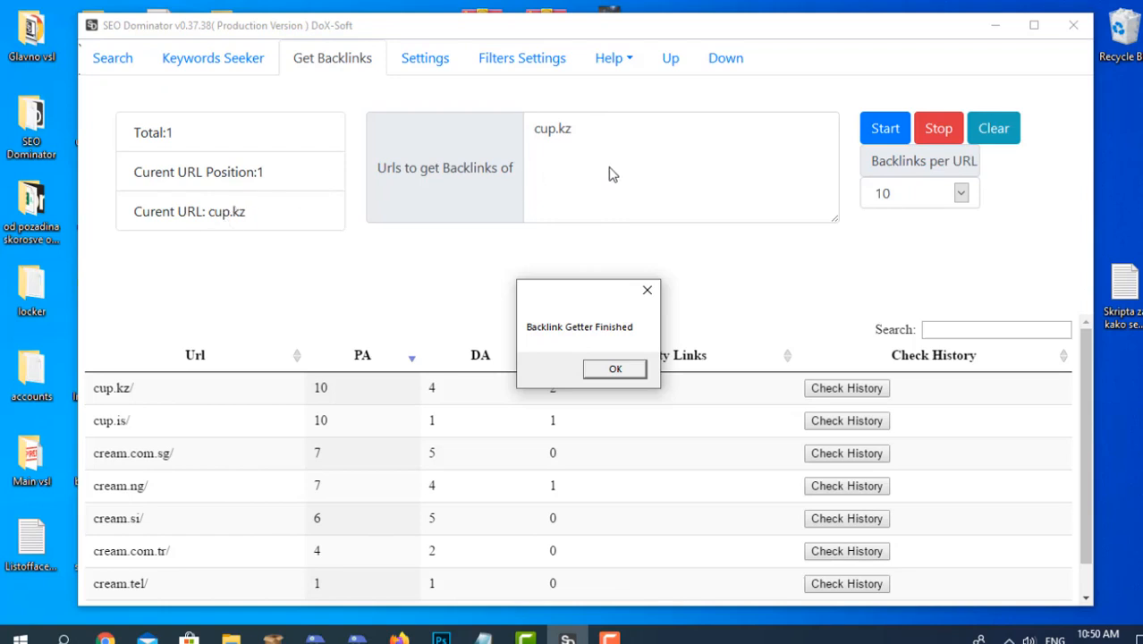
left_click(612, 373)
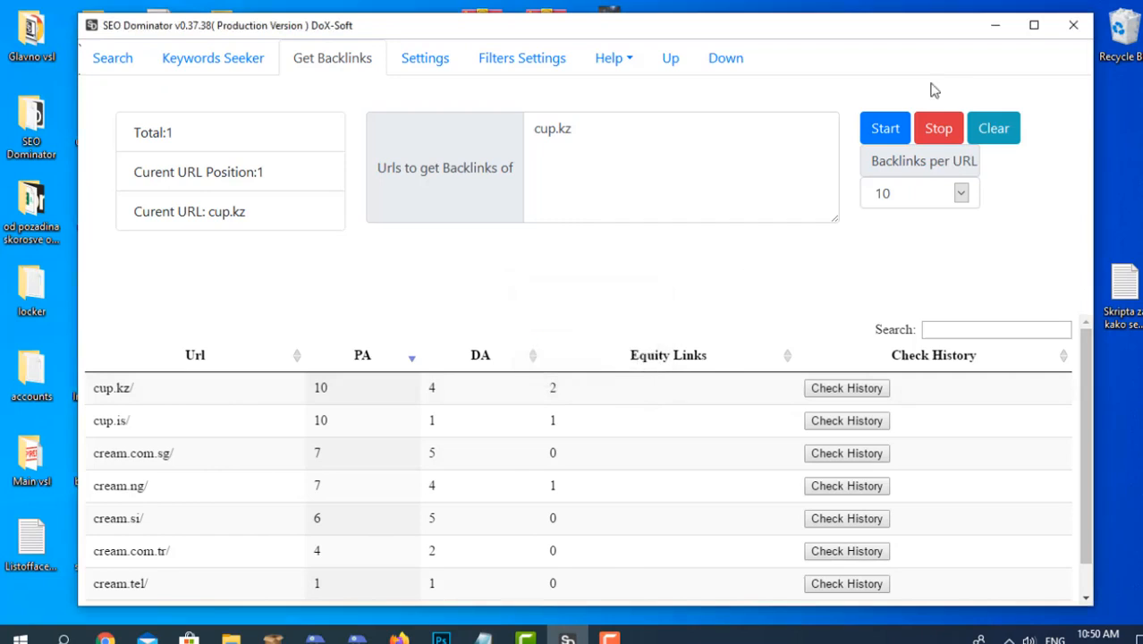
left_click(618, 130)
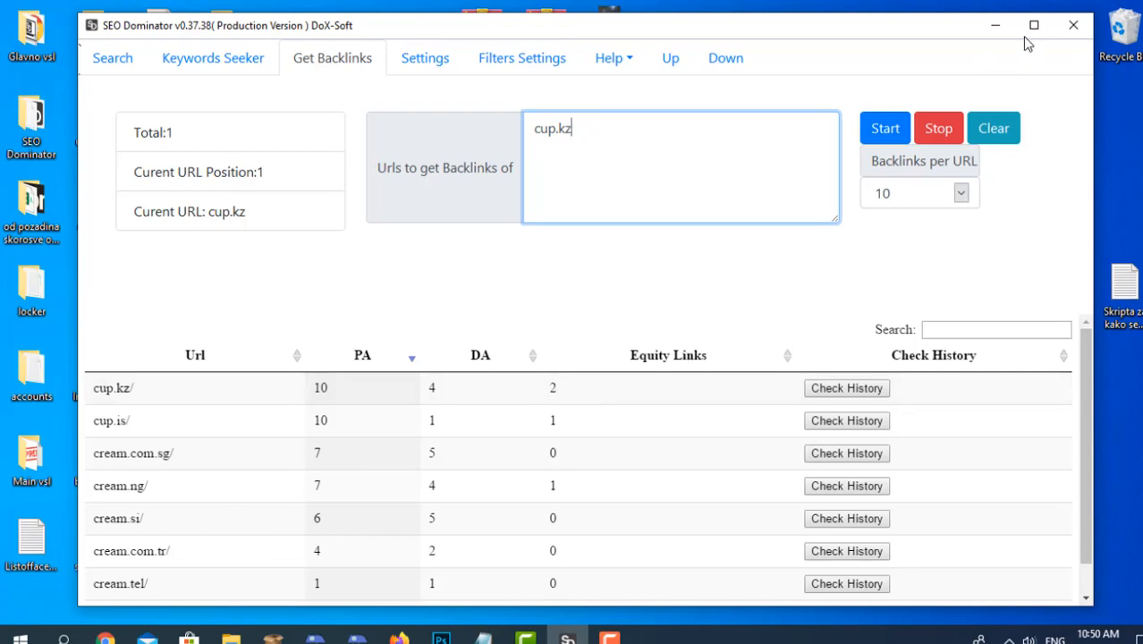
Minimize SEO Dominator and open the cup.kz text file from the Backlinks Getter folder on the Desktop.
left_click(997, 27)
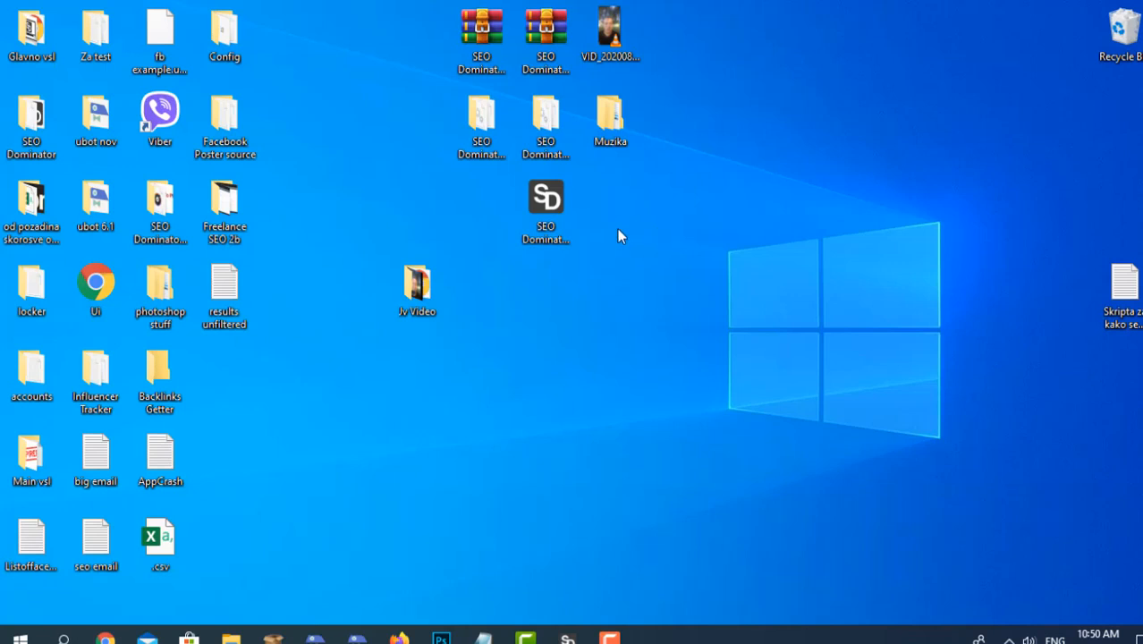
double_click(176, 380)
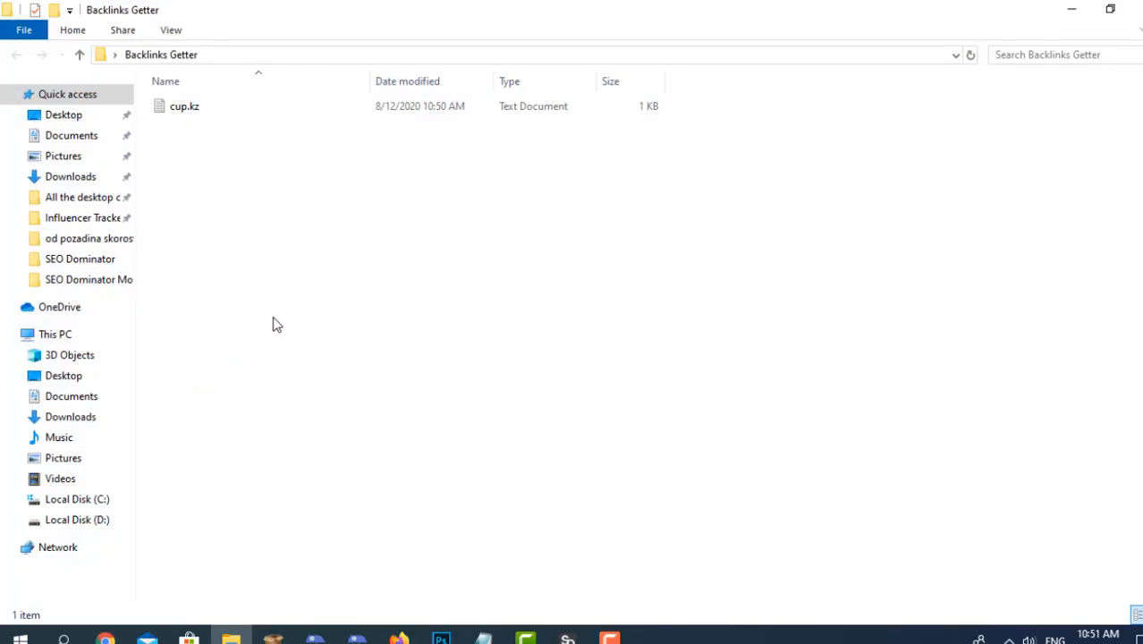
left_click(261, 106)
left_click(255, 217)
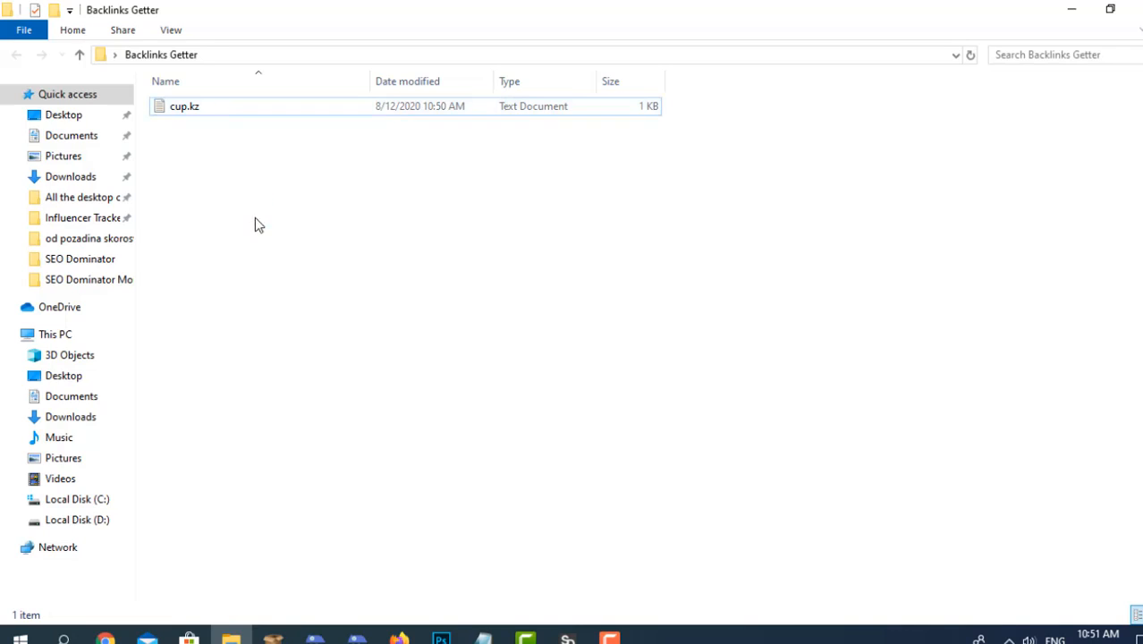
double_click(197, 117)
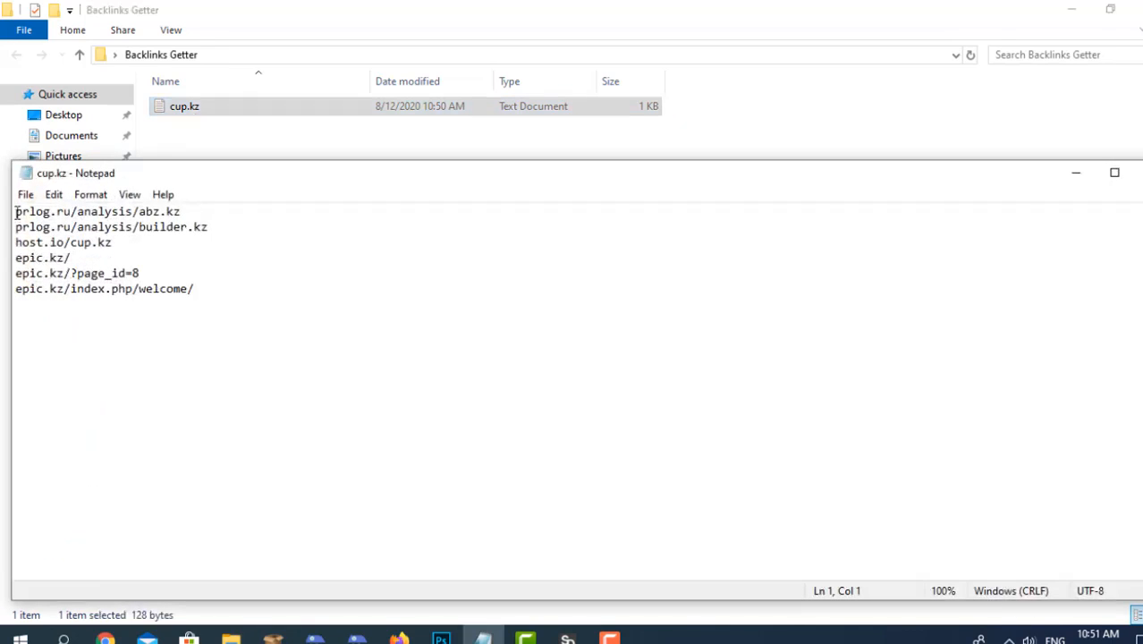
Examine the backlinks listed in the cup.kz text file, highlighting the whole list.
left_click_drag(16, 213, 292, 308)
left_click(292, 308)
left_click_drag(199, 288, 8, 209)
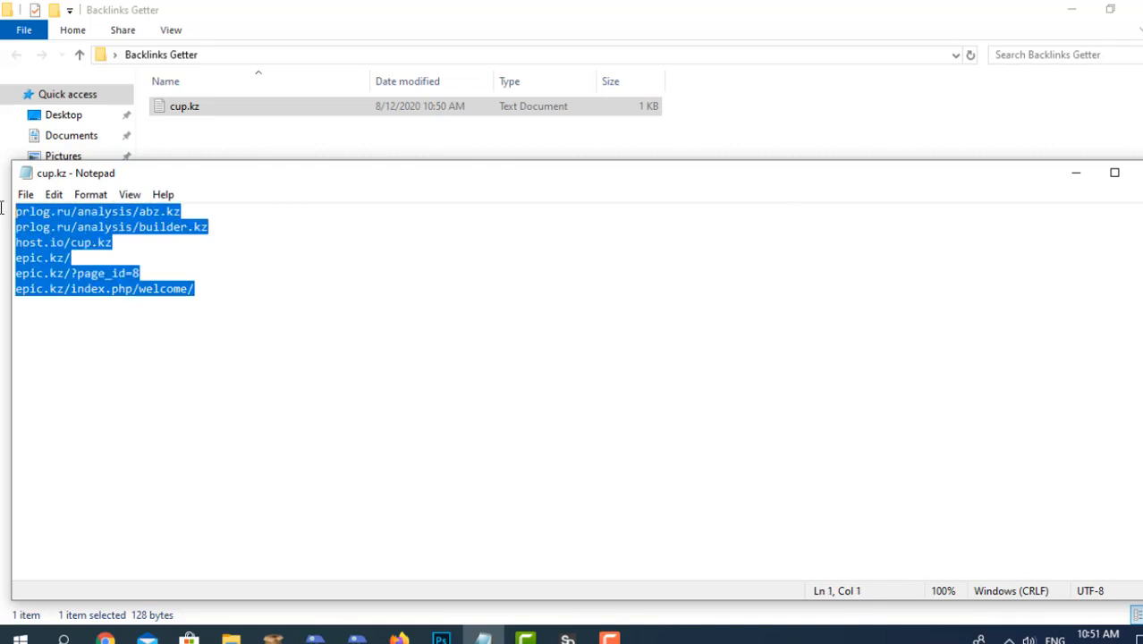
left_click(206, 307)
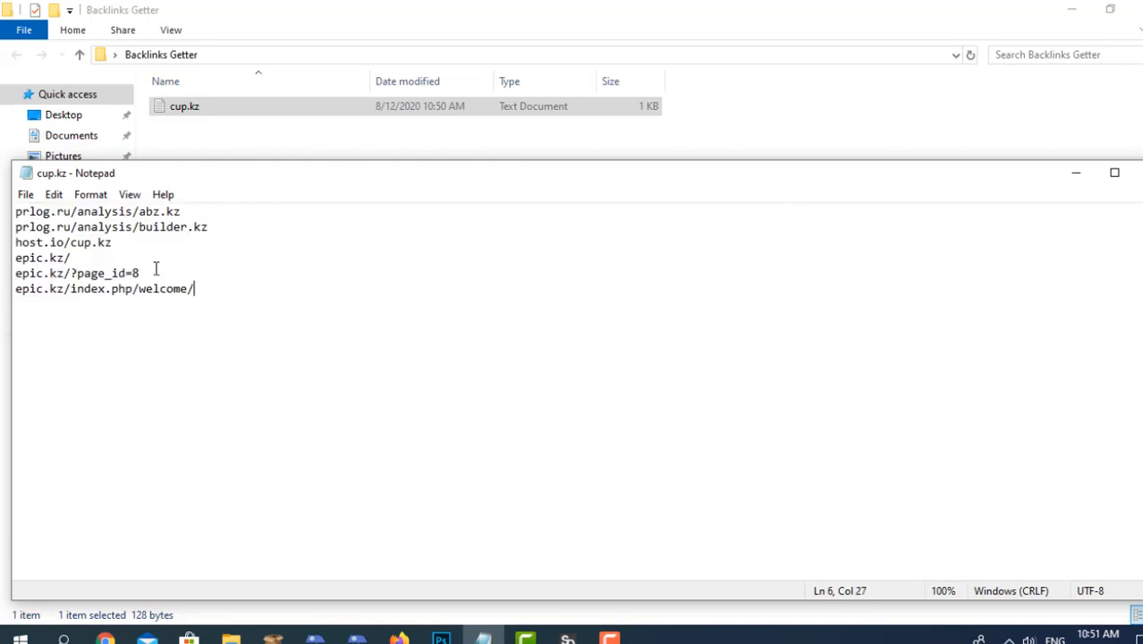
left_click(145, 269)
left_click(143, 258)
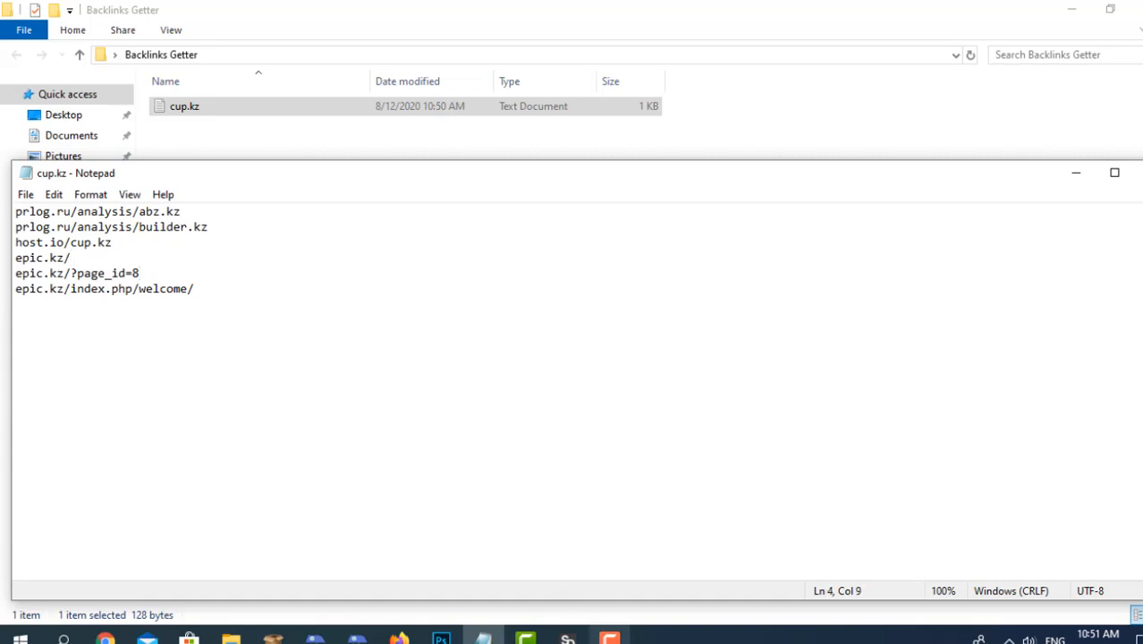
Close the cup.kz text file, return to SEO Dominator and clear the list of URLs to get backlinks of.
left_click(567, 639)
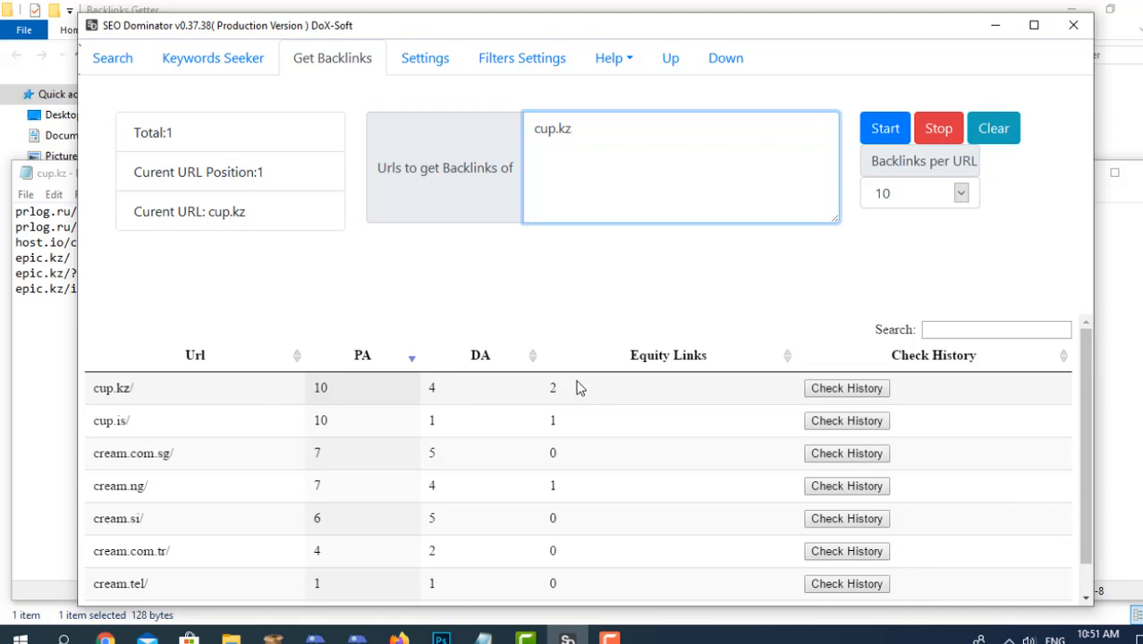
left_click(31, 321)
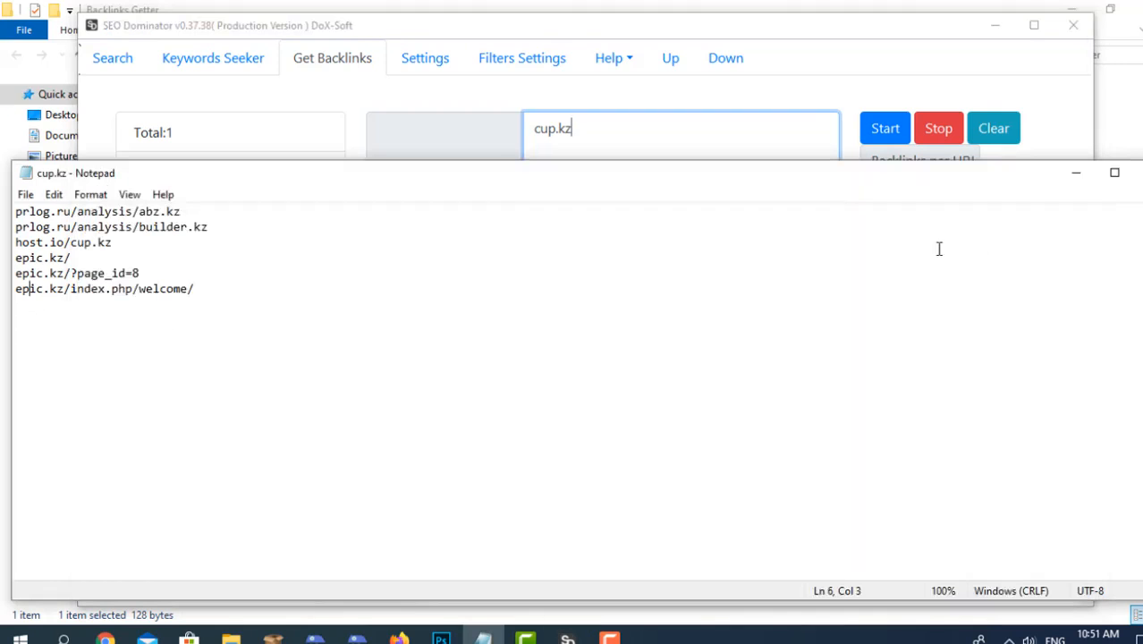
left_click(1137, 173)
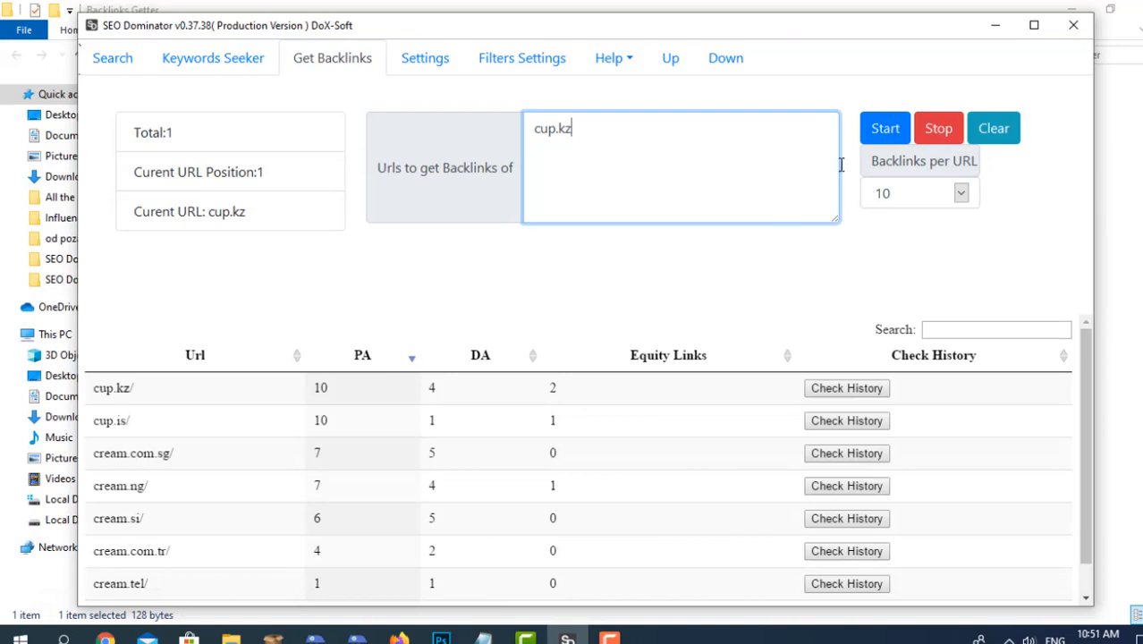
left_click(993, 128)
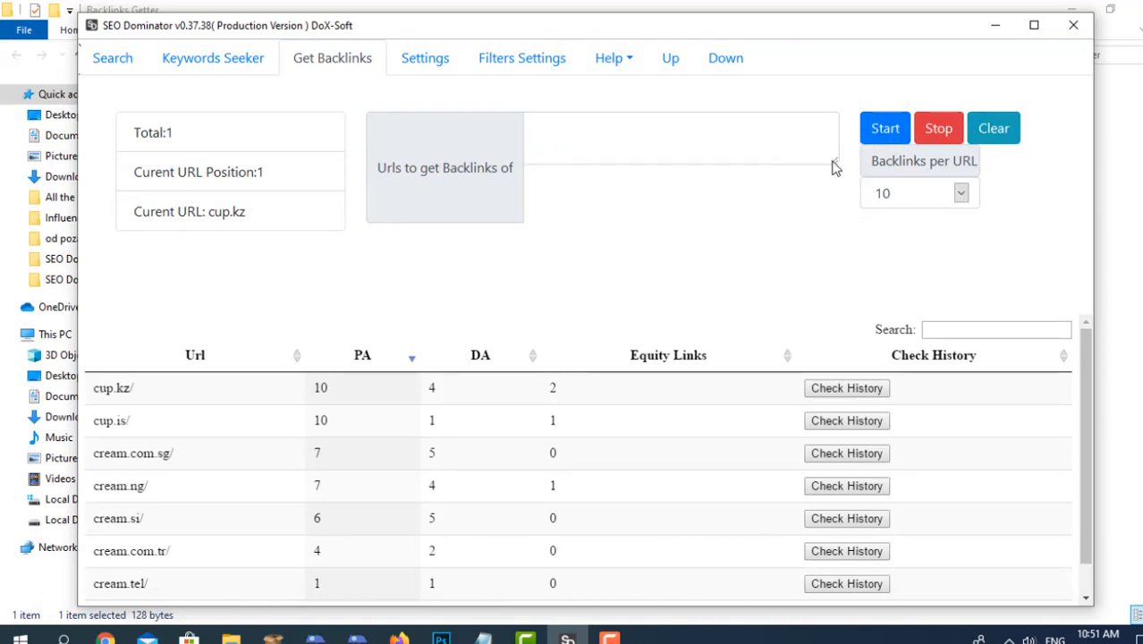
left_click_drag(834, 167, 838, 219)
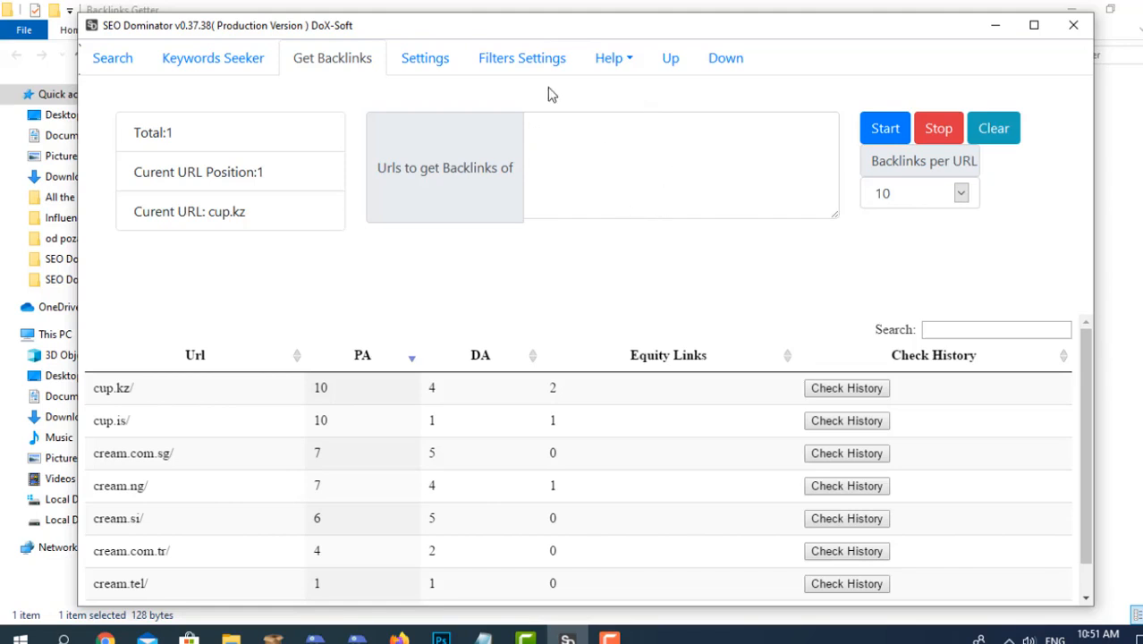
Open the settings and select Bing as the searching platform.
left_click(431, 56)
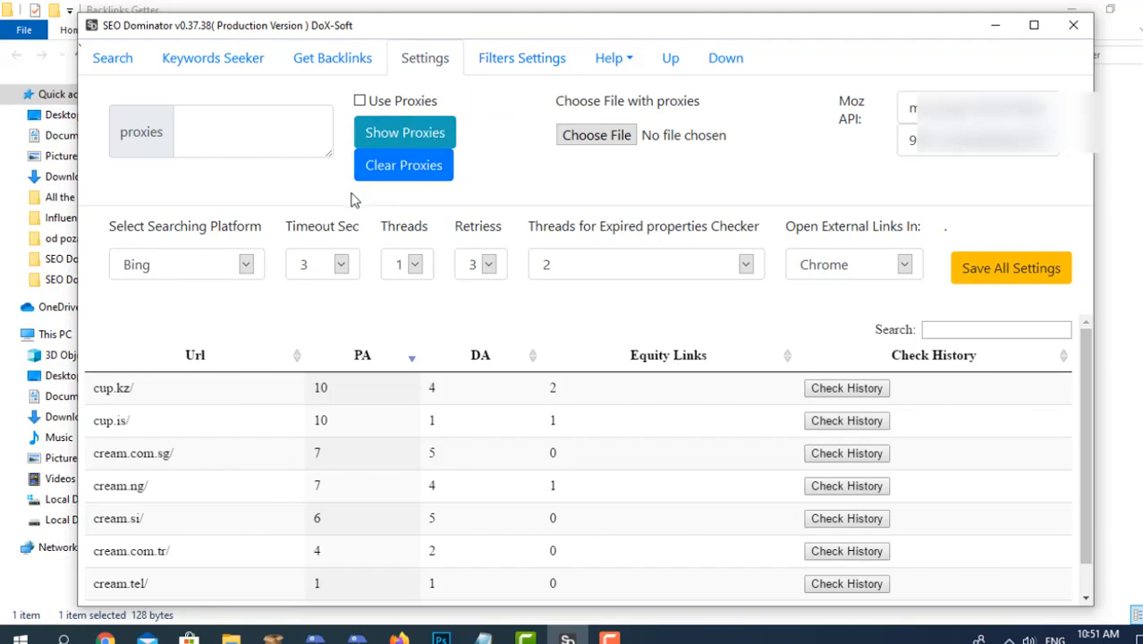
left_click(217, 269)
left_click(214, 233)
left_click(220, 258)
left_click(214, 226)
left_click(235, 269)
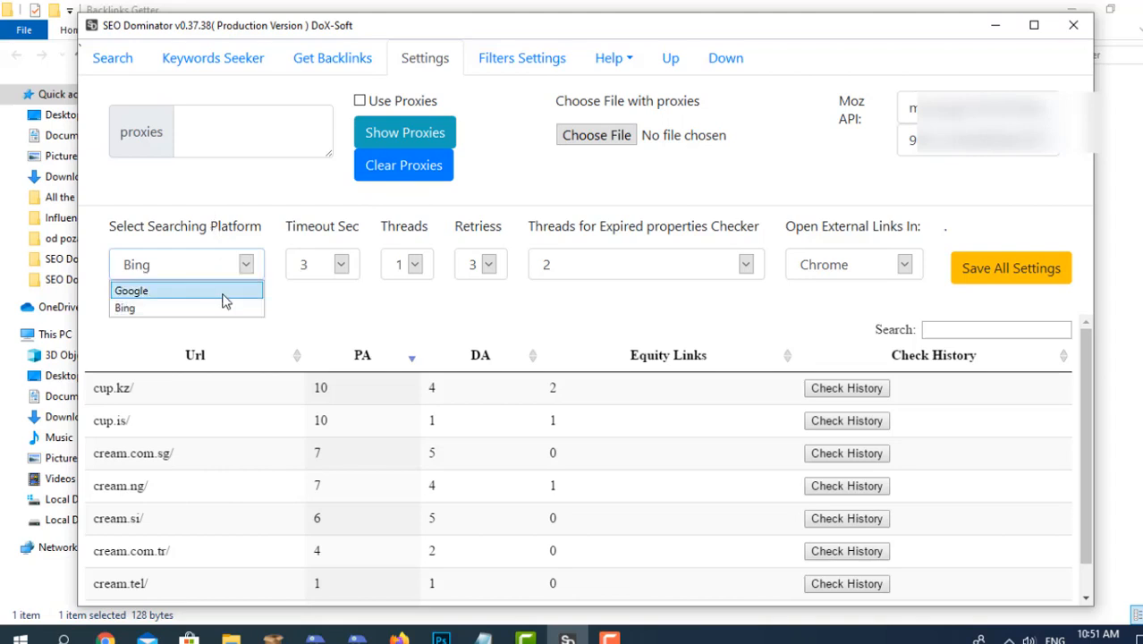
left_click(223, 309)
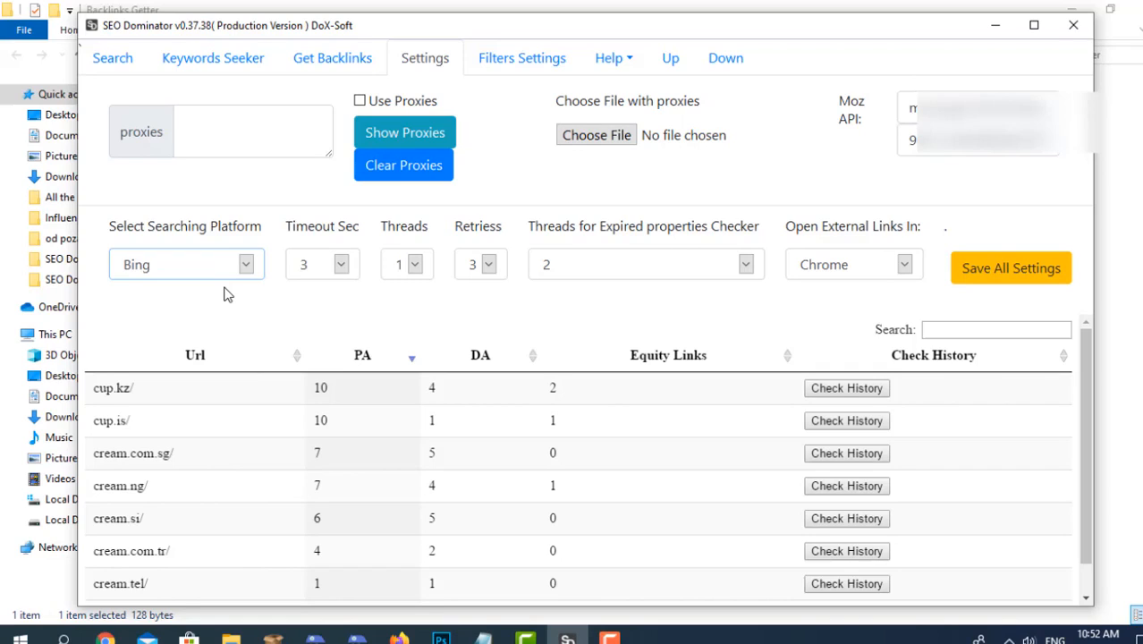
Try a timeout of 1 second and set it to 4 seconds instead.
left_click(341, 264)
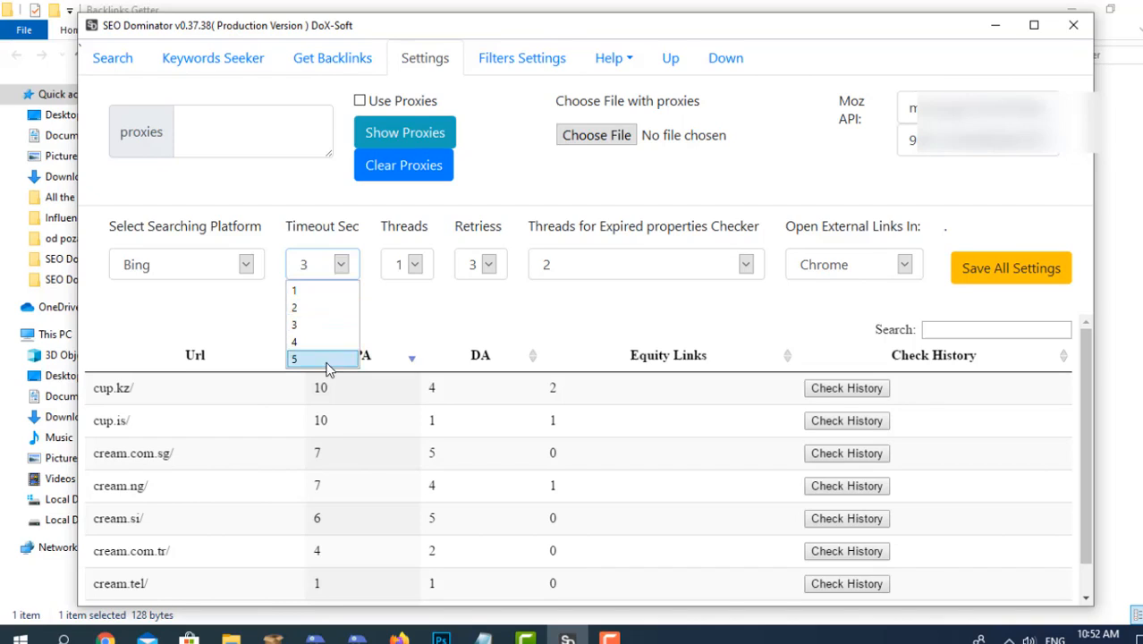
left_click(320, 295)
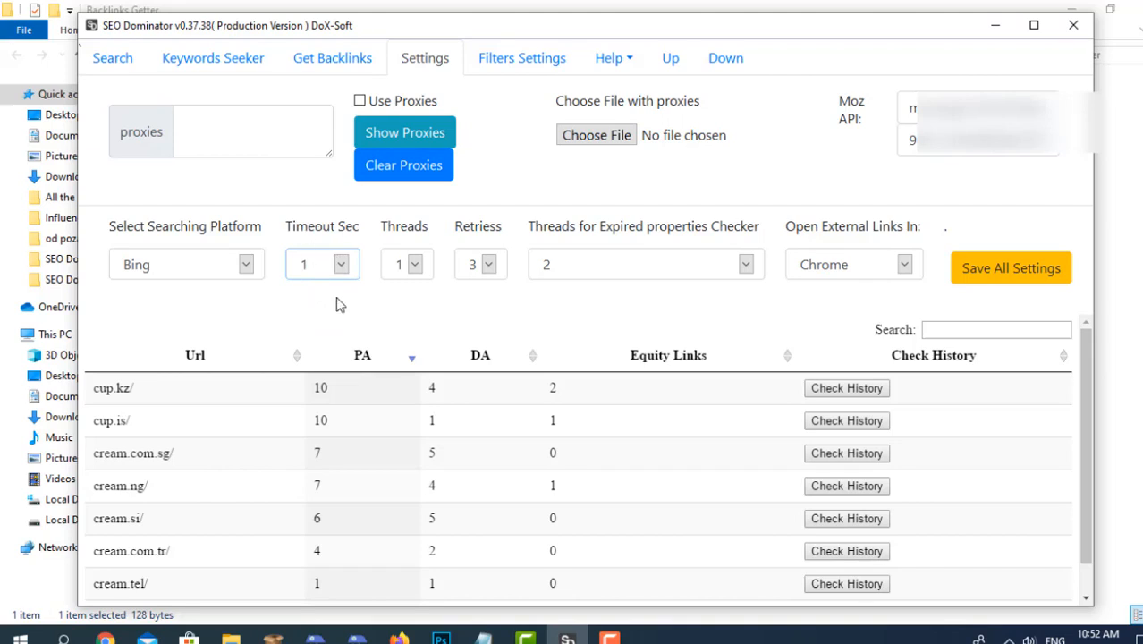
left_click(309, 264)
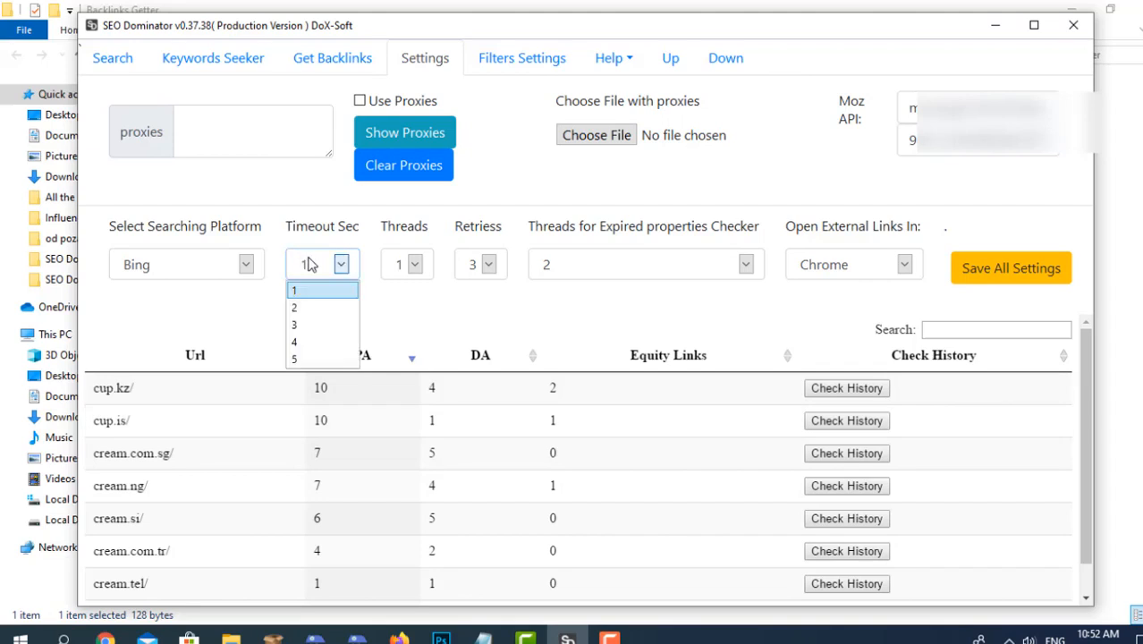
left_click(313, 249)
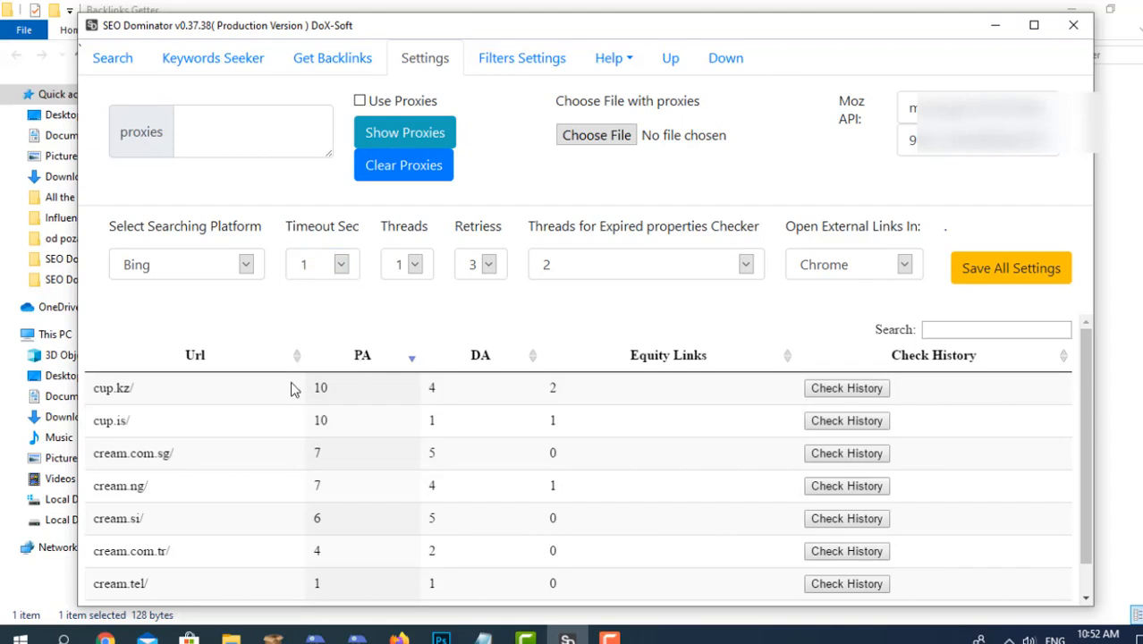
left_click(341, 264)
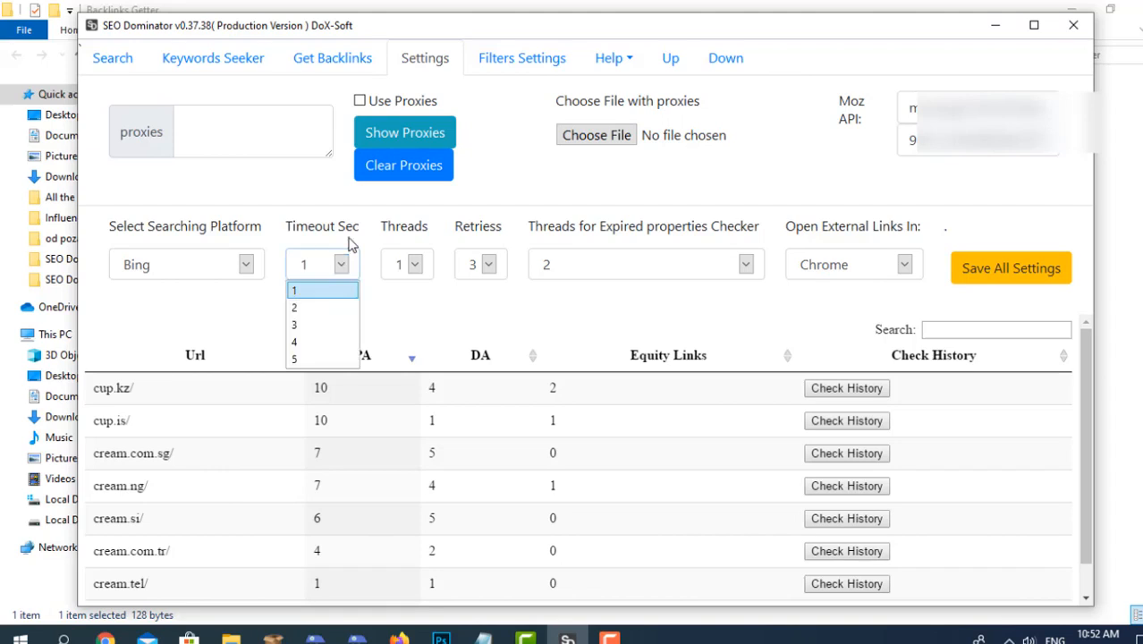
left_click(349, 245)
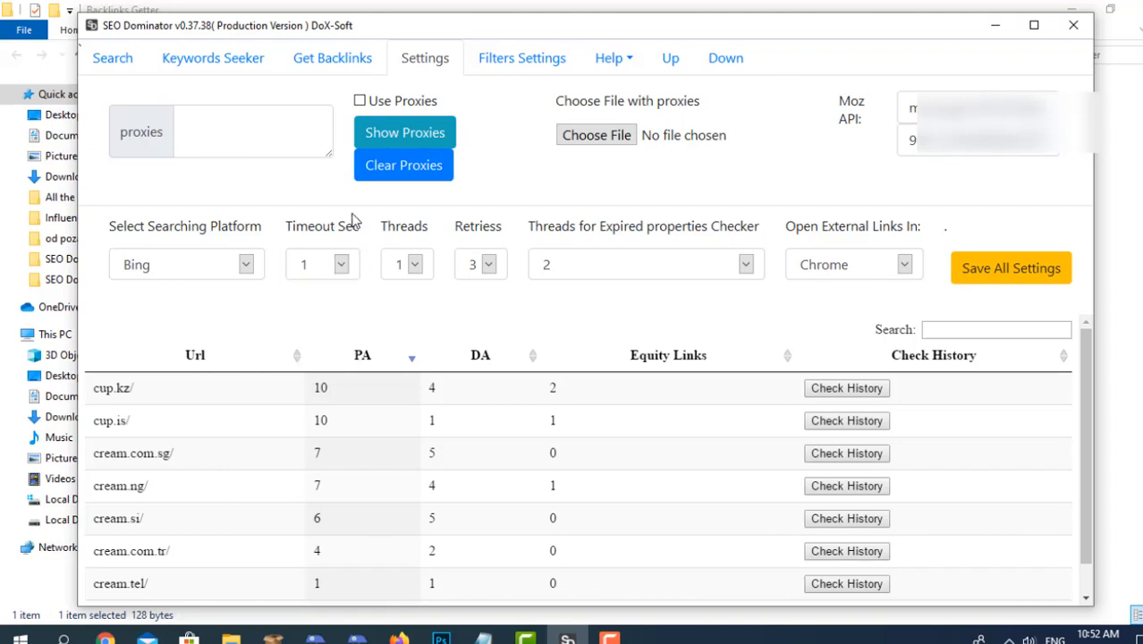
left_click(321, 267)
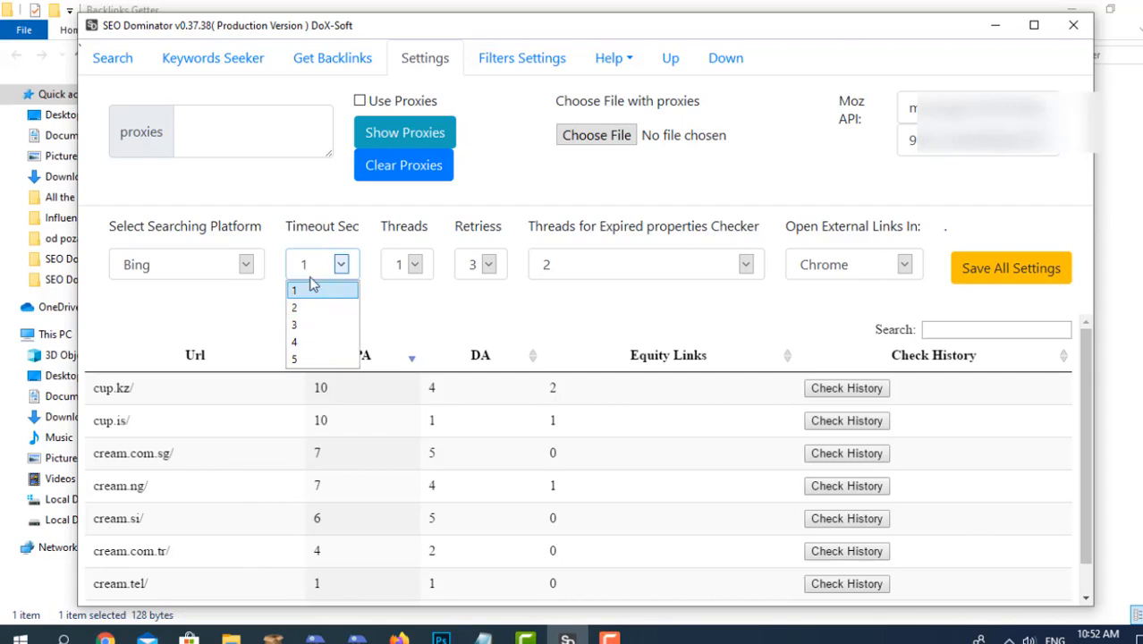
left_click(320, 342)
Try 5 threads for the search and set the thread count back to 1.
left_click(425, 259)
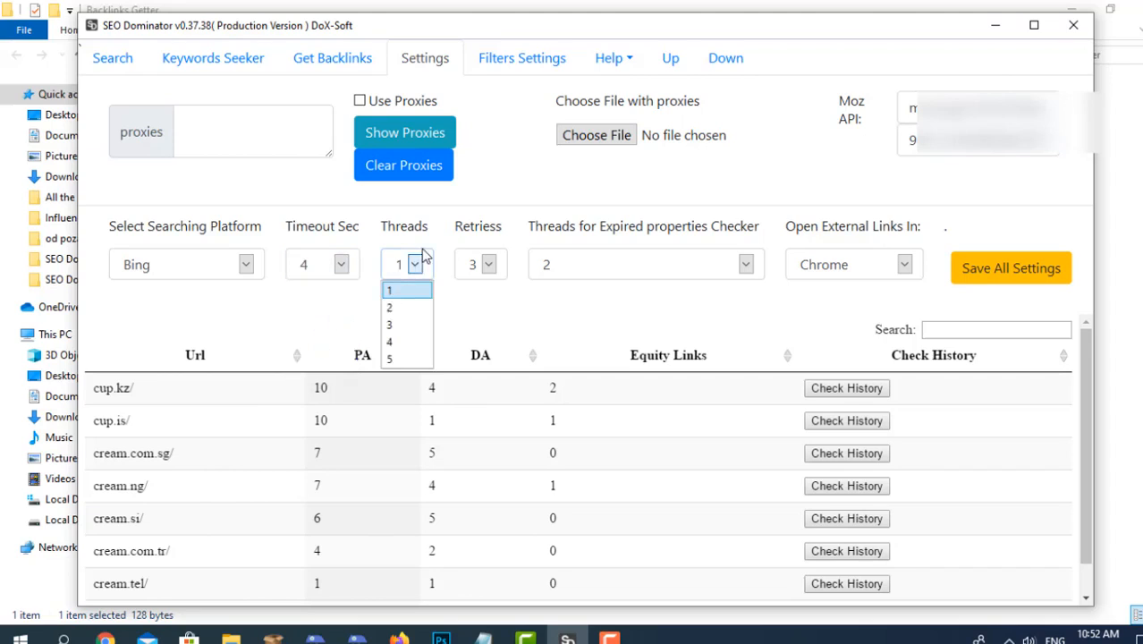
left_click(436, 241)
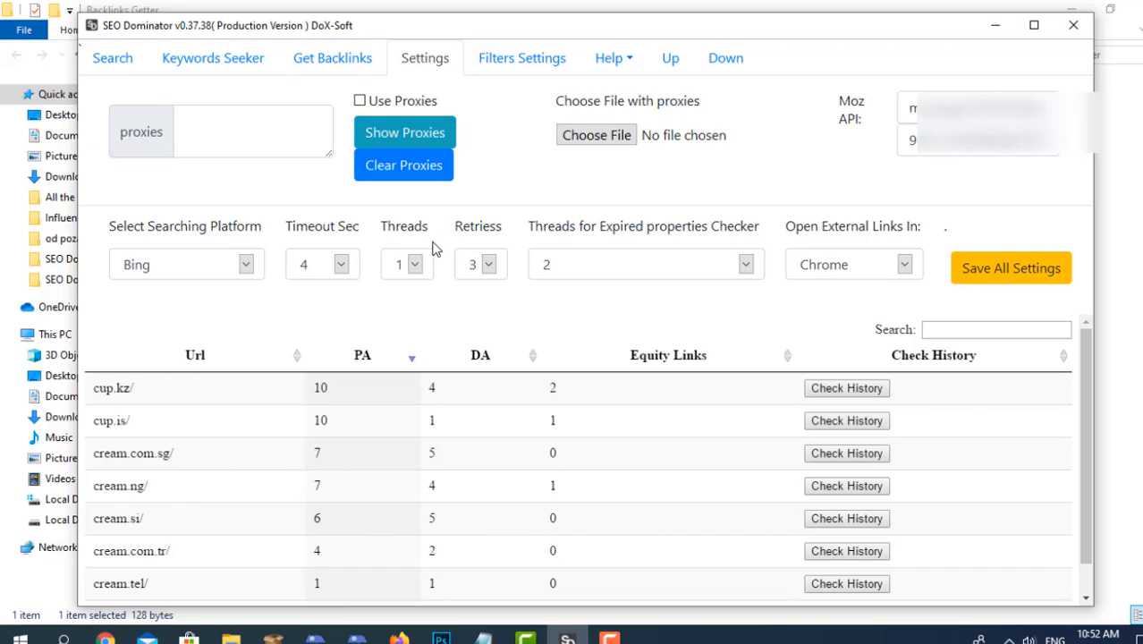
left_click(415, 264)
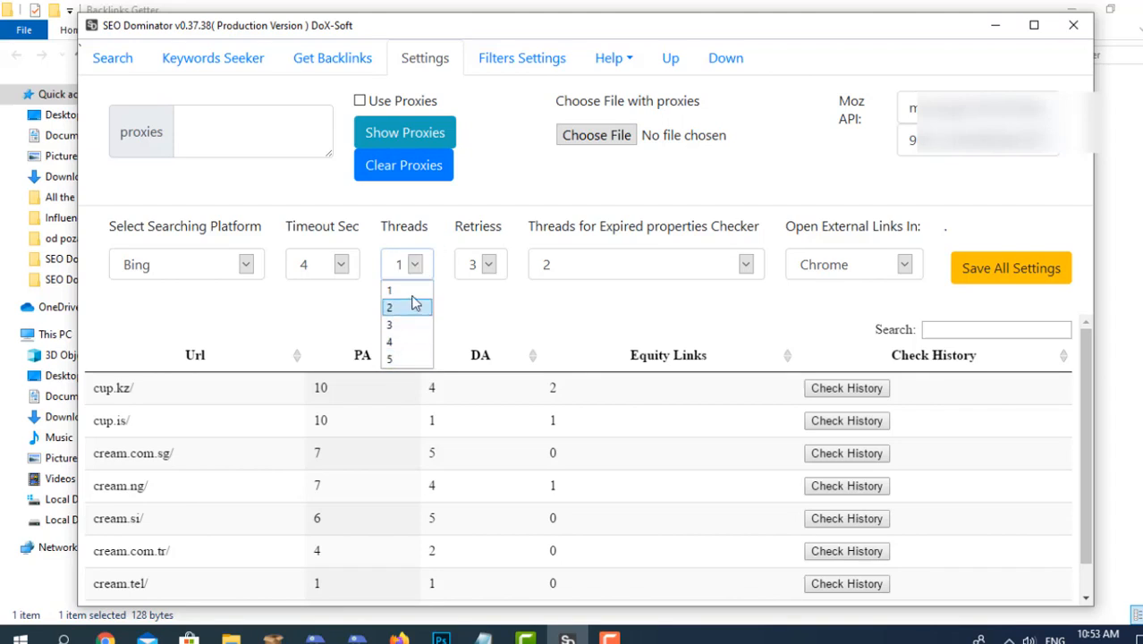
left_click(453, 305)
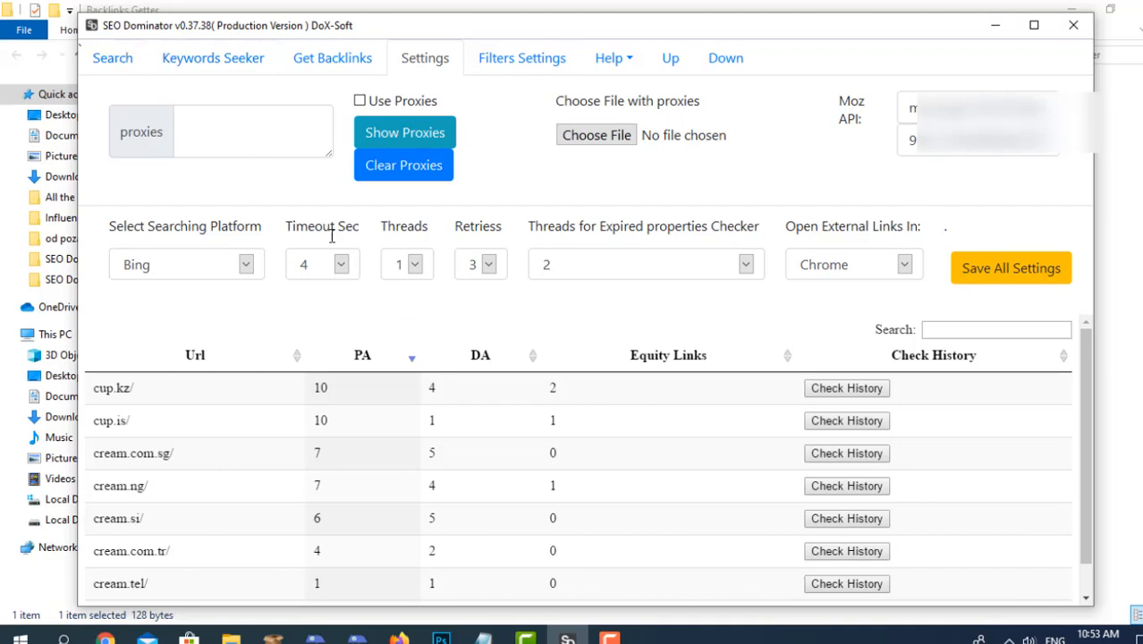
left_click(415, 267)
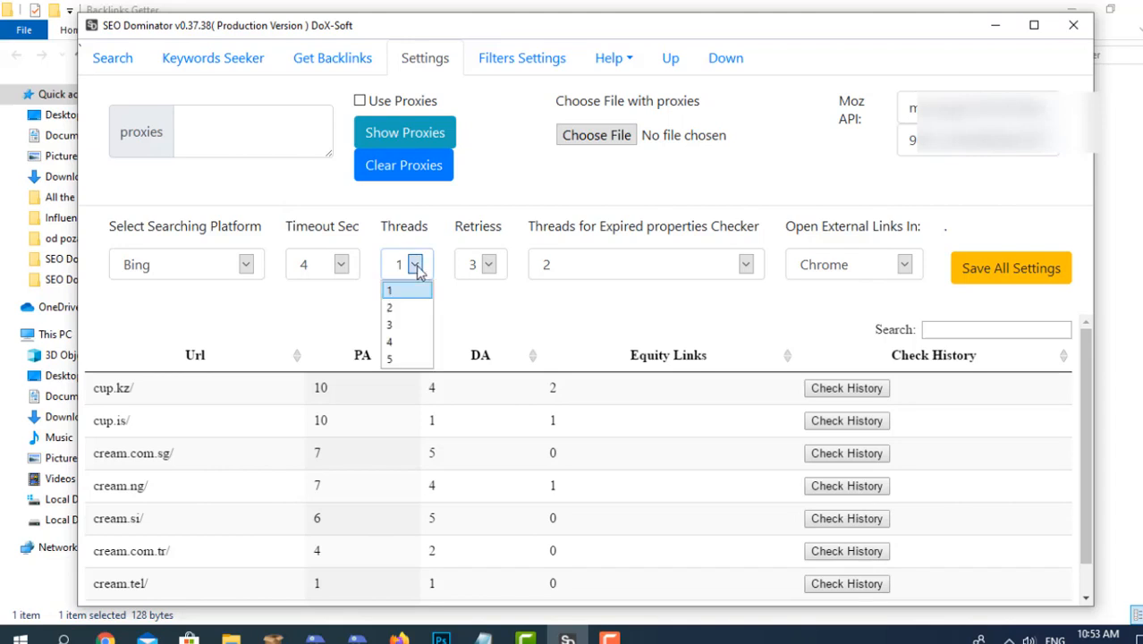
left_click(411, 361)
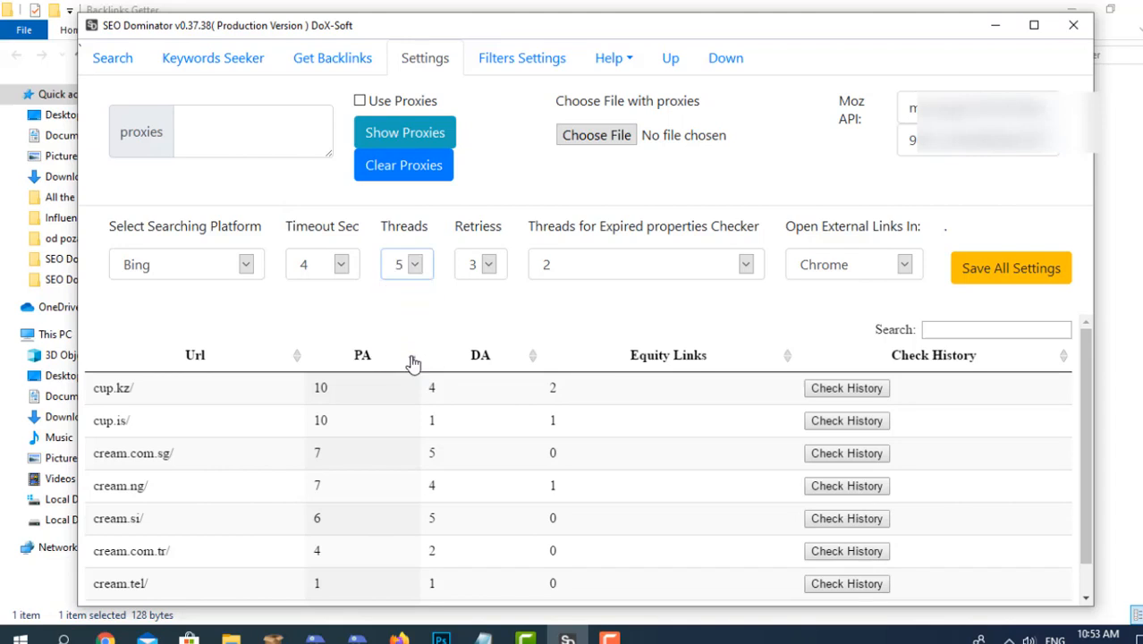
left_click(135, 63)
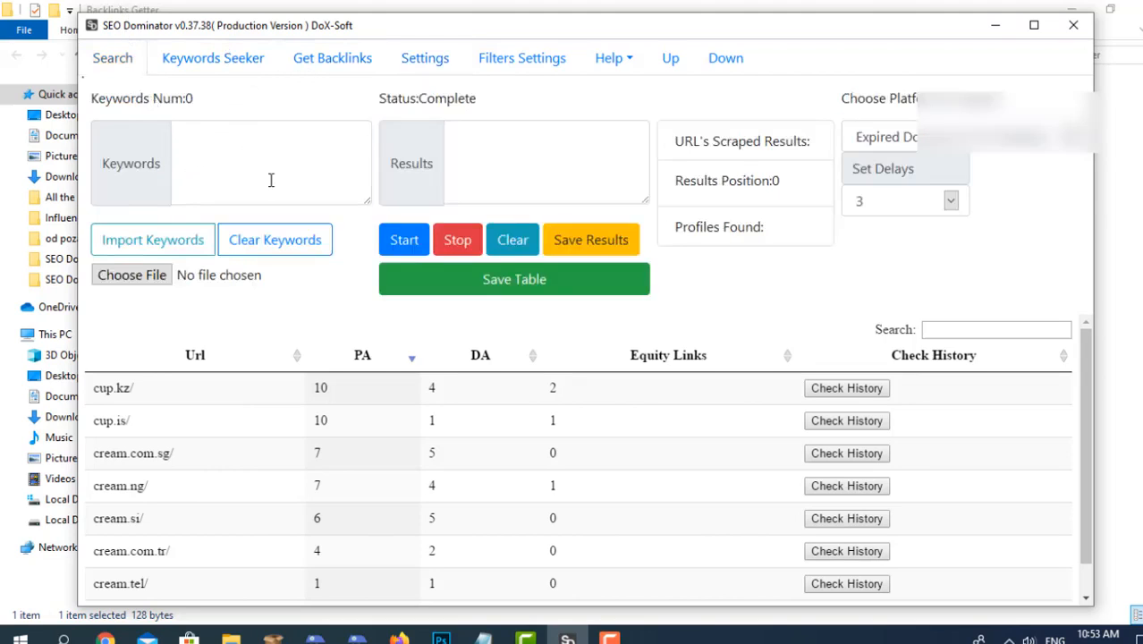
left_click(424, 57)
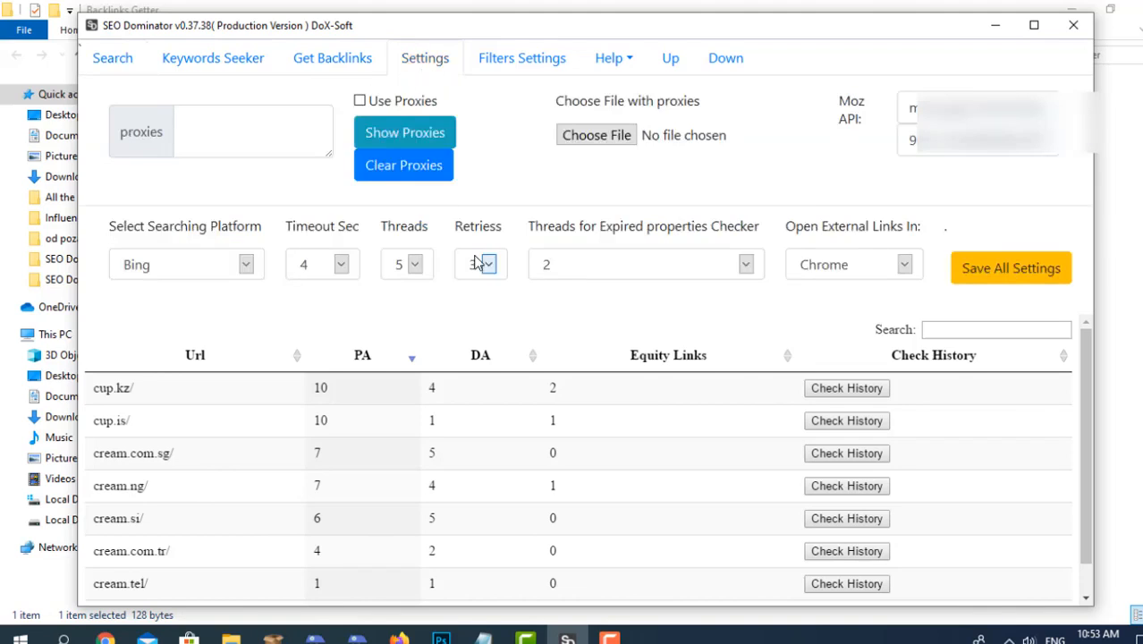
left_click(425, 263)
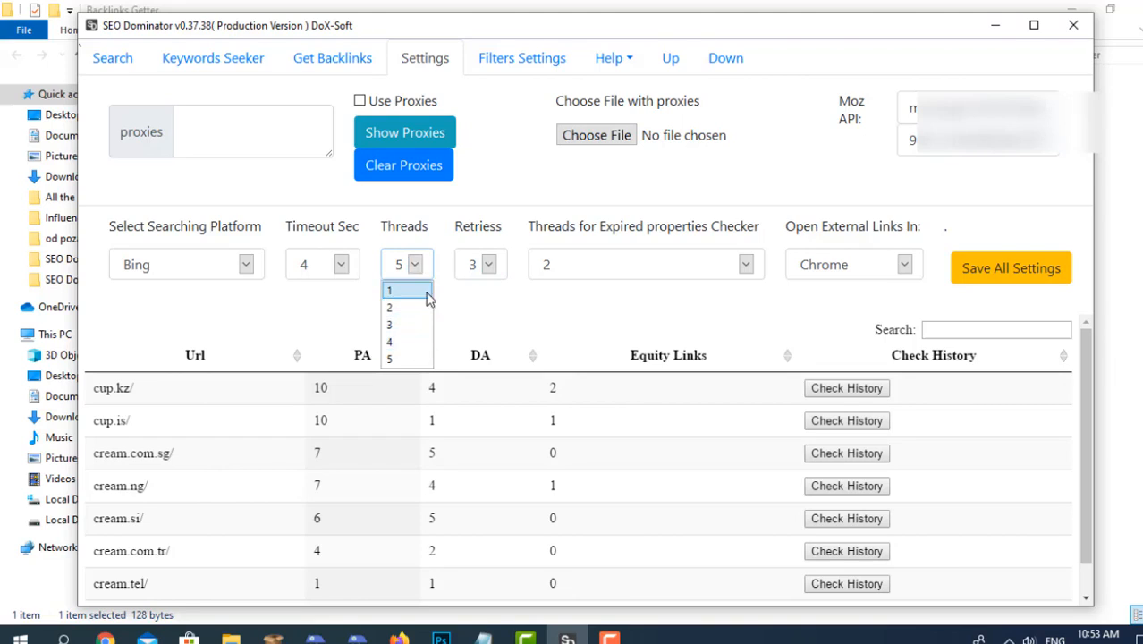
left_click(427, 291)
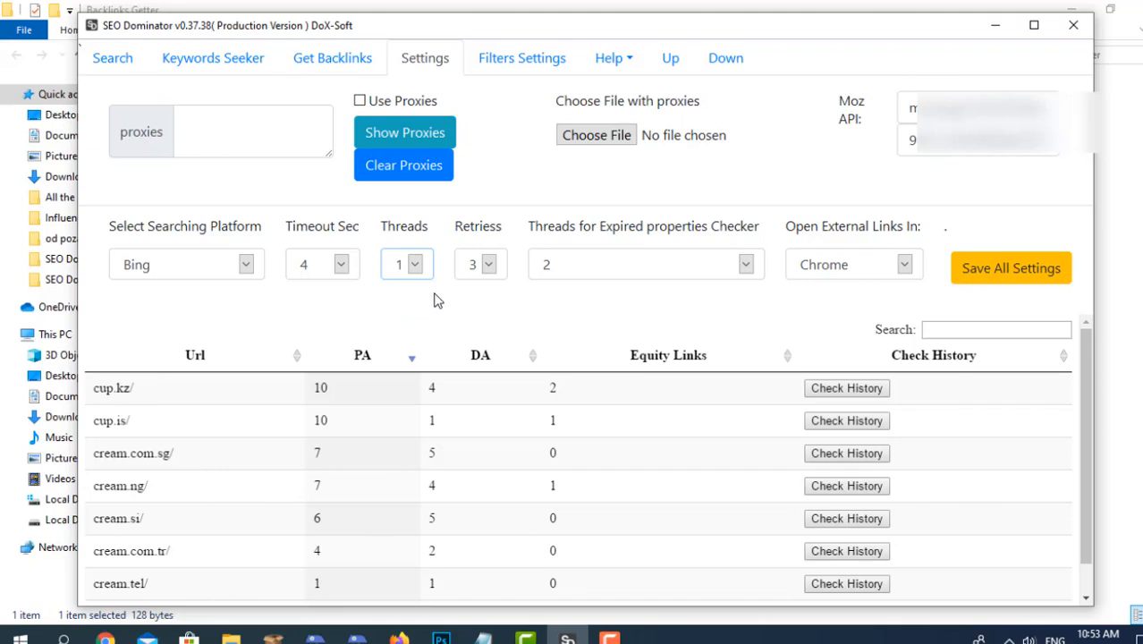
Try 1 retry for the search and set the retries back to 3.
left_click(490, 265)
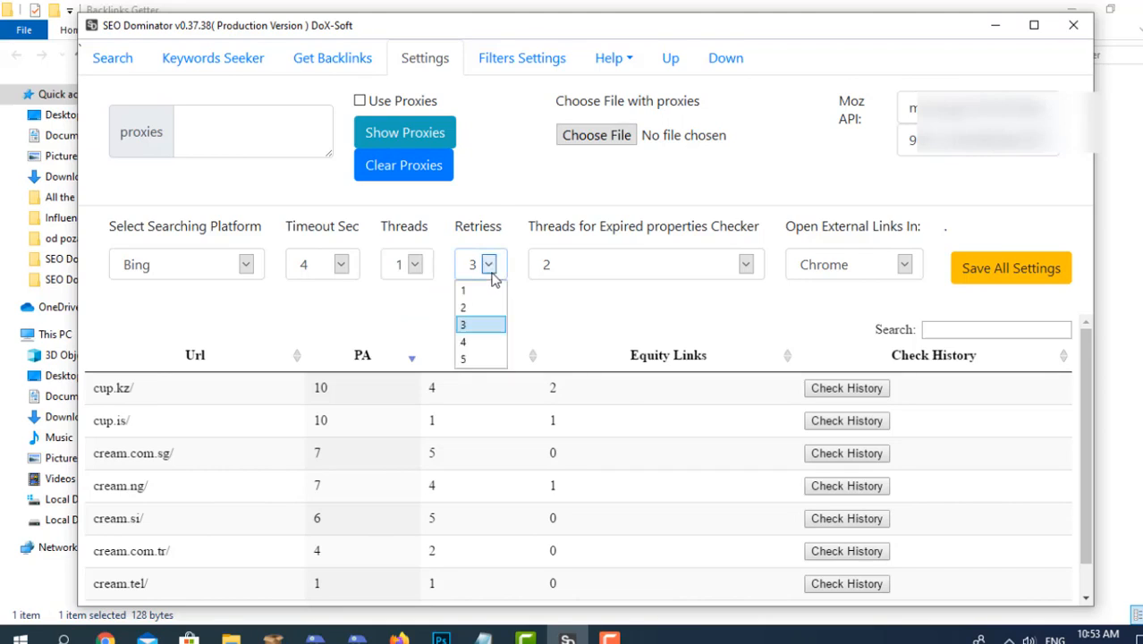
left_click(498, 219)
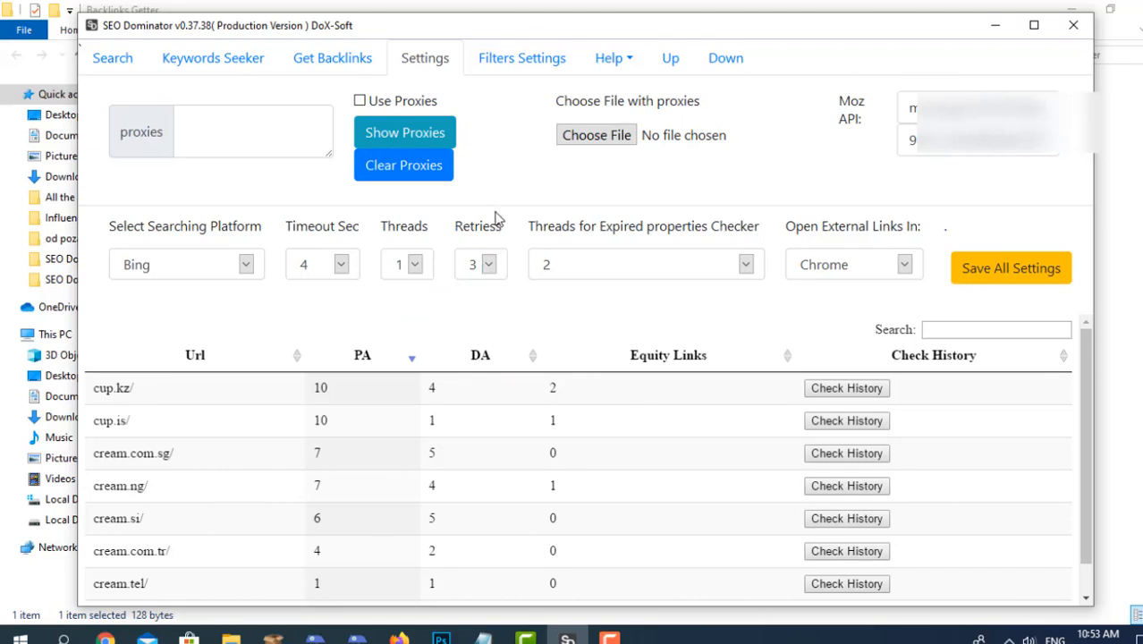
left_click(496, 274)
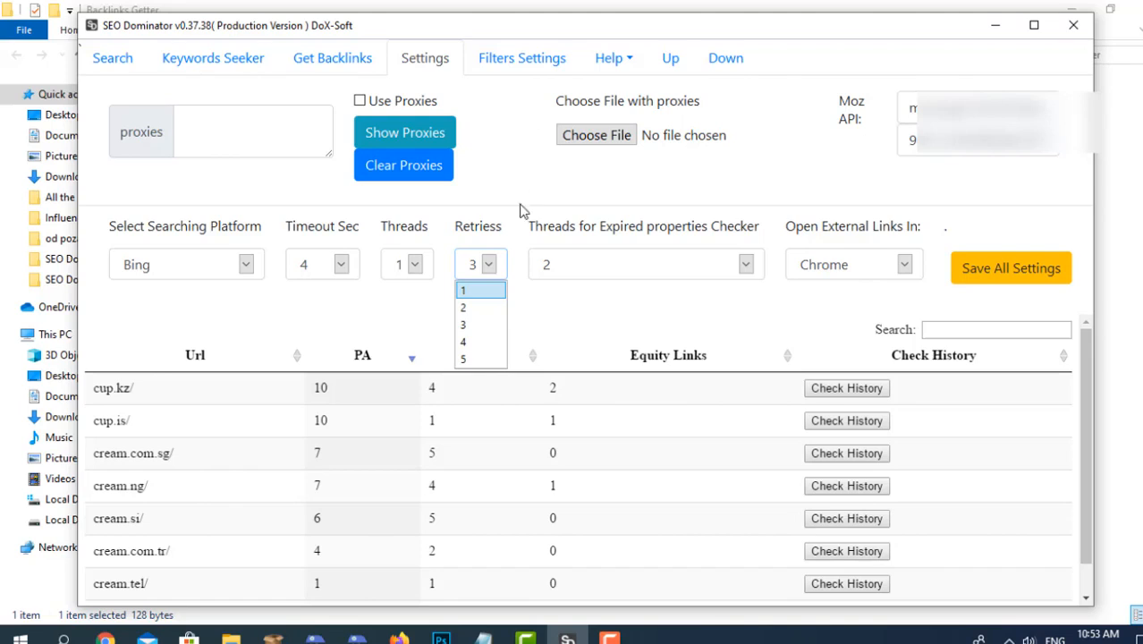
left_click(482, 291)
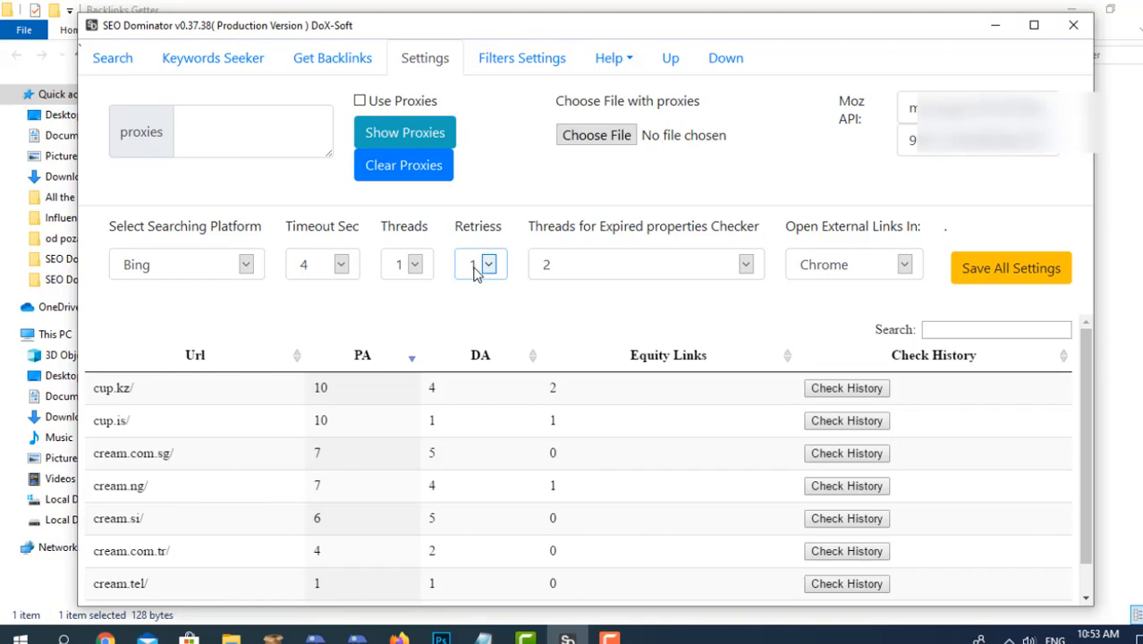
left_click(475, 268)
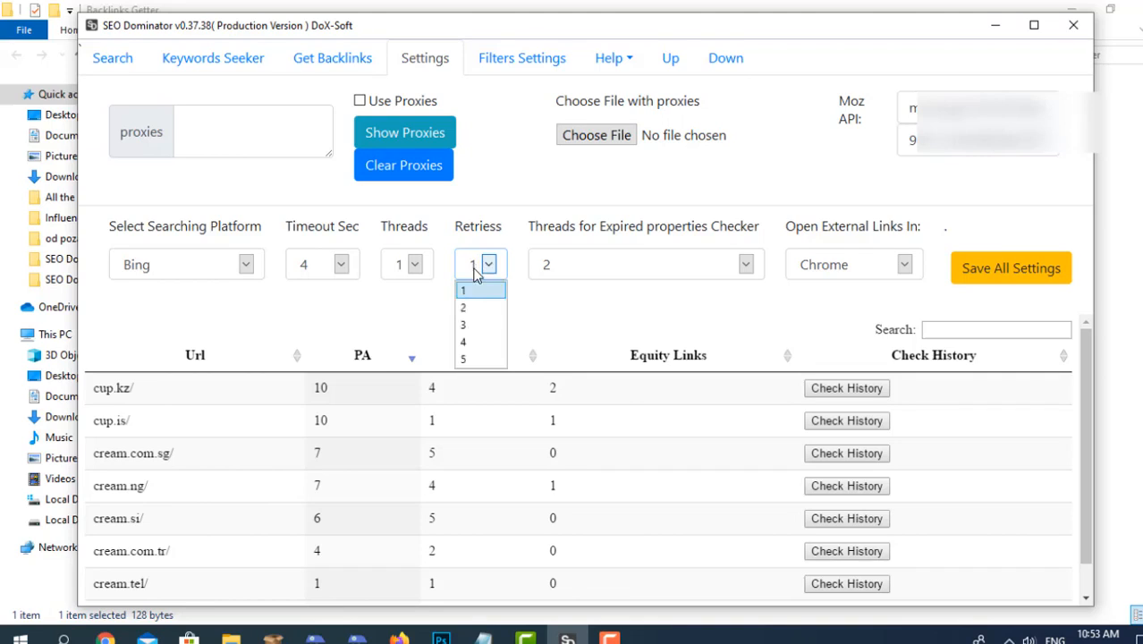
left_click(485, 324)
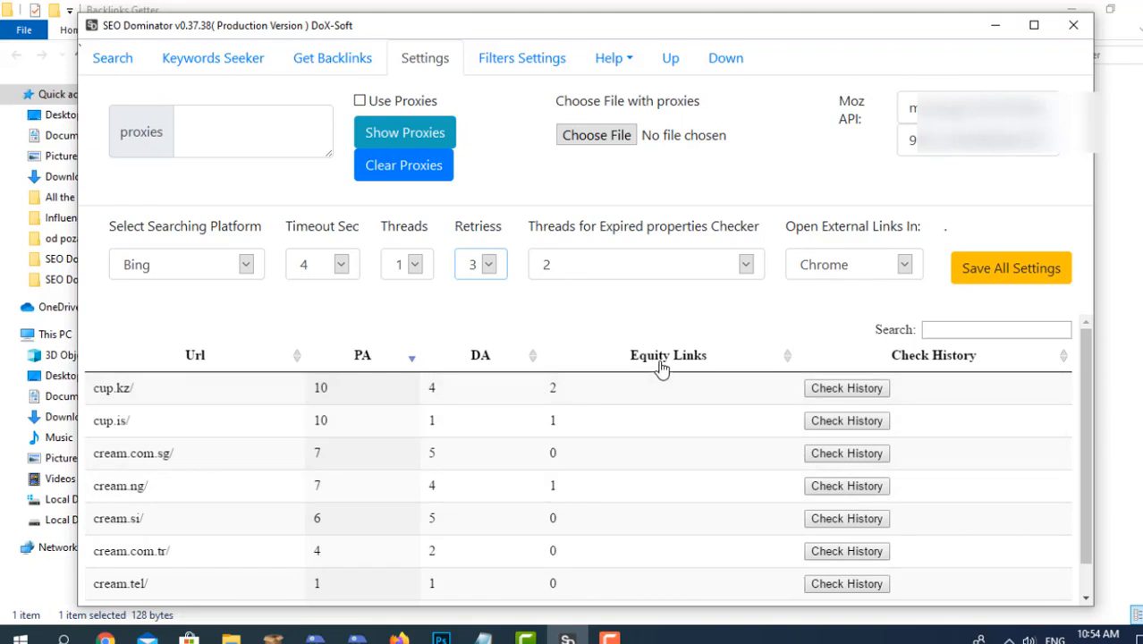
Review the browser choices for opening external links, keep Chrome, and save all settings.
left_click(814, 270)
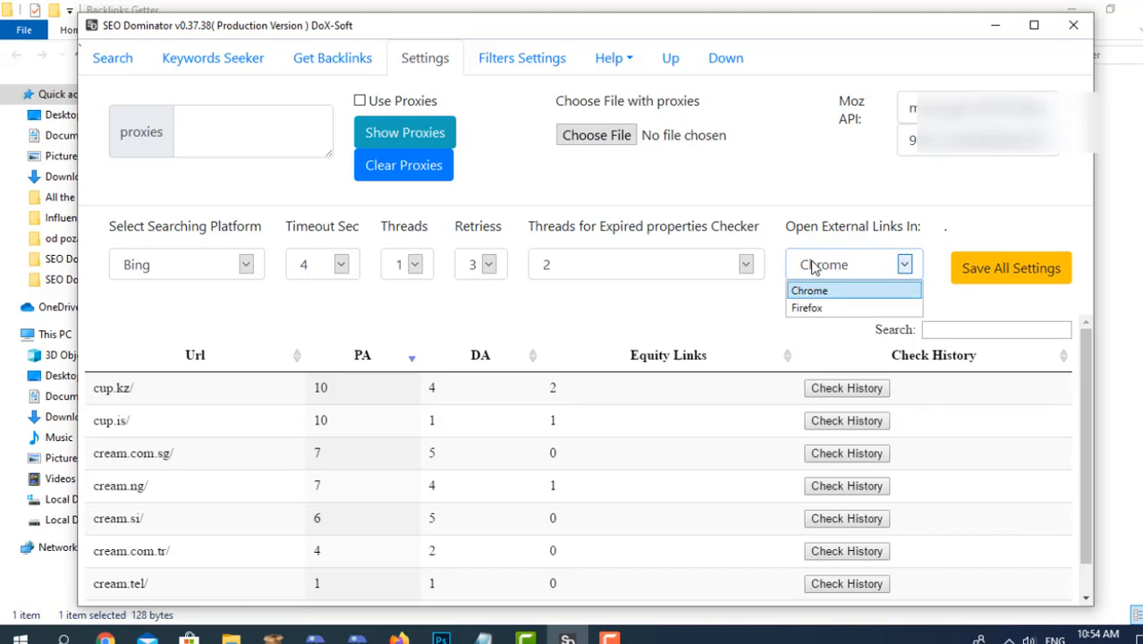
left_click(814, 267)
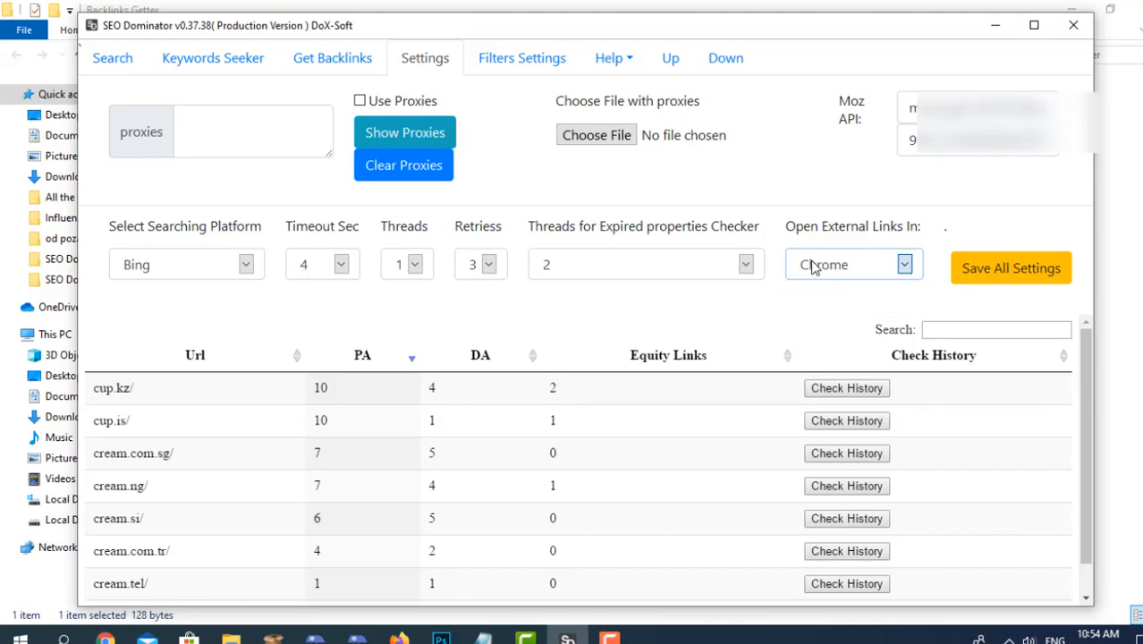
left_click(814, 262)
left_click(810, 267)
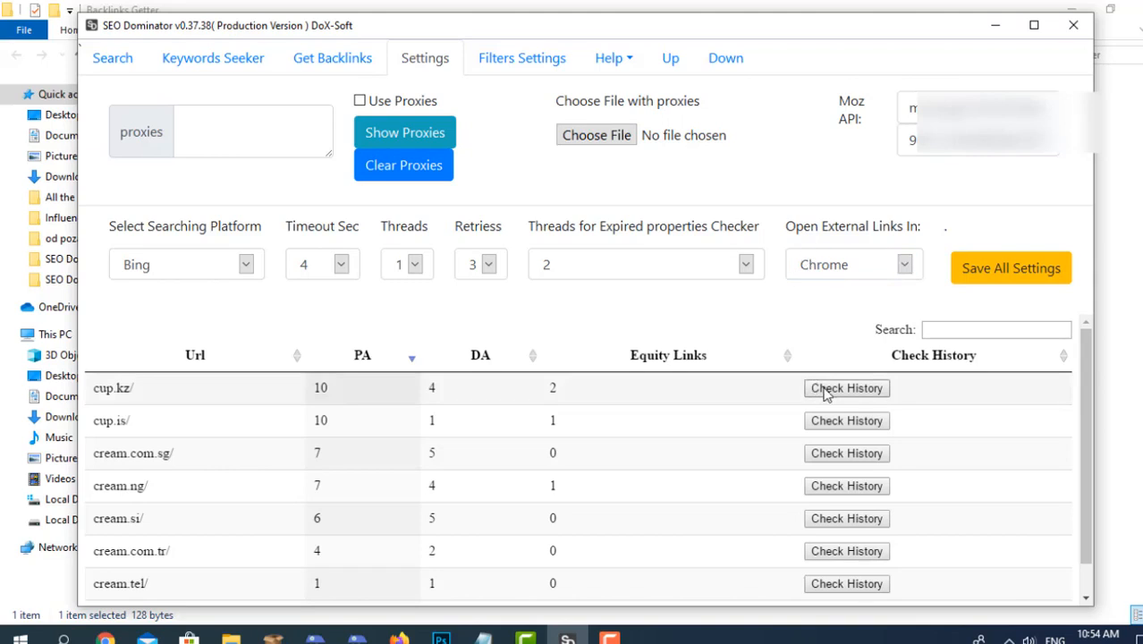
left_click(611, 61)
left_click(621, 68)
left_click(864, 265)
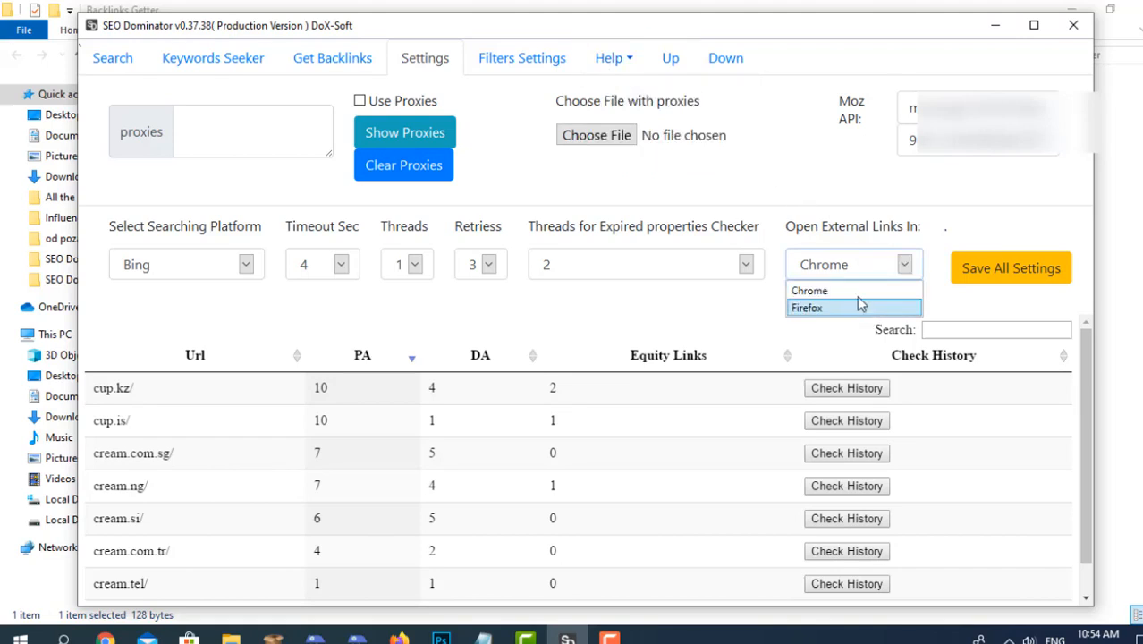
left_click(831, 229)
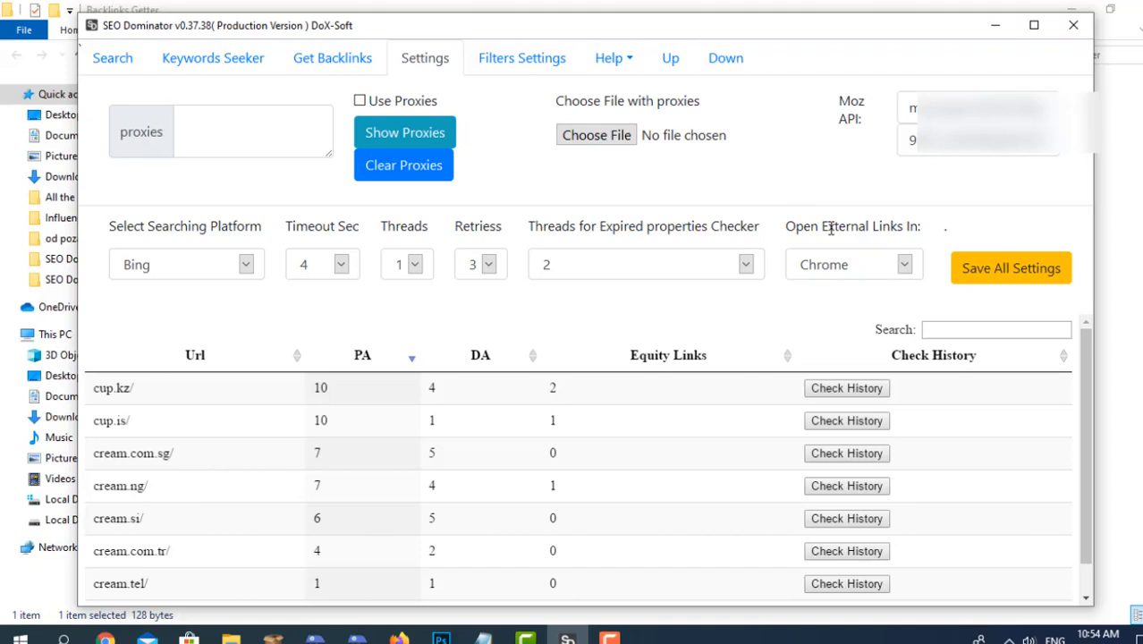
left_click(967, 279)
Open the filter settings and look over the help options.
left_click(505, 68)
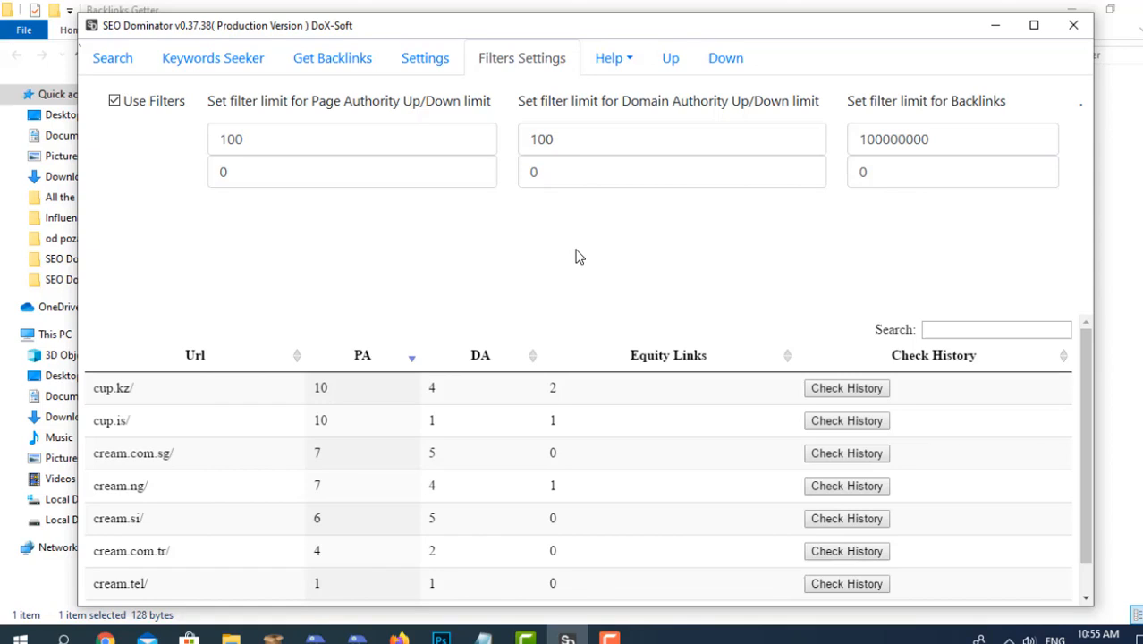
left_click(614, 55)
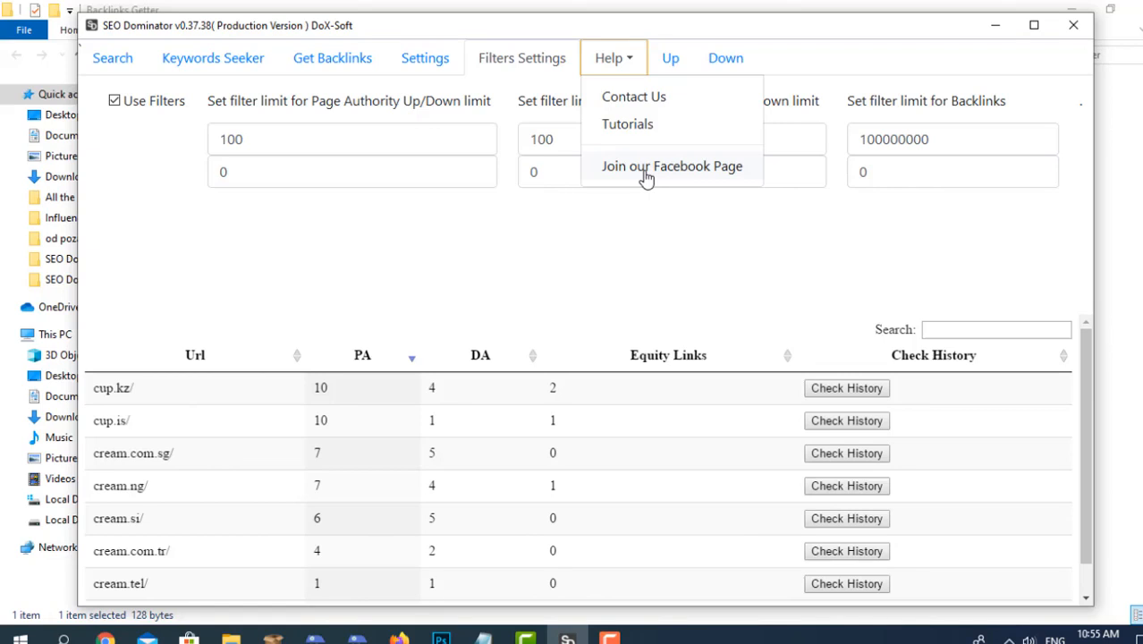
Expand the results table and restore its size, then search it for "cream" and clear the search.
left_click(667, 61)
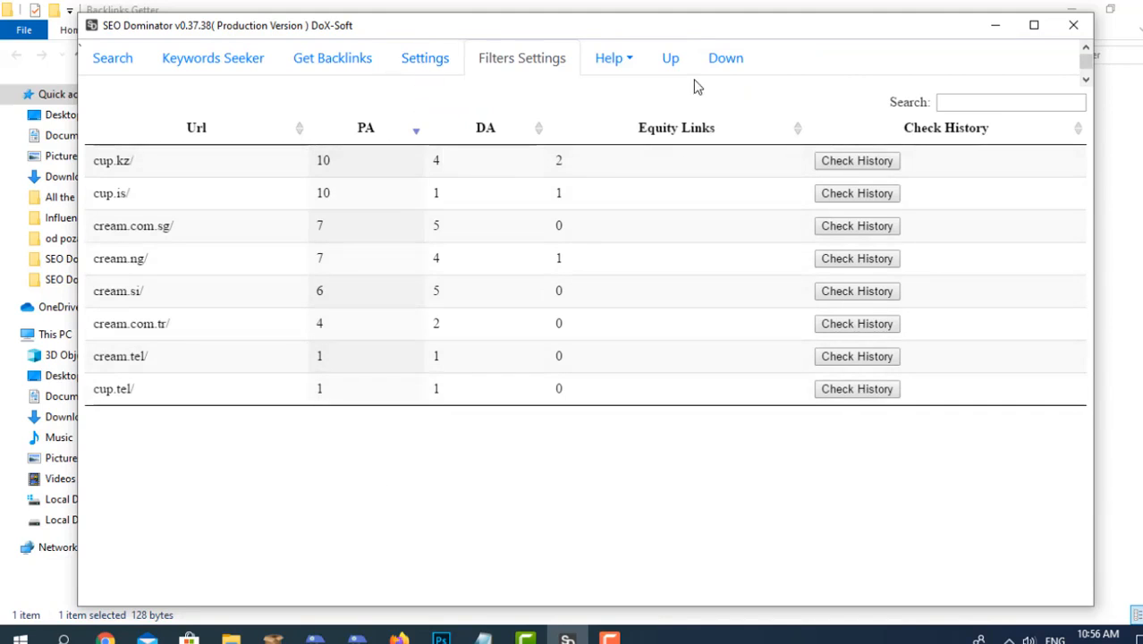
left_click(712, 61)
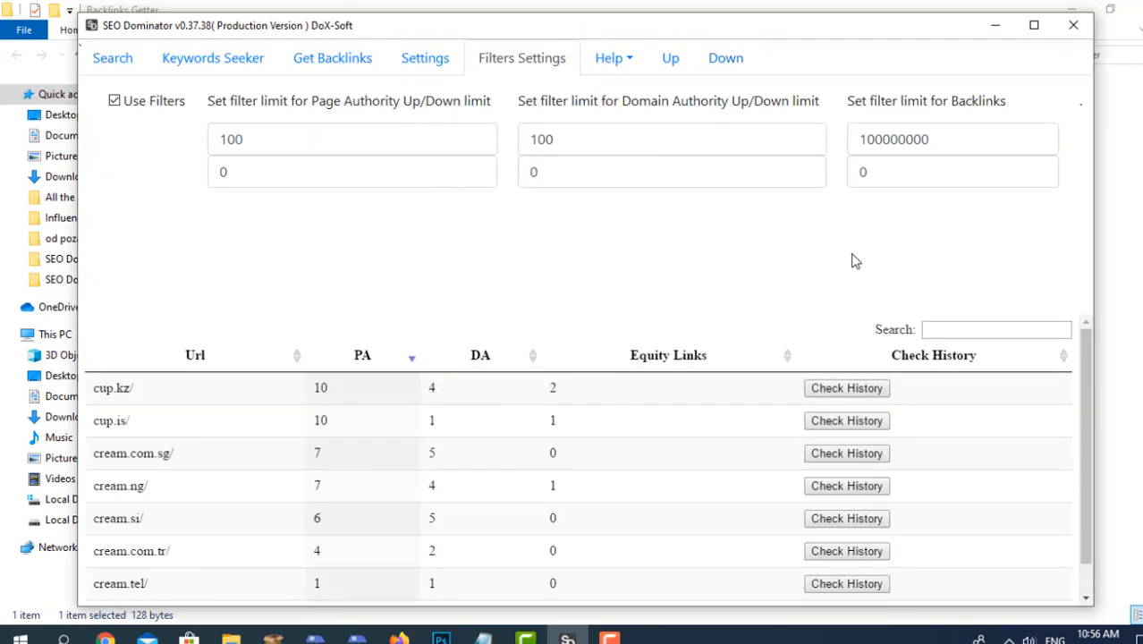
left_click(967, 329)
type("cream")
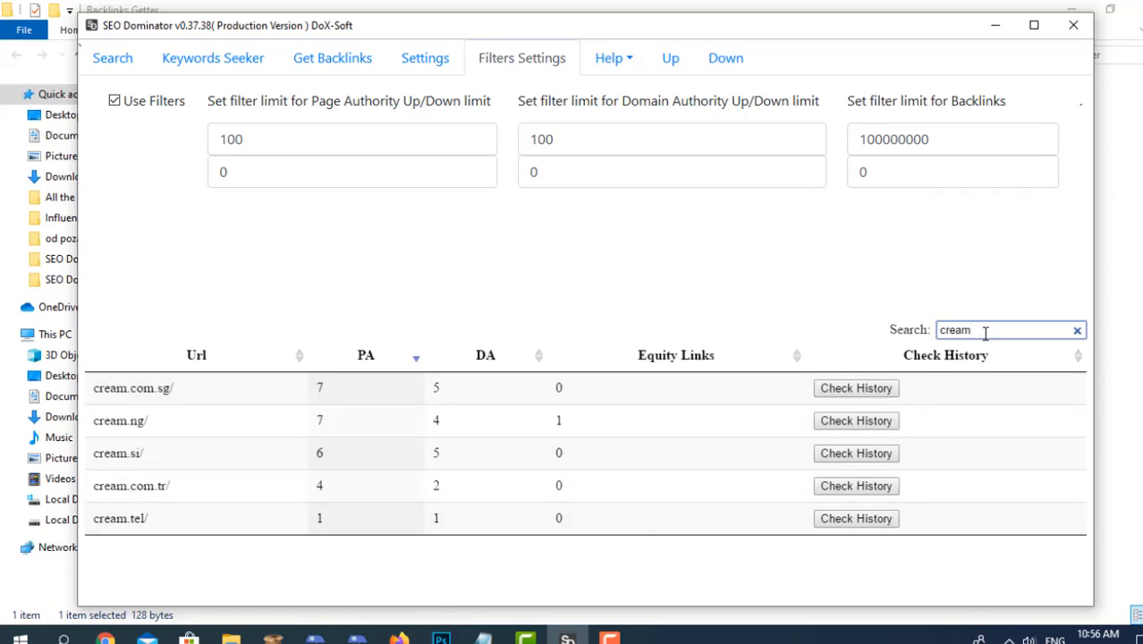
left_click(1078, 331)
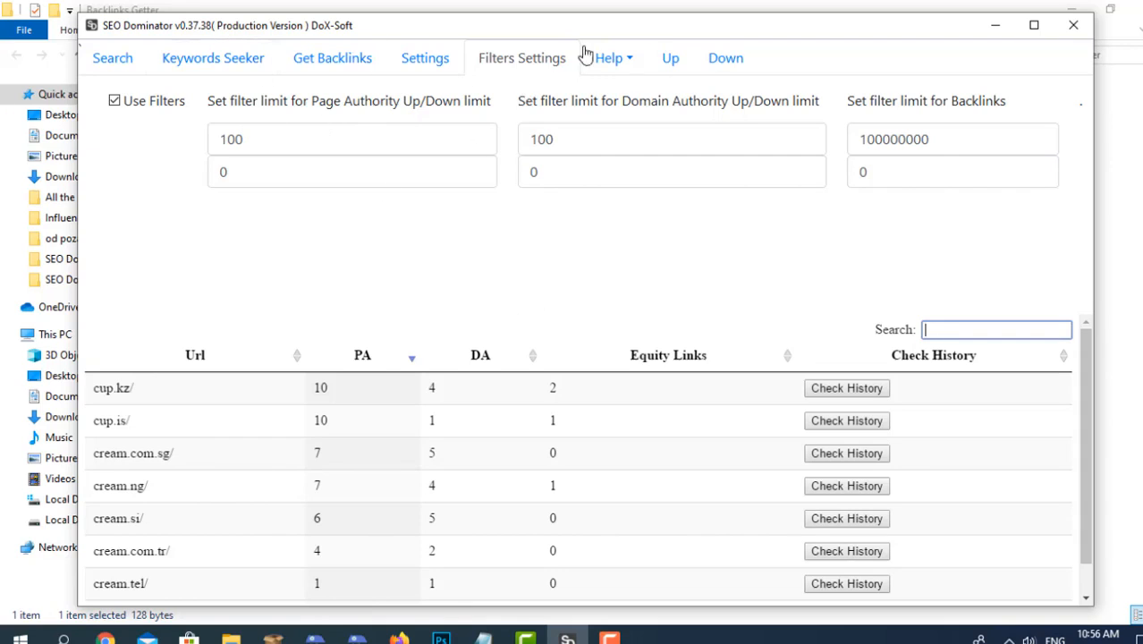
Enter lamp, cup, news and robot as search keywords, one per line.
left_click(141, 68)
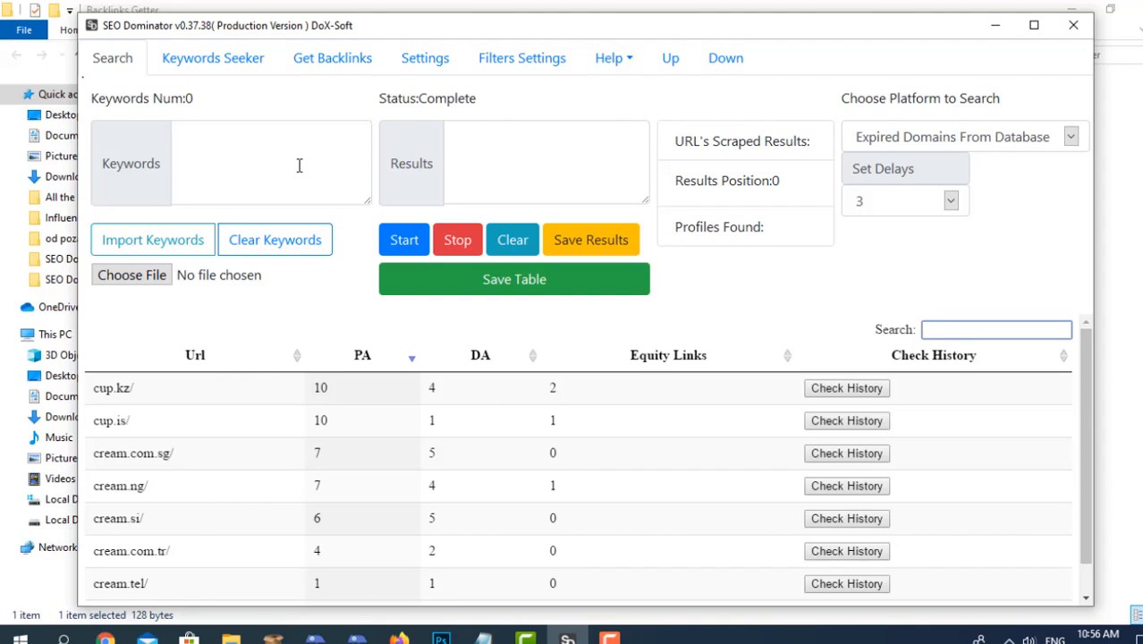
left_click(333, 152)
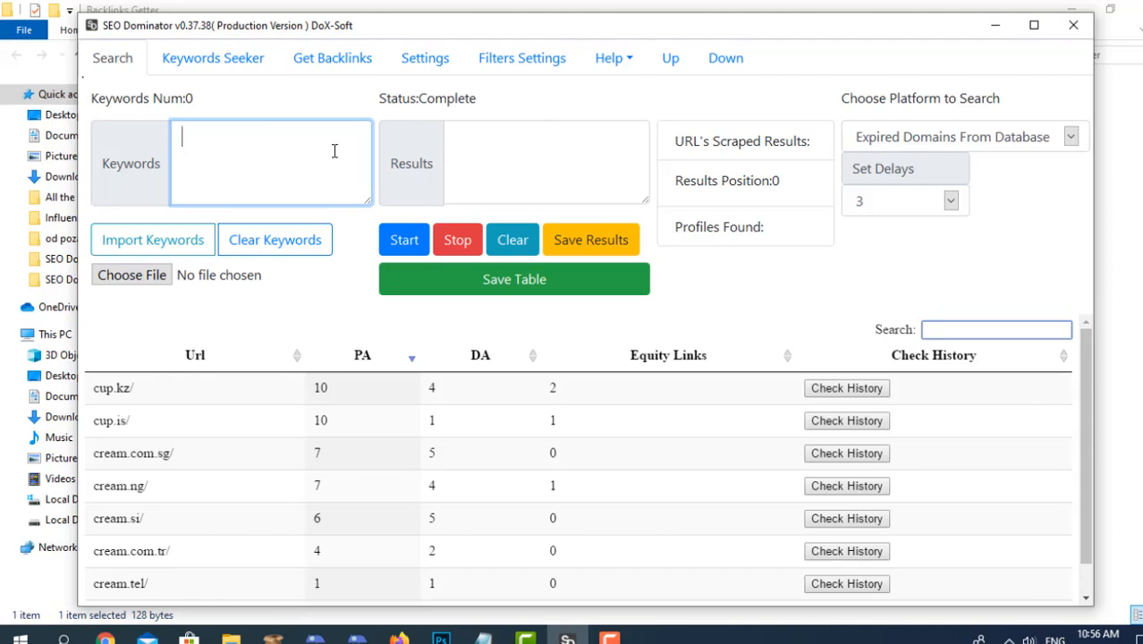
type("lamp ")
type("cu")
type("p")
key("Return")
type("news")
key("Return")
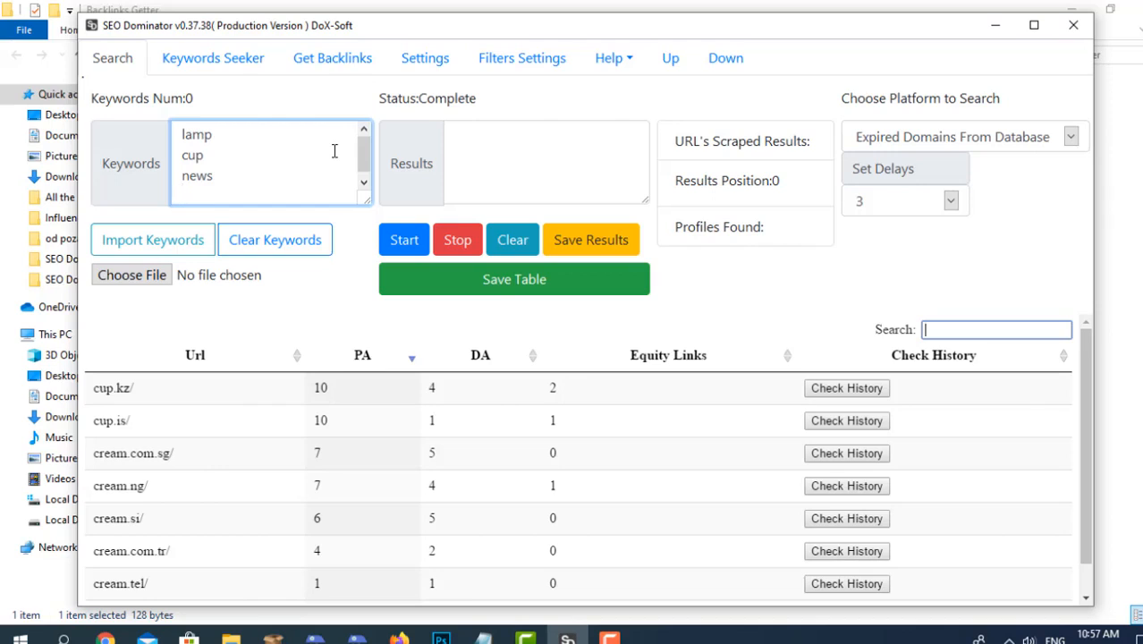
type("robot")
Glance at the keyword seeker and choose Expired Domains From Database as the platform to search.
left_click(232, 73)
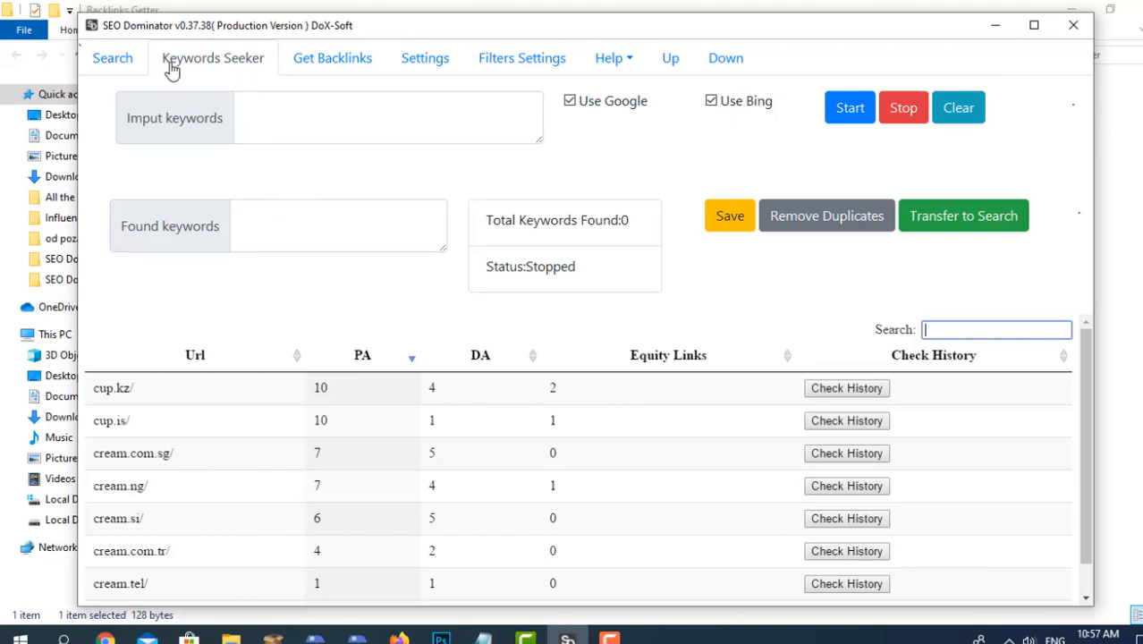
left_click(115, 70)
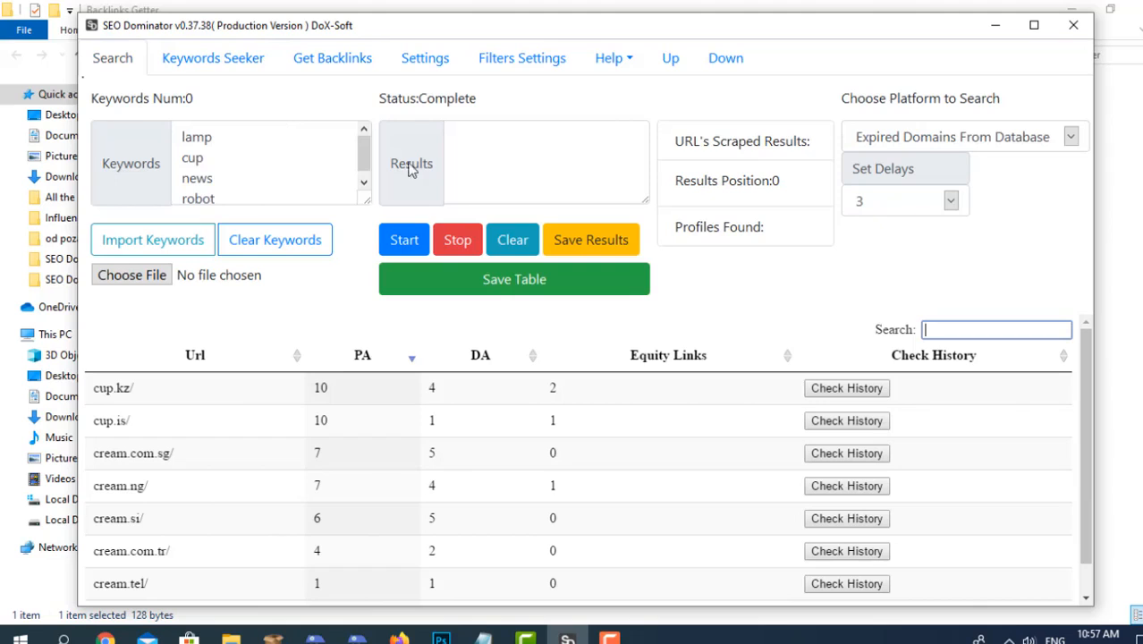
left_click(933, 141)
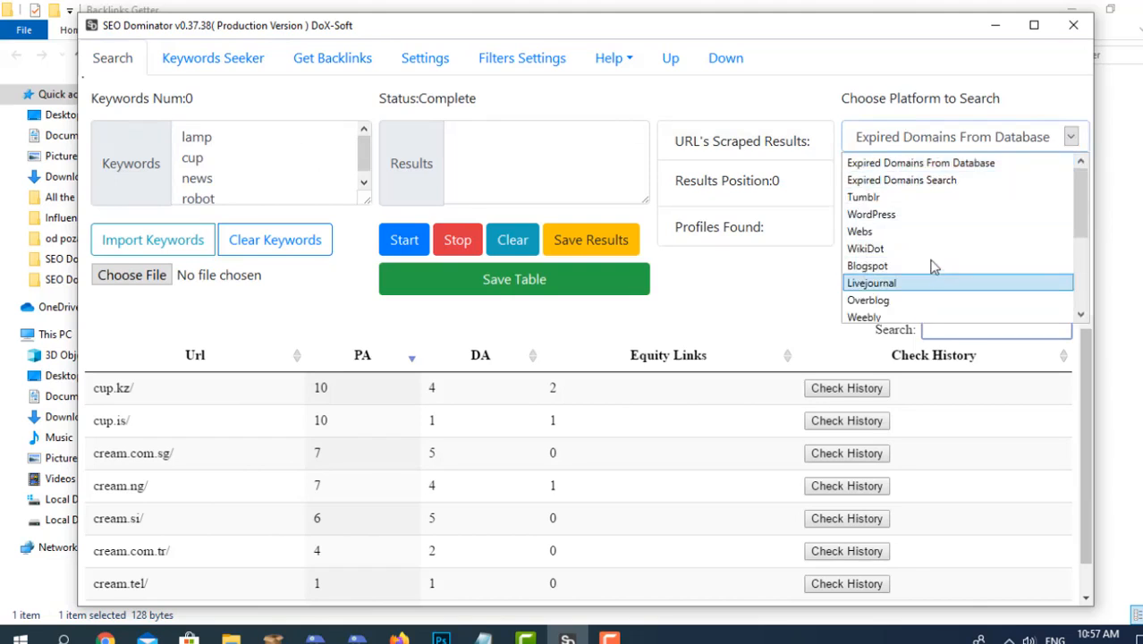
left_click(919, 165)
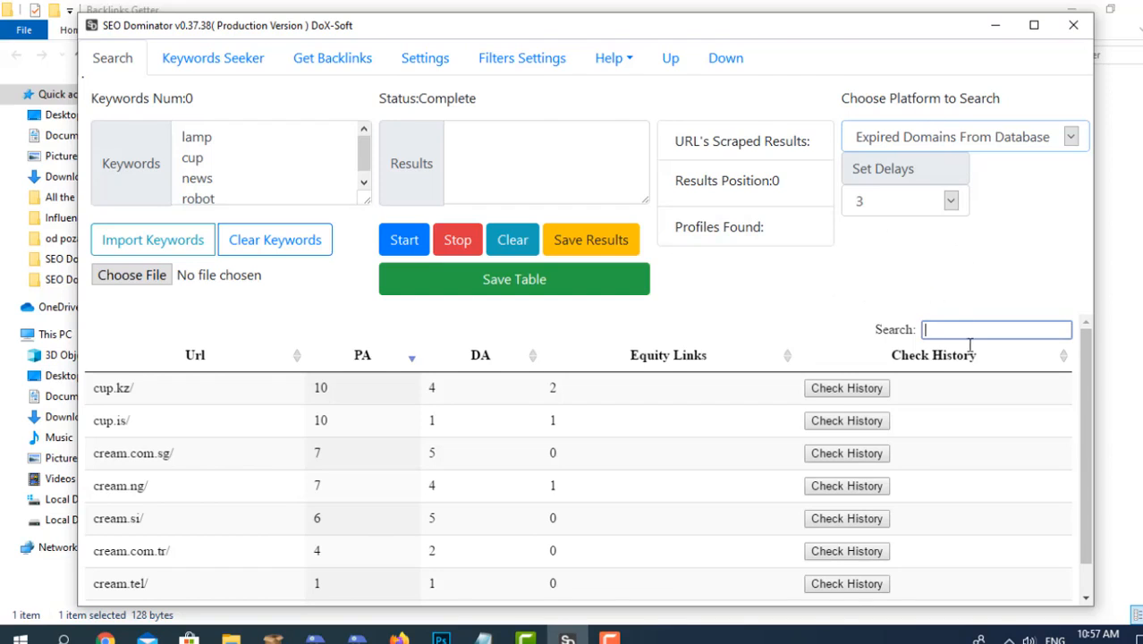
Check the page authority, domain authority and backlink filter limits, and review the entered keyword list.
left_click(540, 59)
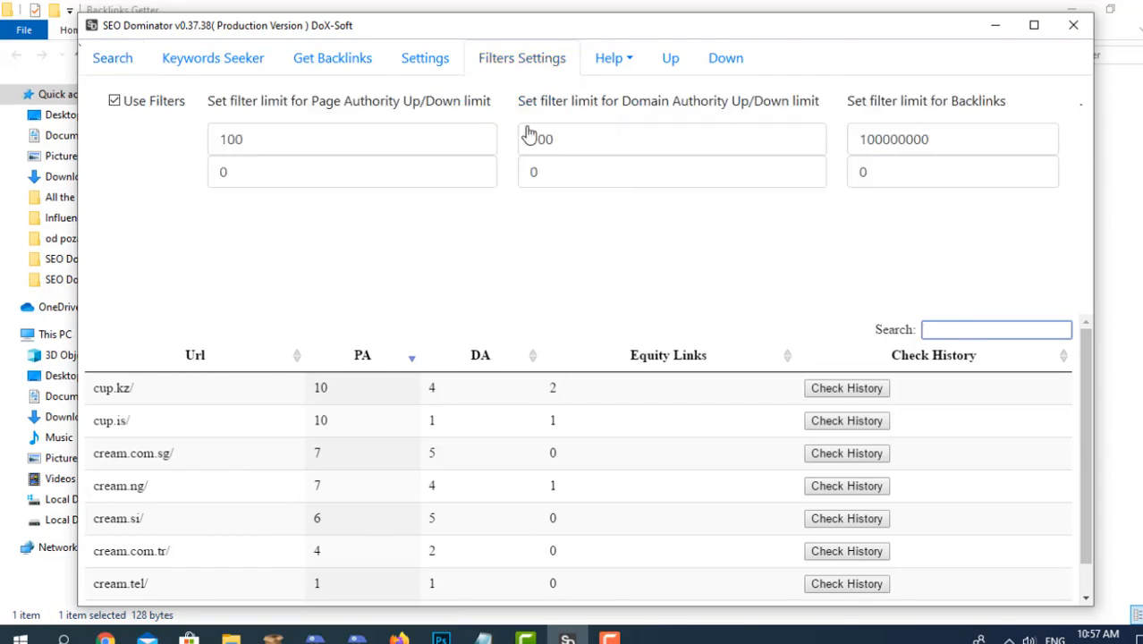
left_click(124, 58)
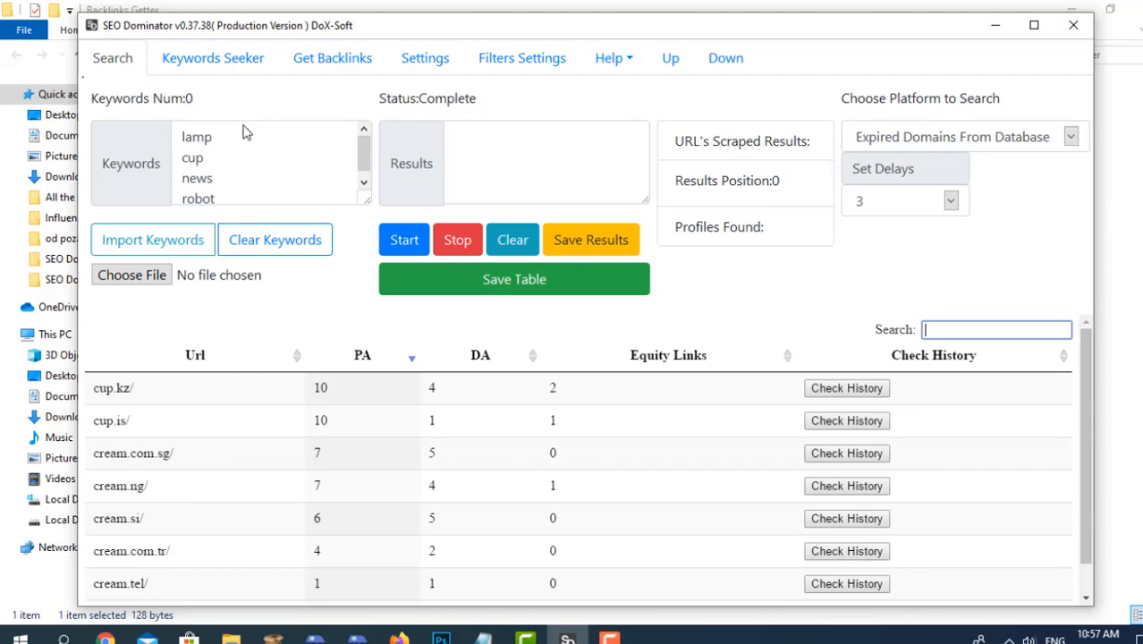
scroll(229, 178, "down", 1)
scroll(229, 177, "up", 1)
scroll(230, 154, "down", 1)
scroll(229, 154, "up", 1)
Try search delays of 0 and 2 and set the delay back to 3.
left_click(897, 215)
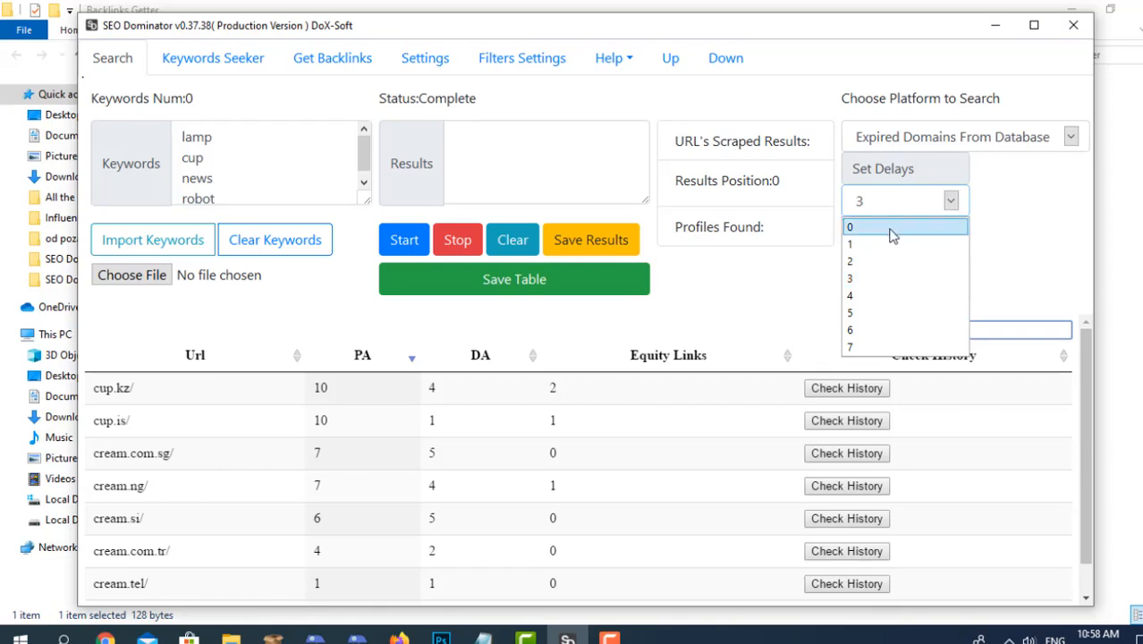
left_click(892, 229)
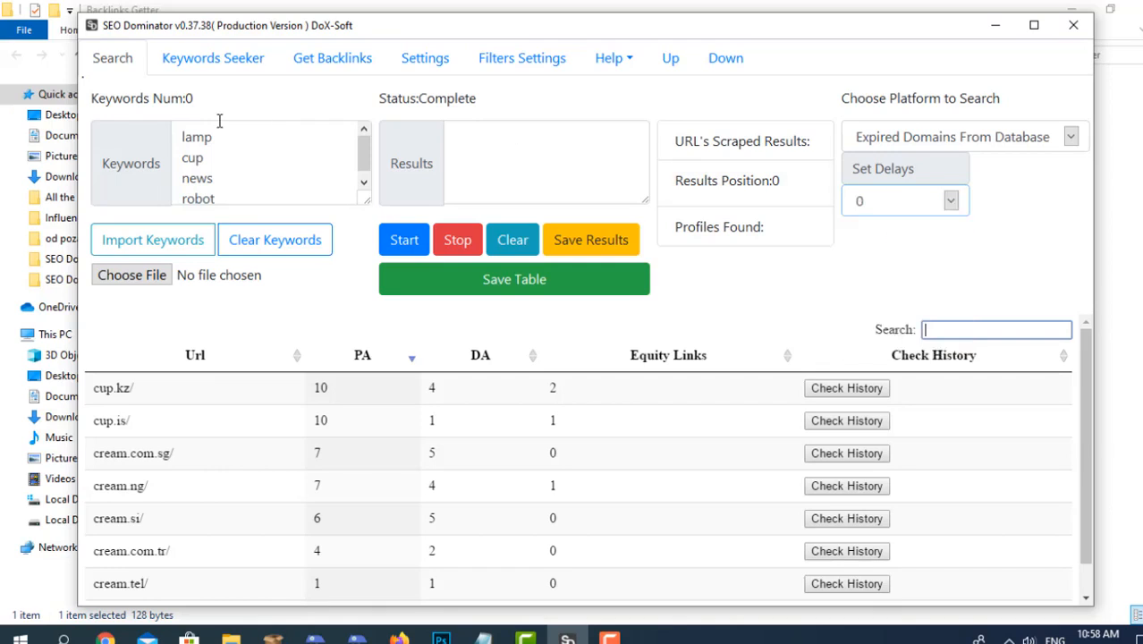
left_click(919, 212)
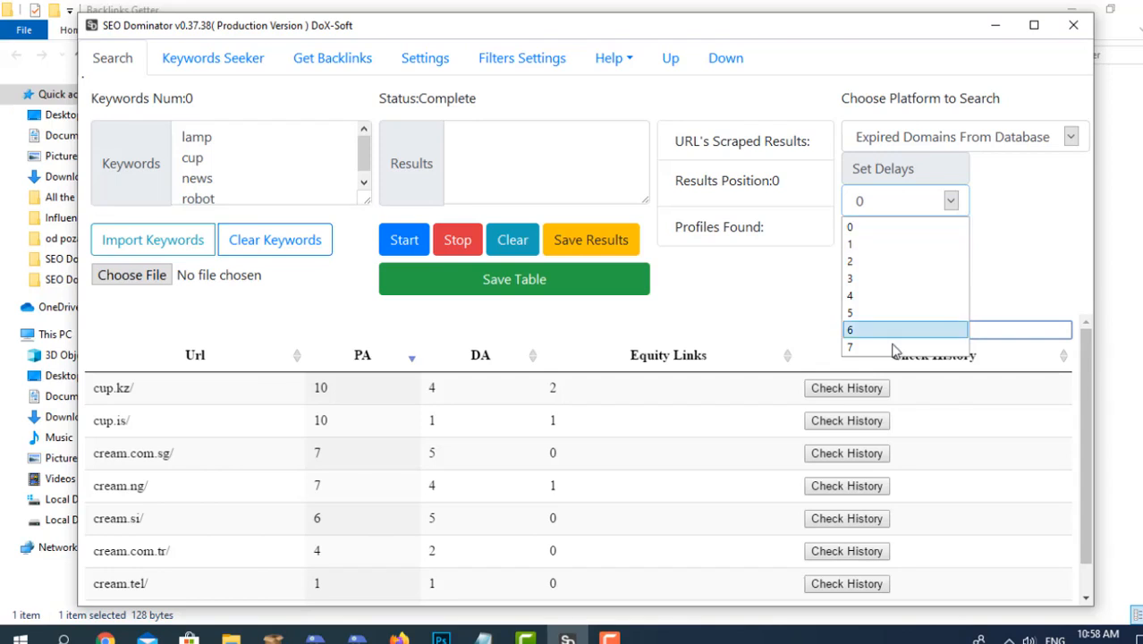
left_click(903, 262)
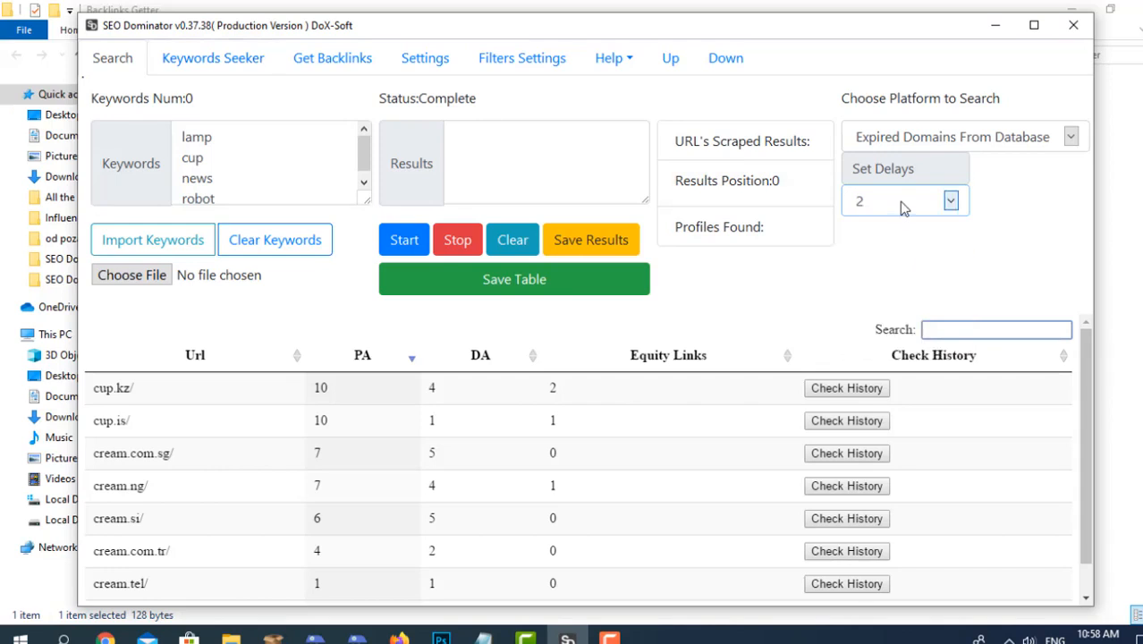
left_click(948, 201)
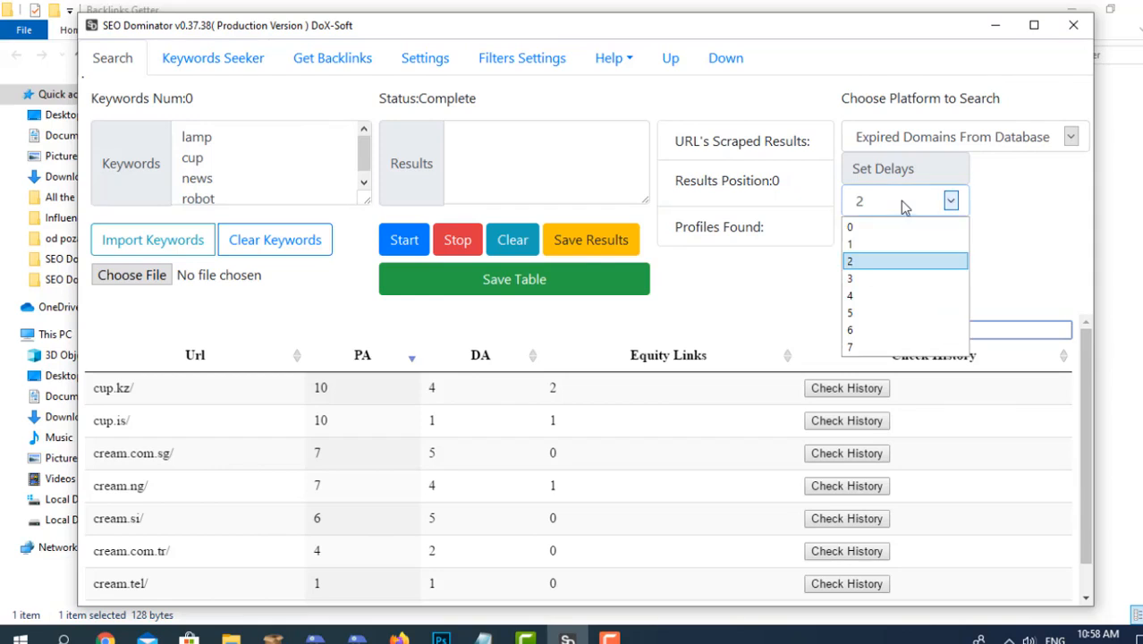
left_click(896, 282)
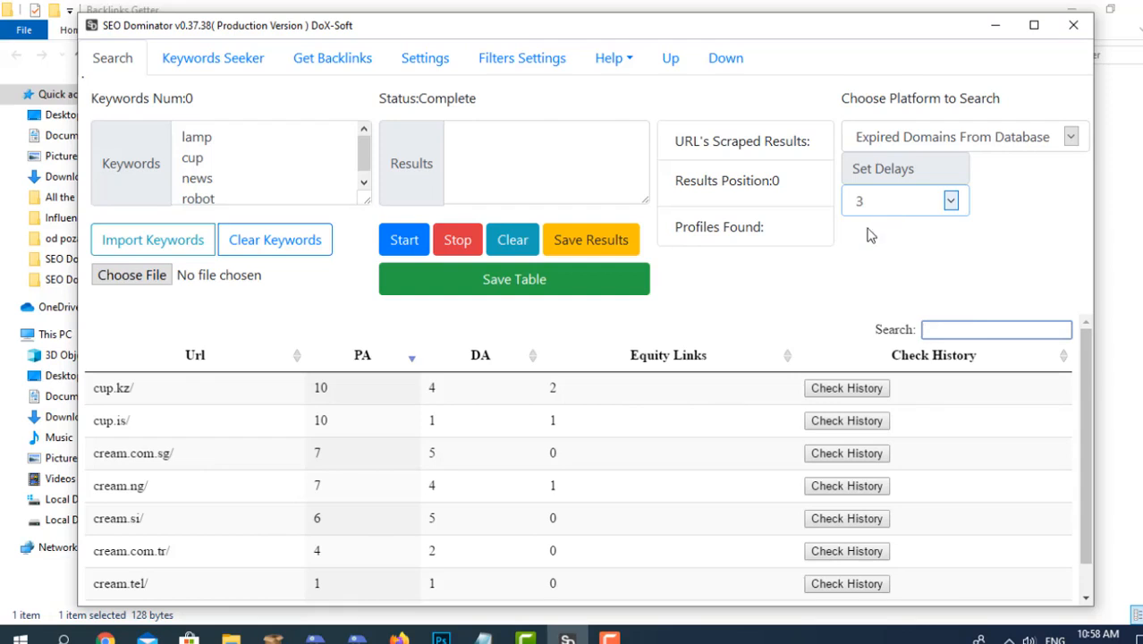
Check the search settings and set the search delay to 1.
left_click(420, 61)
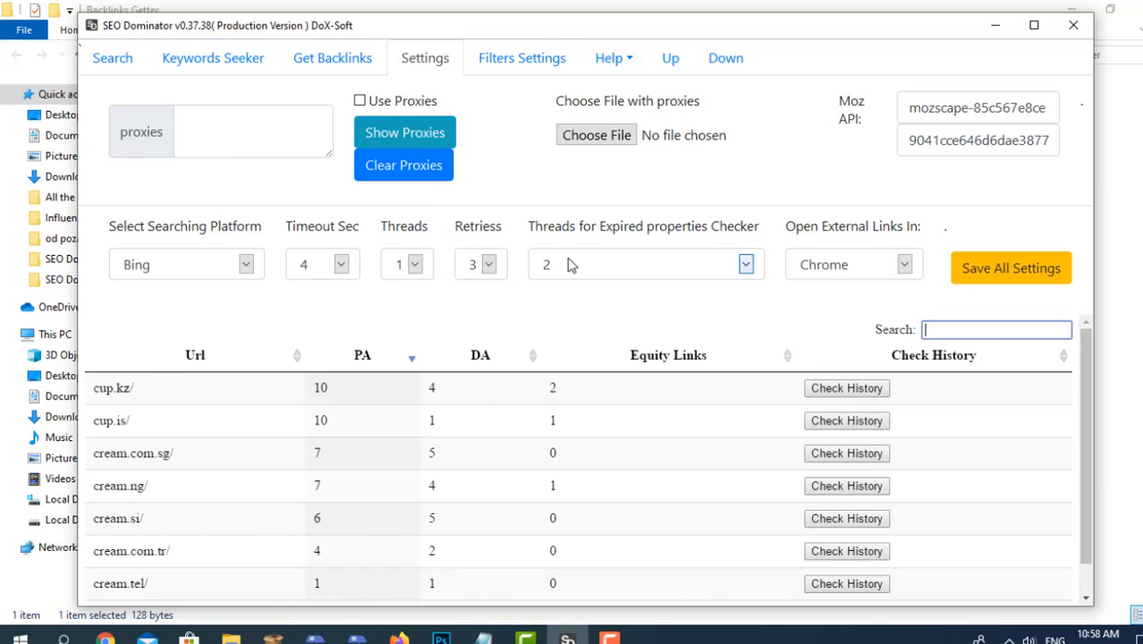
left_click(111, 60)
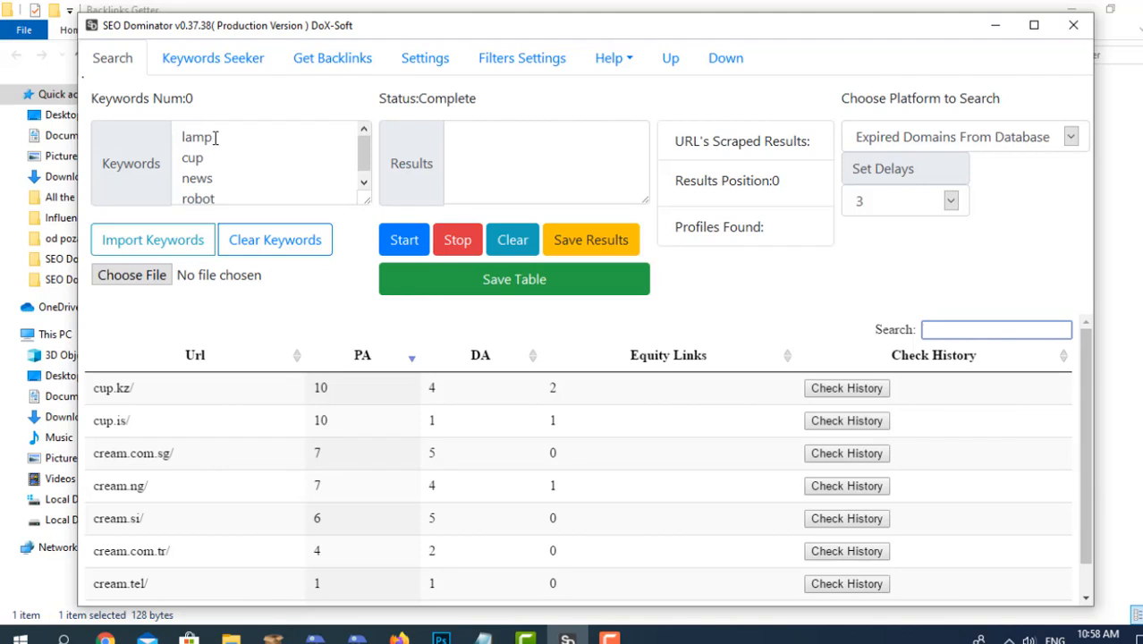
left_click(899, 202)
left_click(900, 244)
Review the settings once more and start the expired domain search for the entered keywords.
left_click(399, 70)
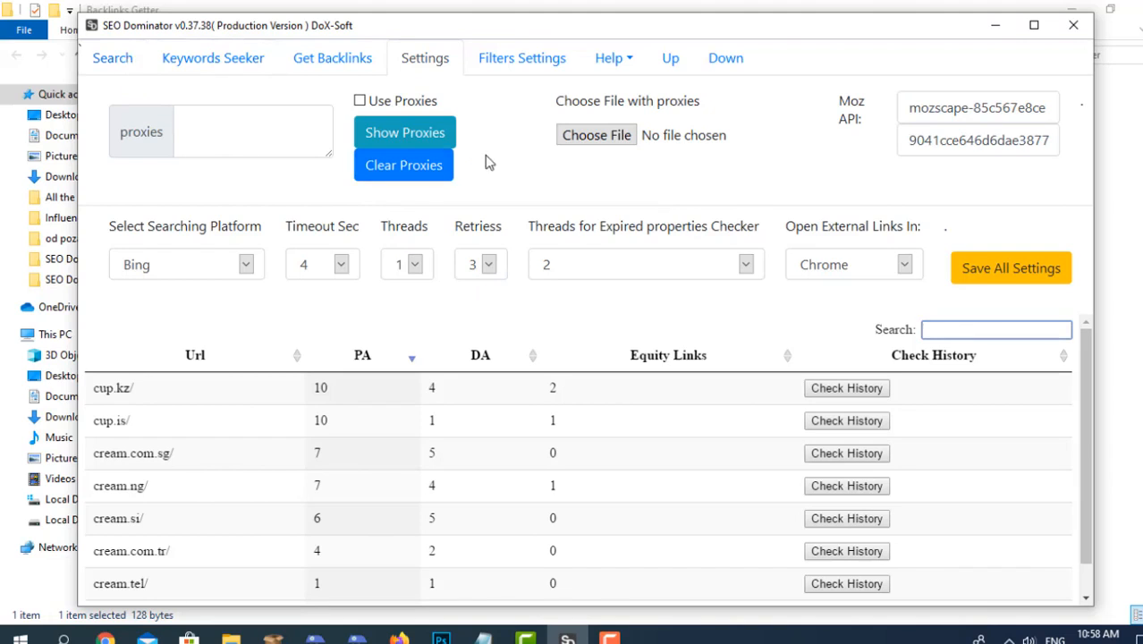
left_click(123, 59)
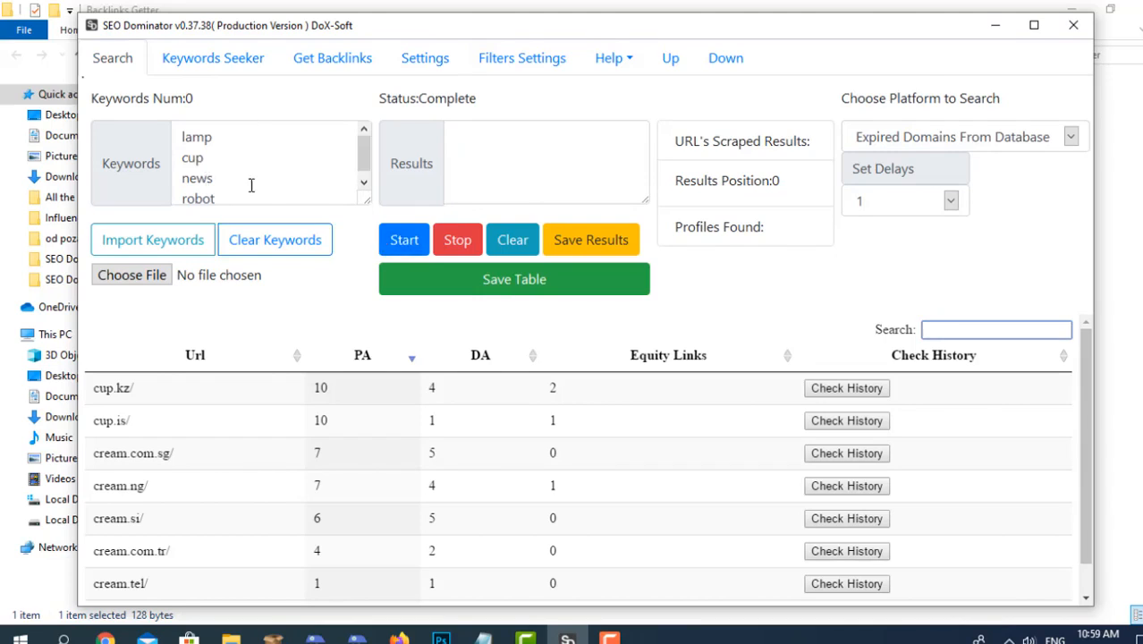
left_click(458, 69)
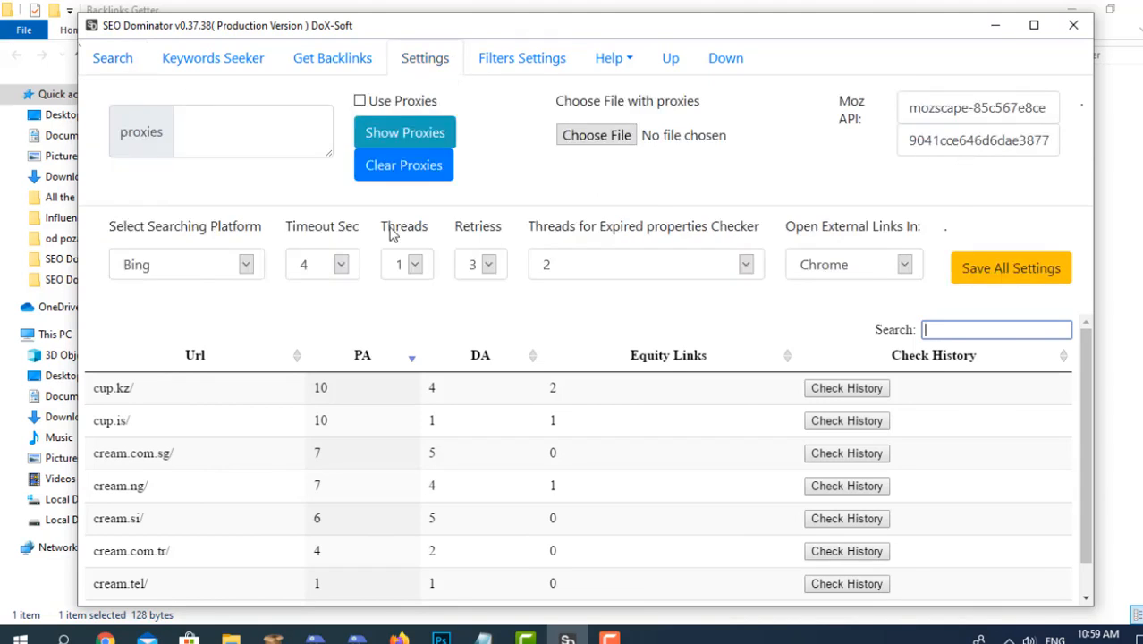
left_click(130, 64)
left_click(398, 238)
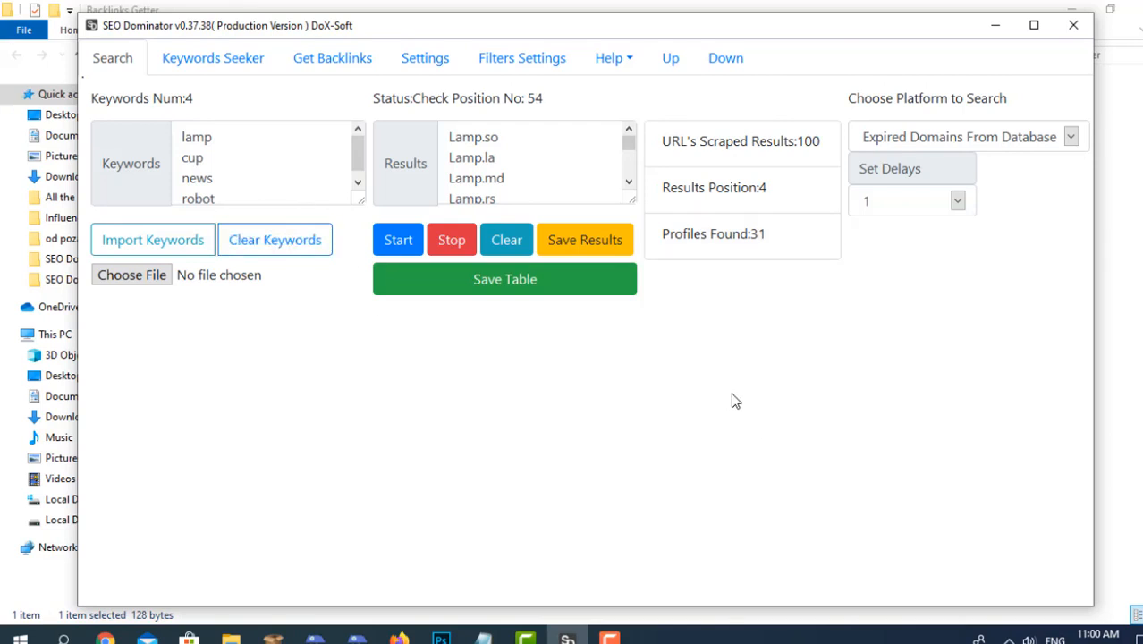
Look at the settings while the domain check runs and return to the search progress.
left_click(438, 59)
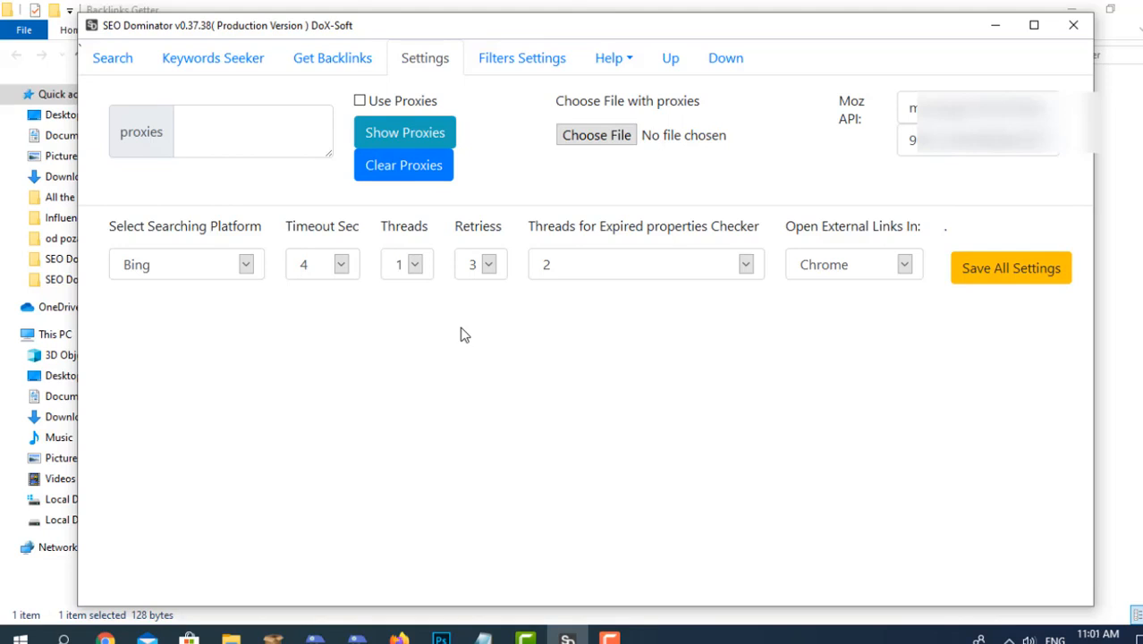
left_click(126, 64)
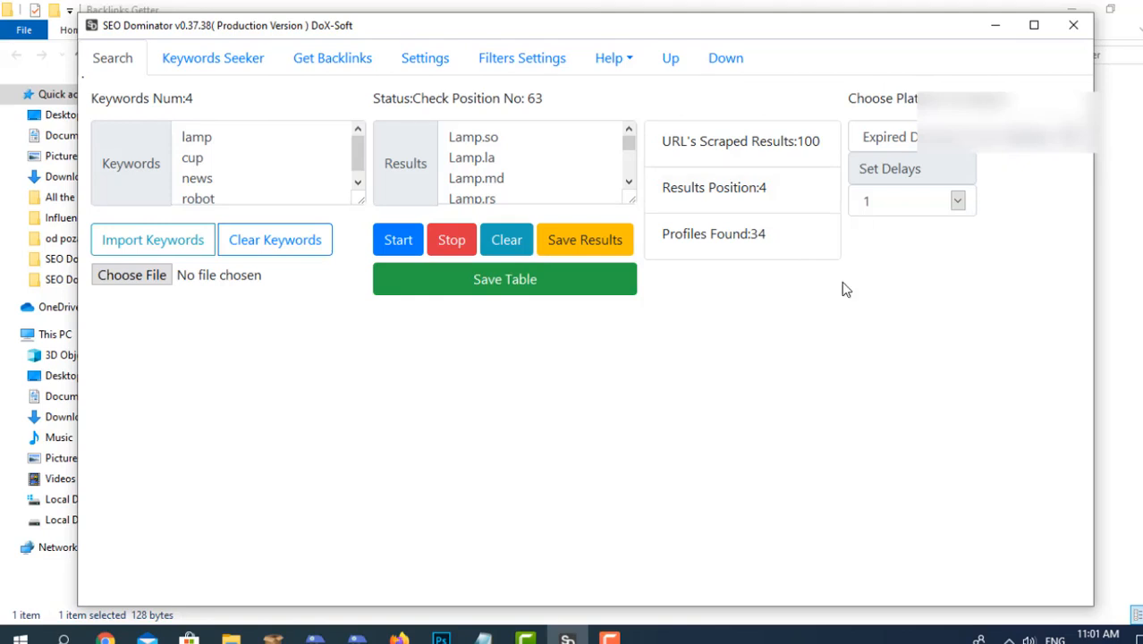
Set the search delay to 0 while the expired domain check runs.
left_click(911, 202)
left_click(898, 224)
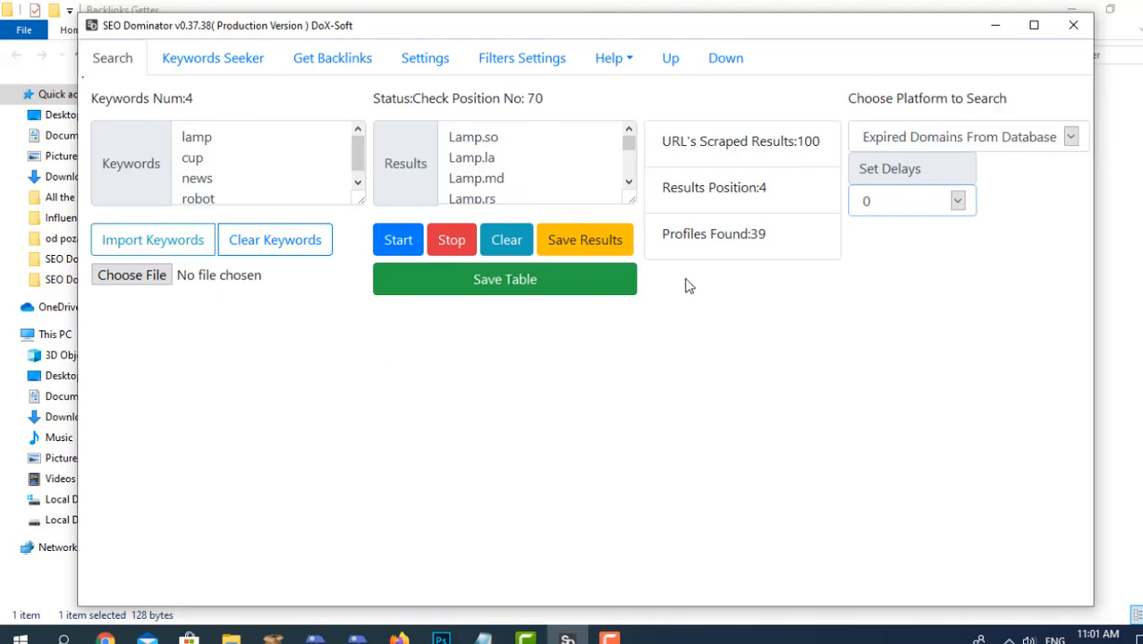
left_click(895, 212)
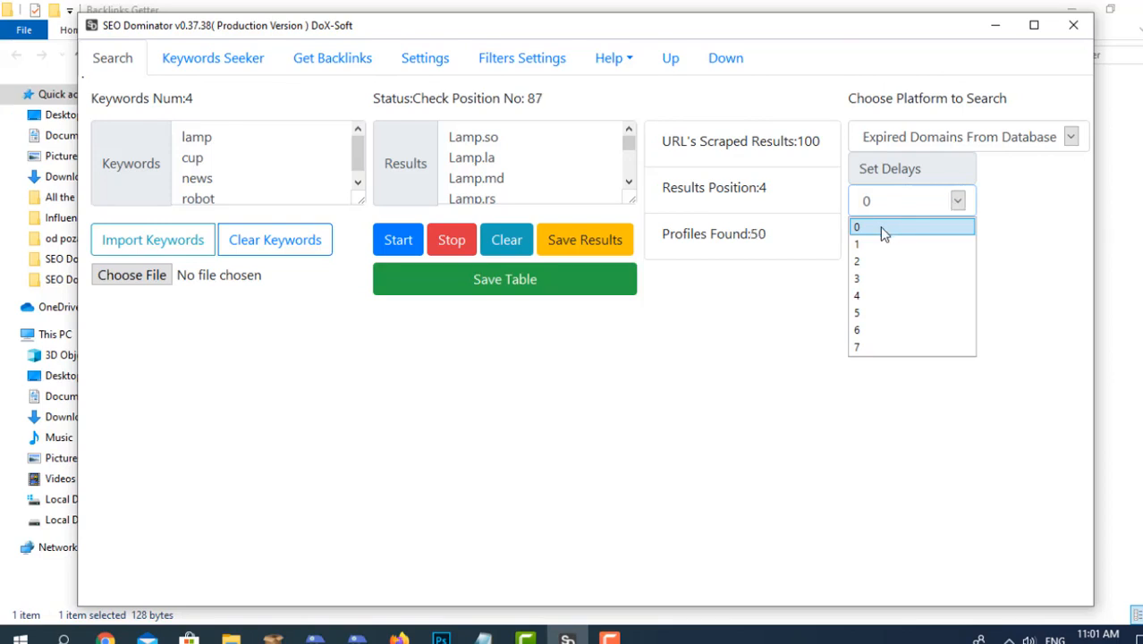
left_click(874, 229)
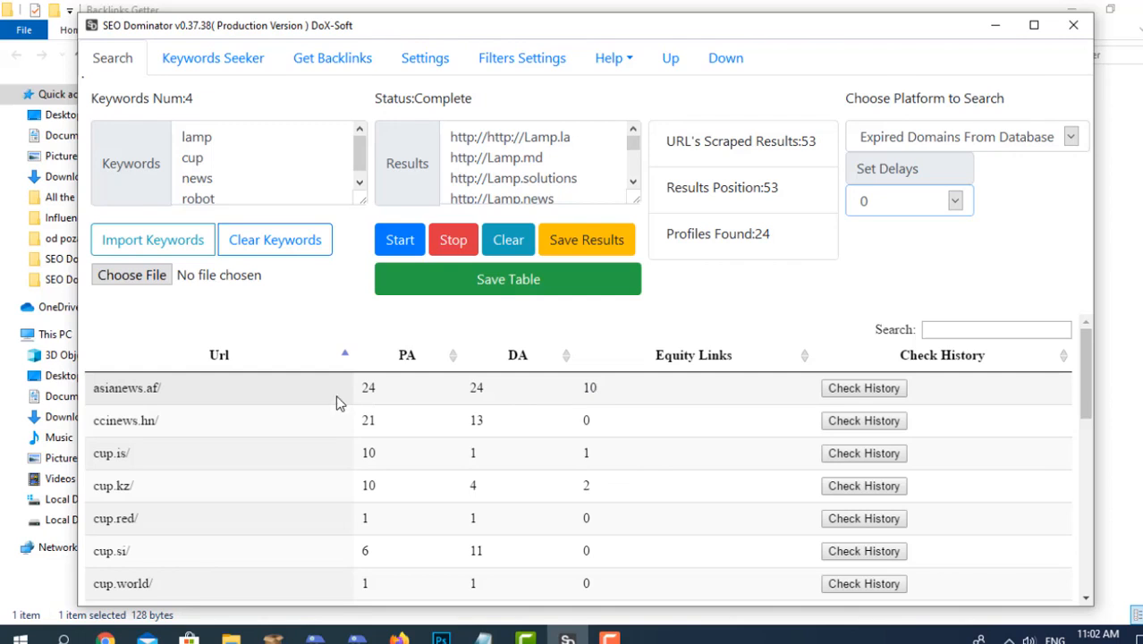
Look through the table of found domains and their PA, DA and equity link values.
scroll(335, 402, "down", 3)
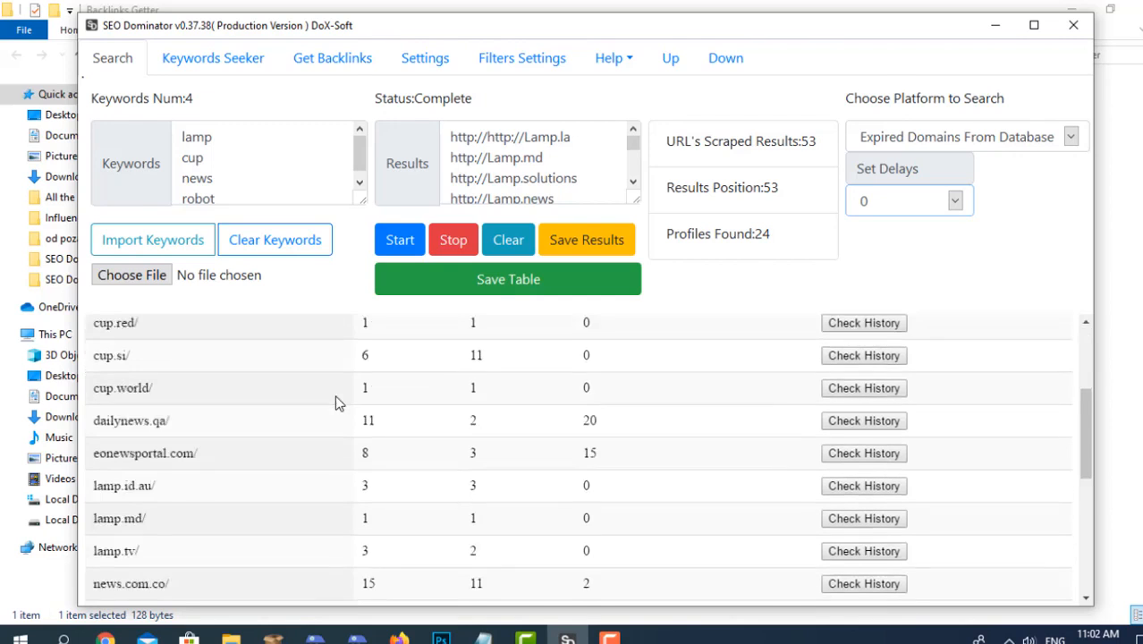
scroll(335, 402, "up", 3)
scroll(422, 439, "down", 8)
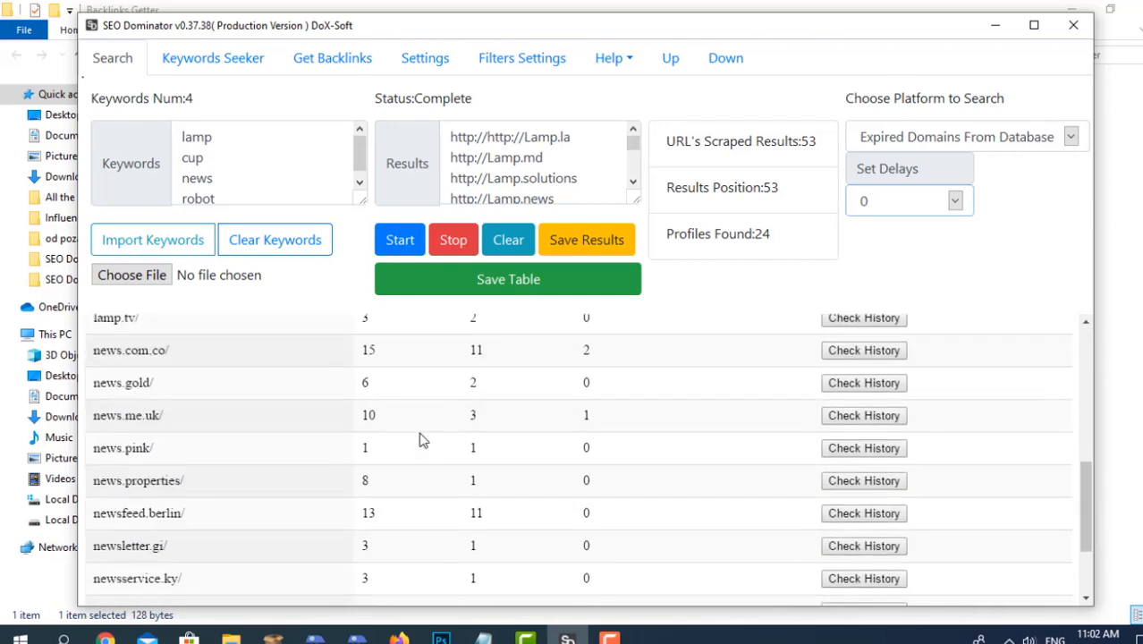
scroll(422, 439, "up", 5)
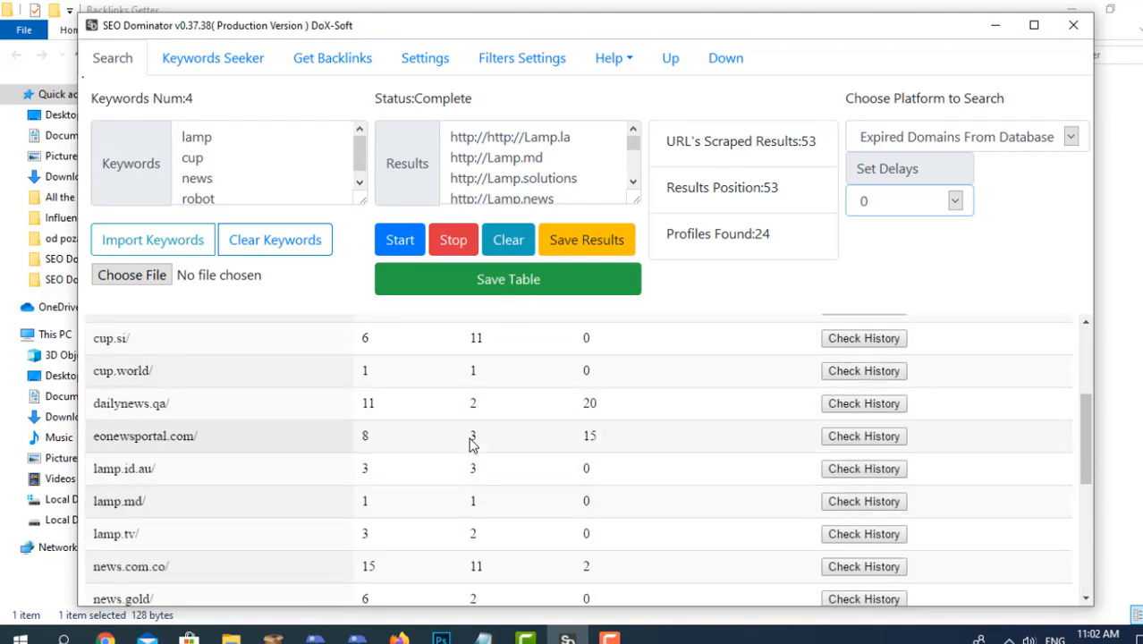
scroll(474, 438, "down", 5)
scroll(481, 434, "up", 10)
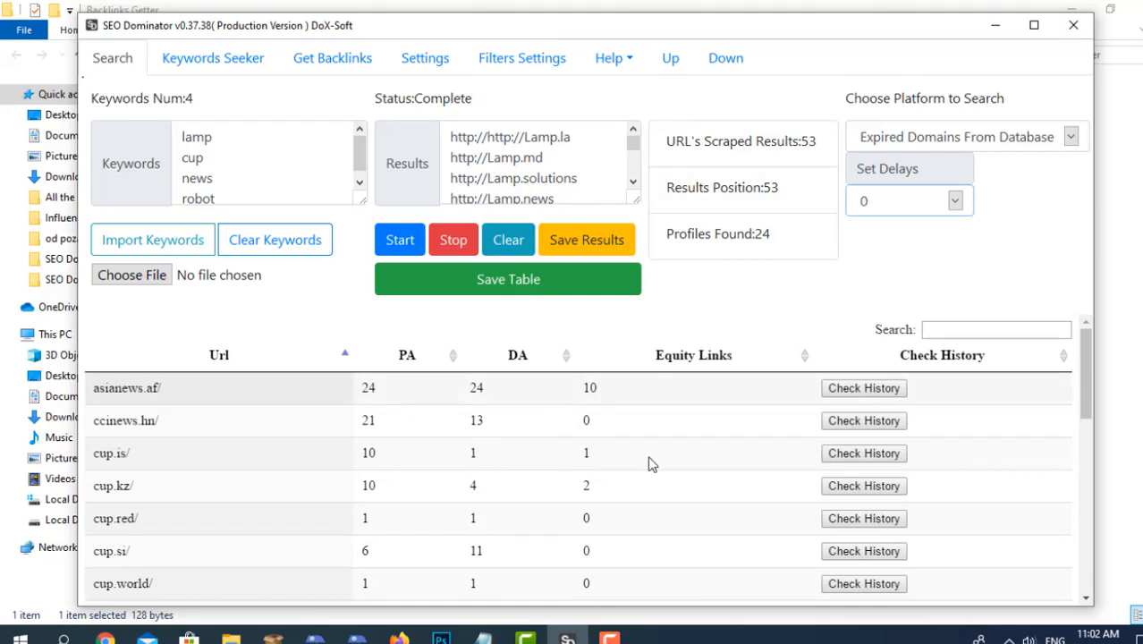
Enlarge the results table and sort the domains by descending PA, ending with a sort by descending equity links.
left_click(670, 61)
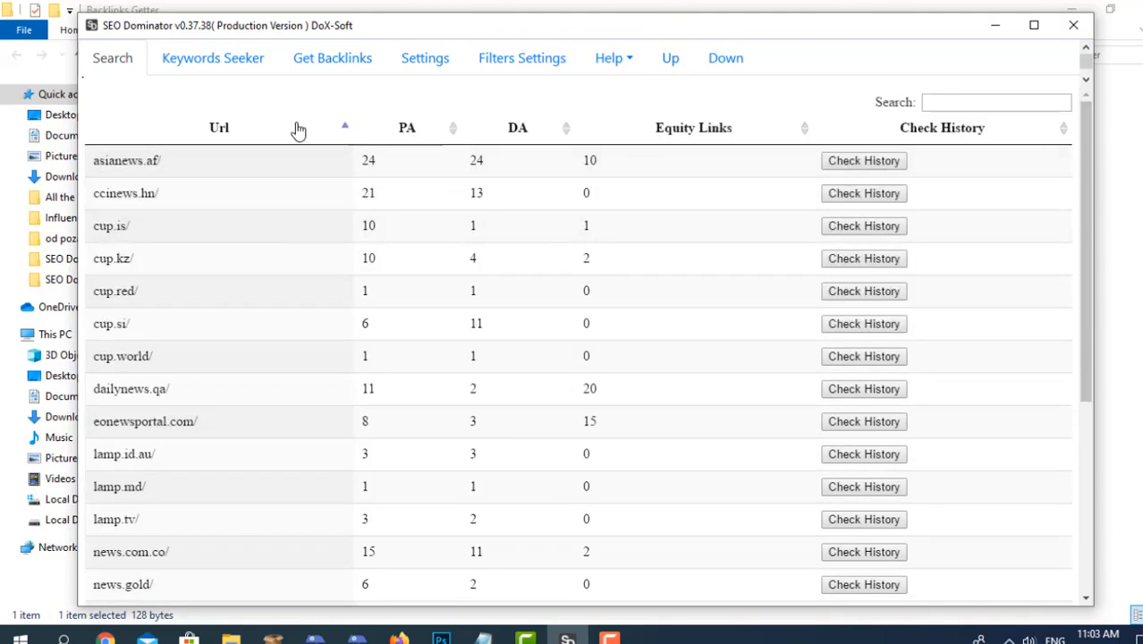
left_click(413, 134)
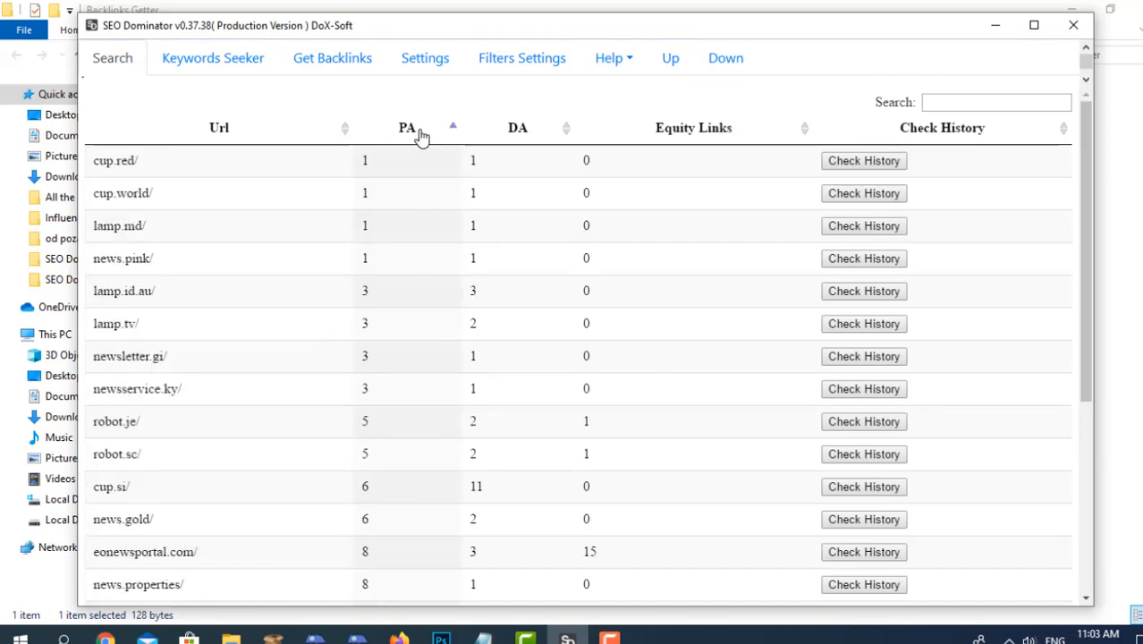
left_click(413, 135)
left_click(418, 134)
left_click(419, 135)
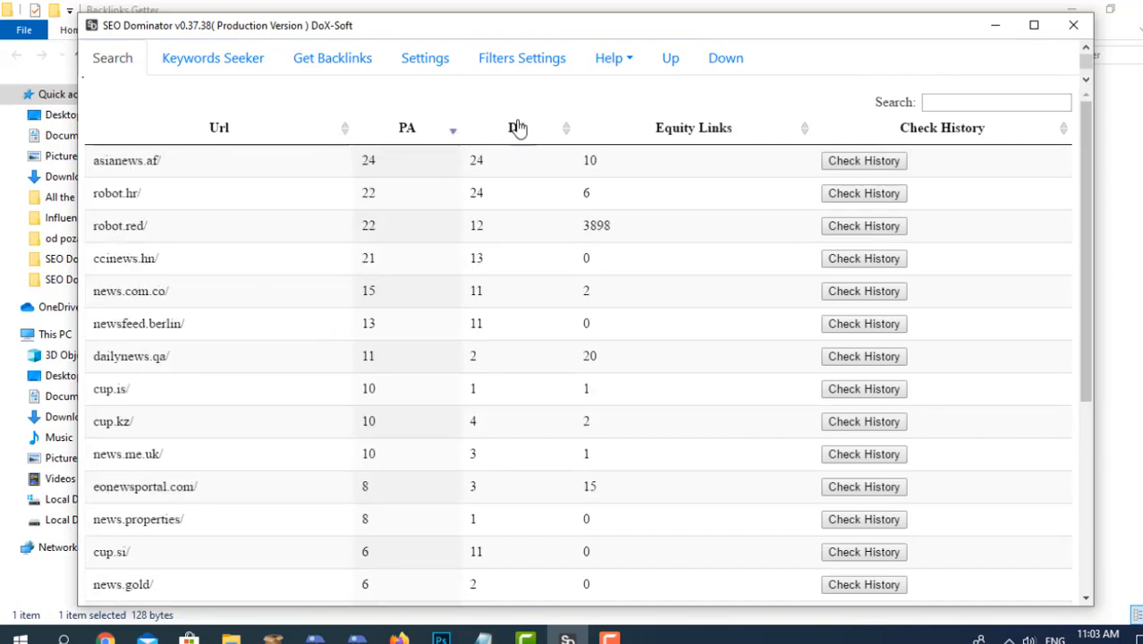
left_click(681, 128)
left_click(682, 128)
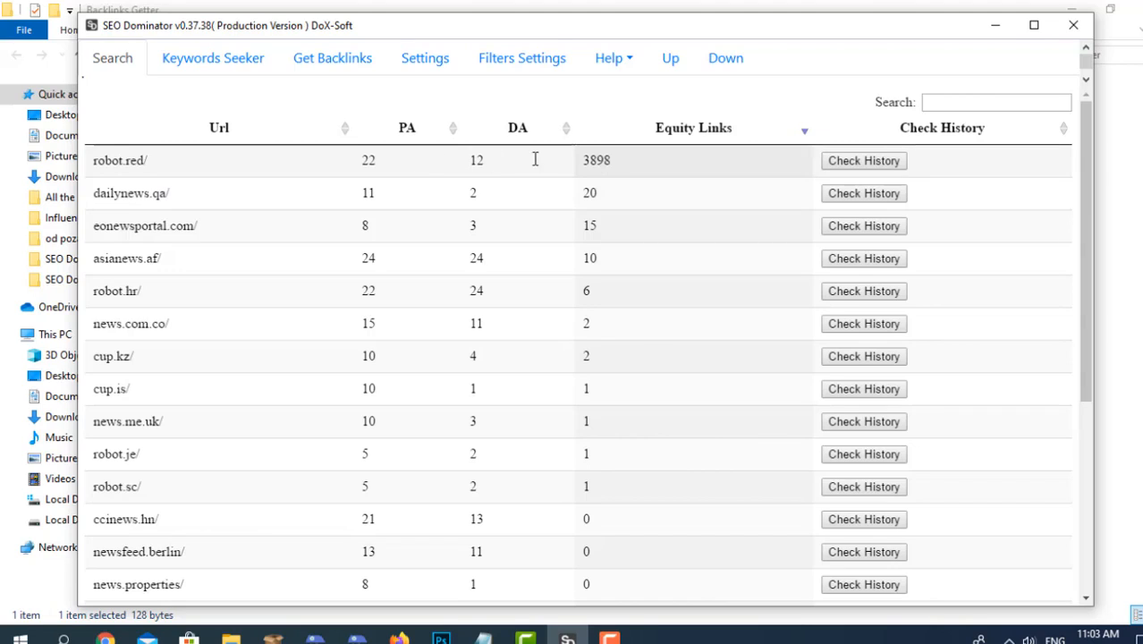
Open the history of robot.red in the Wayback Machine and examine its 2019 snapshot calendar.
left_click(864, 161)
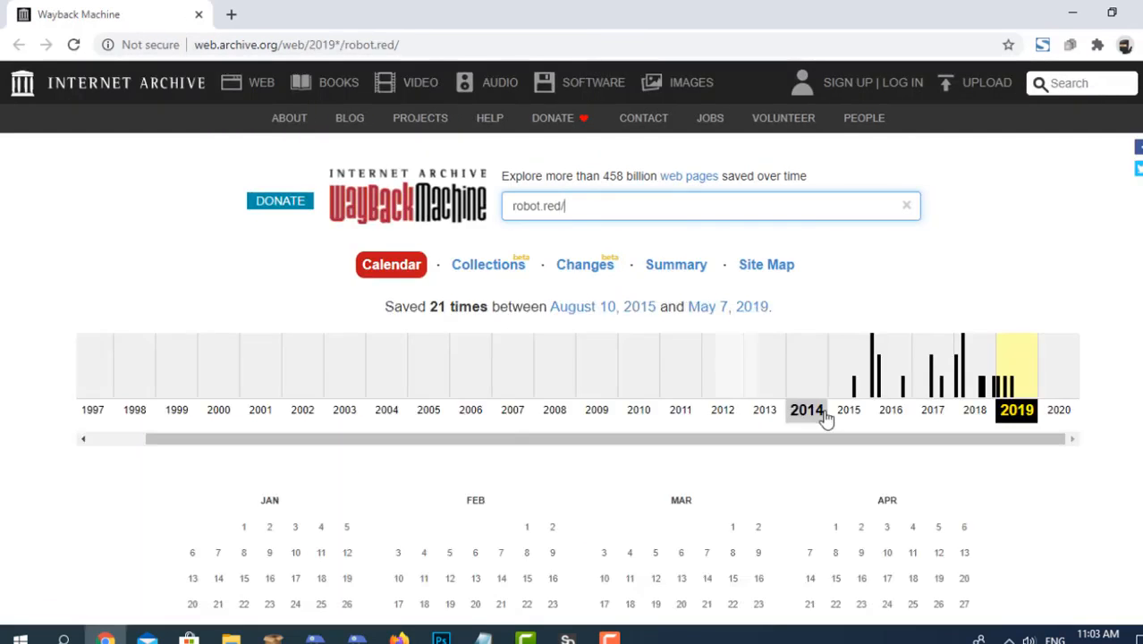
scroll(566, 377, "down", 1)
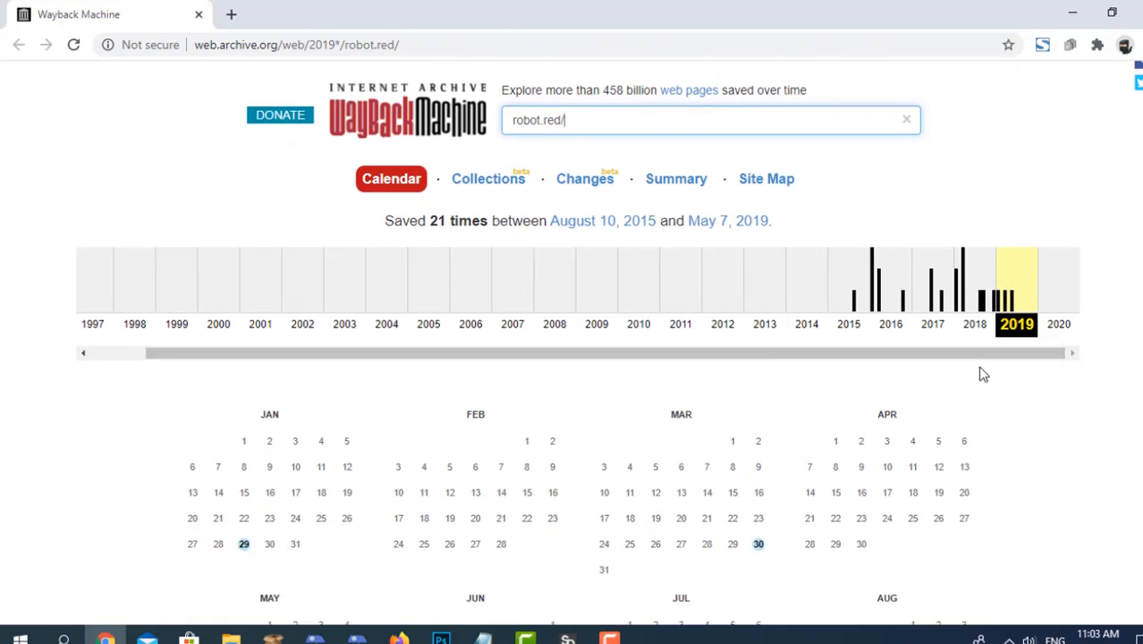
scroll(935, 448, "down", 2)
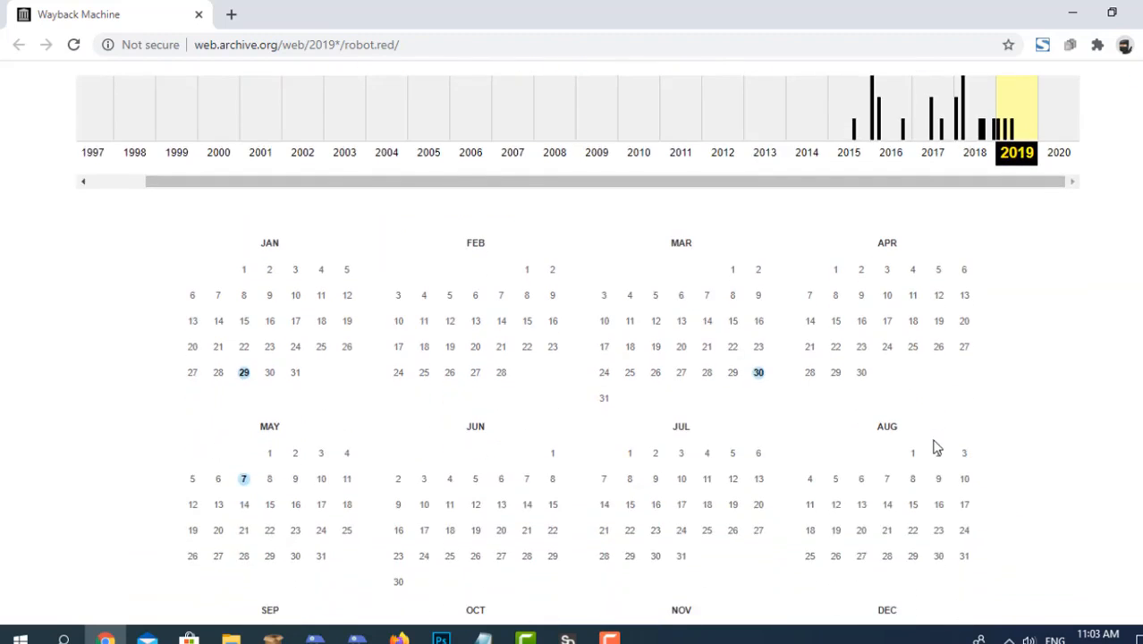
scroll(934, 447, "up", 3)
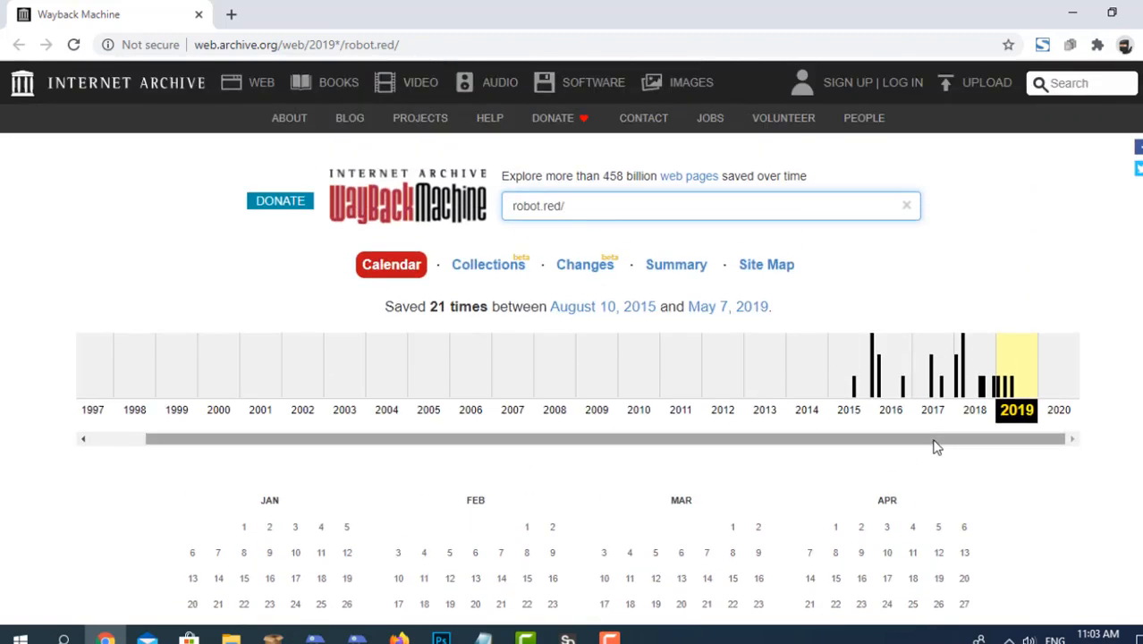
scroll(935, 447, "down", 4)
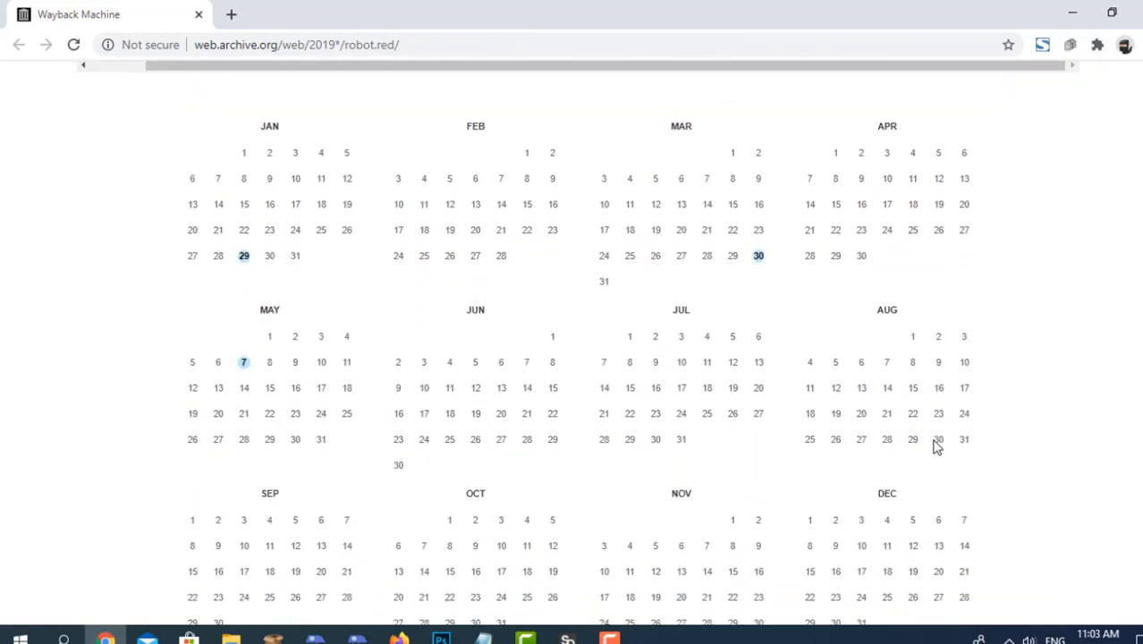
scroll(904, 407, "up", 4)
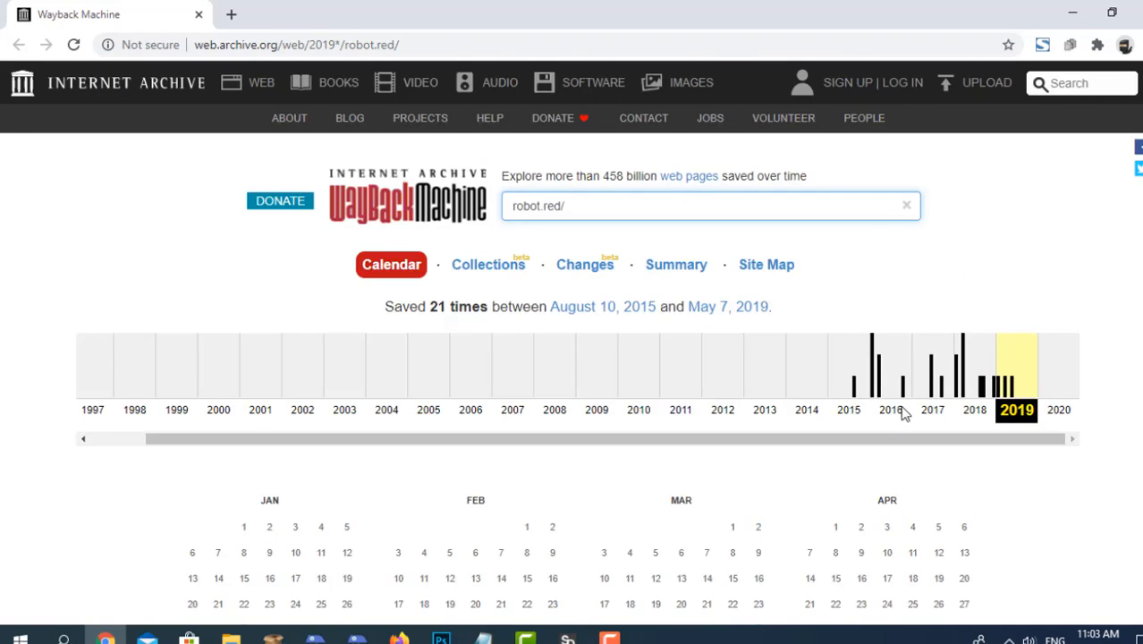
Switch back to SEO Dominator, reopen the history of robot.red from the results and return to the application.
left_click(568, 635)
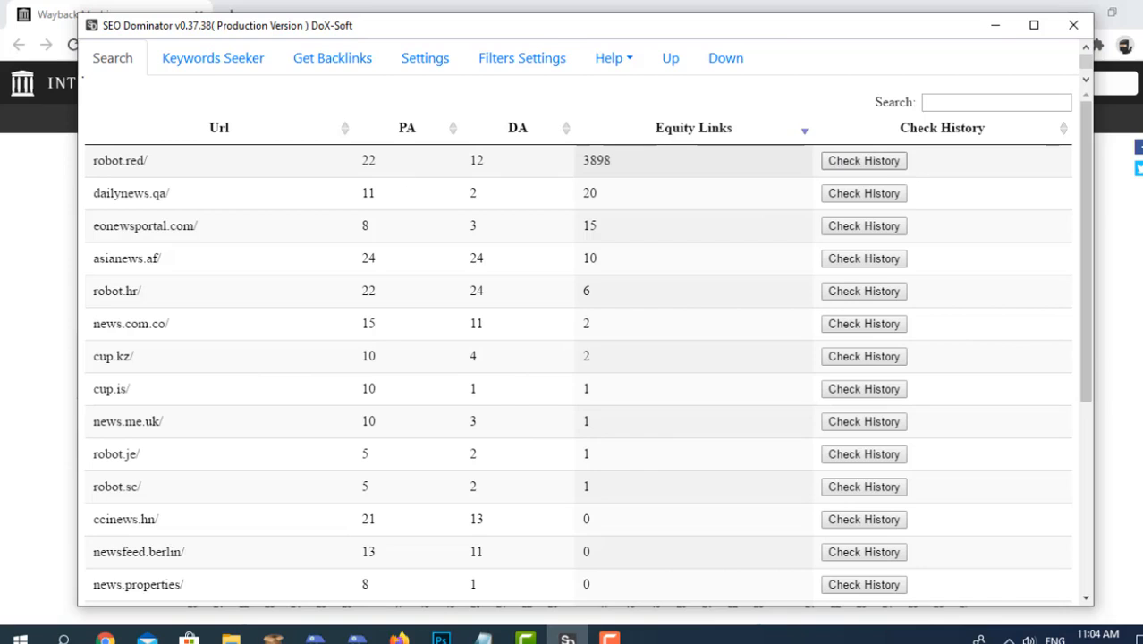
left_click(863, 161)
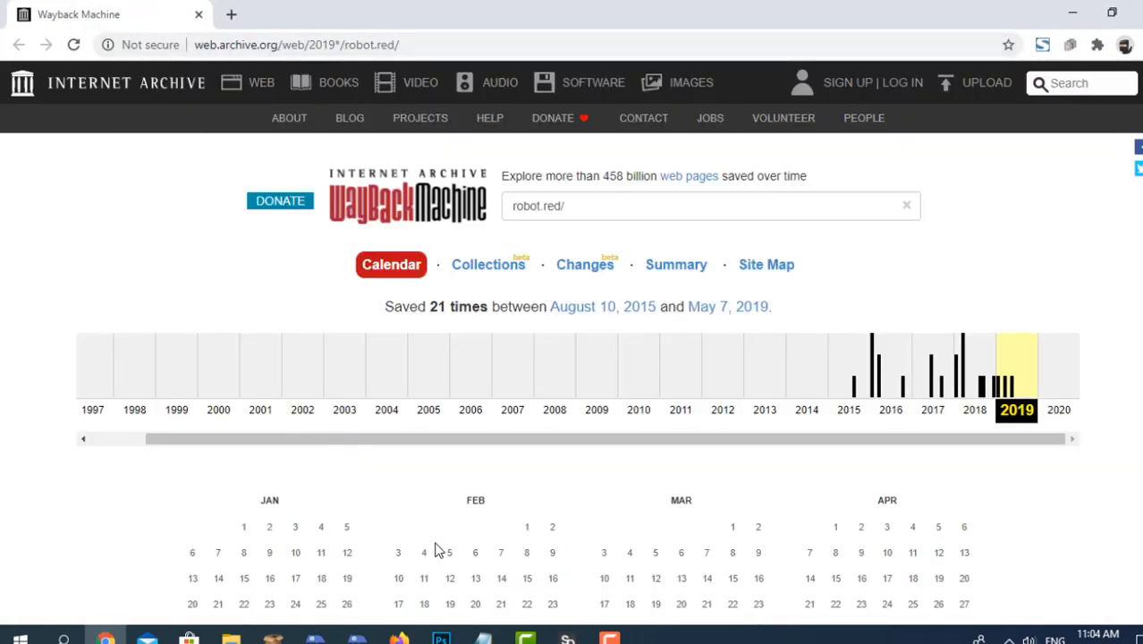
left_click(567, 639)
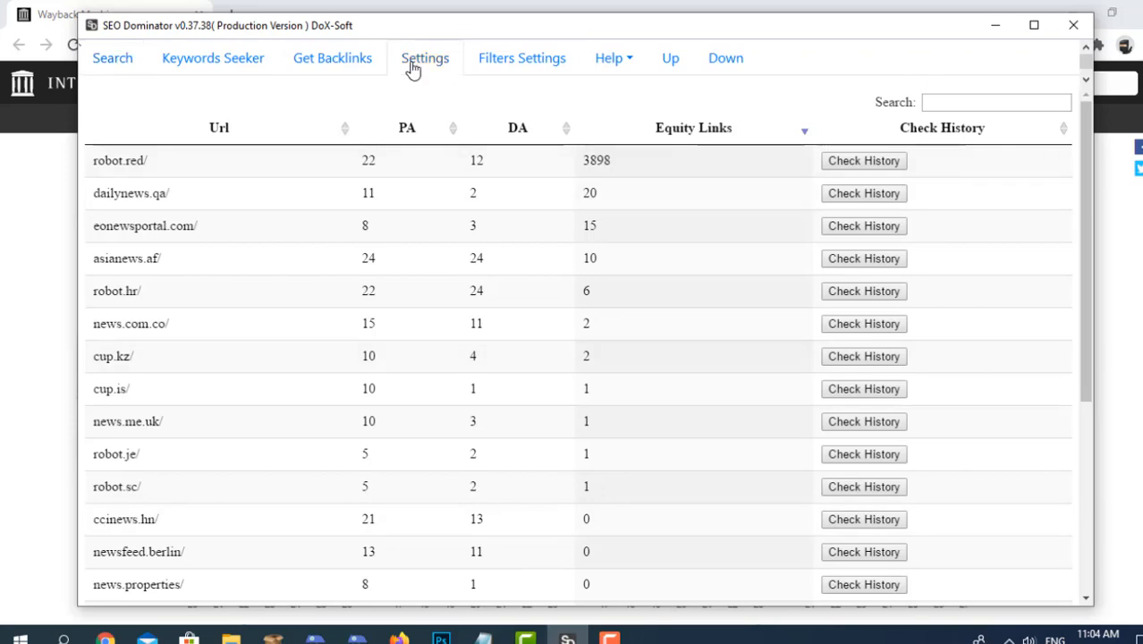
Check the browser choice for external links, keep Chrome selected, and return to the enlarged results table.
left_click(717, 69)
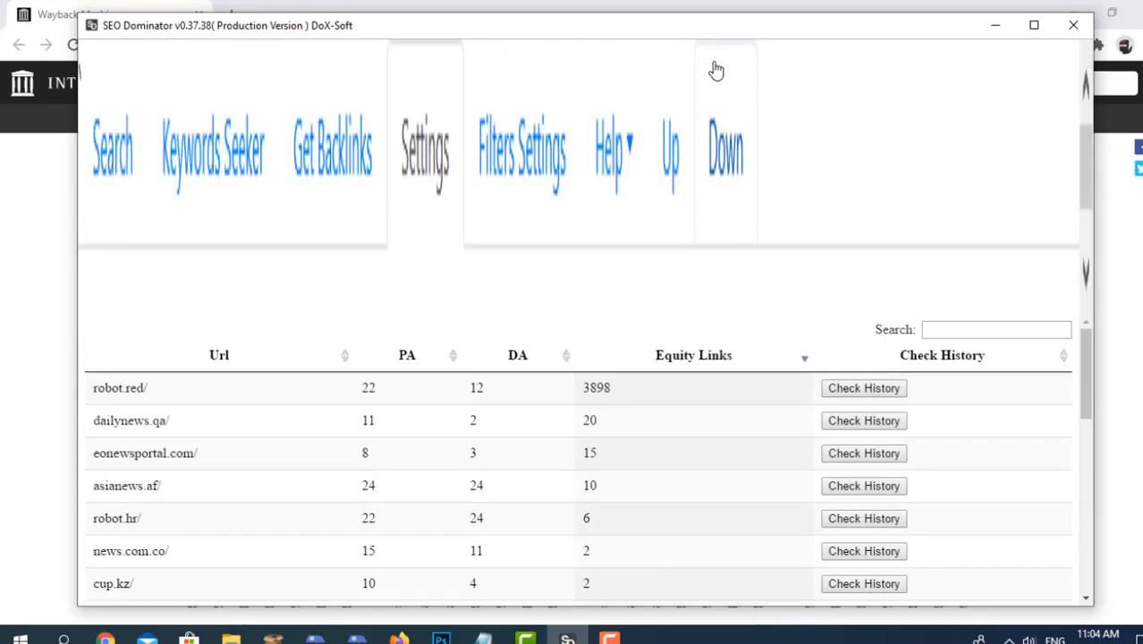
left_click(855, 264)
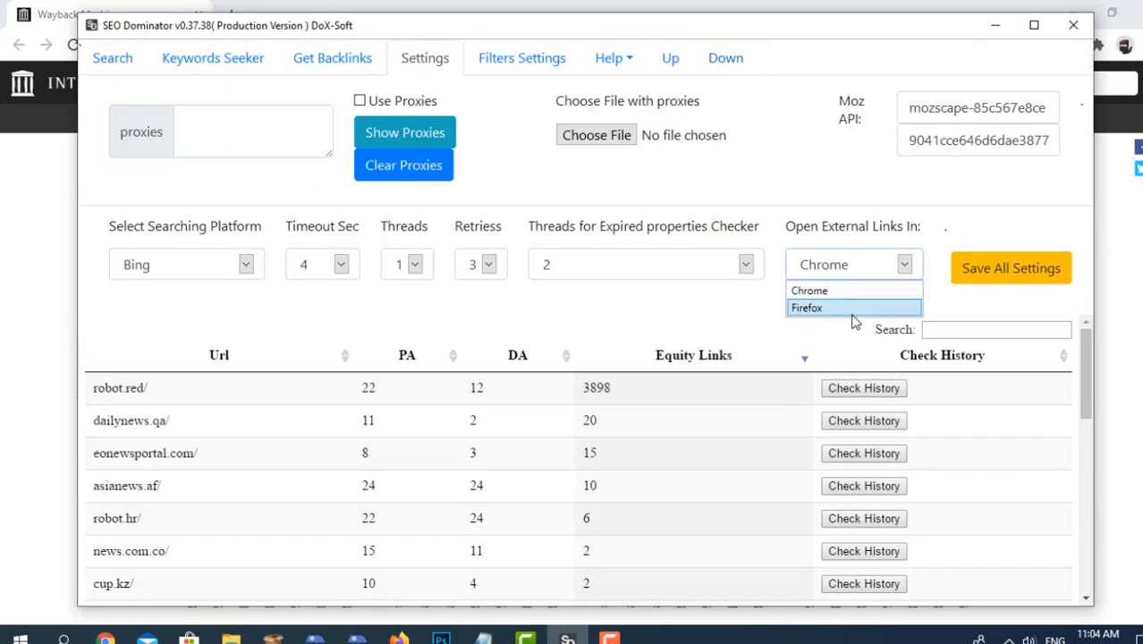
left_click(845, 292)
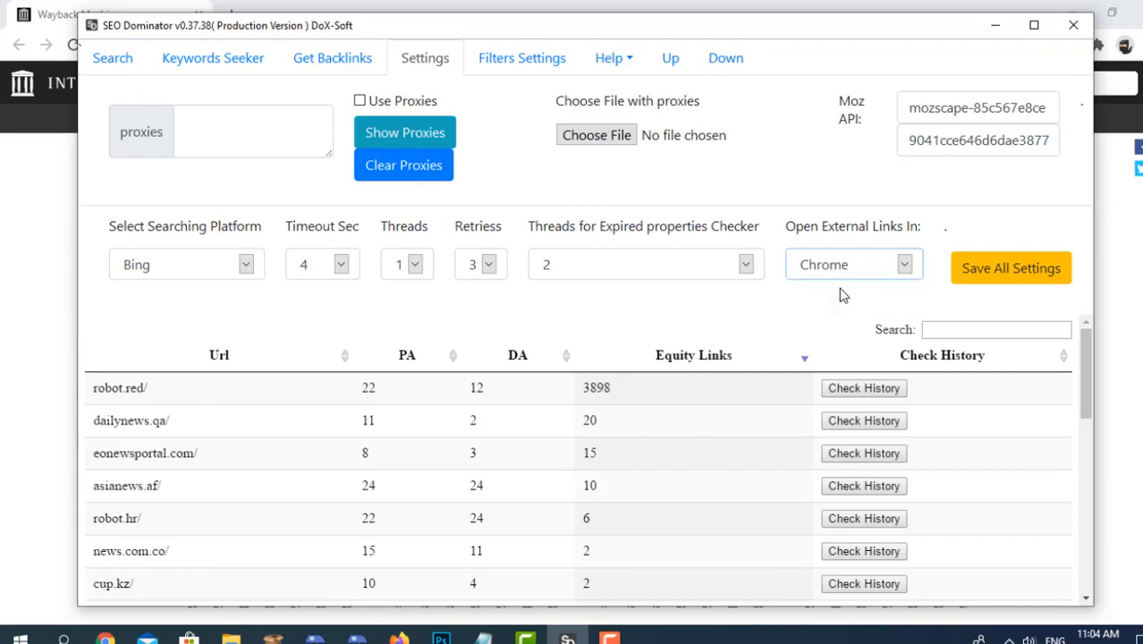
left_click(95, 57)
left_click(673, 59)
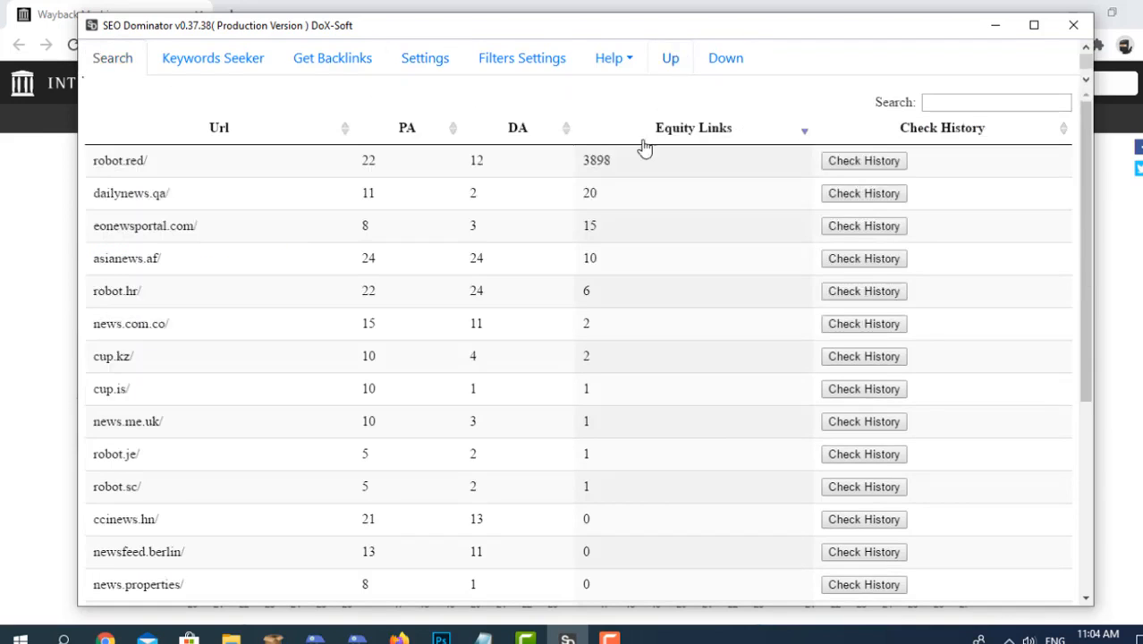
Switch to the Wayback Machine in Chrome, review the robot.red calendar and display its 2018 snapshots.
double_click(644, 150)
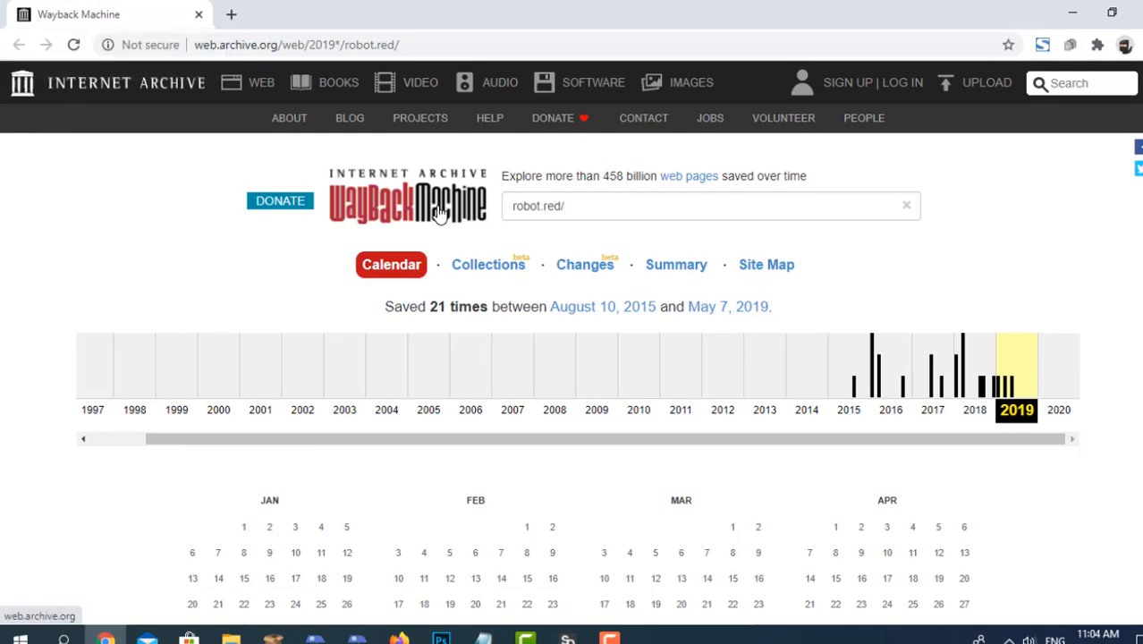
scroll(440, 213, "down", 3)
scroll(468, 229, "down", 3)
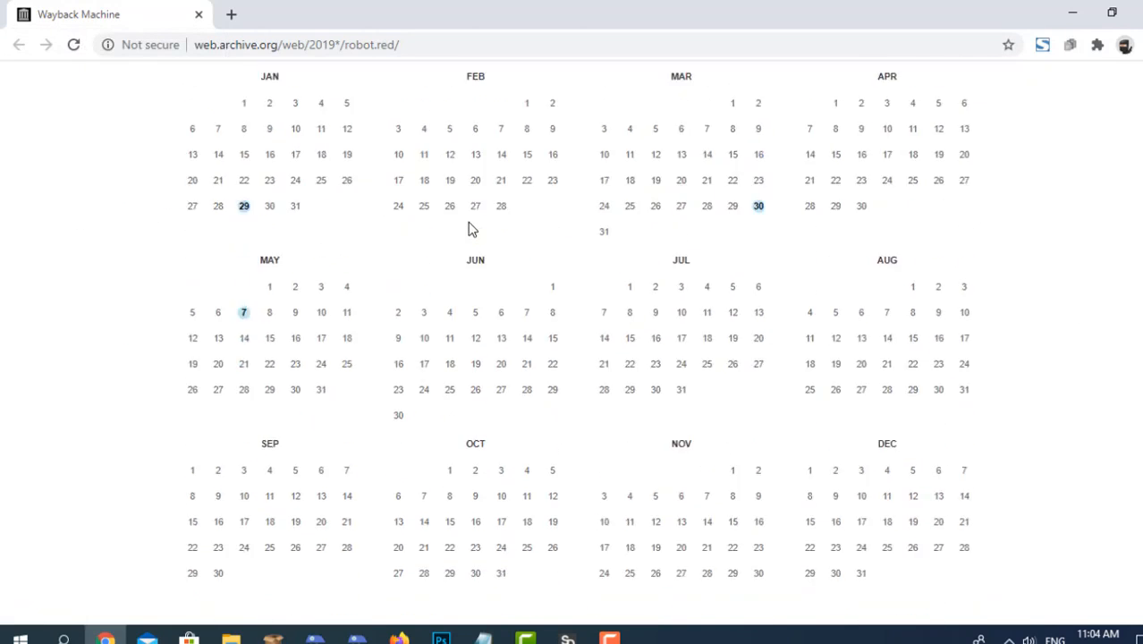
scroll(468, 251, "up", 2)
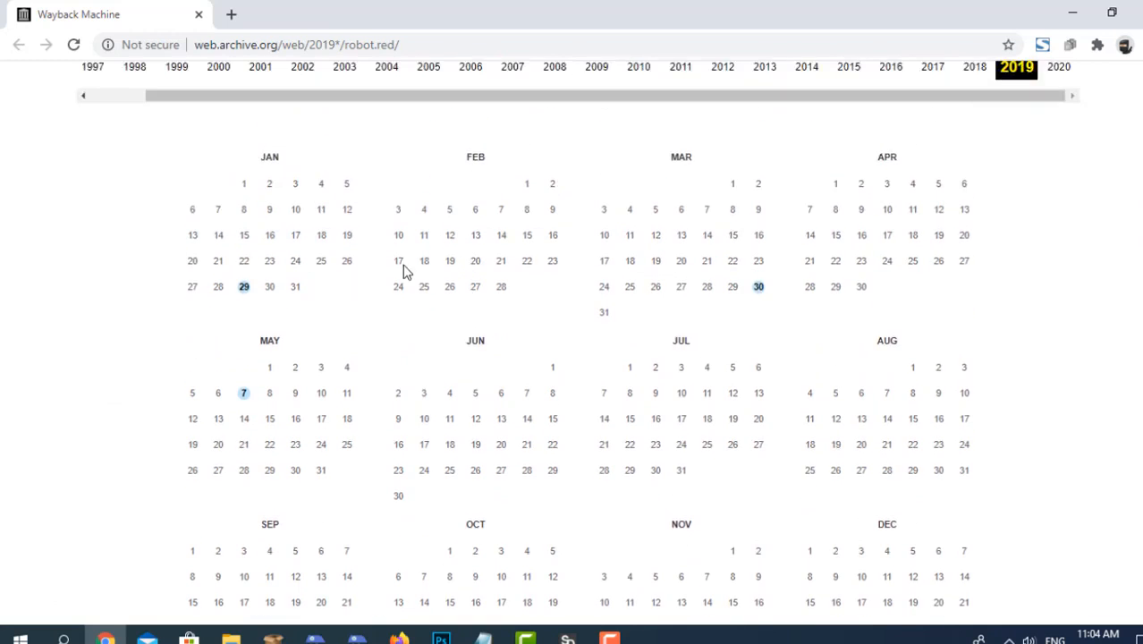
scroll(759, 286, "up", 2)
left_click(982, 199)
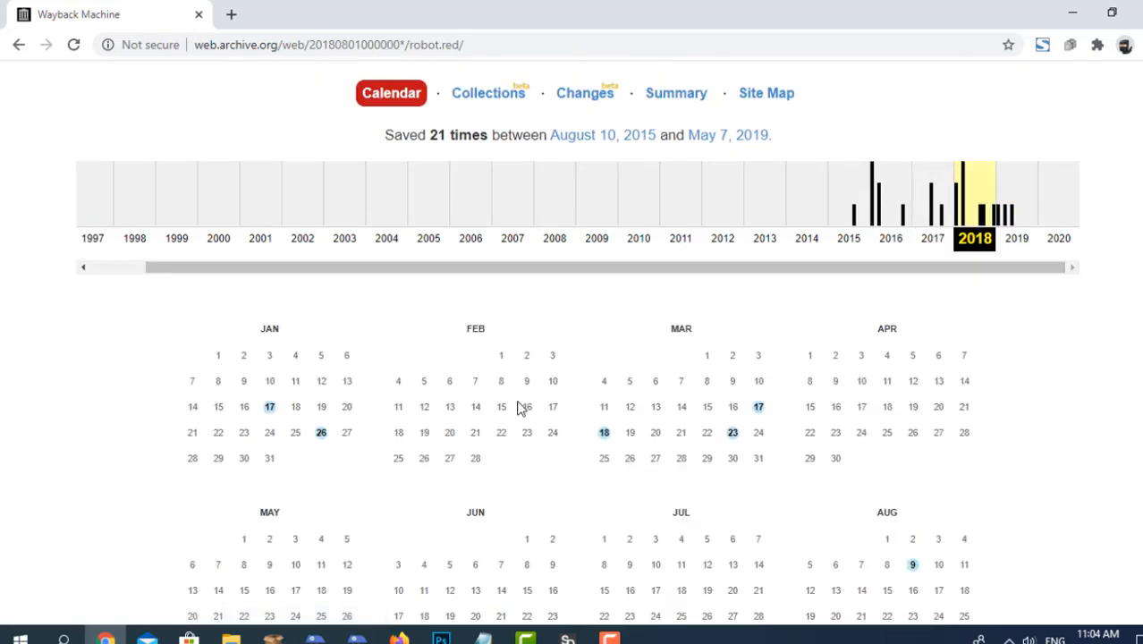
Open the March 17, 2018 snapshot of robot.red and look through the archived website's content.
scroll(636, 365, "down", 2)
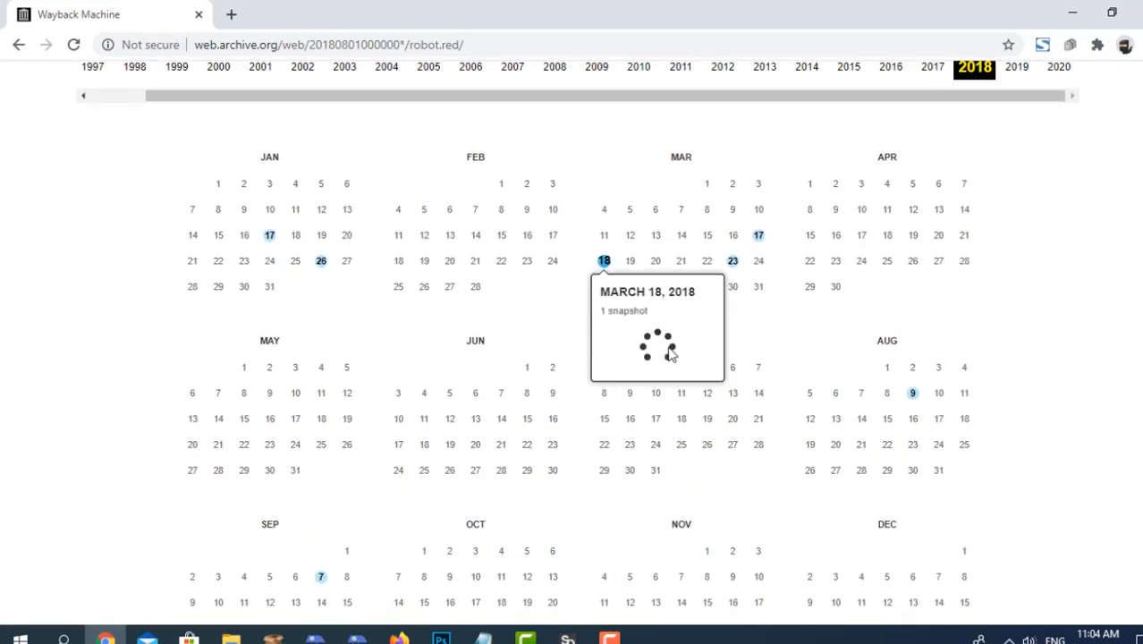
scroll(906, 313, "up", 3)
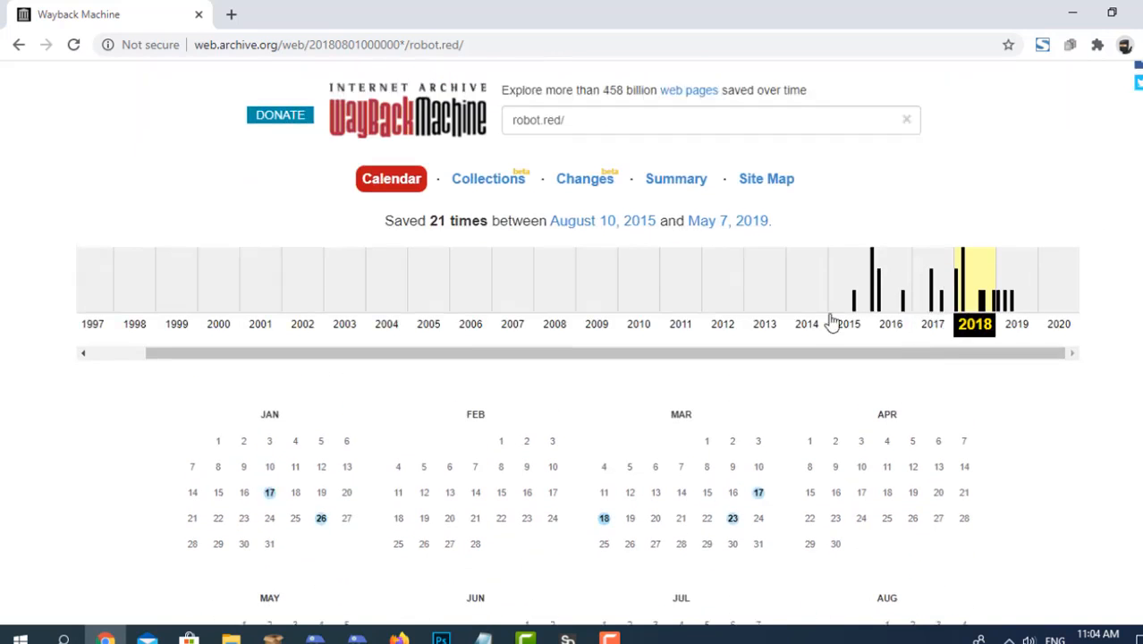
scroll(921, 297, "down", 2)
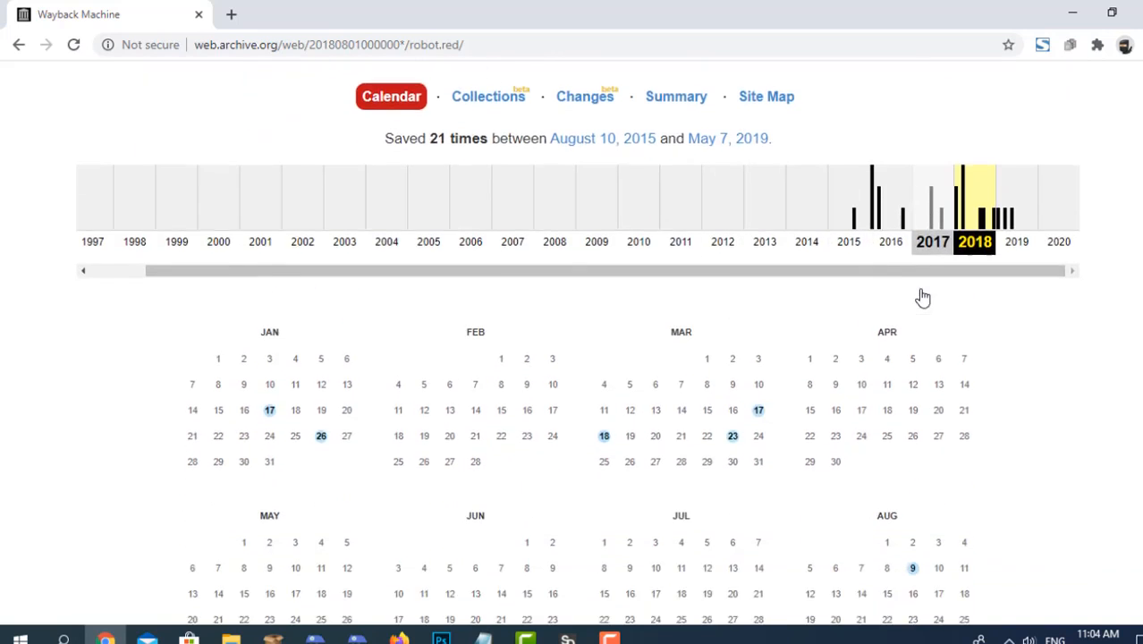
mouse_move(762, 324)
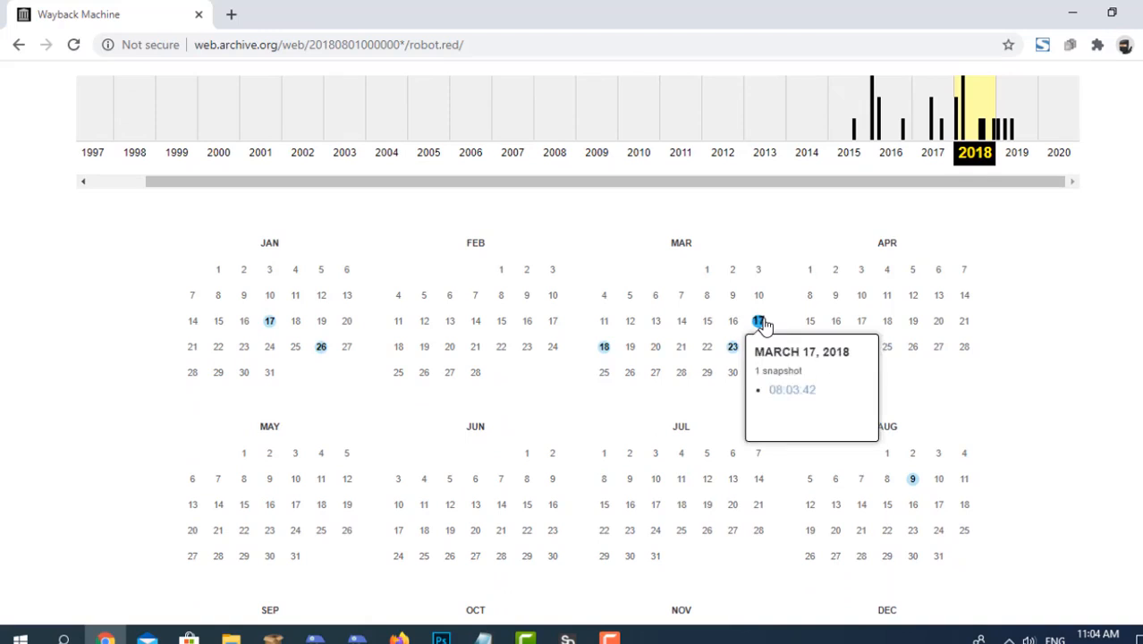
left_click(777, 387)
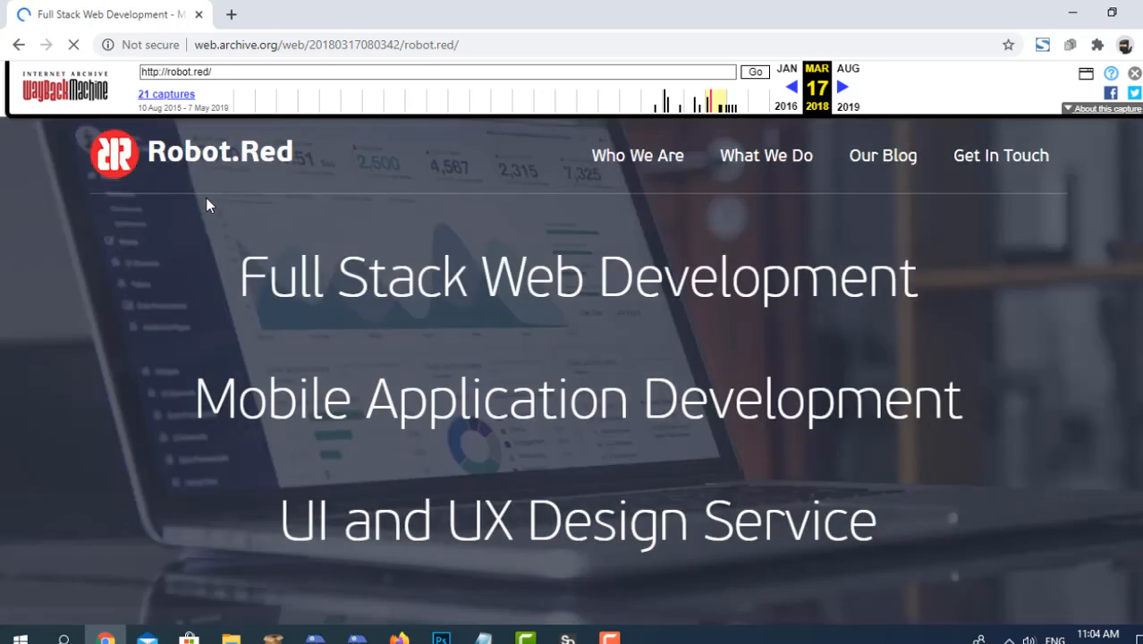
scroll(376, 236, "down", 3)
scroll(378, 236, "down", 10)
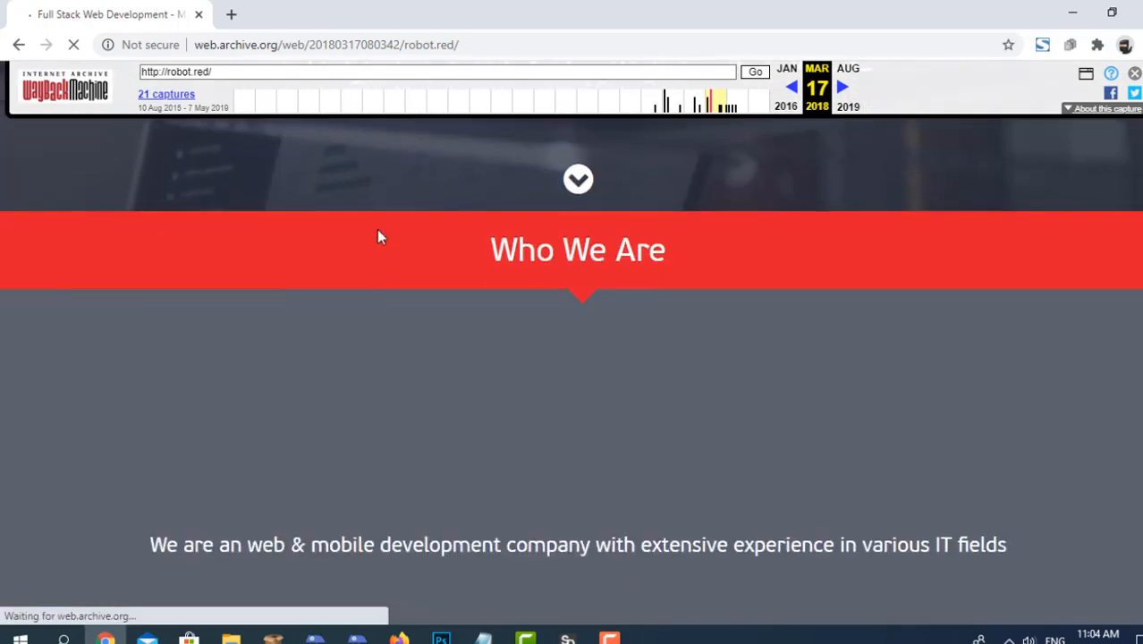
scroll(342, 325, "down", 8)
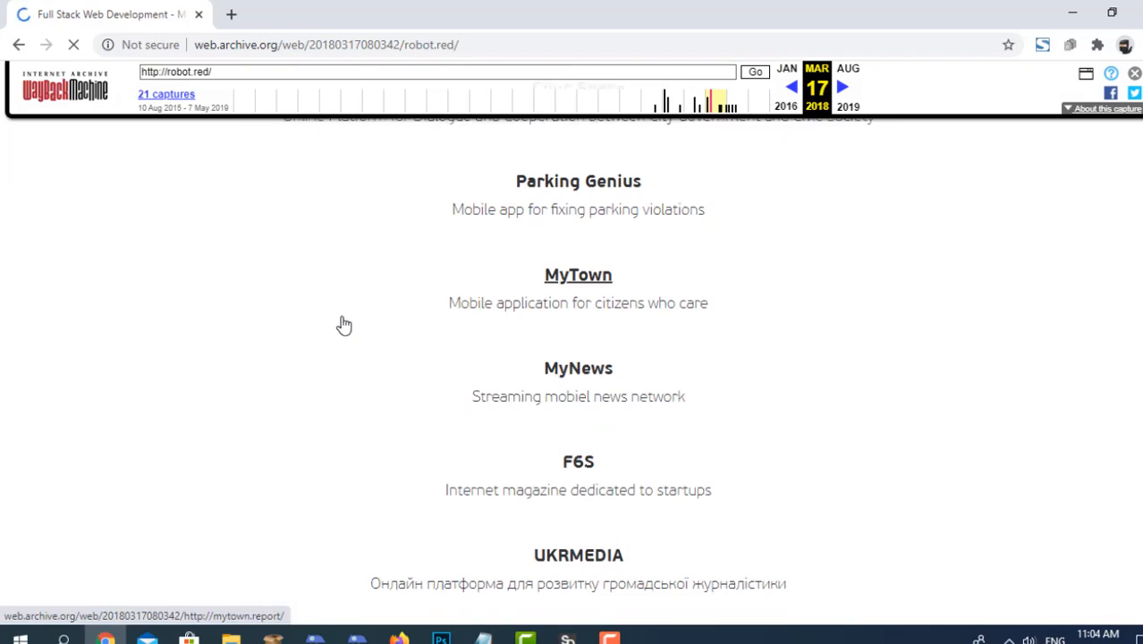
Look over the rest of the archived robot.red page, down to its Get In Touch section and back up.
scroll(342, 325, "down", 1)
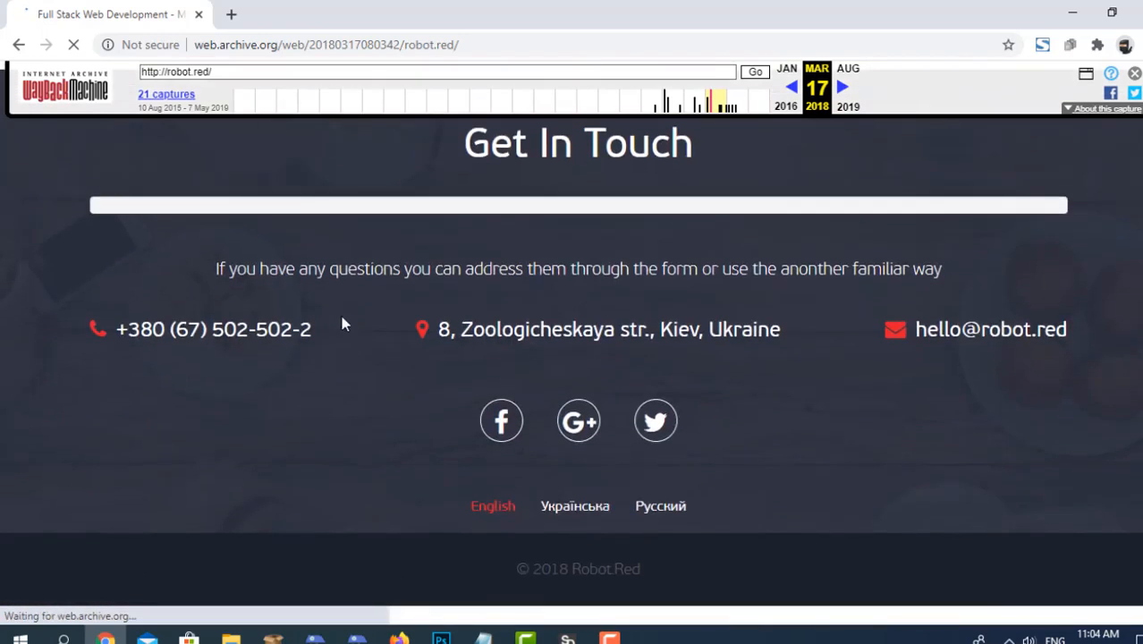
scroll(341, 325, "up", 1)
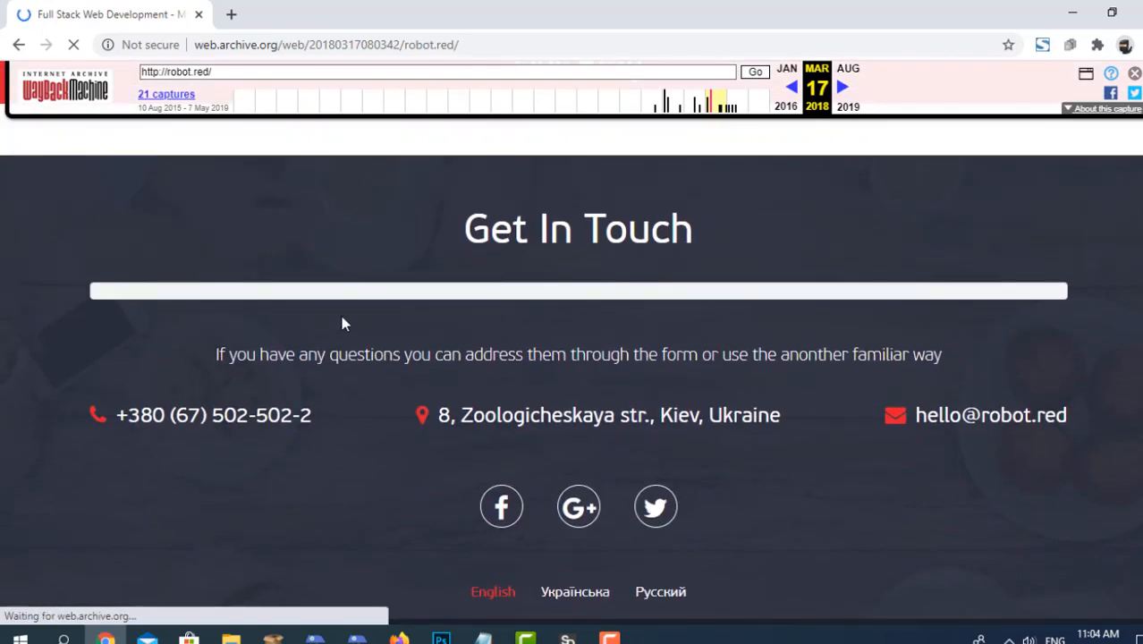
scroll(341, 324, "up", 9)
scroll(342, 322, "up", 10)
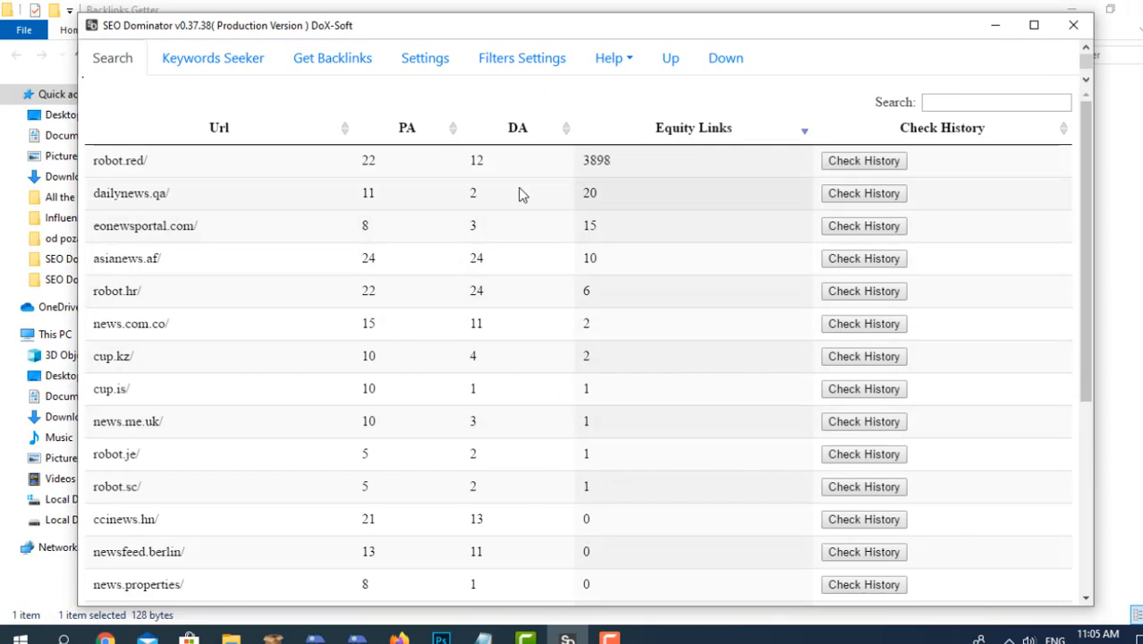
Switch back to SEO Dominator and sort the domain results by highest DA, followed by highest PA.
left_click(504, 130)
left_click(504, 130)
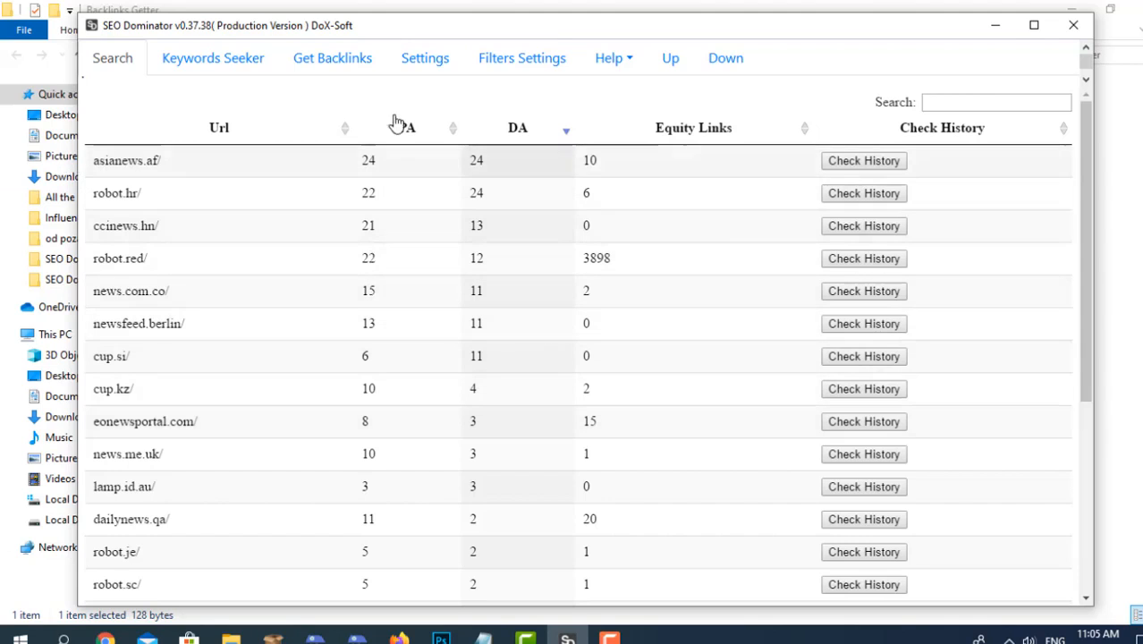
left_click(408, 141)
left_click(408, 139)
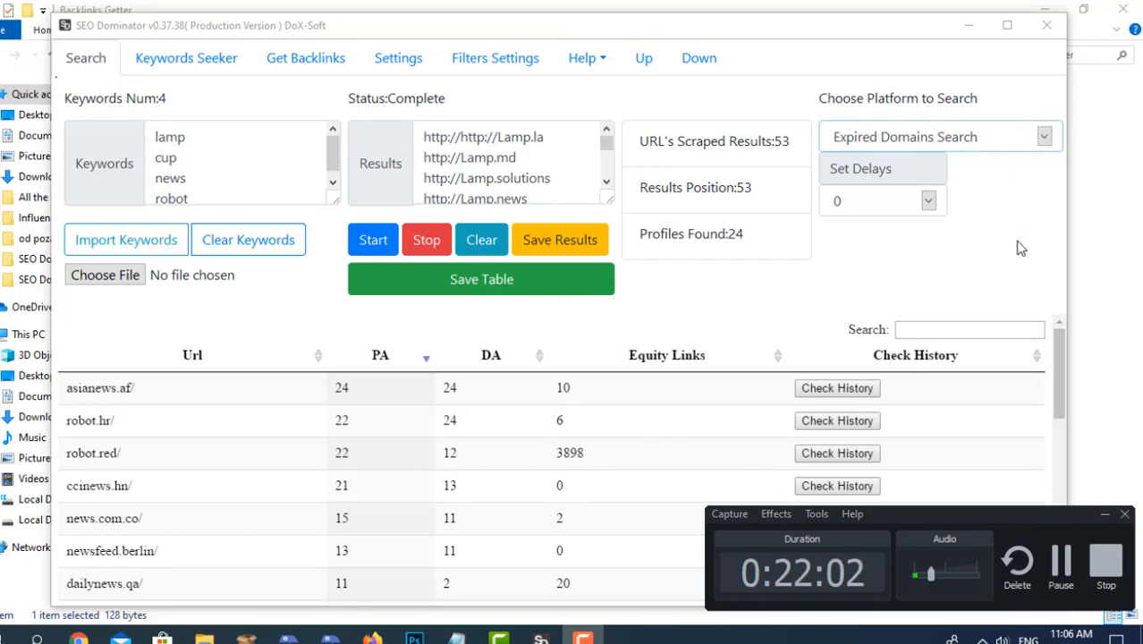
Highlight the profiles found count and look through the expired domains listed in the results table.
left_click(964, 299)
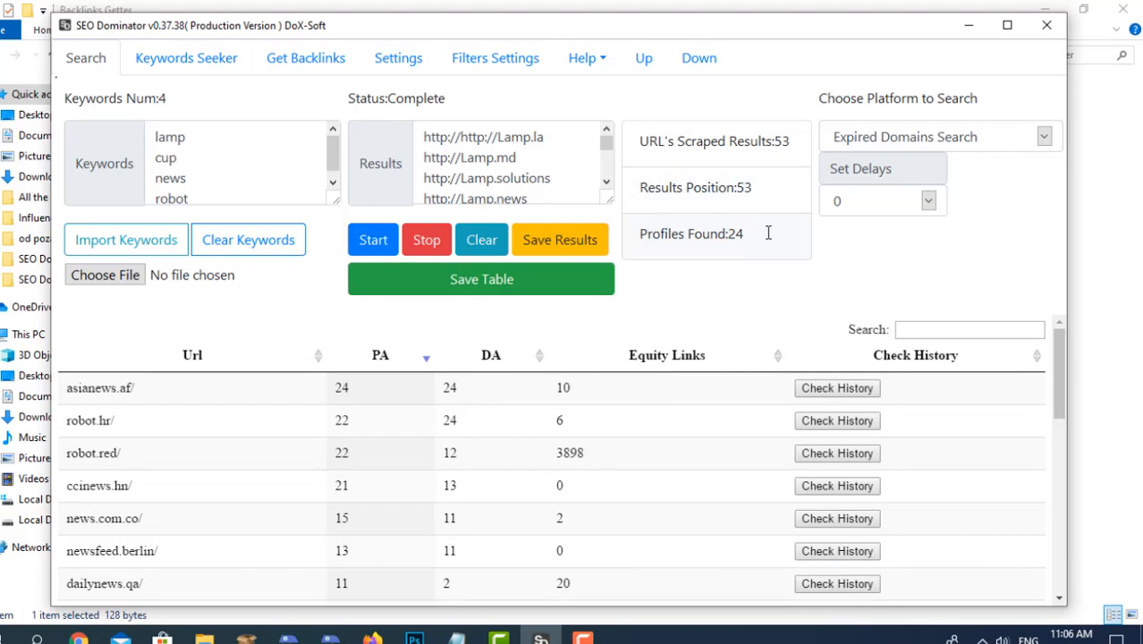
double_click(735, 233)
scroll(691, 408, "down", 1)
scroll(690, 403, "down", 10)
scroll(584, 422, "up", 12)
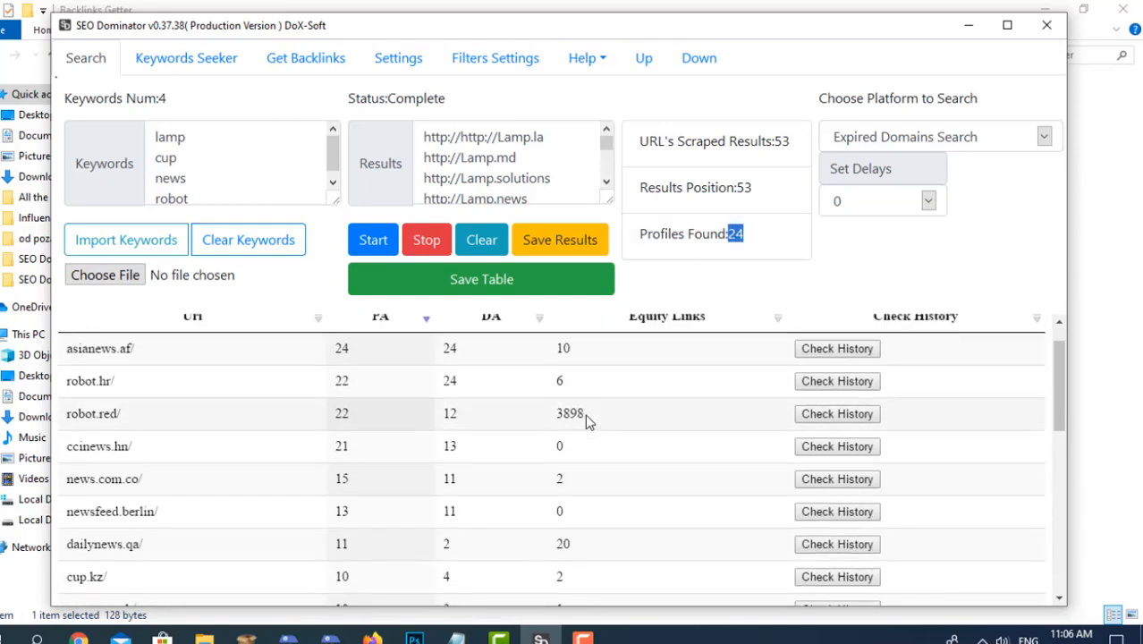
scroll(583, 397, "down", 6)
scroll(583, 396, "up", 6)
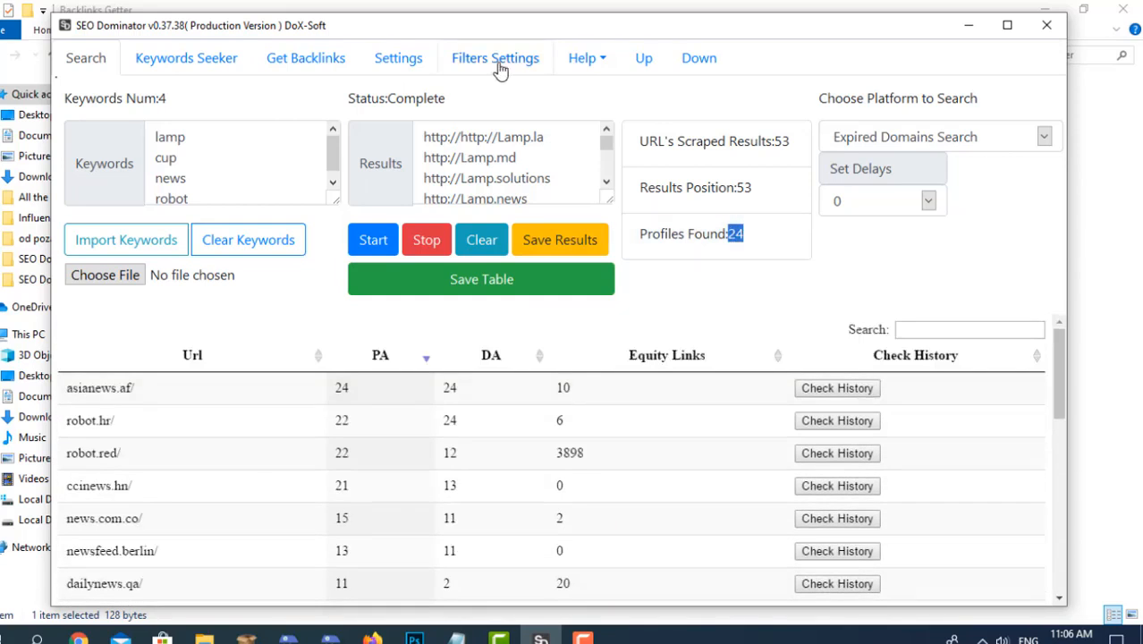
Save the scraped URL results to the desktop under the file name save unfiltered.
left_click(766, 245)
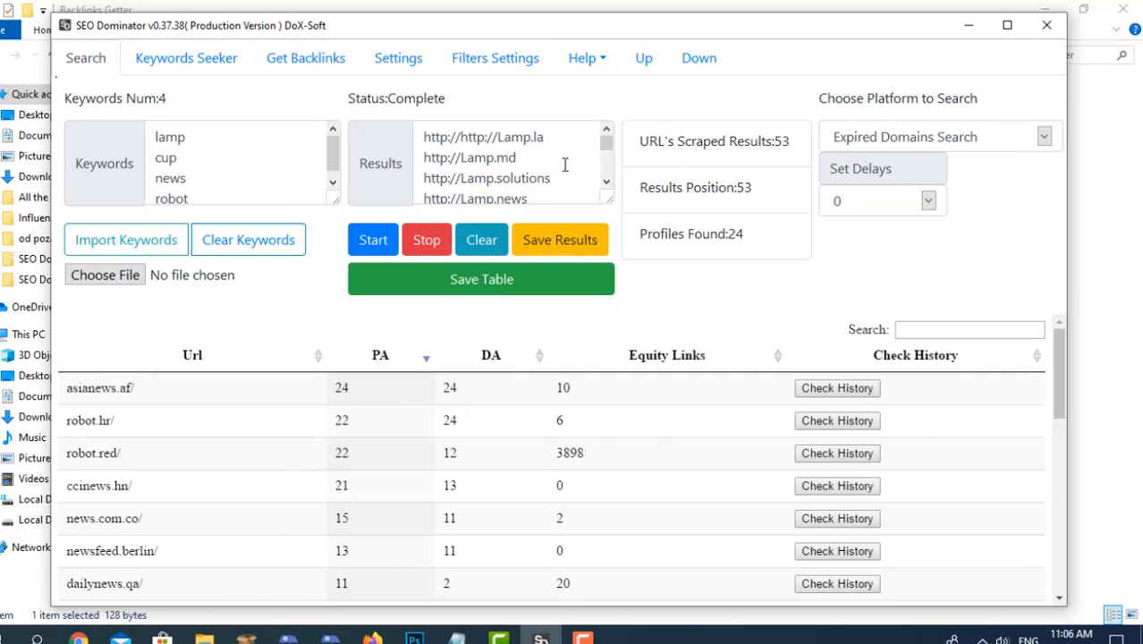
scroll(565, 165, "down", 2)
left_click(555, 240)
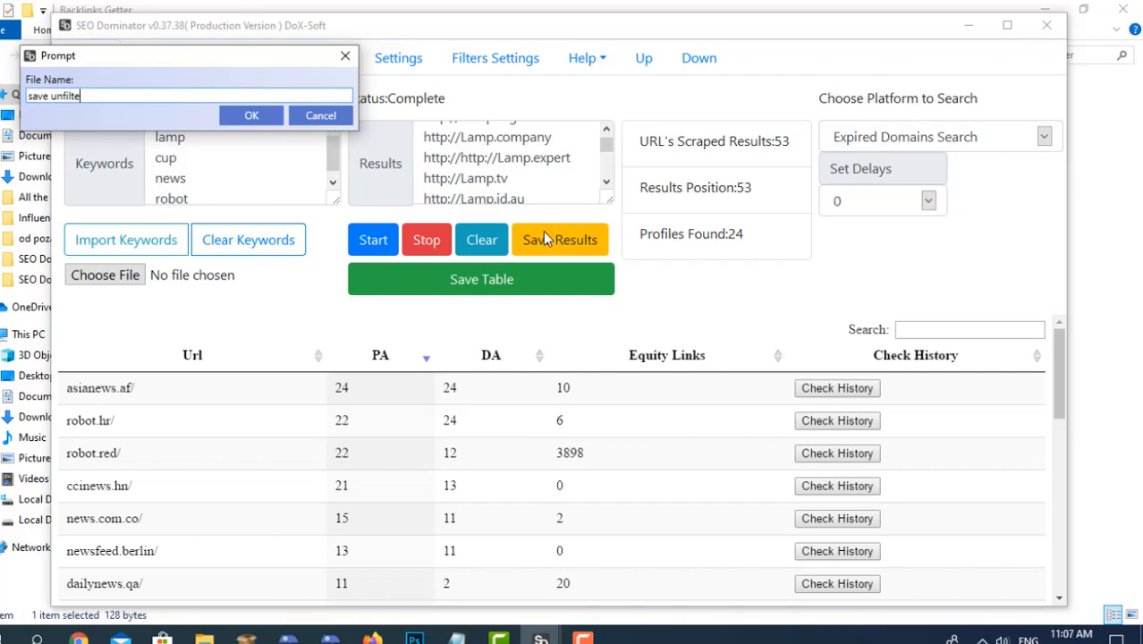
left_click(251, 115)
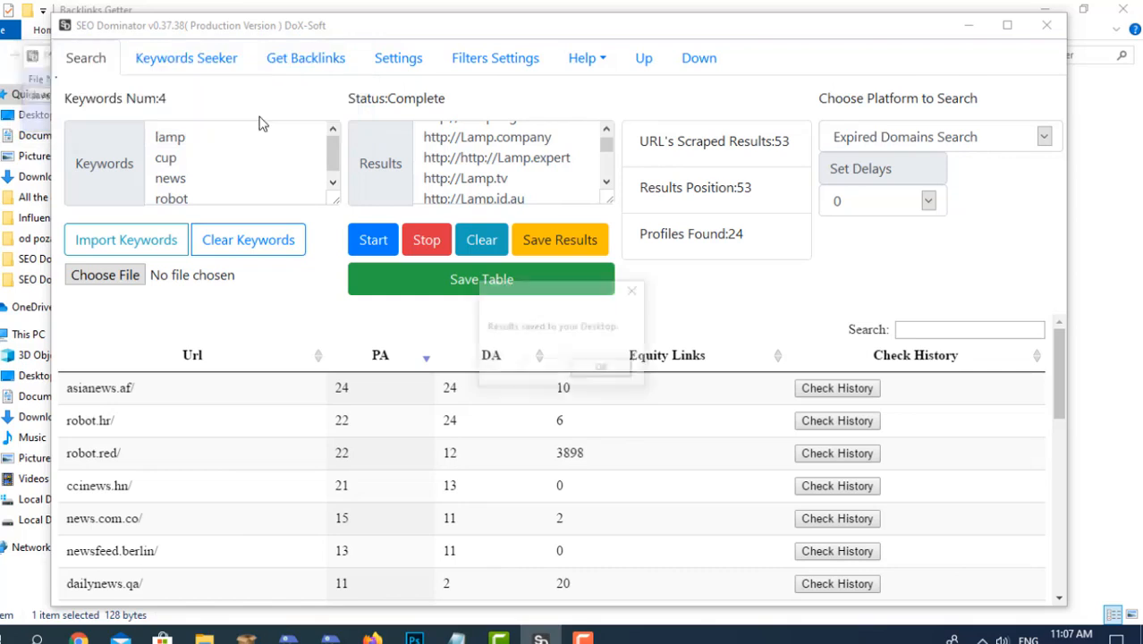
left_click(588, 370)
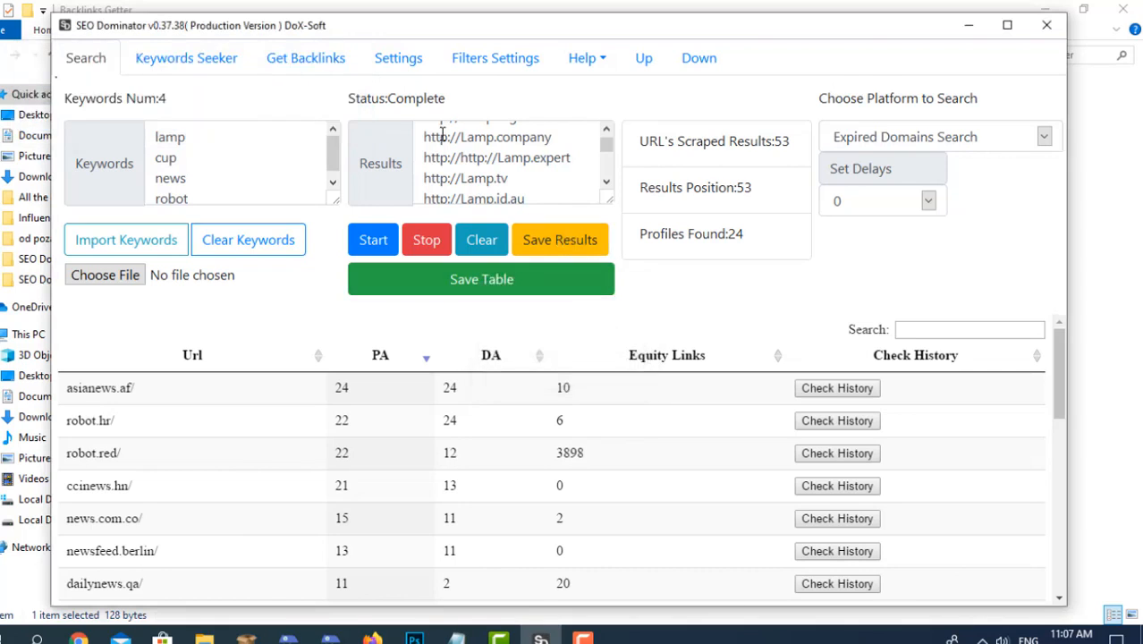
Highlight several lamp URLs in the scraped results list and browse the list.
left_click_drag(429, 130, 468, 167)
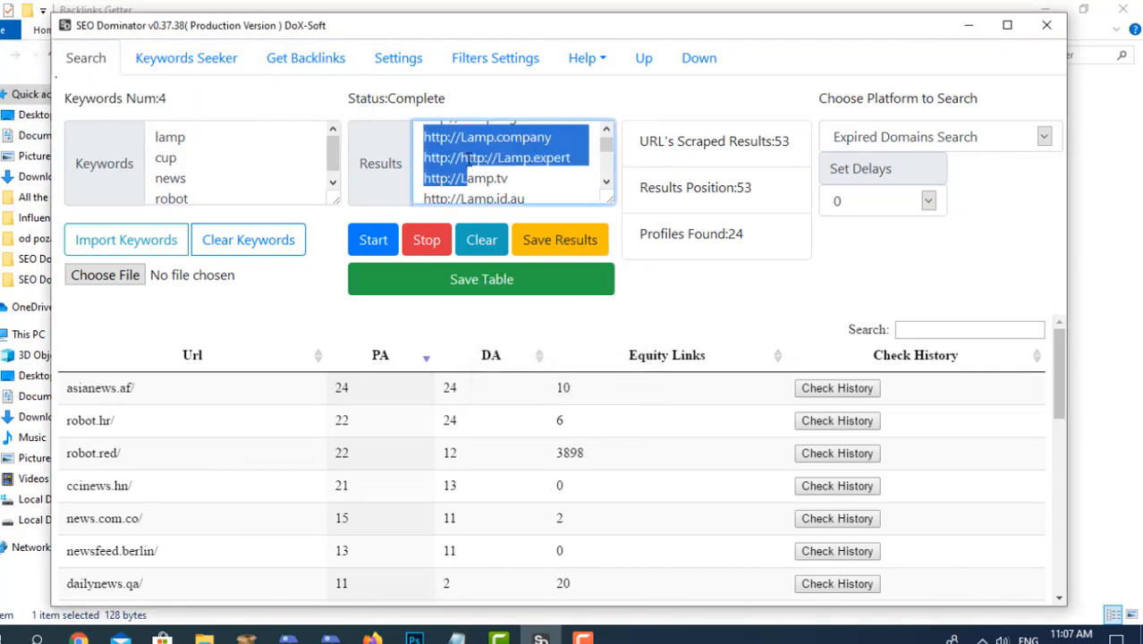
left_click(467, 154)
scroll(483, 174, "down", 2)
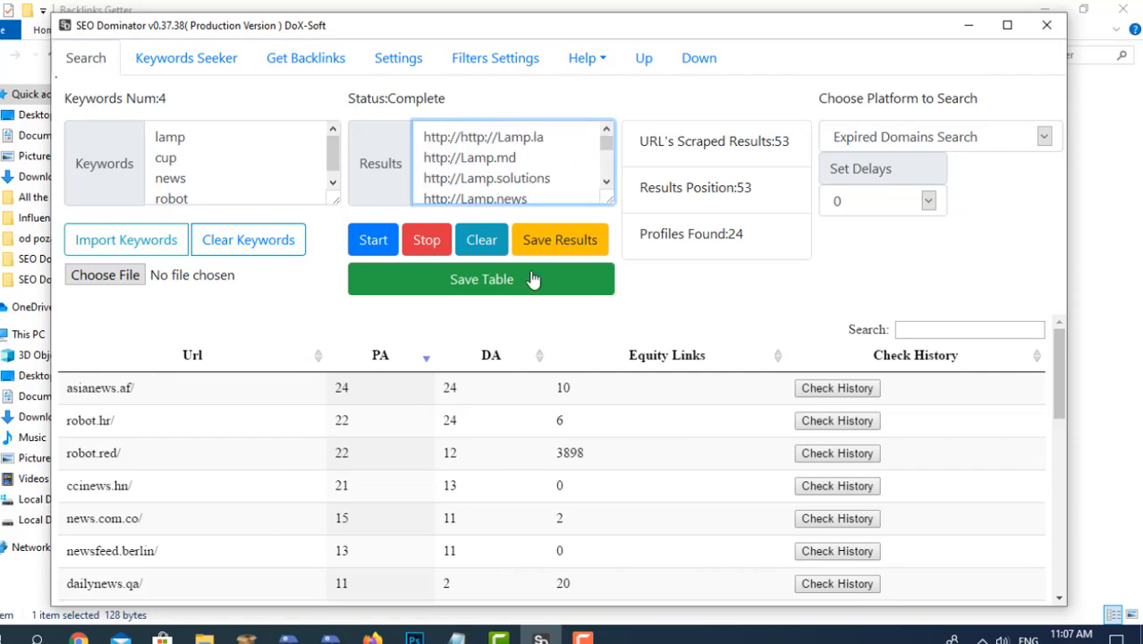
Sort the domain table by ascending DA and save it to the desktop as table results.
left_click(493, 355)
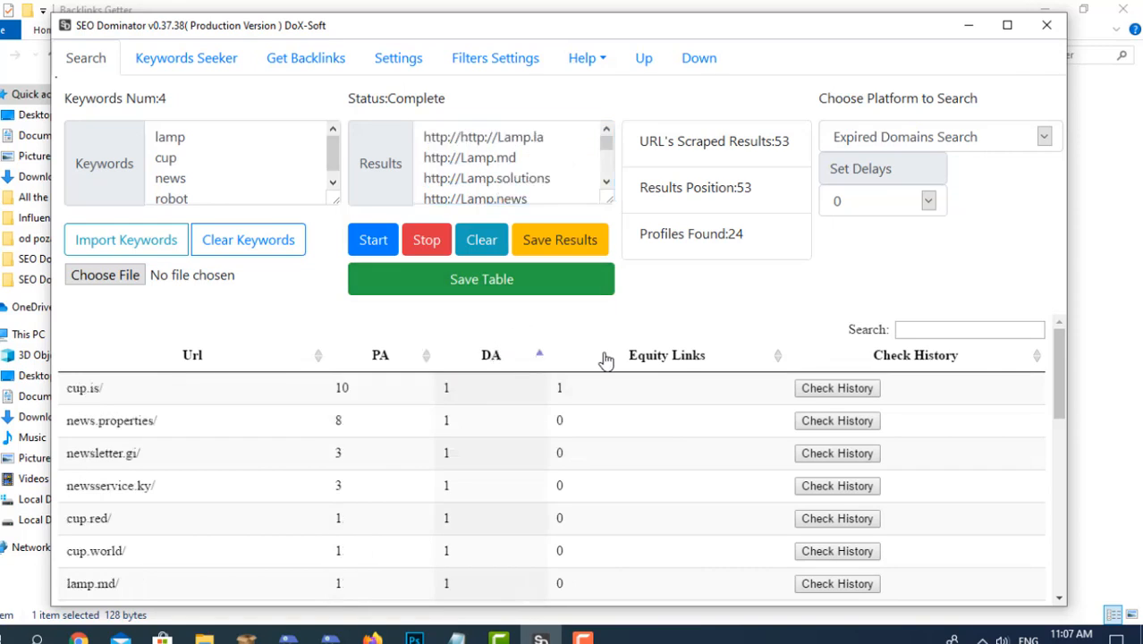
left_click(655, 358)
left_click(494, 355)
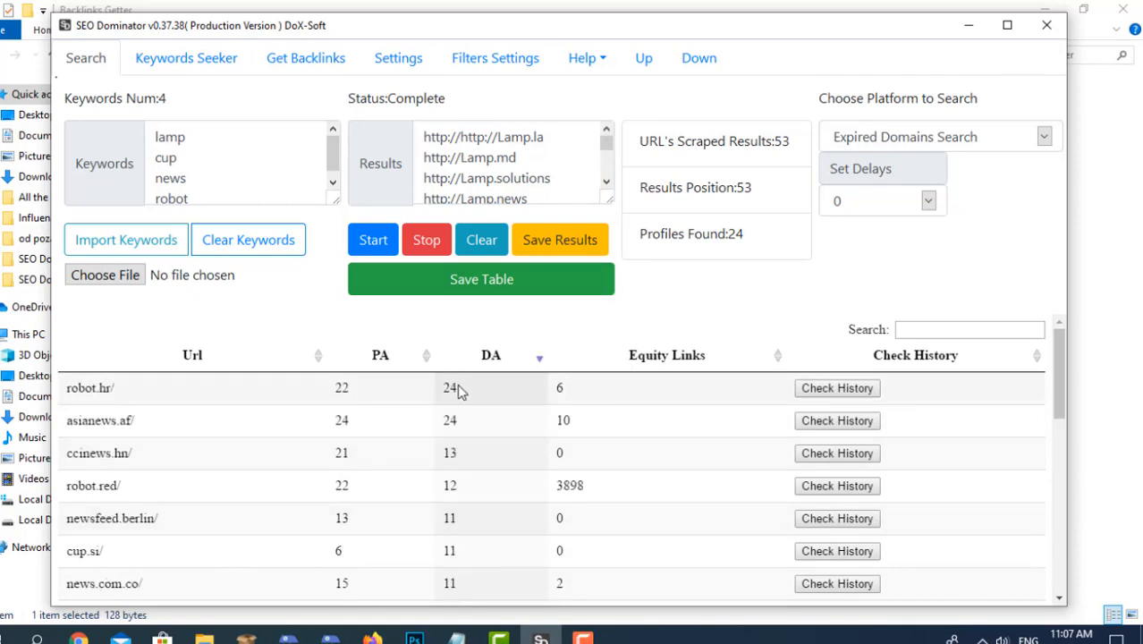
left_click(496, 363)
left_click(477, 284)
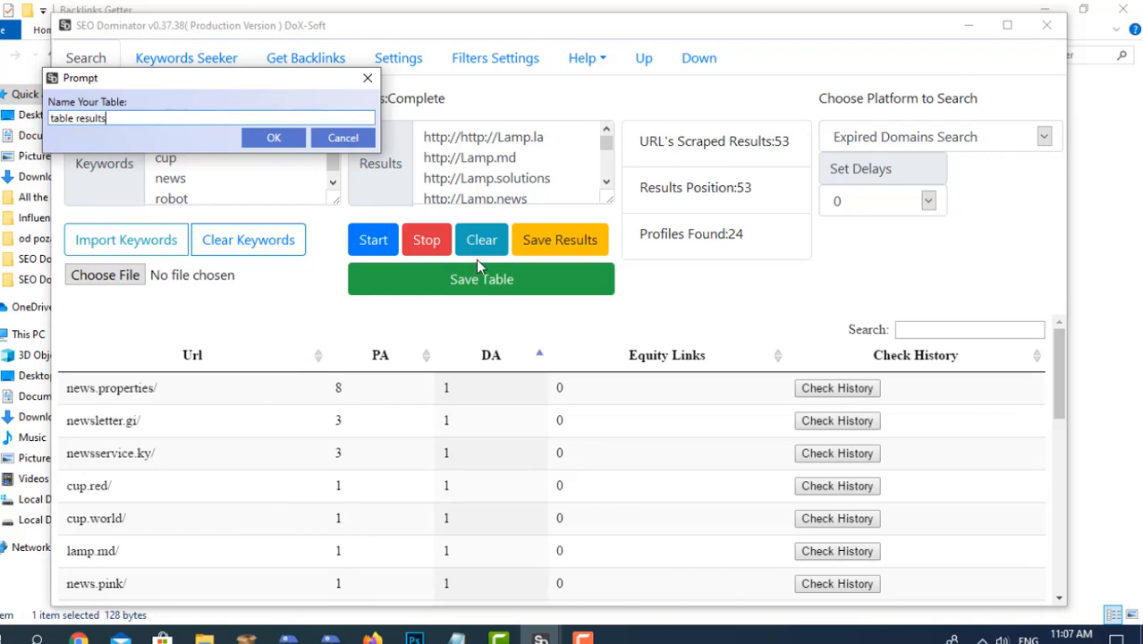
left_click(278, 139)
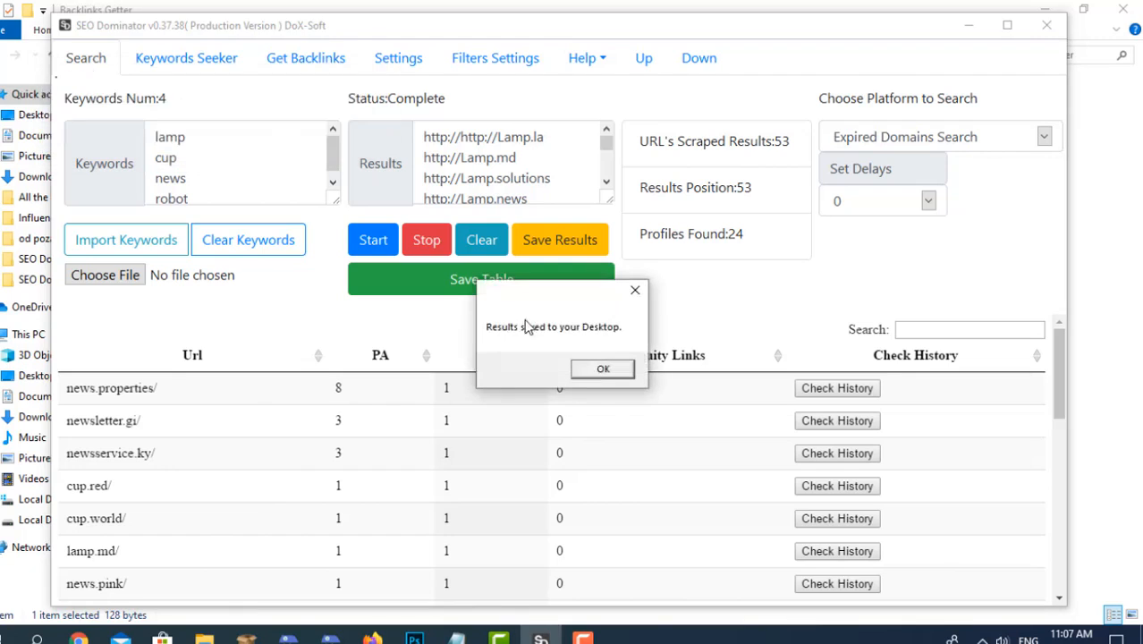
left_click(603, 370)
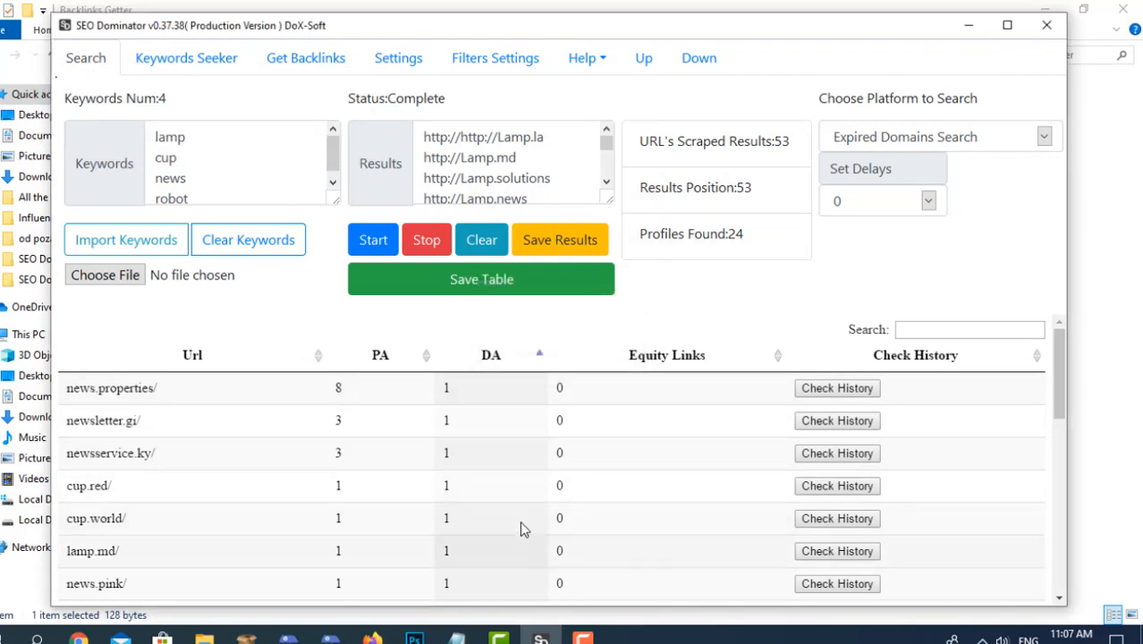
Clear the open windows off the desktop, move the table results file to an empty area and open it in Excel.
scroll(520, 452, "down", 3)
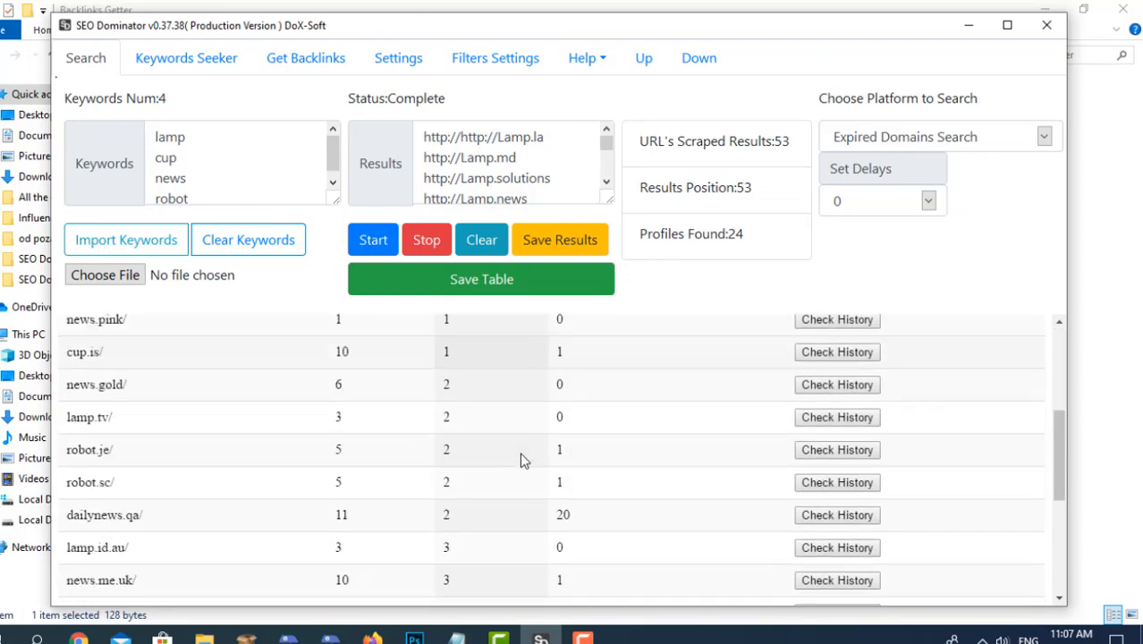
scroll(521, 455, "down", 5)
scroll(536, 459, "up", 8)
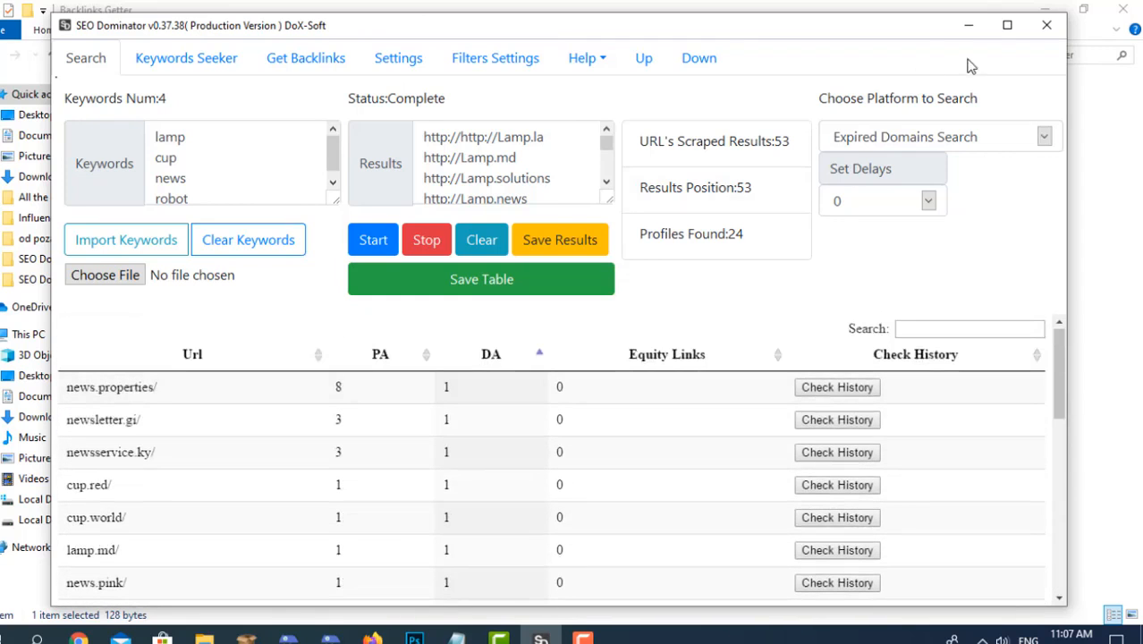
left_click(968, 25)
left_click(1123, 8)
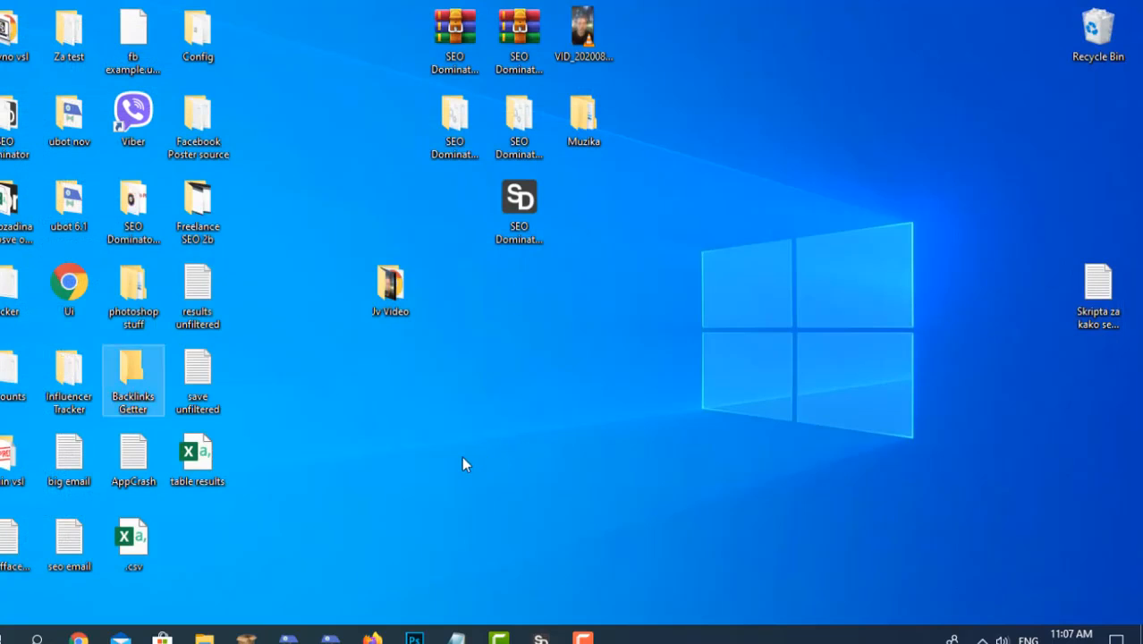
left_click_drag(212, 474, 520, 446)
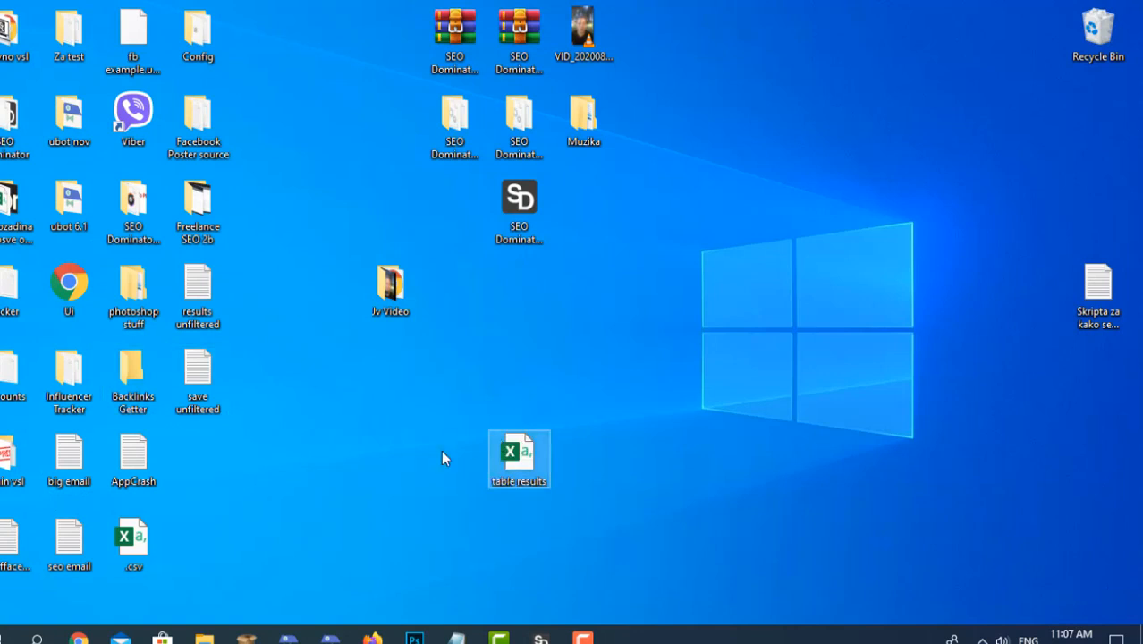
double_click(519, 444)
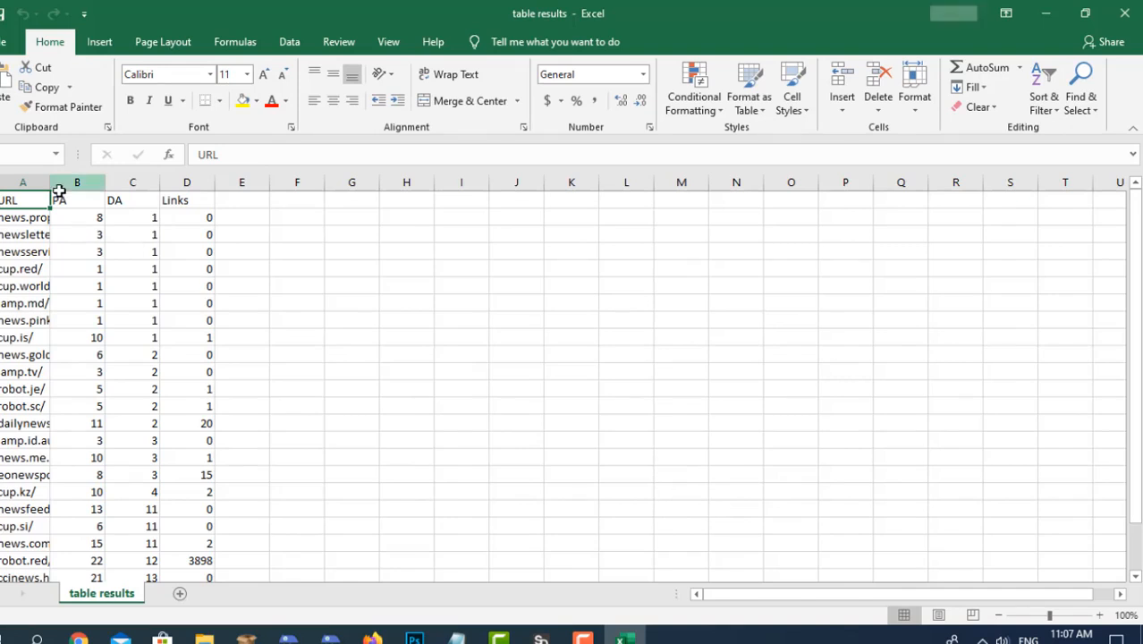
Widen the URL column to review the exported domains and metrics, and close the workbook without saving changes.
left_click_drag(51, 184, 261, 184)
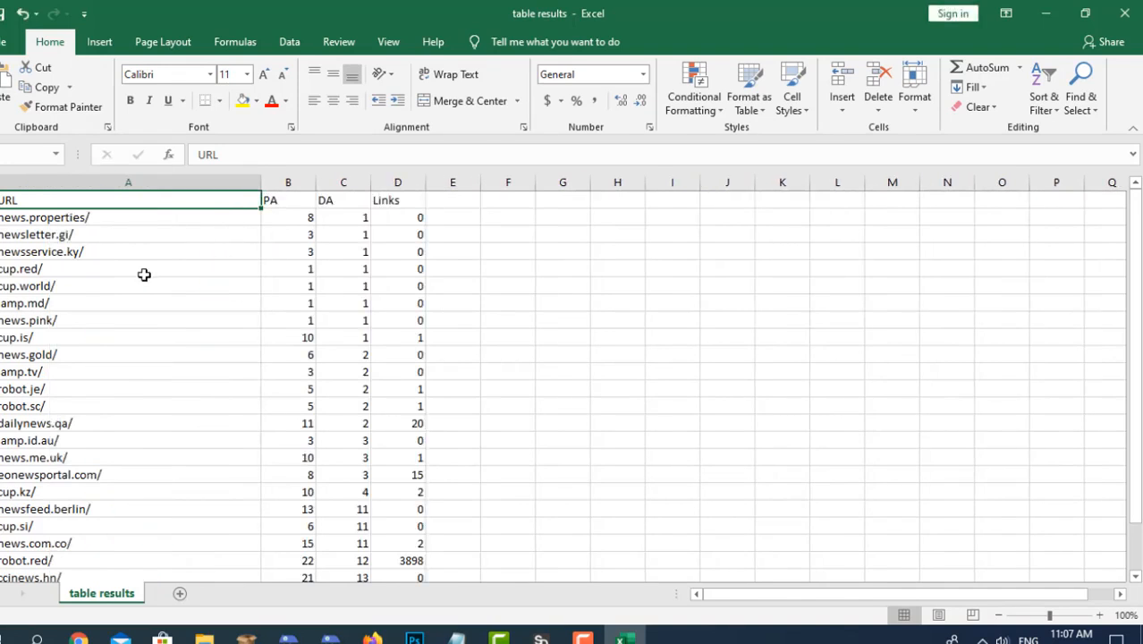
scroll(146, 273, "down", 6)
scroll(148, 286, "up", 6)
scroll(161, 282, "down", 5)
scroll(163, 281, "up", 5)
scroll(311, 339, "down", 2)
scroll(313, 339, "up", 2)
left_click(1125, 13)
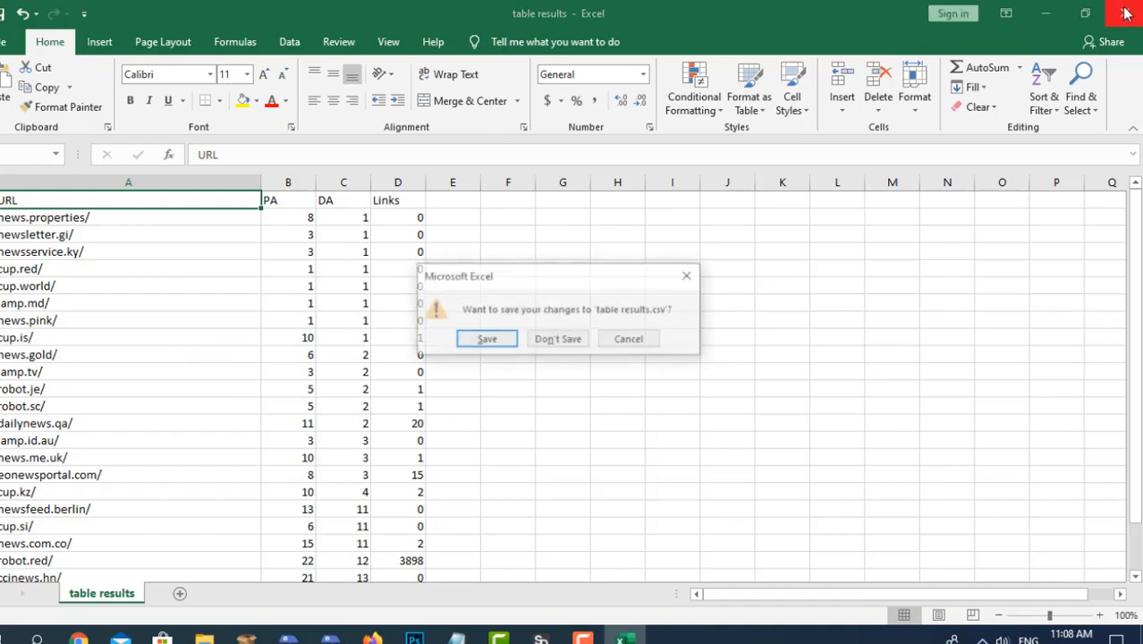
left_click(578, 346)
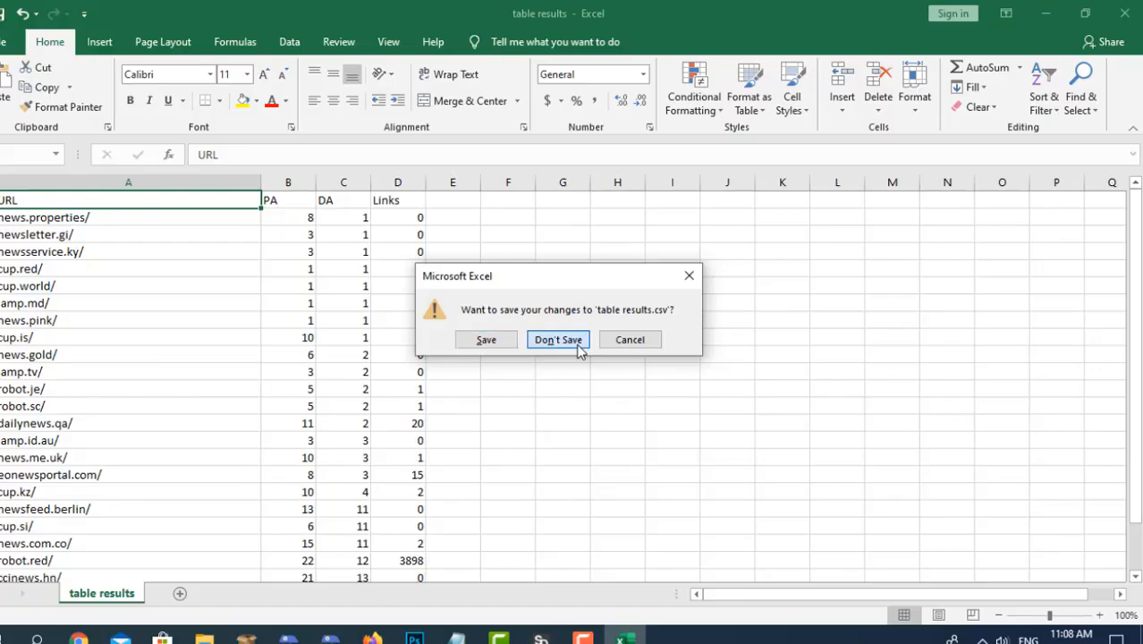
Move the save unfiltered file to an empty desktop area, open it in Notepad to review its URLs, and close it.
left_click_drag(200, 387, 394, 447)
left_click_drag(206, 374, 383, 433)
double_click(387, 435)
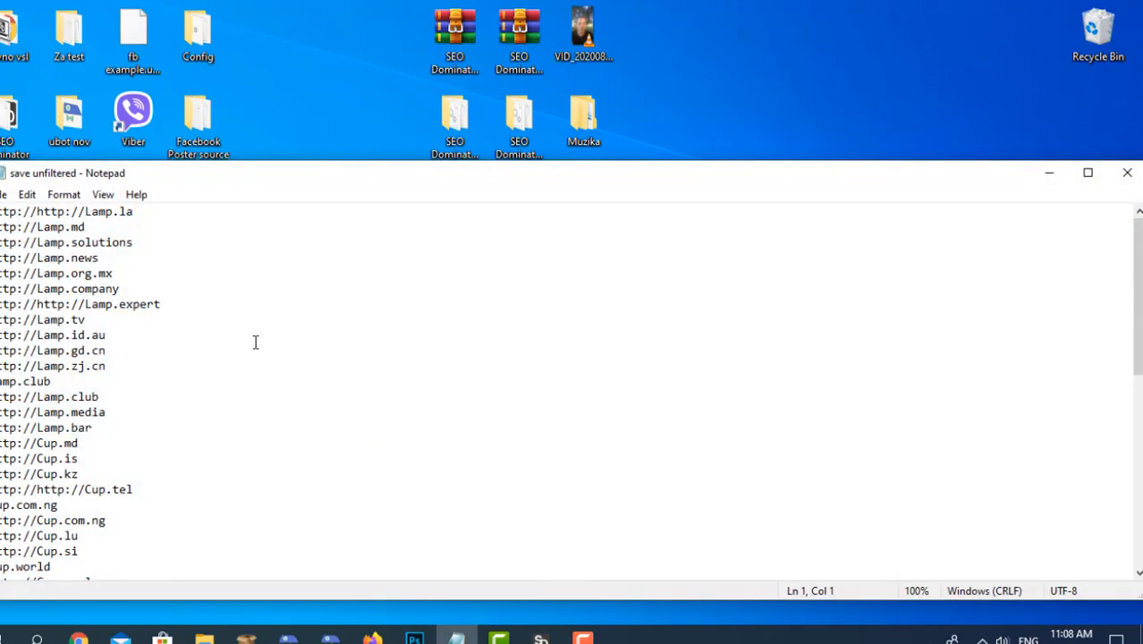
scroll(254, 343, "down", 10)
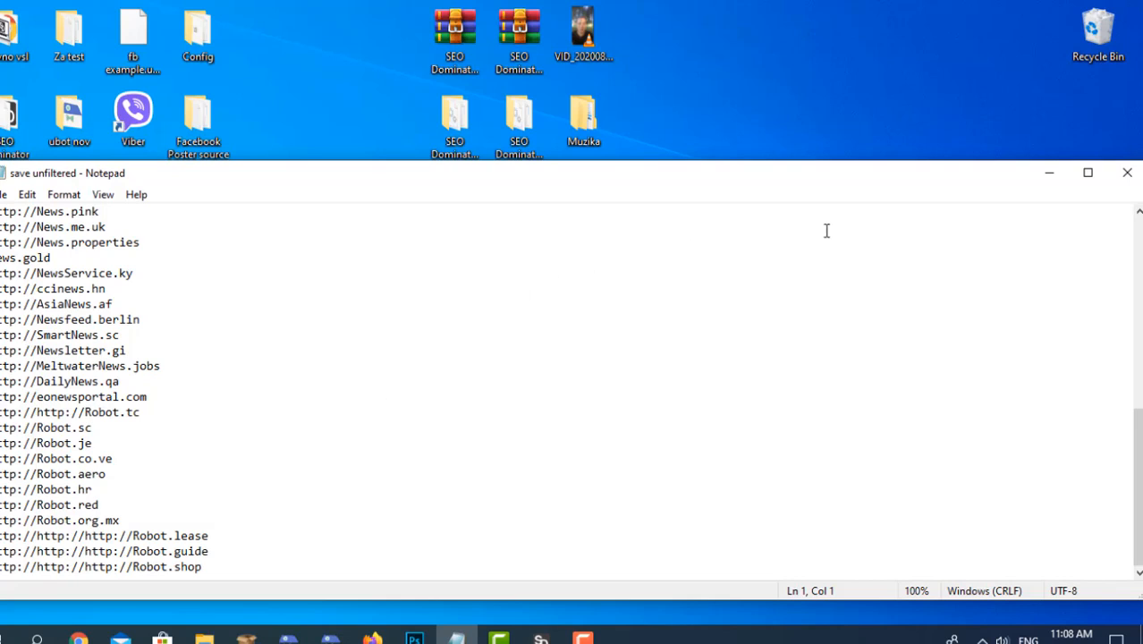
scroll(818, 269, "up", 6)
left_click(1127, 174)
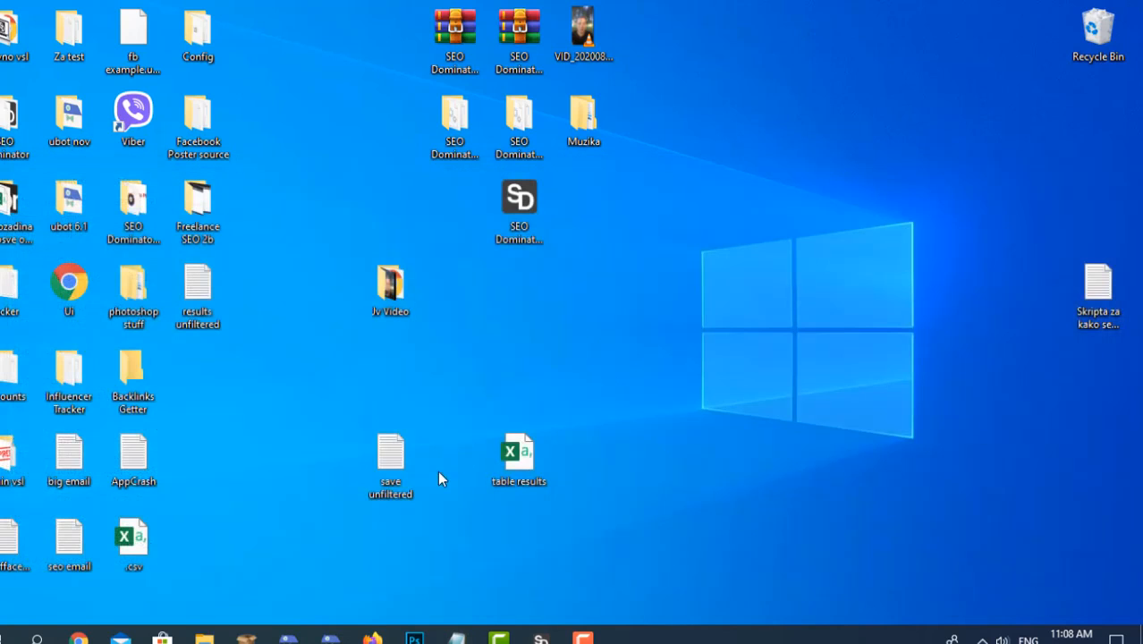
Delete the save unfiltered and table results files from the desktop and return to SEO Dominator.
left_click_drag(279, 555, 645, 404)
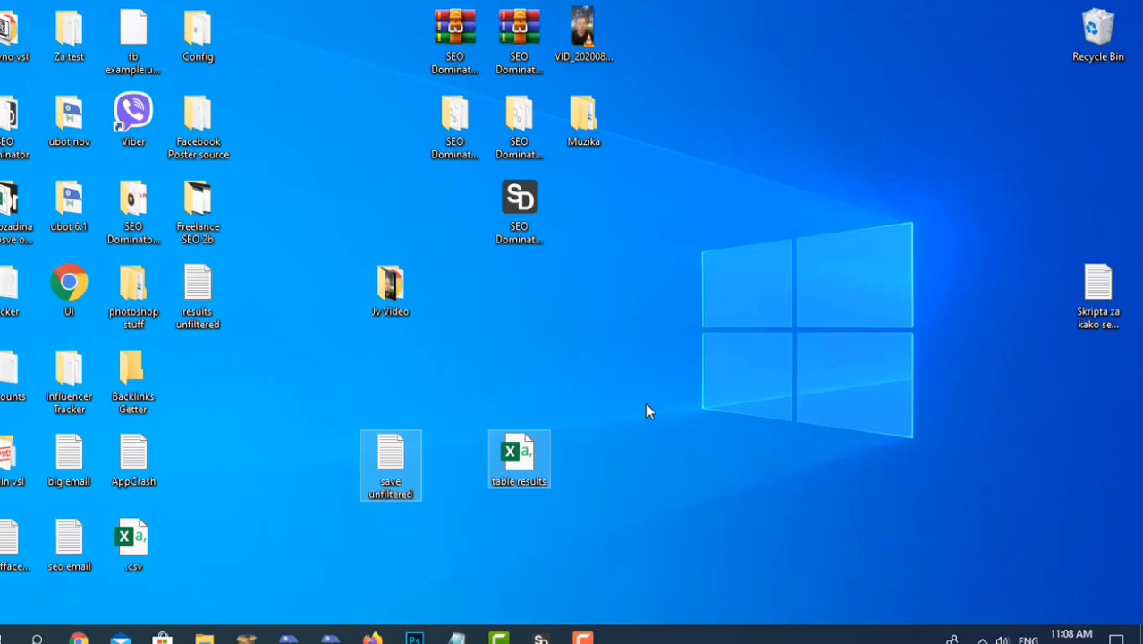
key("Delete")
left_click(541, 637)
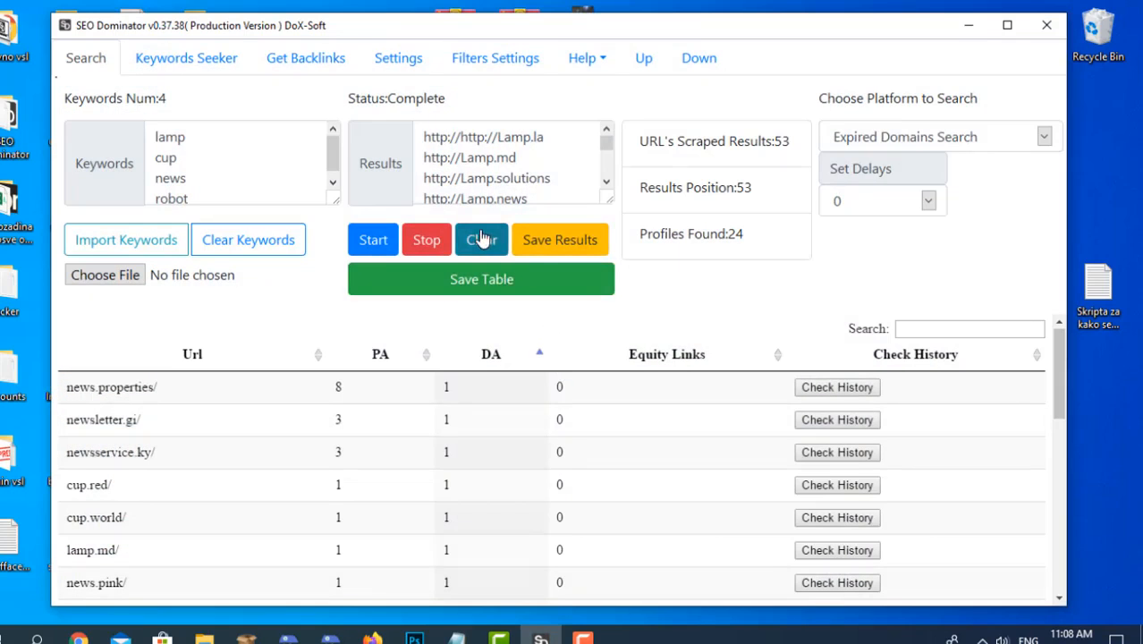
Clear the previous scraped results, choose Tumblr as the search platform, and start the search with the existing keywords.
left_click(483, 239)
left_click(945, 139)
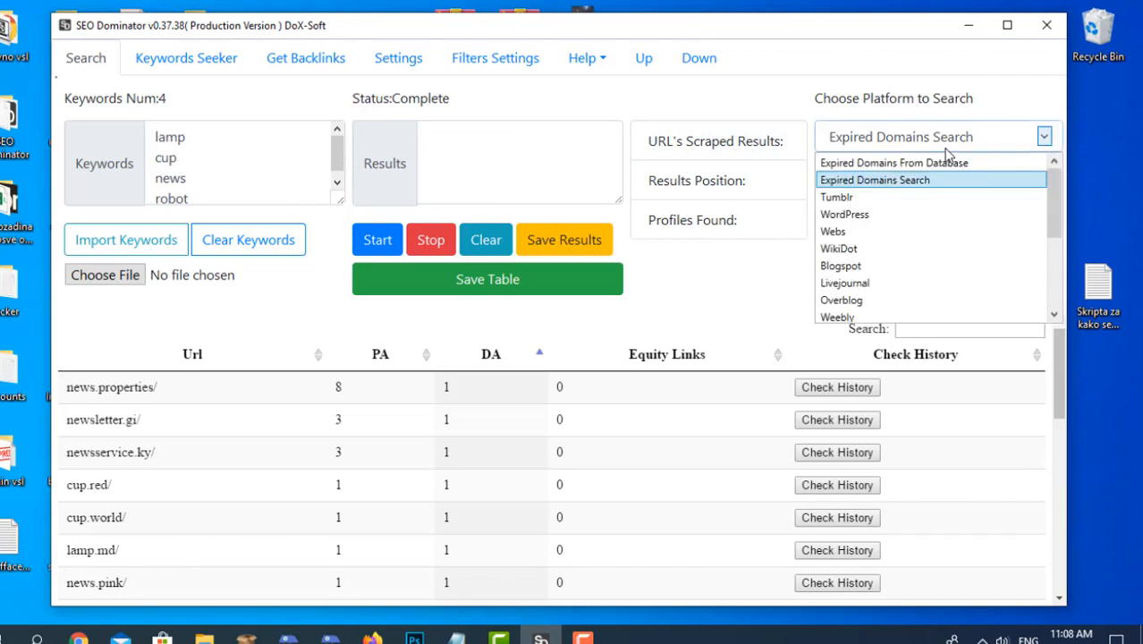
left_click(939, 197)
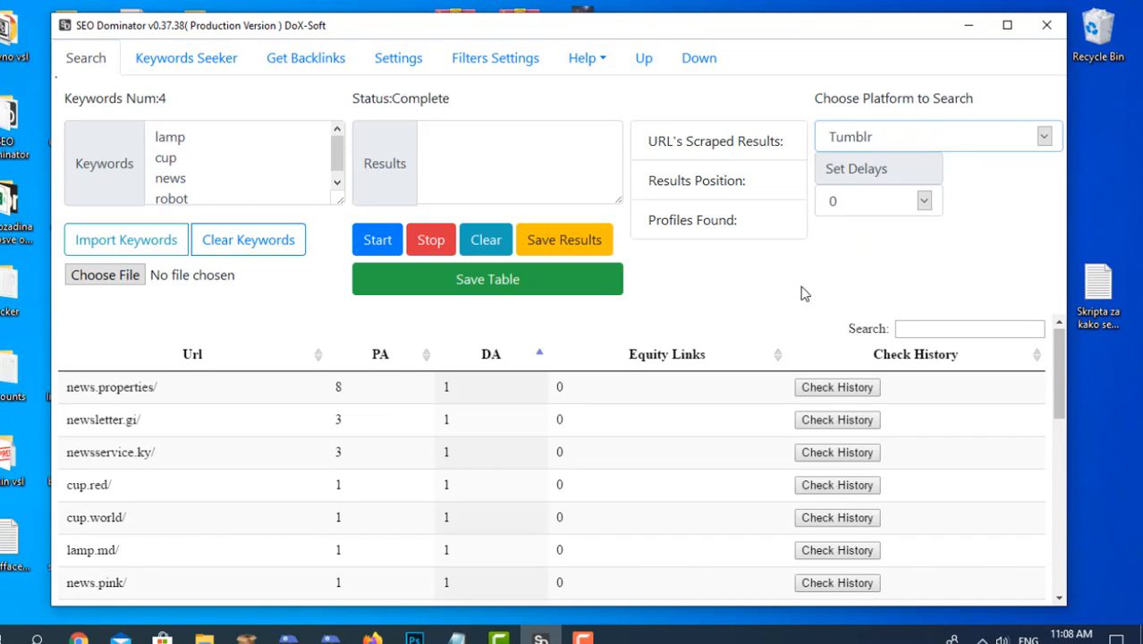
left_click(380, 239)
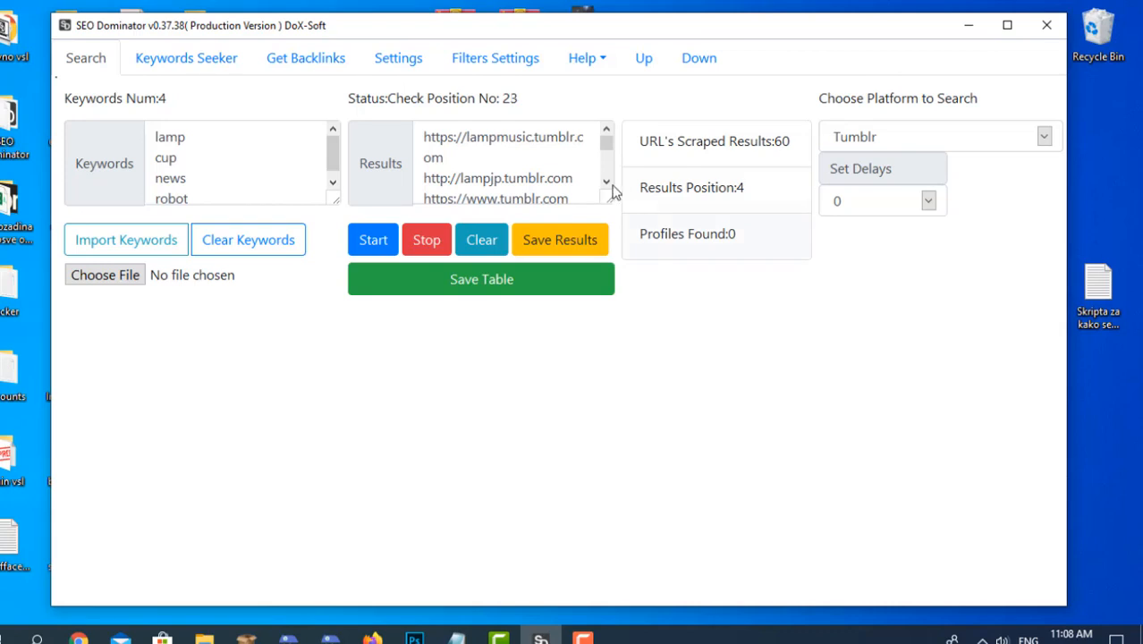
scroll(584, 180, "down", 1)
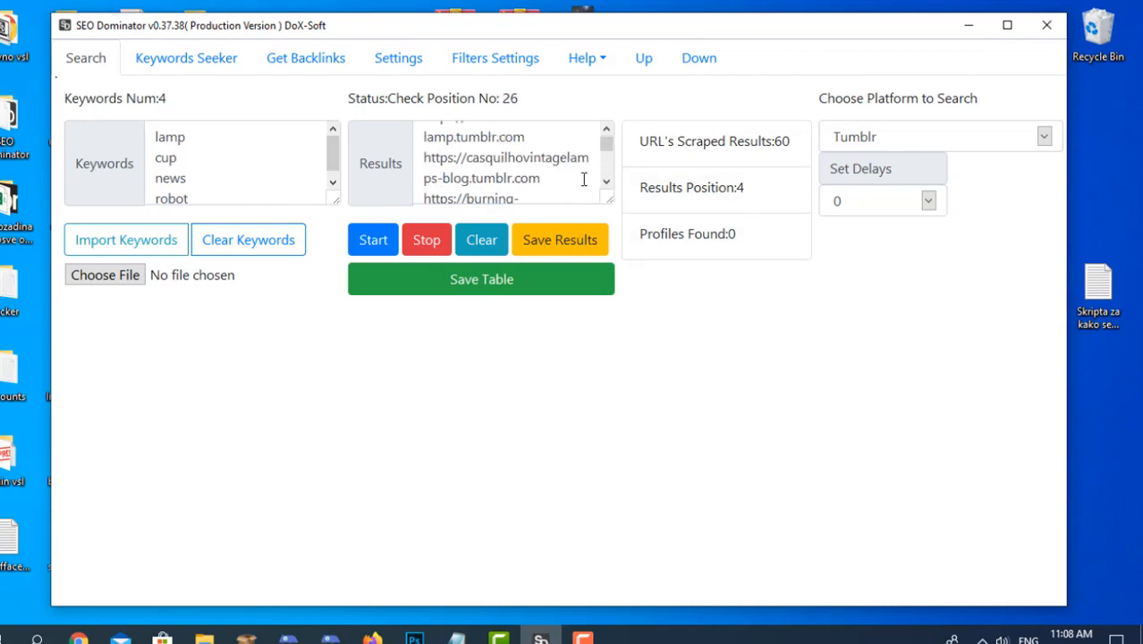
Clear the existing search keywords and begin entering a new one.
scroll(584, 180, "down", 3)
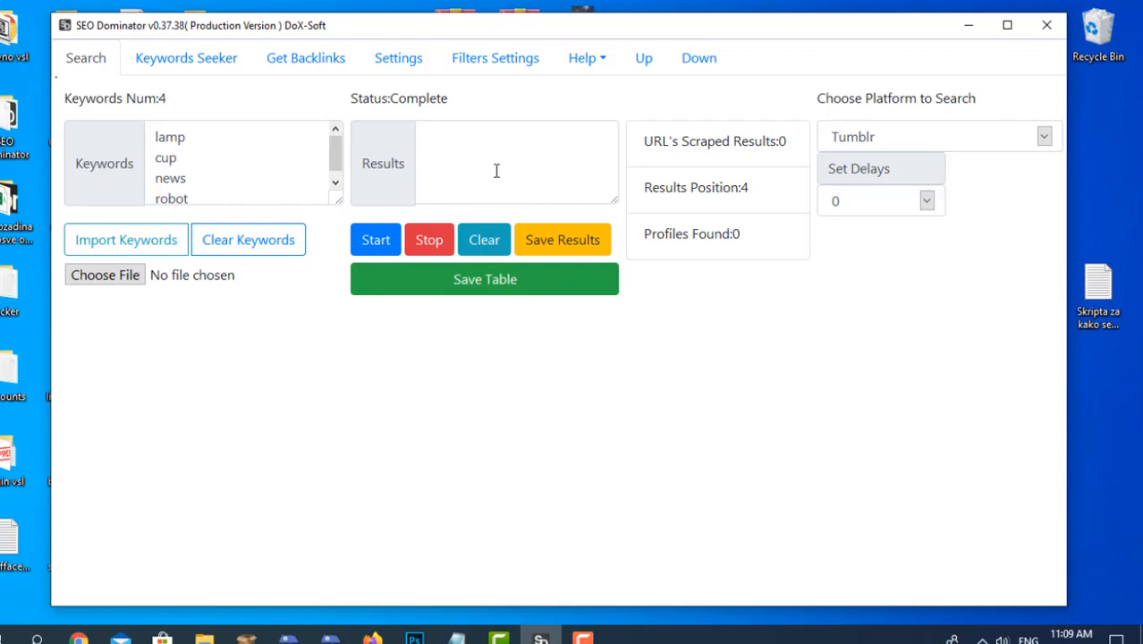
left_click(297, 239)
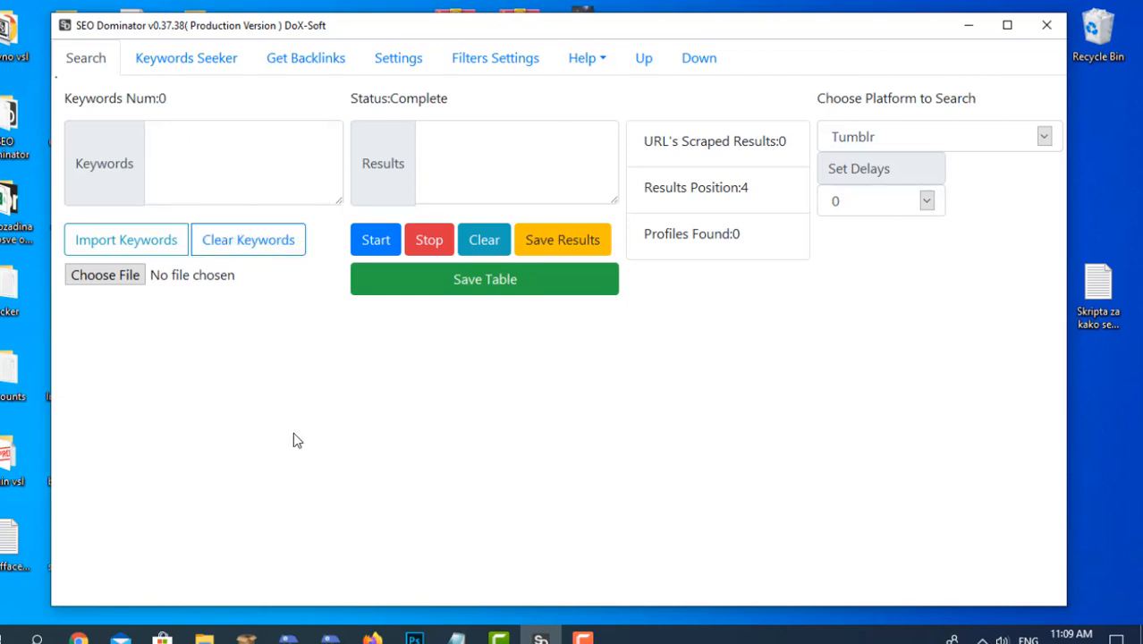
left_click(228, 160)
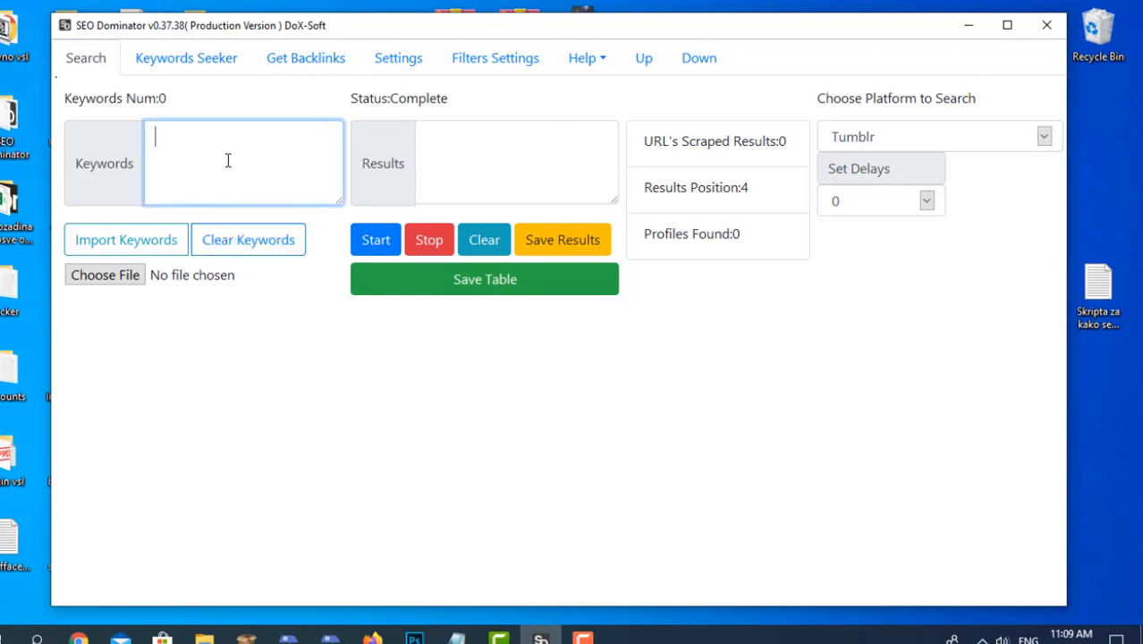
type("keyb")
Run the Keywords Seeker for glass and stop it after it has collected related keywords.
left_click(197, 63)
left_click(279, 134)
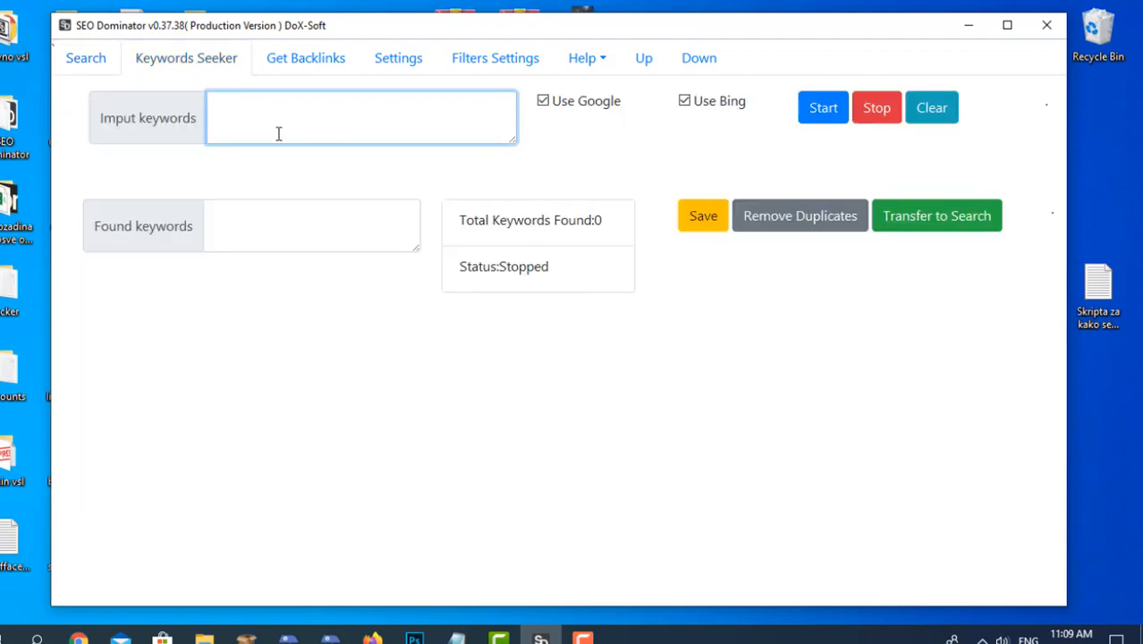
type("glass")
left_click(814, 110)
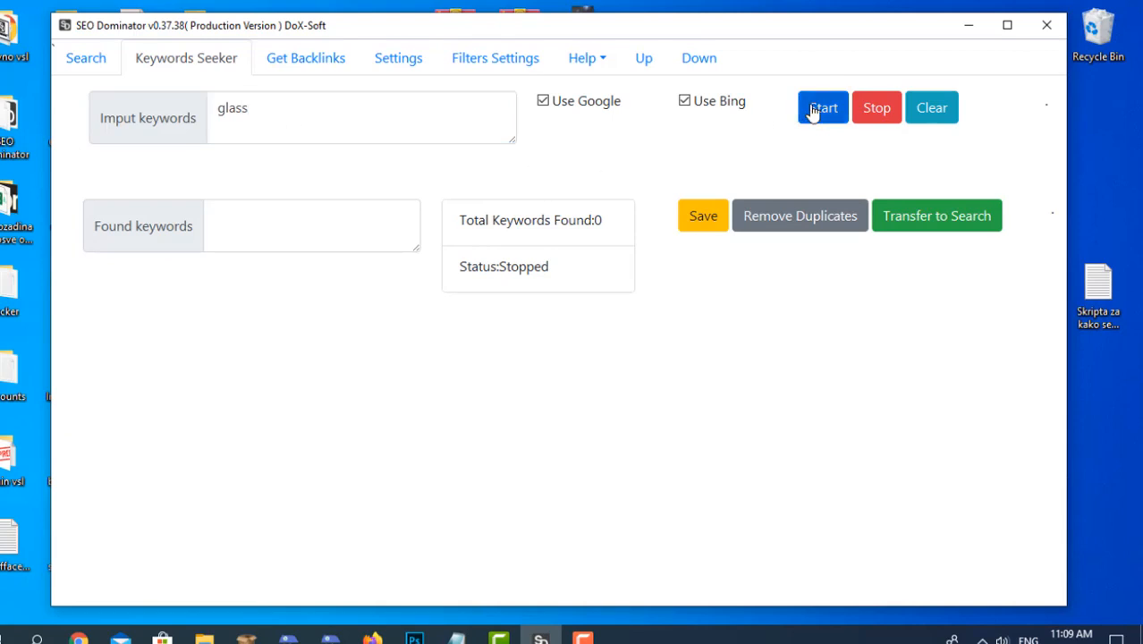
left_click(874, 116)
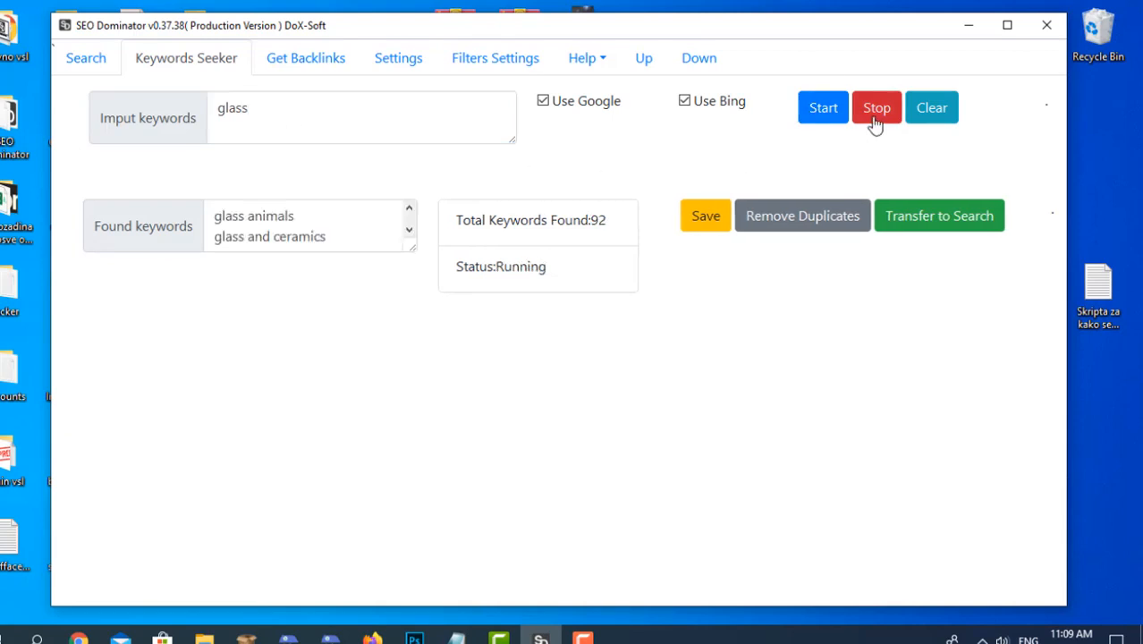
Remove duplicates from the found keywords, transfer them to the search, and return to the search view.
left_click(807, 215)
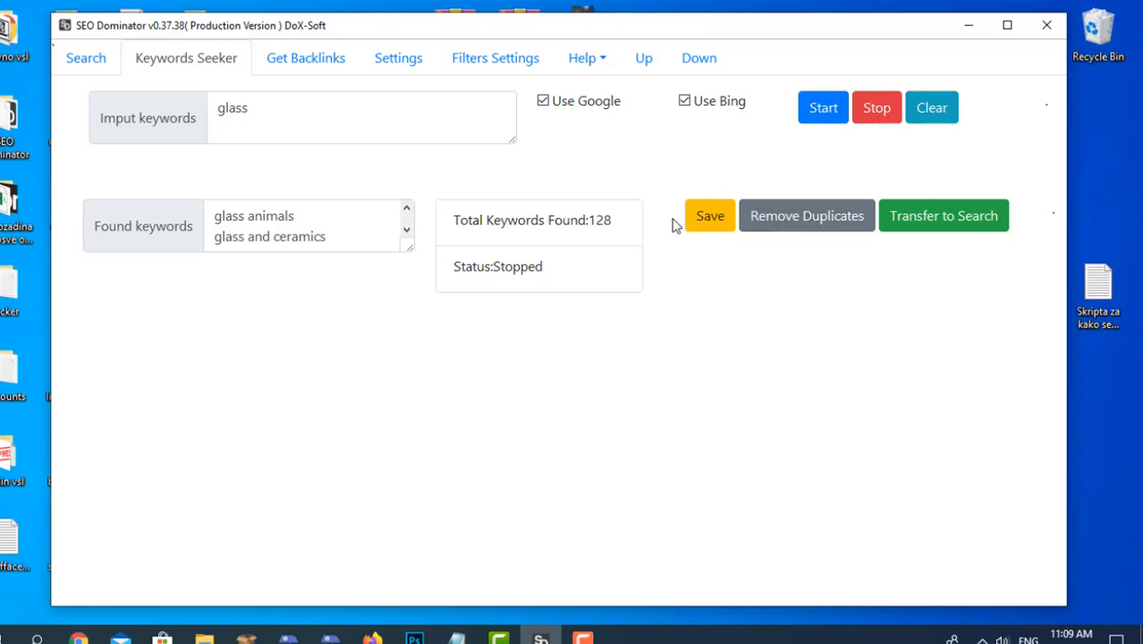
left_click(921, 224)
left_click(573, 374)
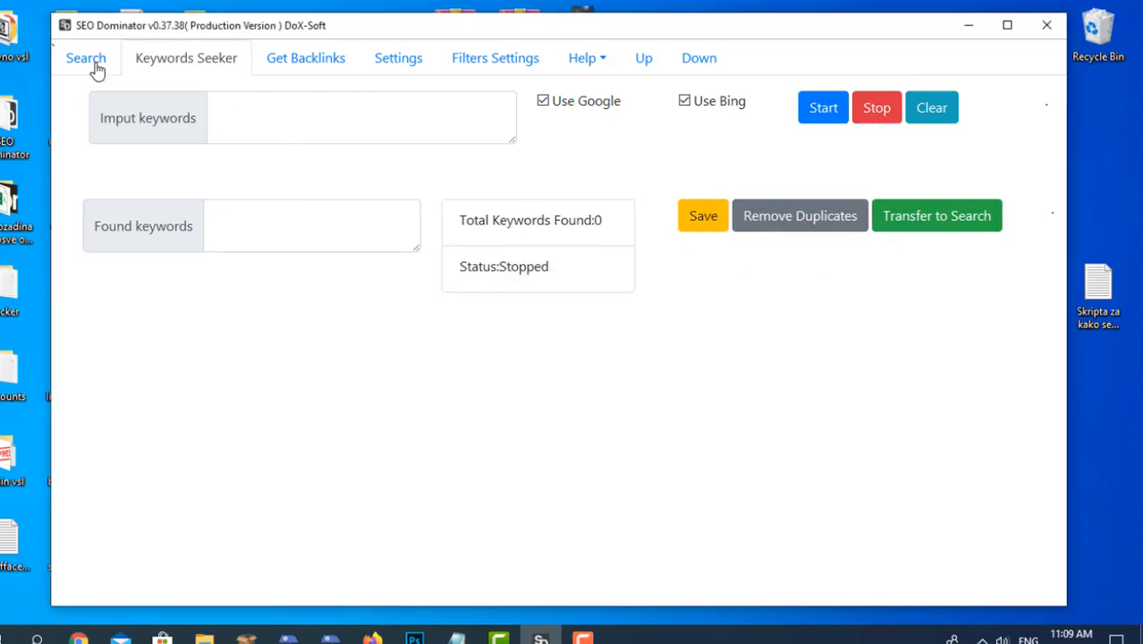
left_click(93, 63)
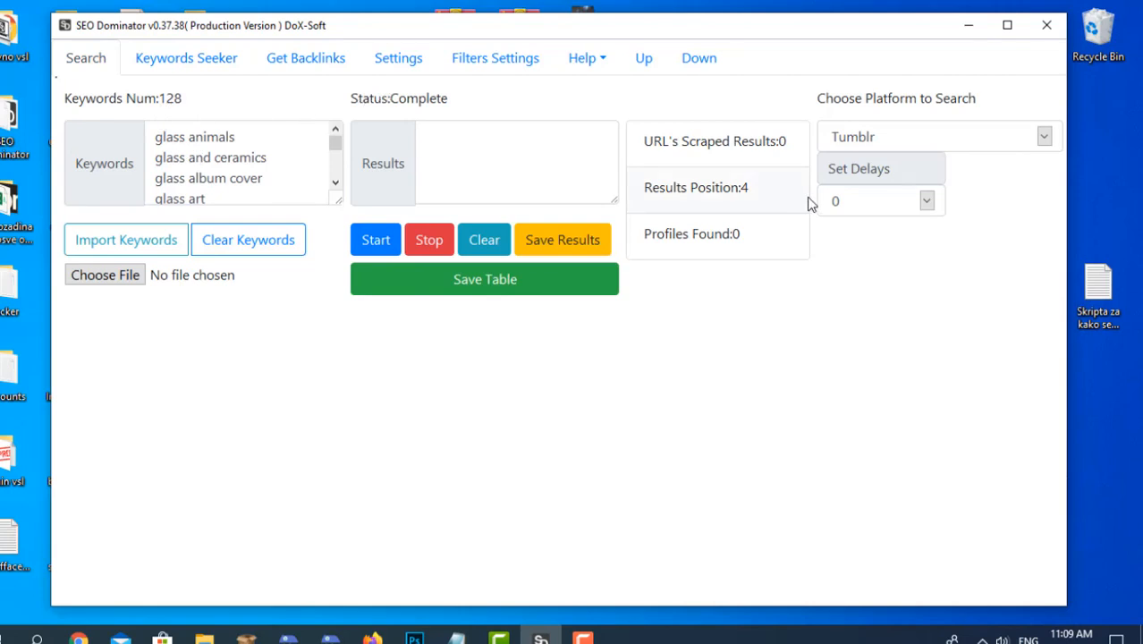
In the settings, set threads to 5, retries to 1, timeout to 3 seconds, and threads for the expired properties checker to 4.
left_click(377, 68)
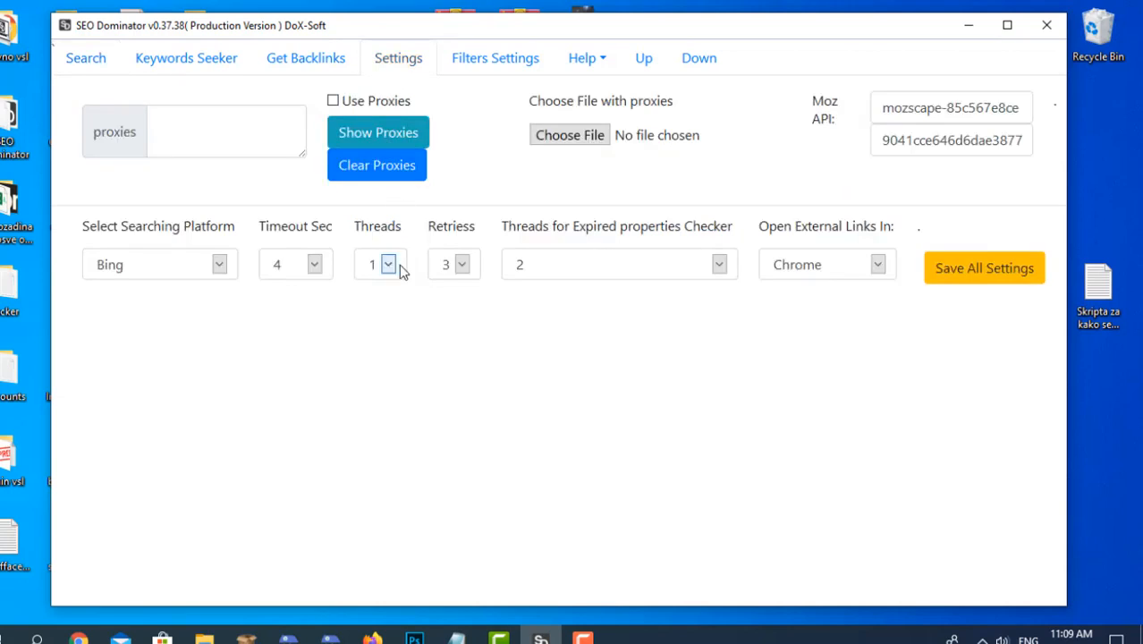
left_click(399, 265)
left_click(373, 356)
left_click(457, 264)
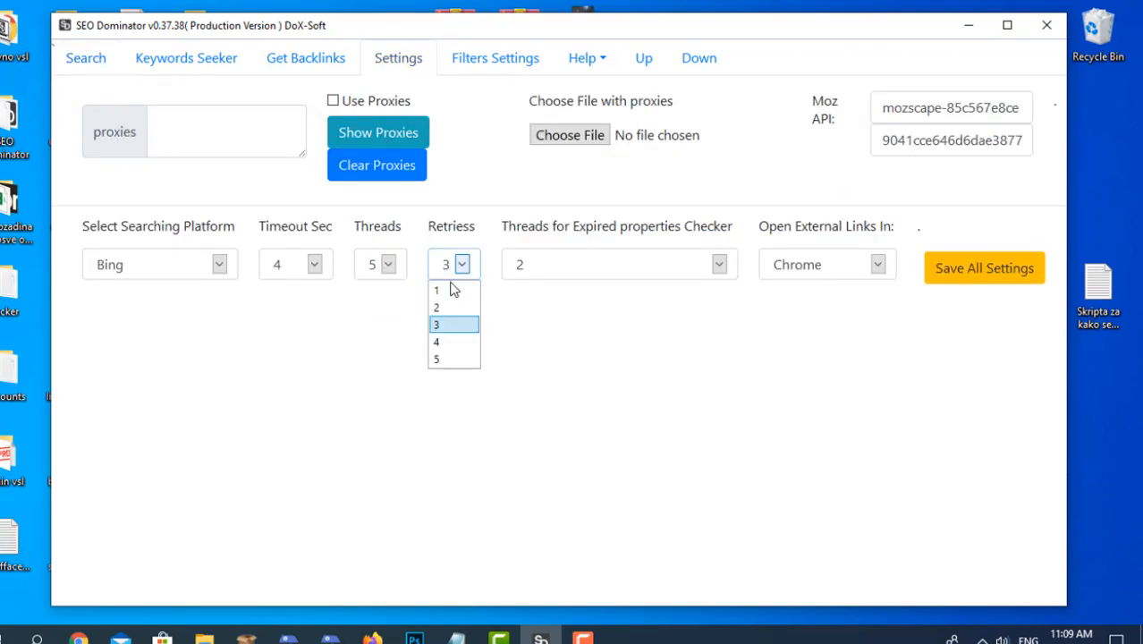
left_click(452, 289)
left_click(304, 266)
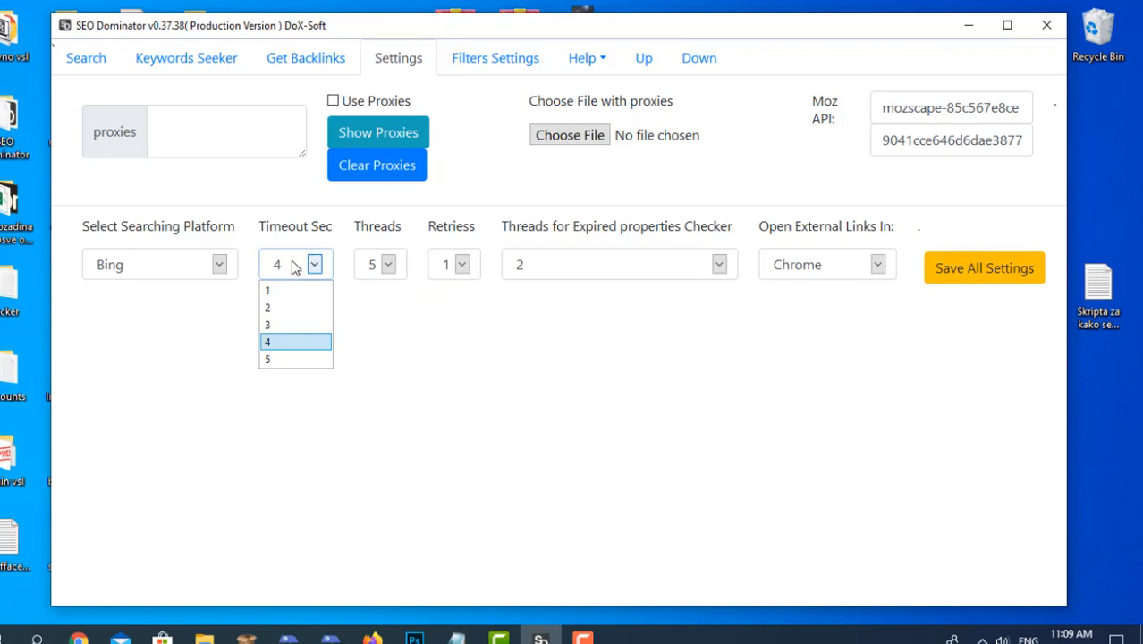
left_click(295, 323)
left_click(557, 273)
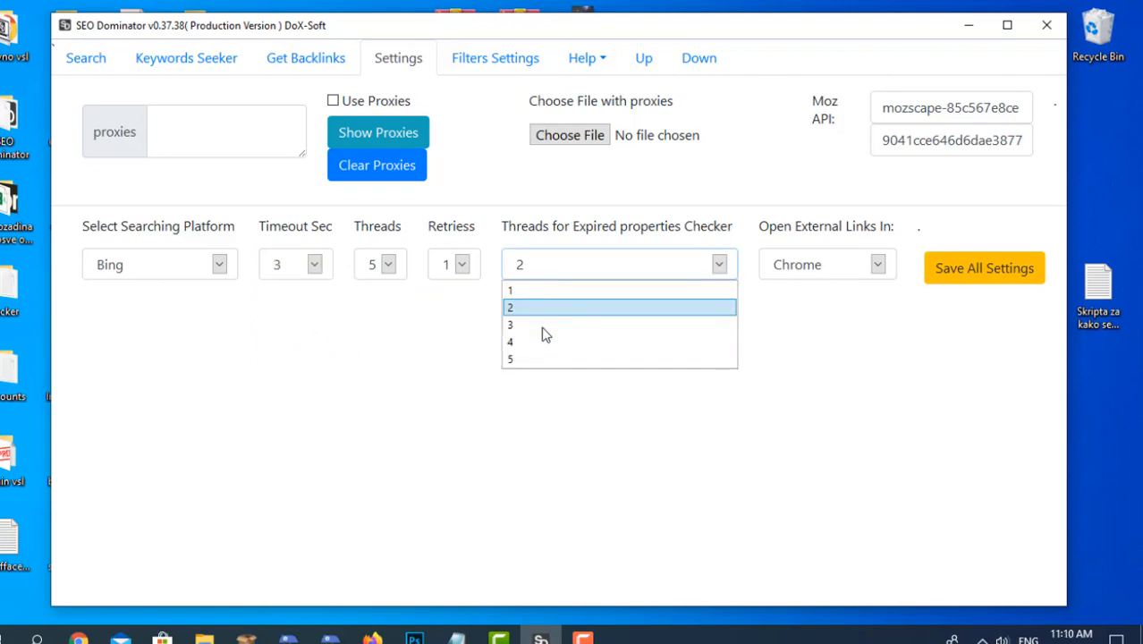
left_click(541, 341)
Start the Tumblr search with the transferred glass keywords.
left_click(108, 47)
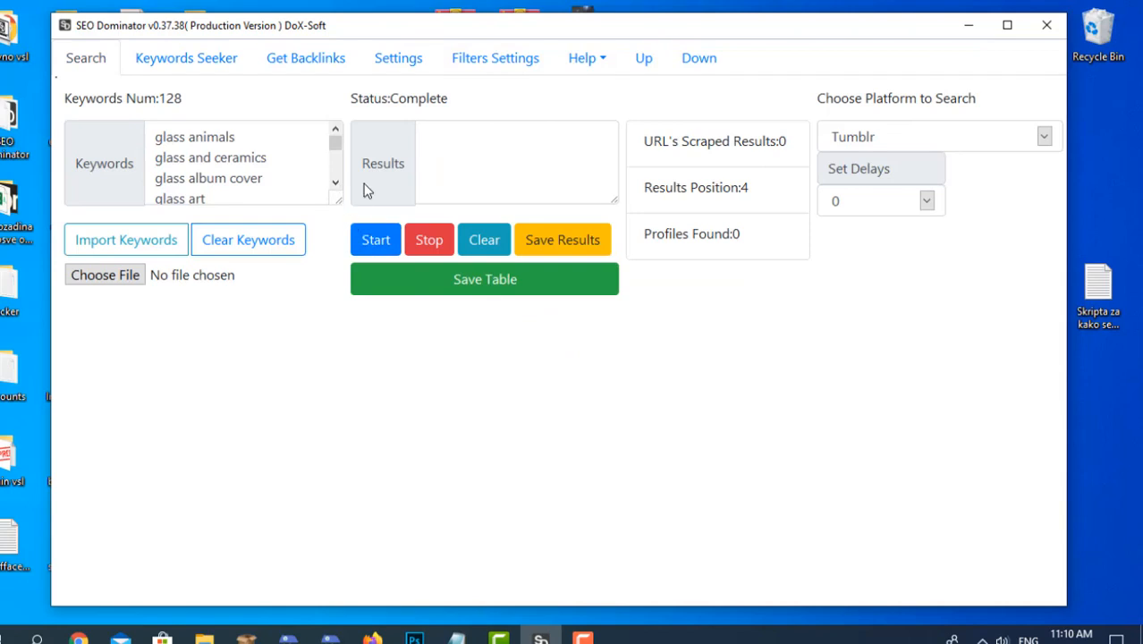
left_click(371, 241)
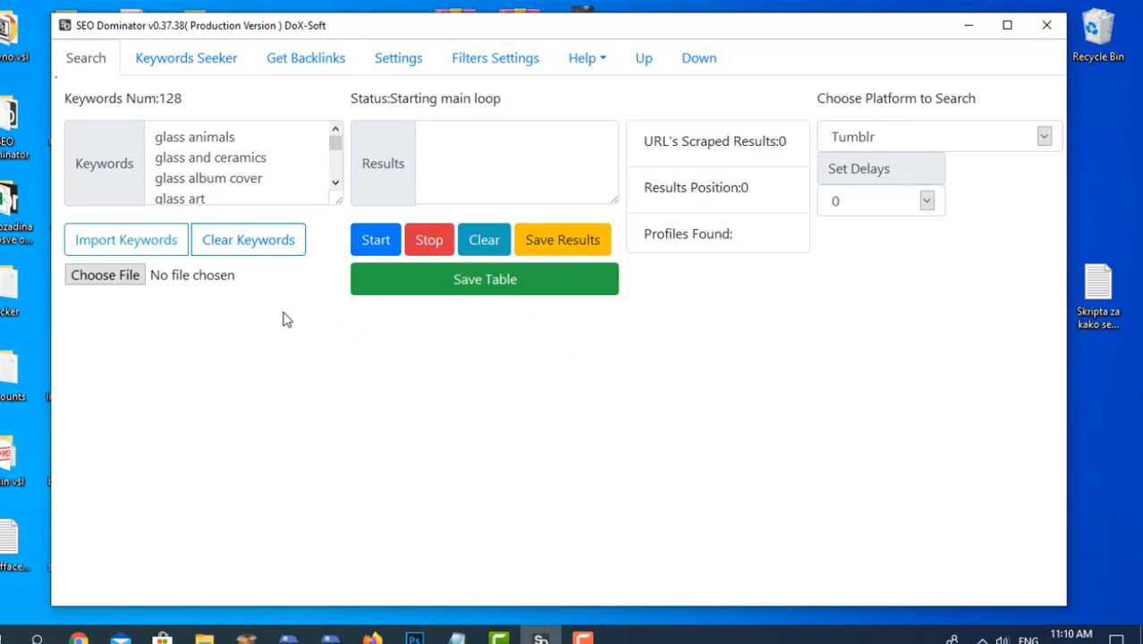
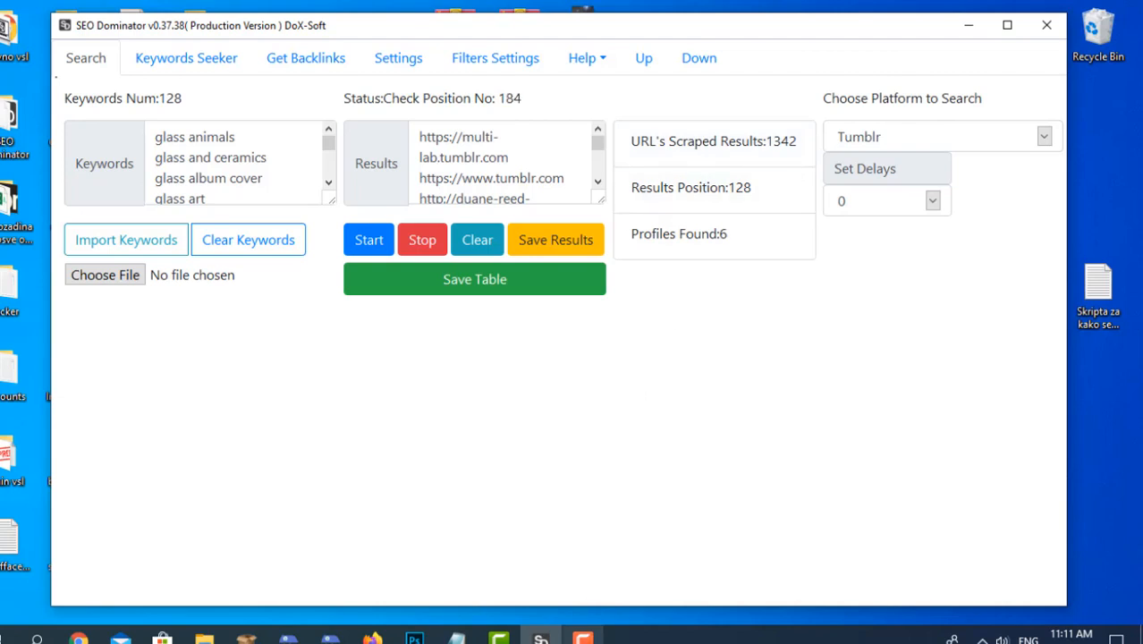
left_click(586, 637)
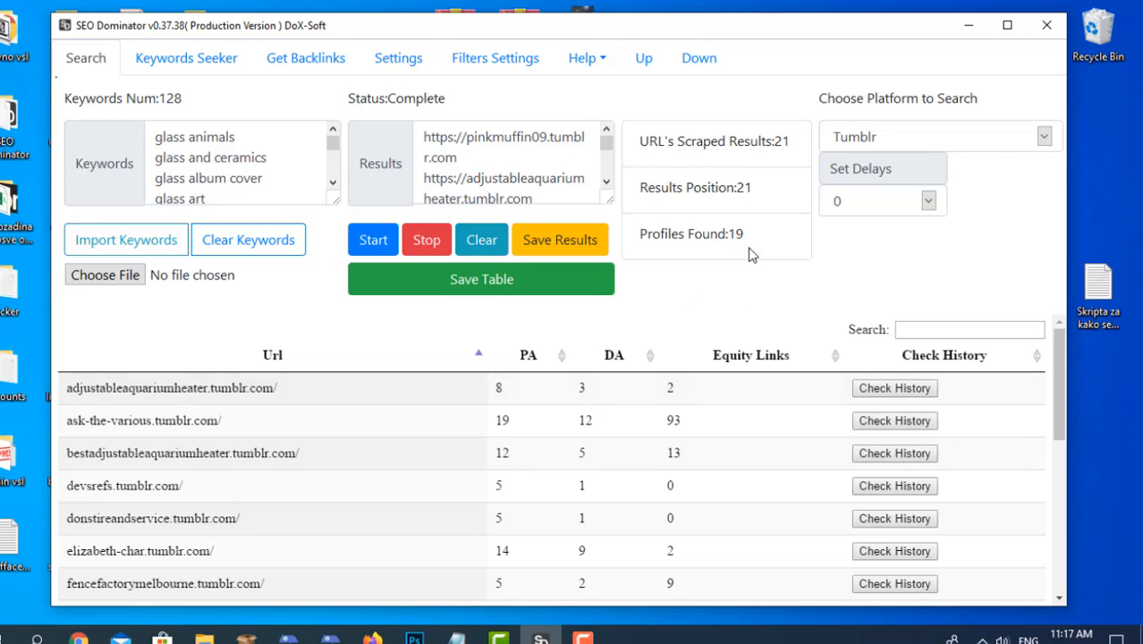
Sort the Tumblr results table by PA in descending order and look through the listed profiles.
left_click(644, 58)
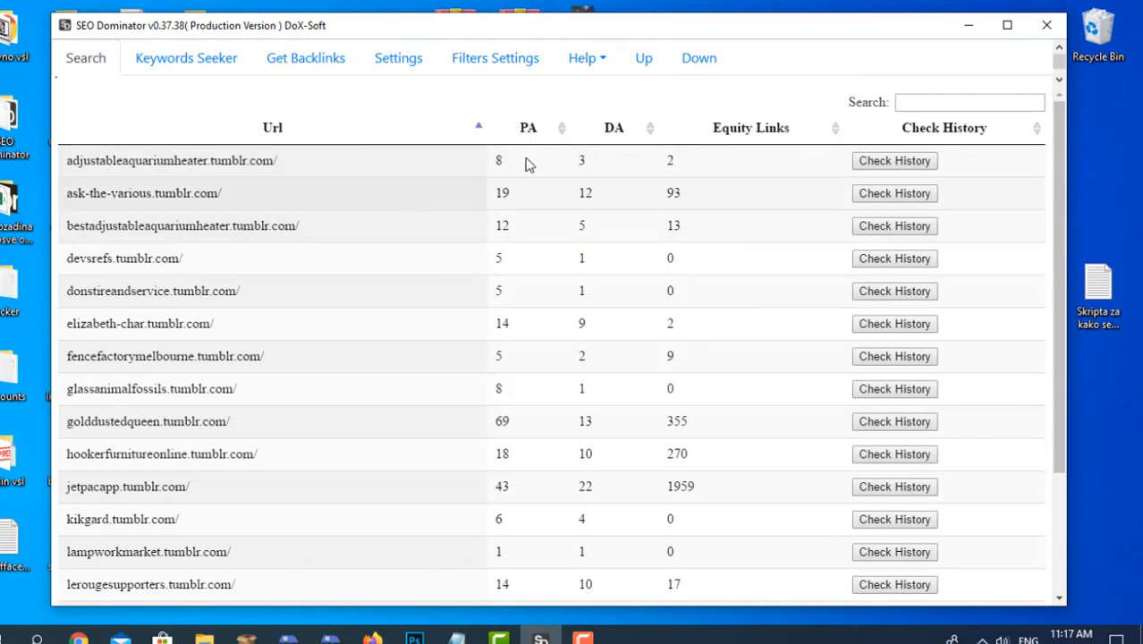
left_click(535, 128)
left_click(535, 128)
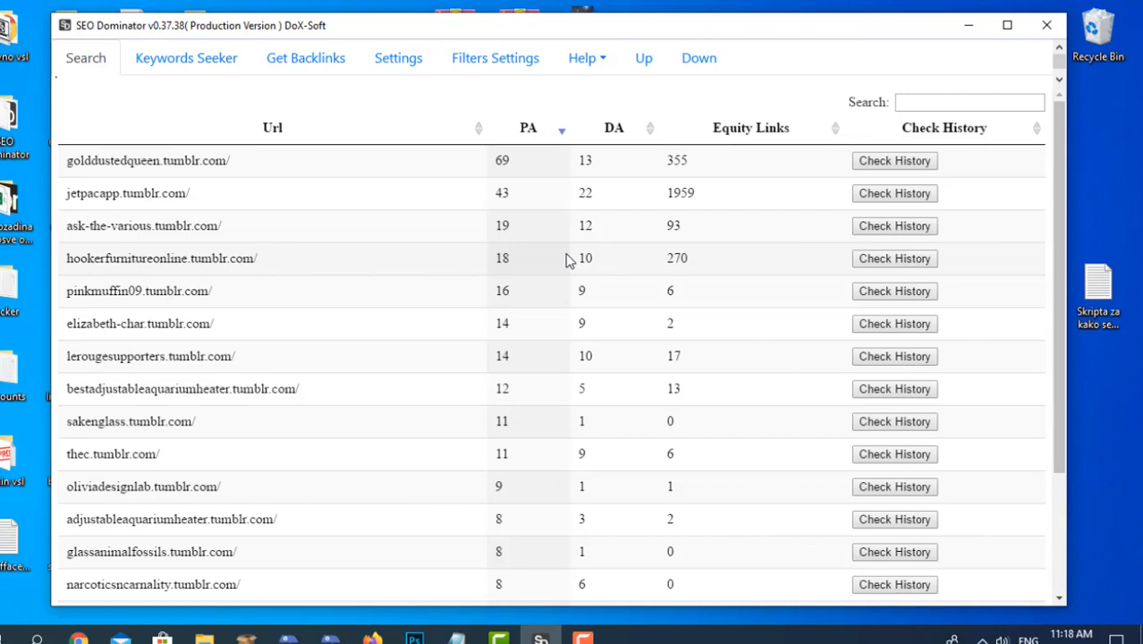
scroll(647, 180, "down", 3)
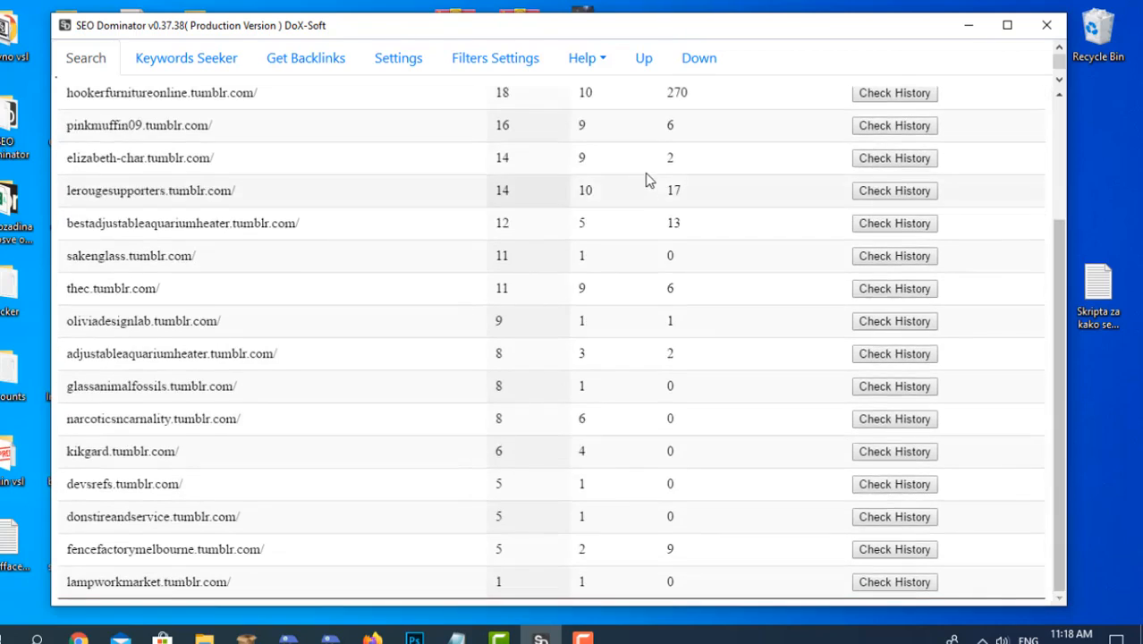
scroll(644, 175, "up", 3)
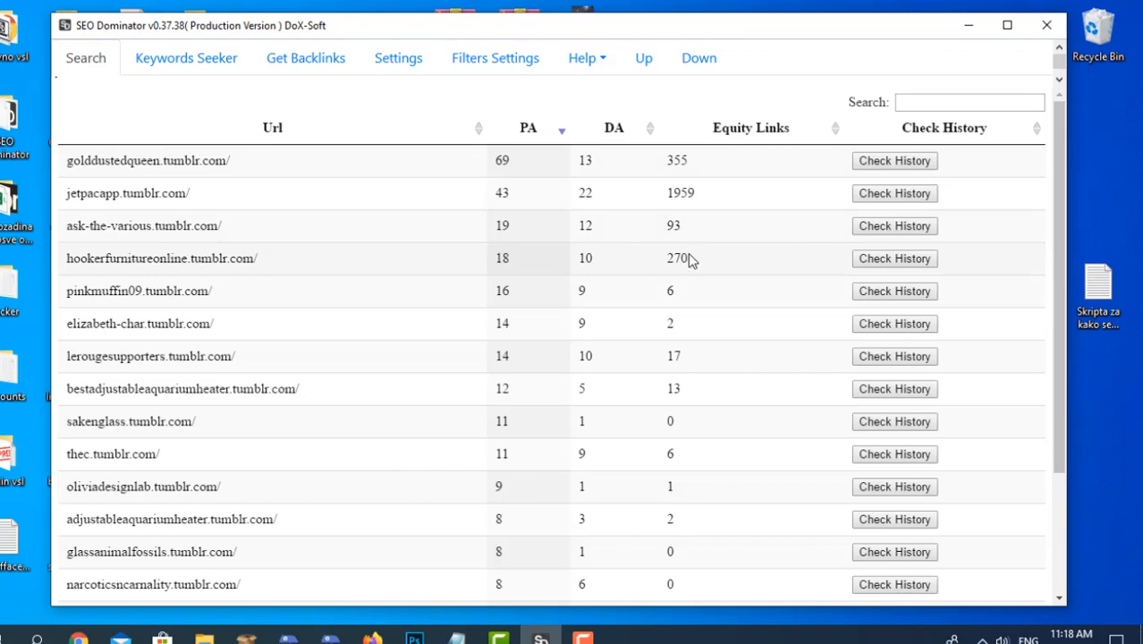
Save the sorted Tumblr results table under the name tumblr.
left_click(700, 58)
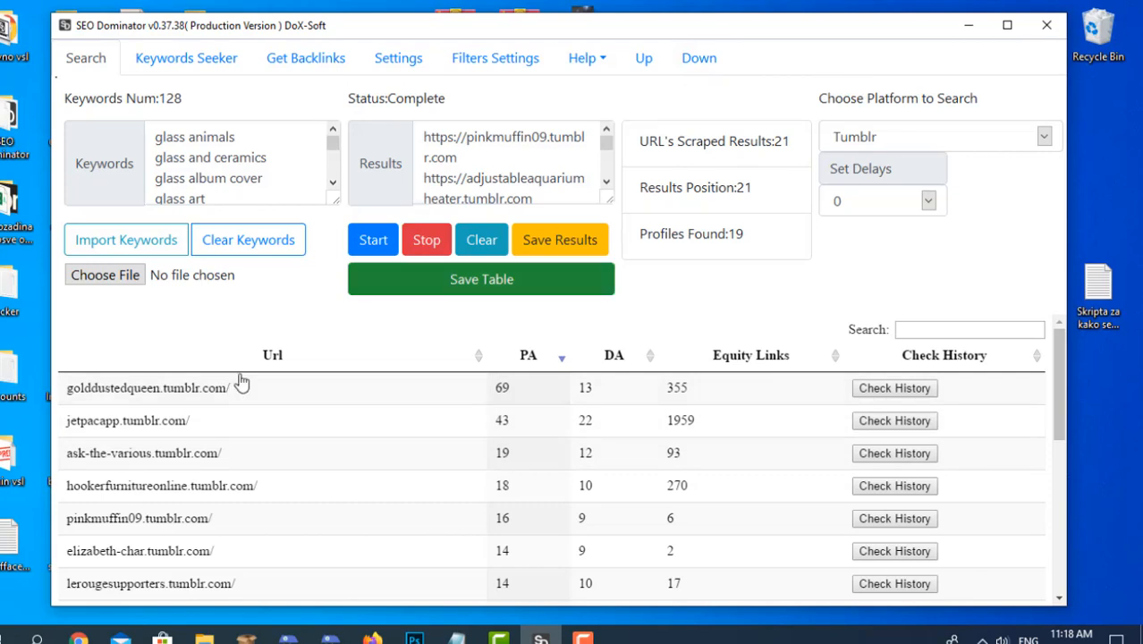
left_click(521, 280)
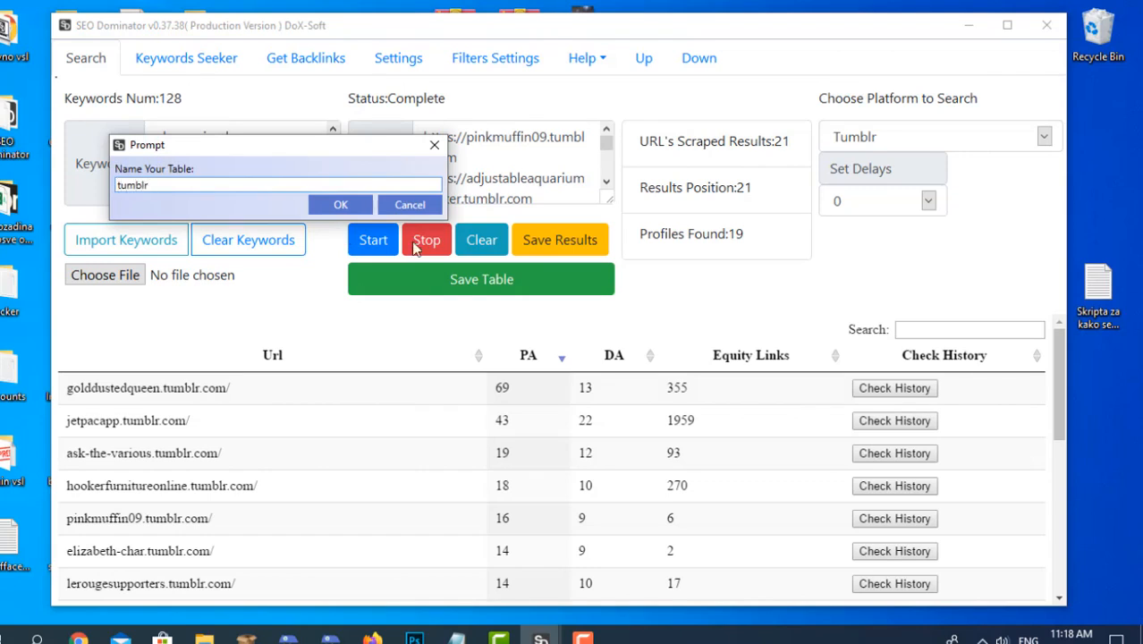
left_click(338, 205)
left_click(603, 369)
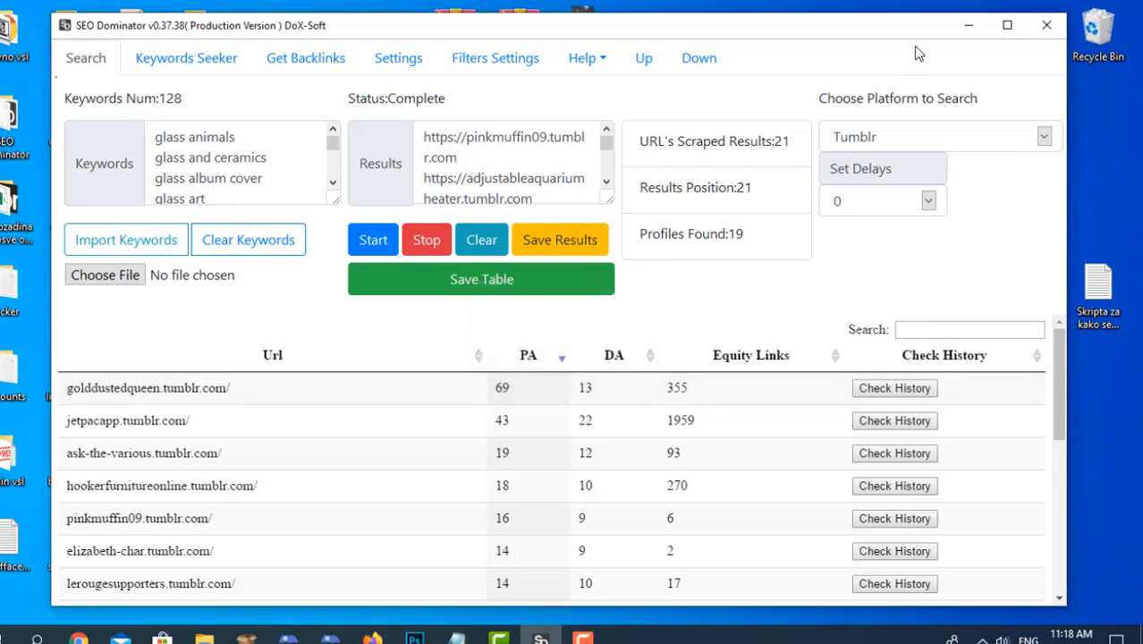
Move the exported tumblr file to a free area of the desktop, then open it in Excel and widen the URL column.
left_click(967, 35)
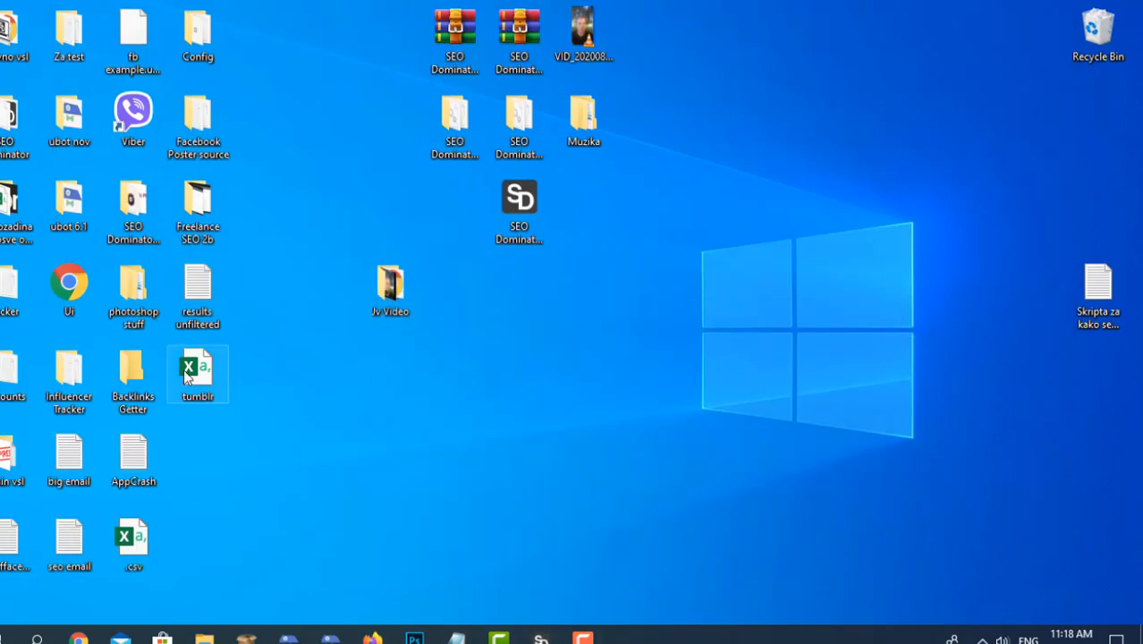
left_click_drag(191, 371, 589, 393)
double_click(590, 392)
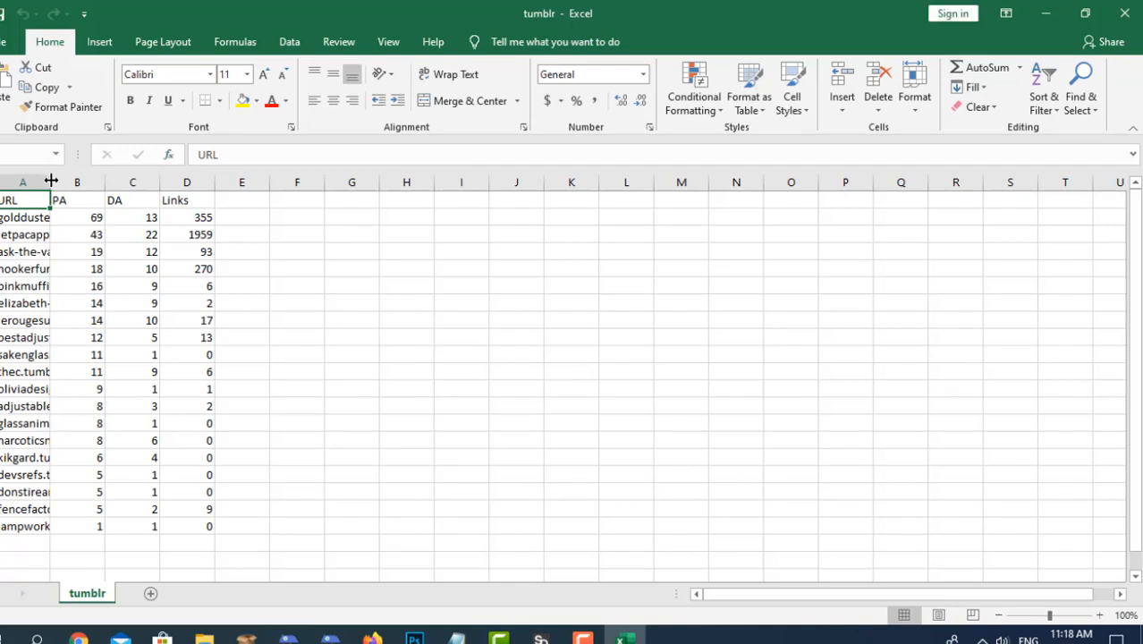
left_click_drag(51, 183, 345, 195)
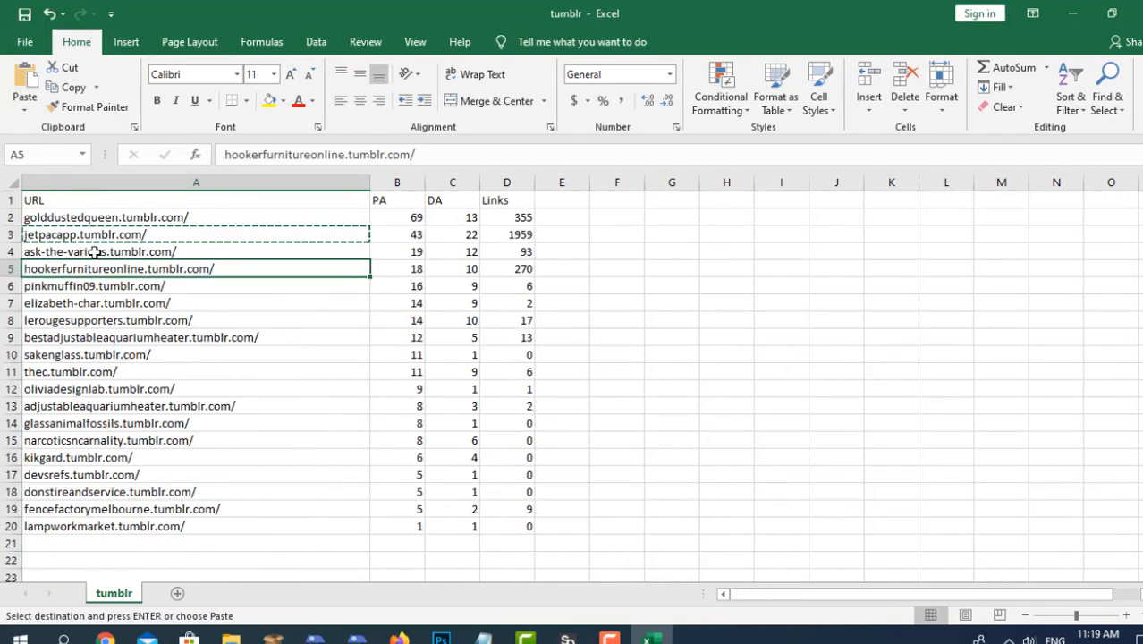
Copy the jetpacapp.tumblr.com URL from the sheet and open that address in Chrome.
left_click(96, 234)
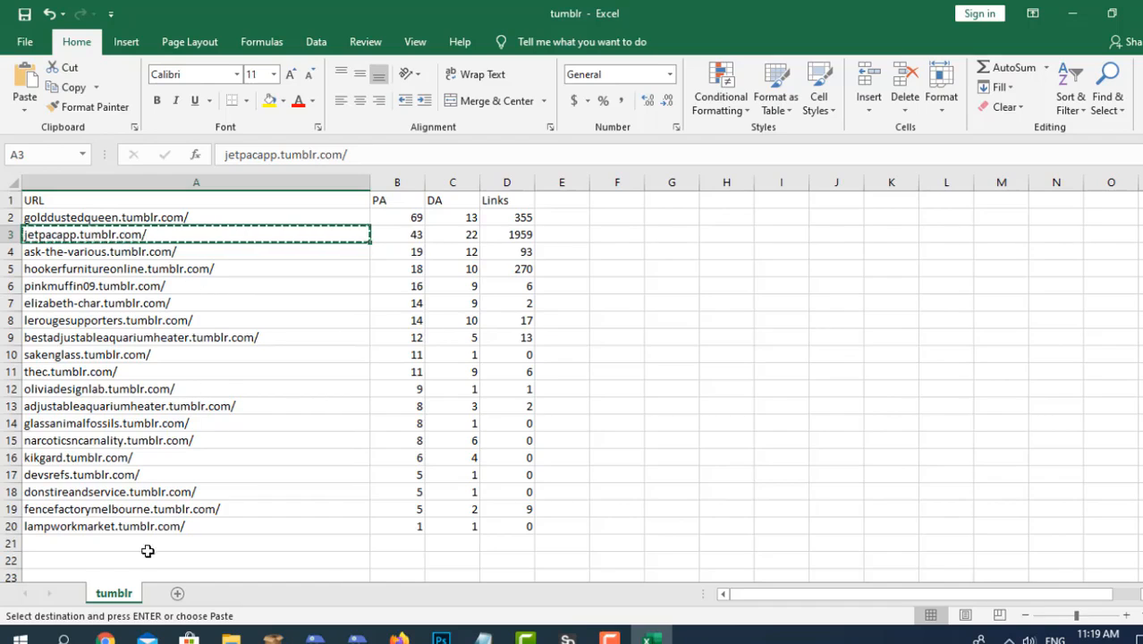
left_click(105, 637)
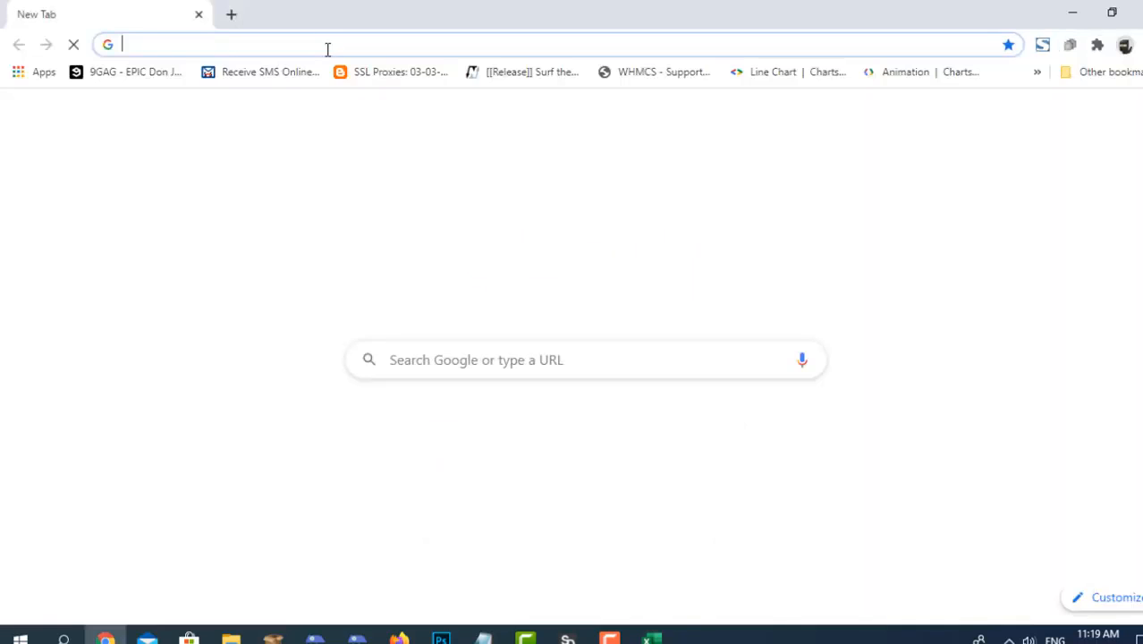
left_click(328, 49)
type("jetpacapp.tumblr.com/")
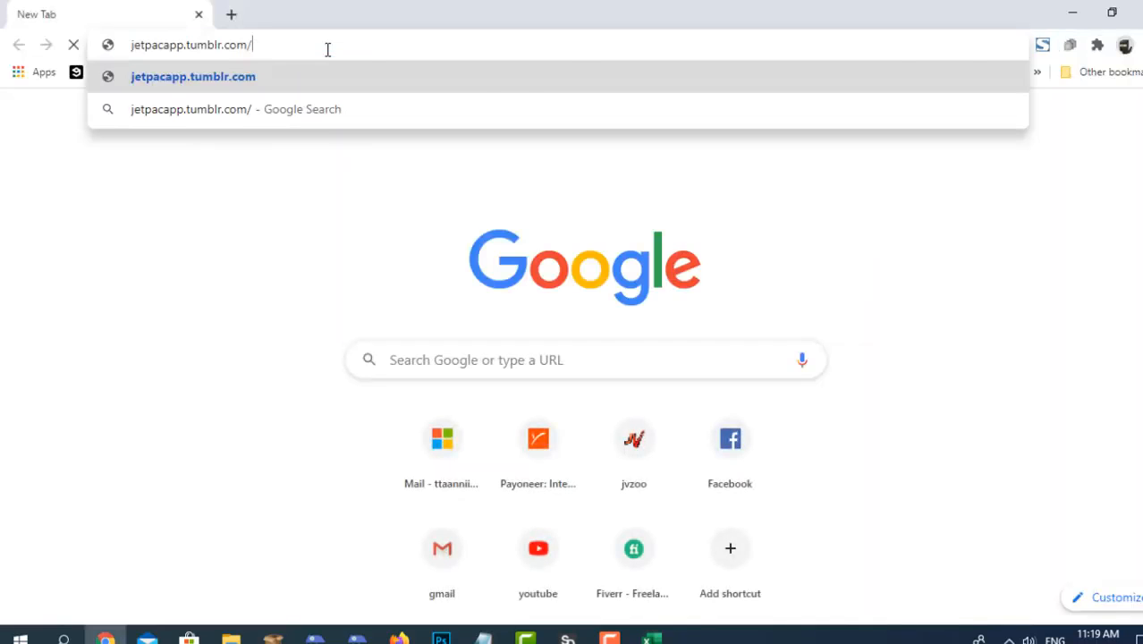
key("Return")
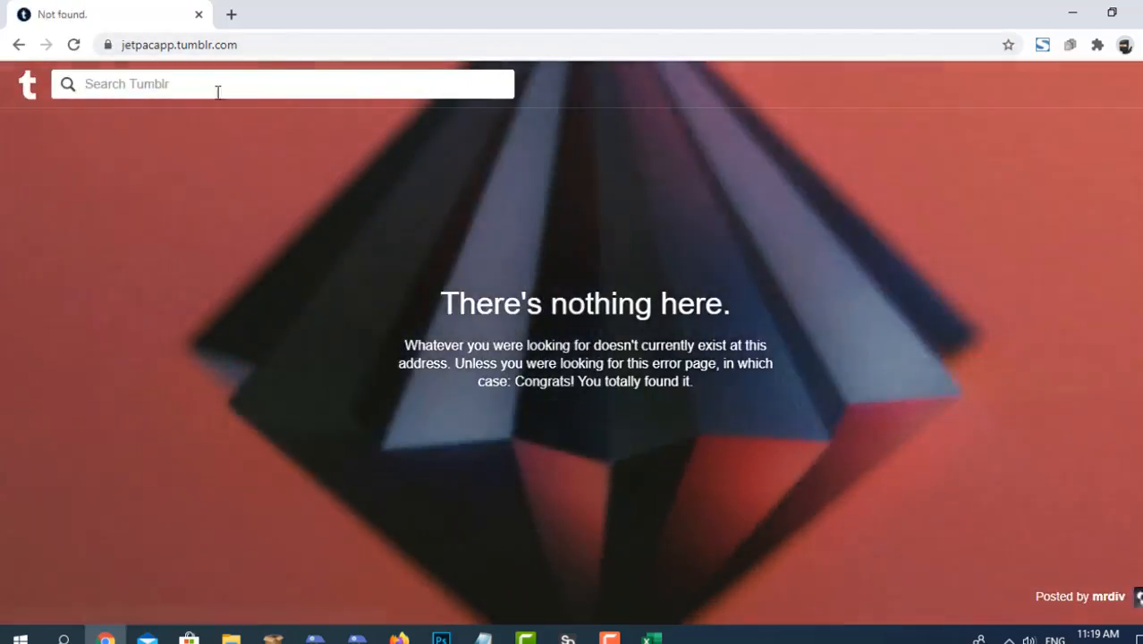
Go to Tumblr's explore page and open the form for creating a new blog from the account's blog list.
left_click(181, 46)
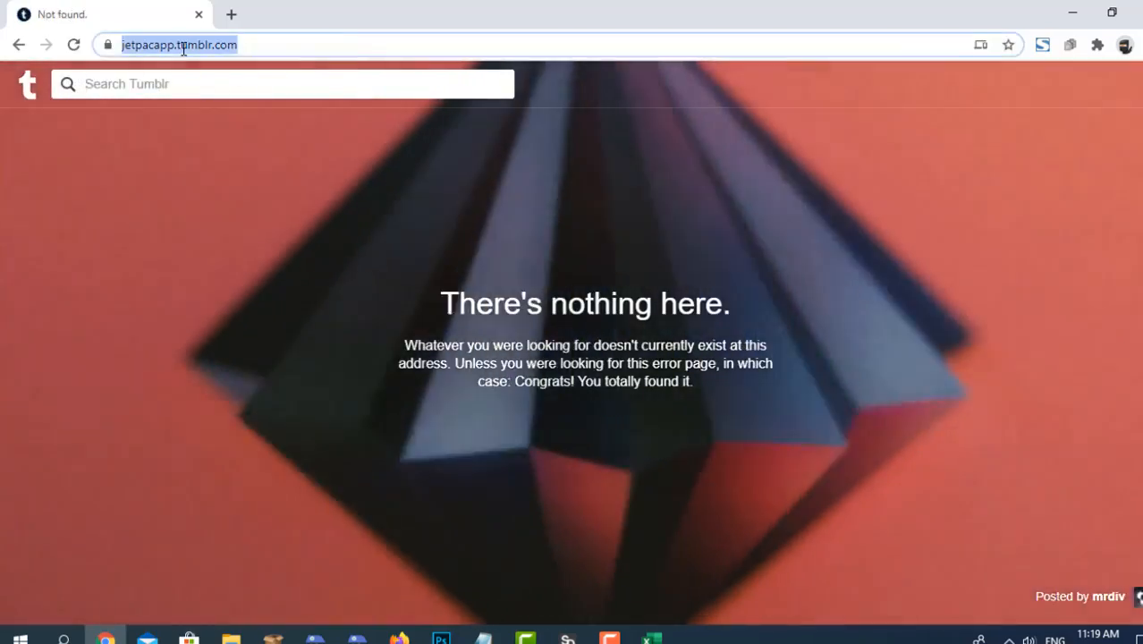
type("tum")
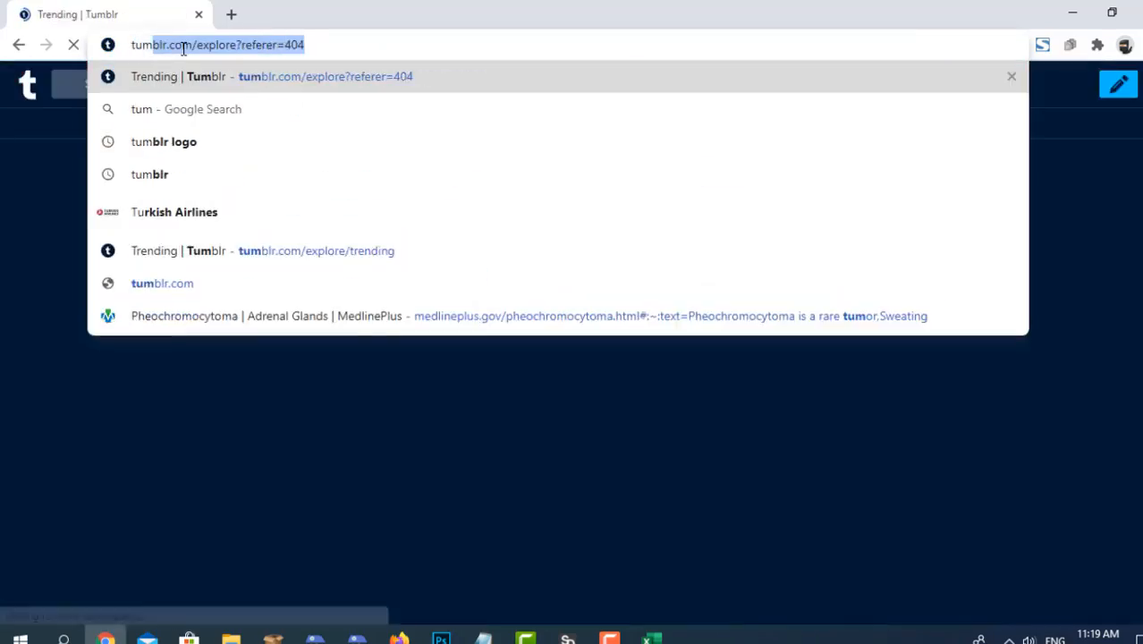
type("bl")
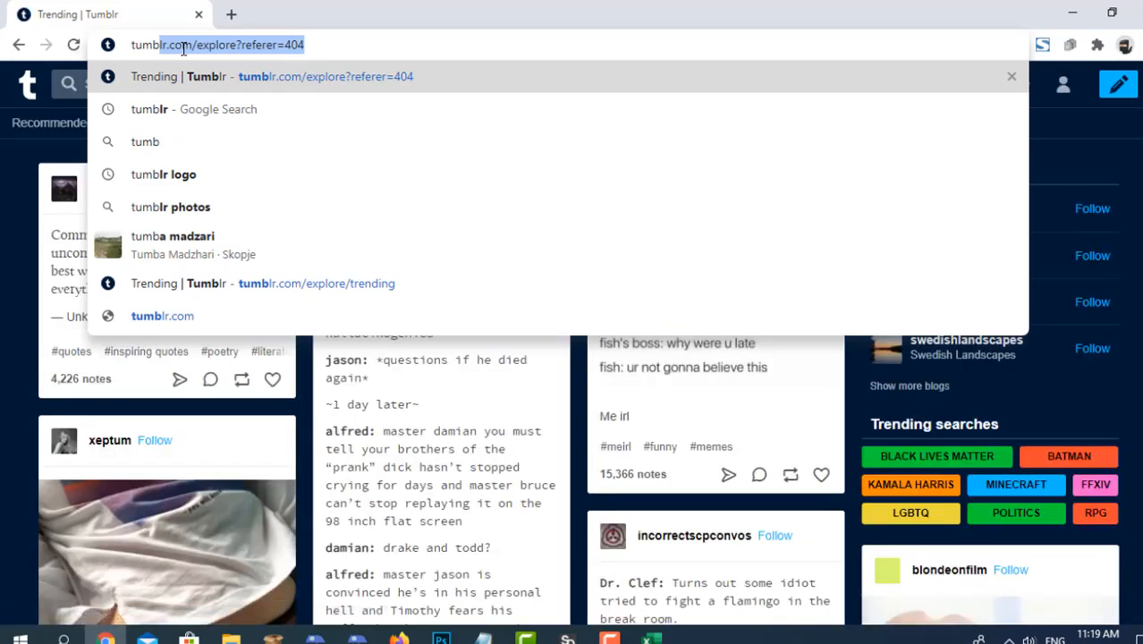
key("Return")
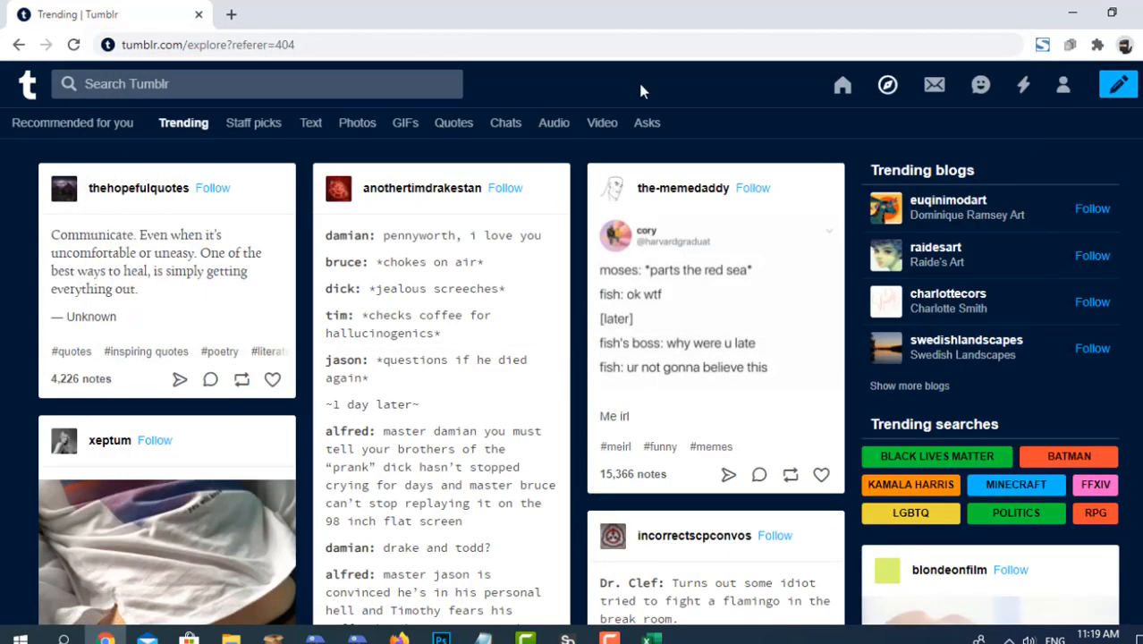
left_click(1064, 87)
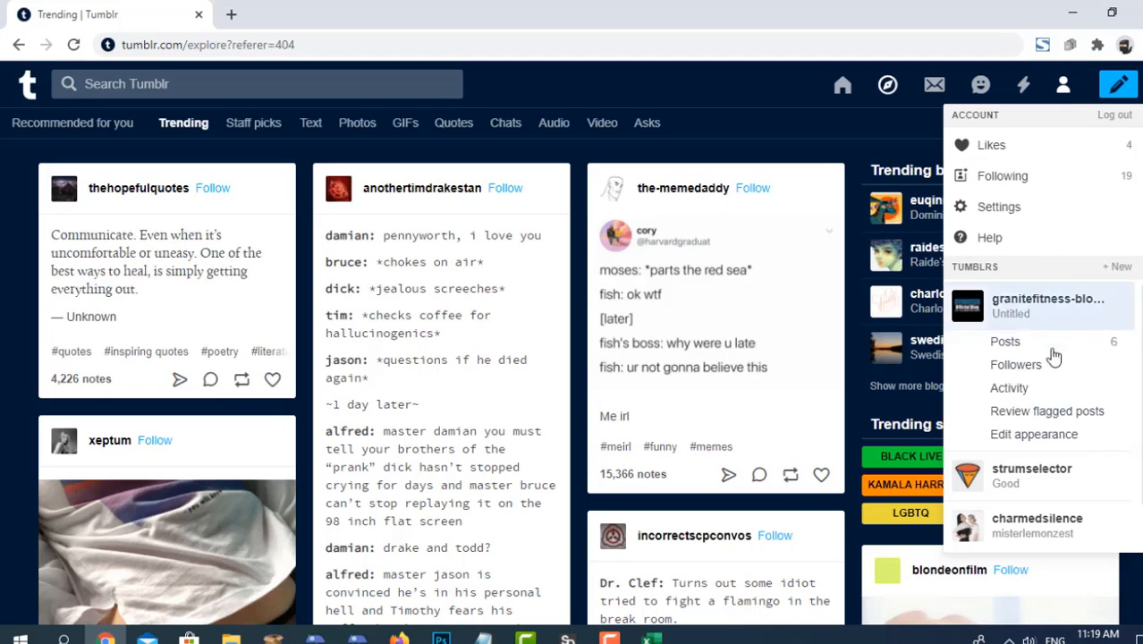
scroll(1045, 408, "down", 1)
scroll(1029, 357, "up", 1)
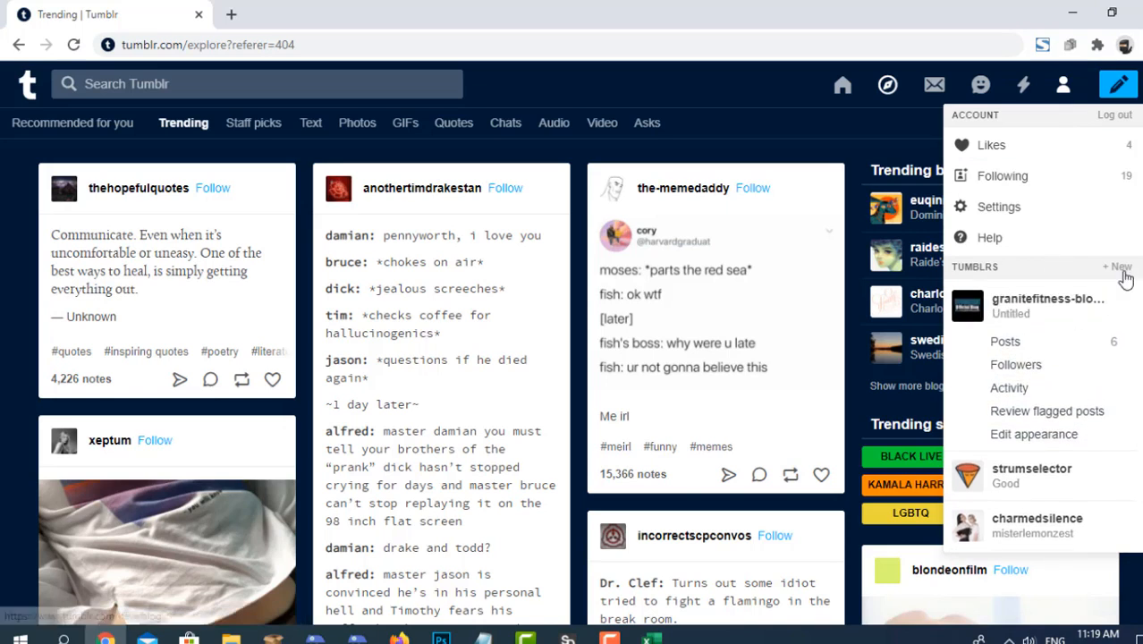
left_click(1123, 272)
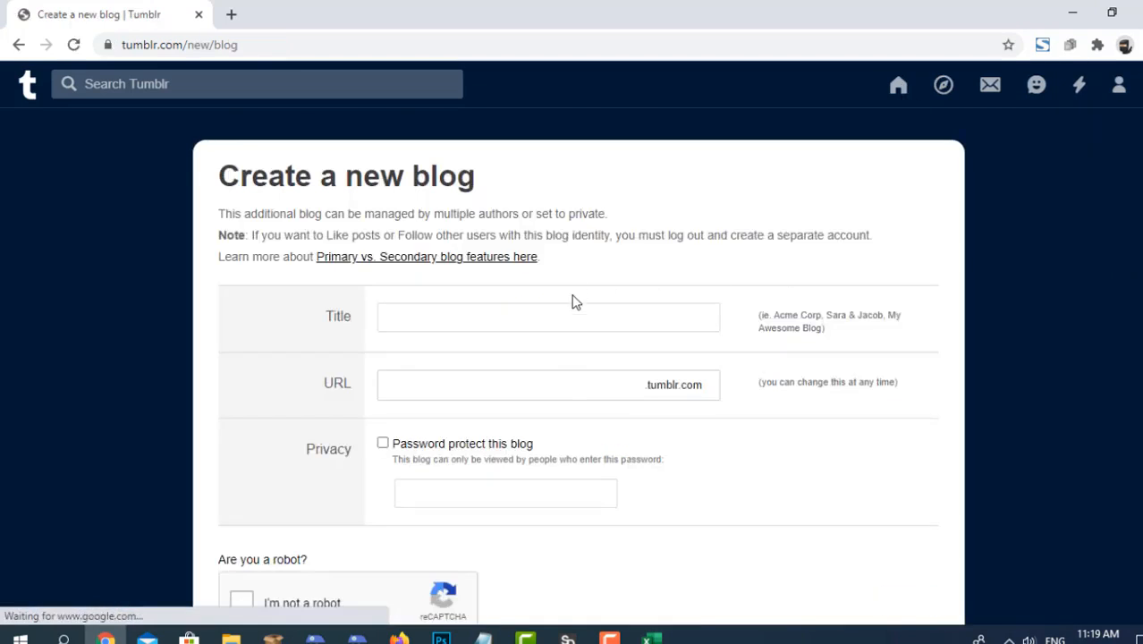
Paste the copied address as the new blog's URL and trim it to jetpacapp.
left_click(571, 382)
type("jetpacapp.tumblr.com/")
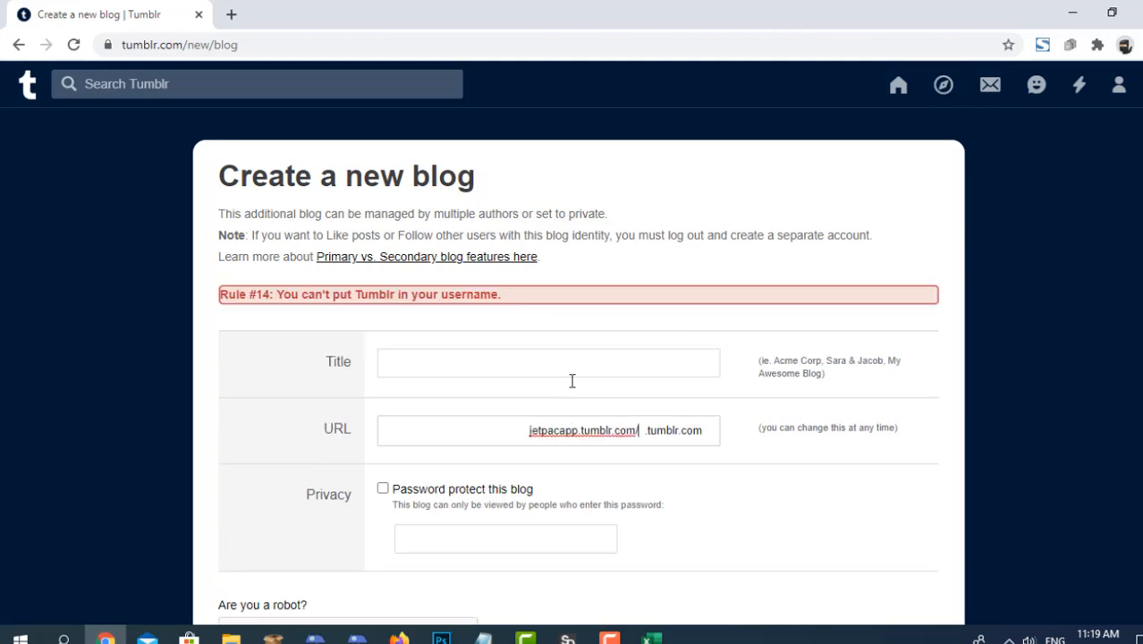
left_click_drag(580, 431, 715, 439)
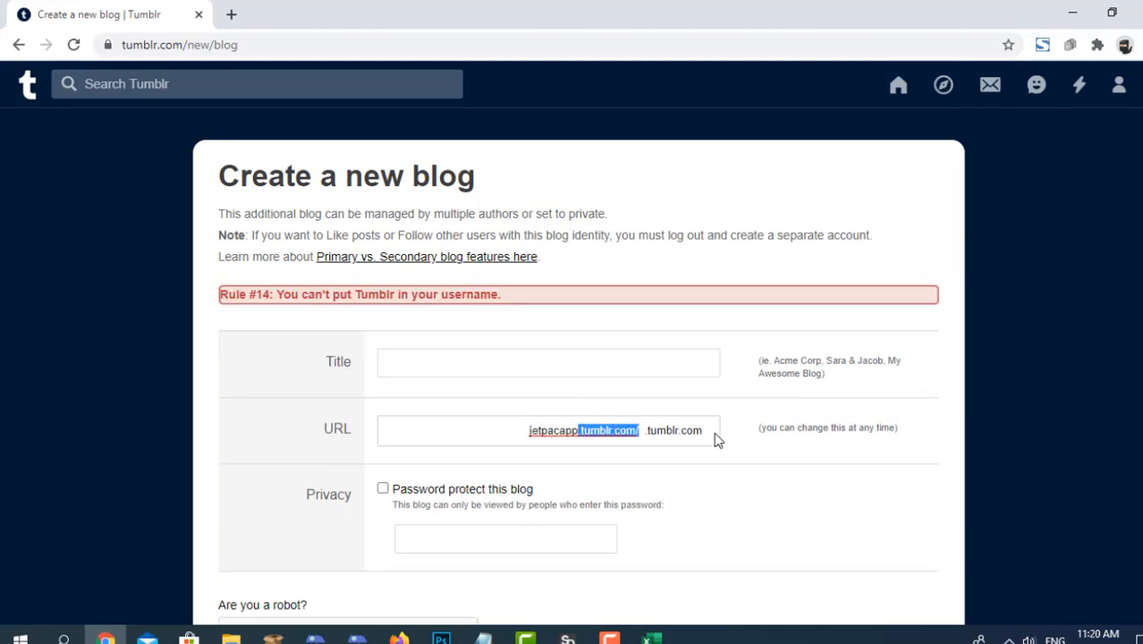
key("BackSpace")
key("ctrl+a")
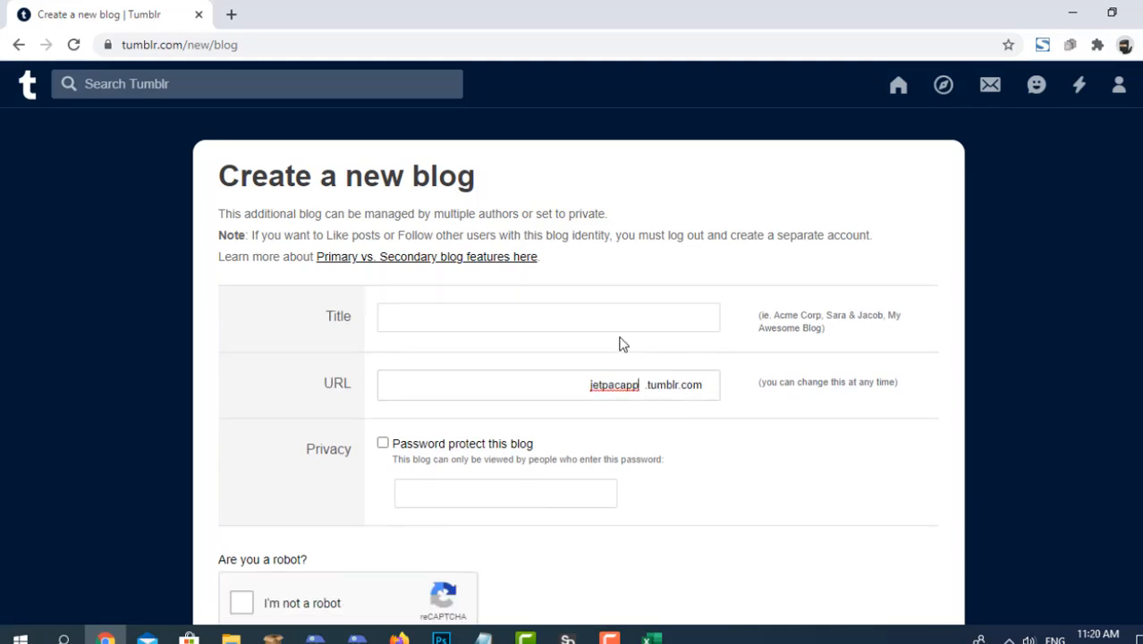
Title the new blog Jet Pack, complete the robot check, try to create the blog, and check the form's response.
left_click(611, 321)
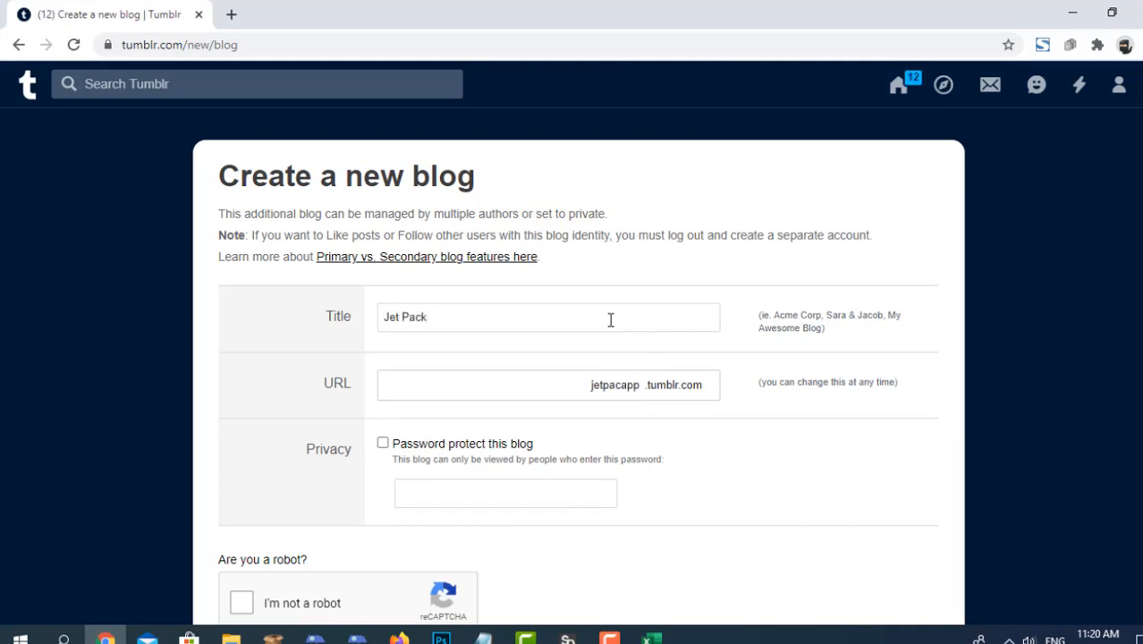
scroll(609, 321, "down", 2)
left_click(243, 474)
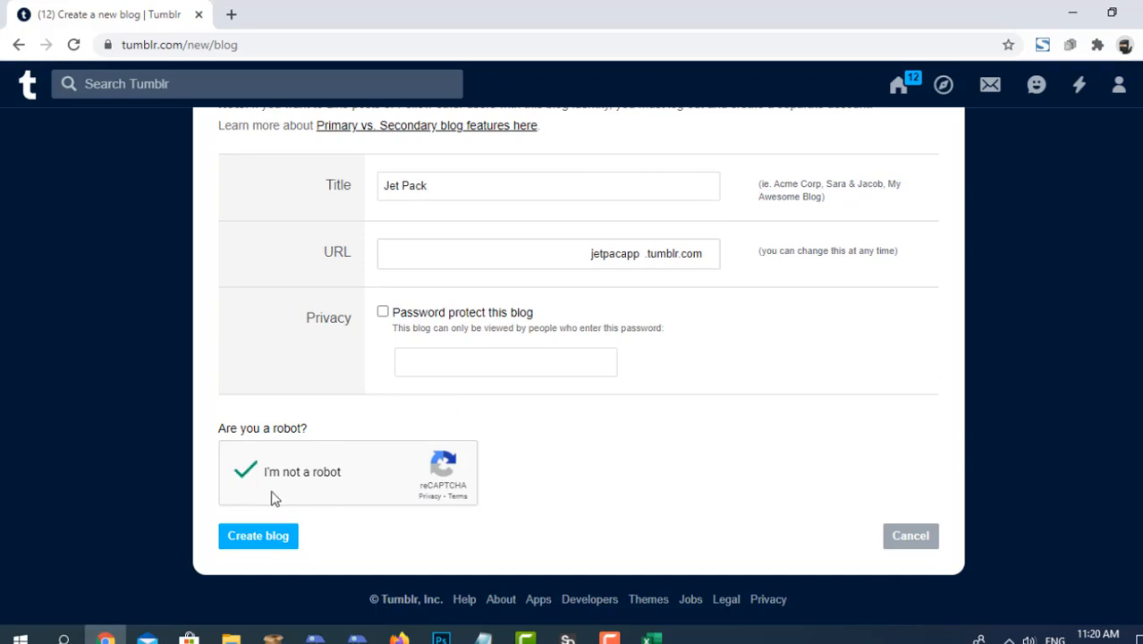
left_click(271, 540)
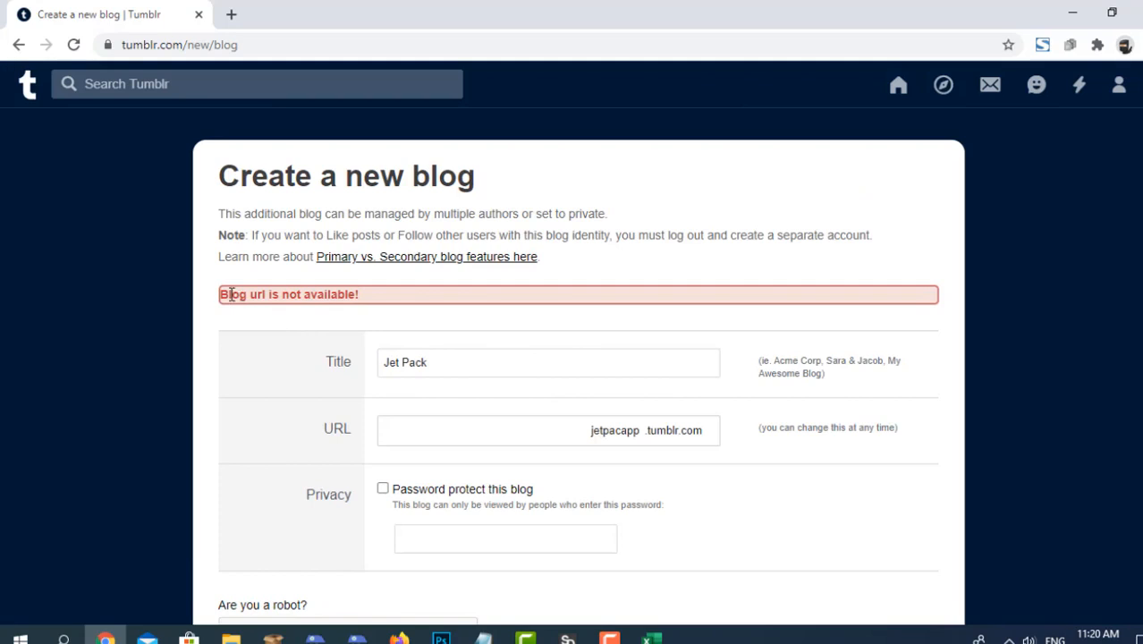
left_click_drag(223, 295, 364, 295)
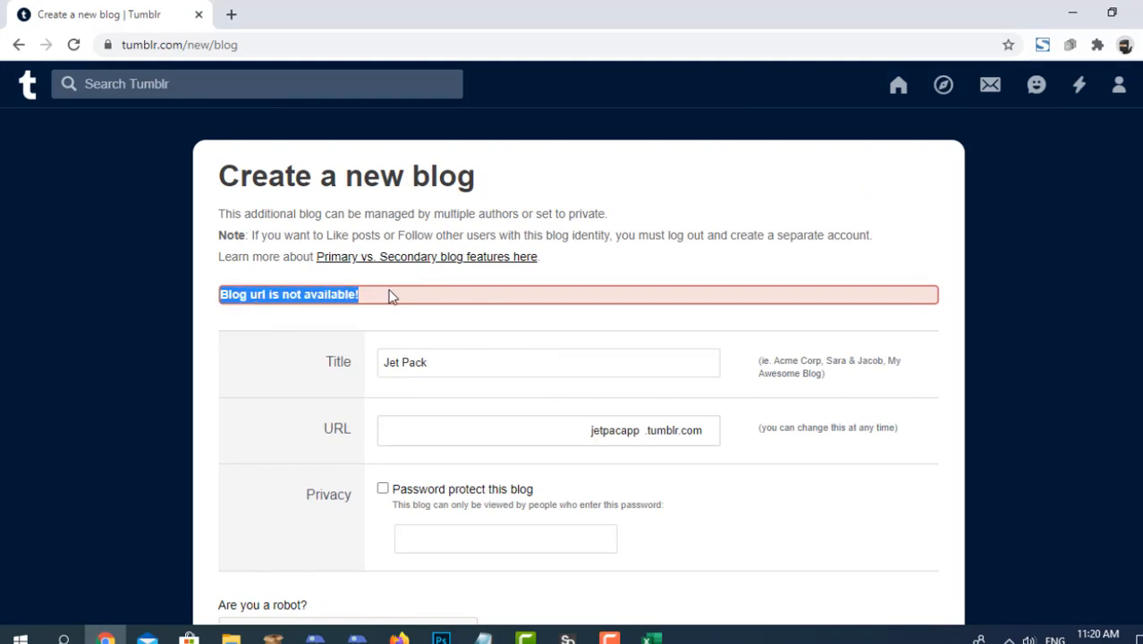
left_click(367, 283)
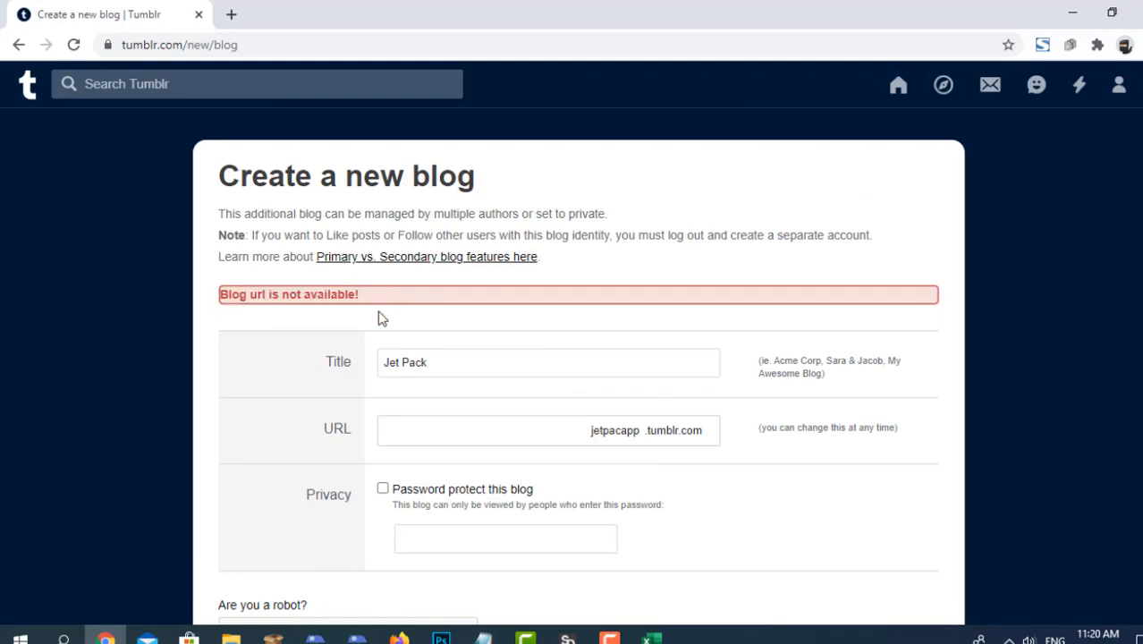
scroll(358, 277, "down", 1)
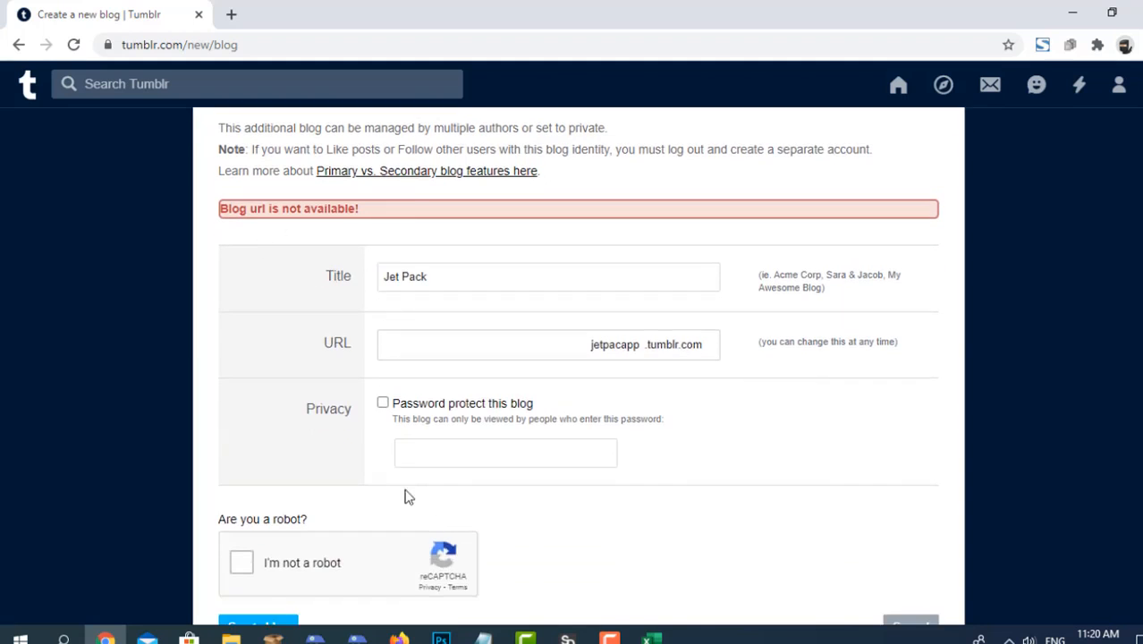
Switch to the tumblr sheet in Excel and copy the ask-the-various.tumblr.com URL text from its cell.
left_click(653, 637)
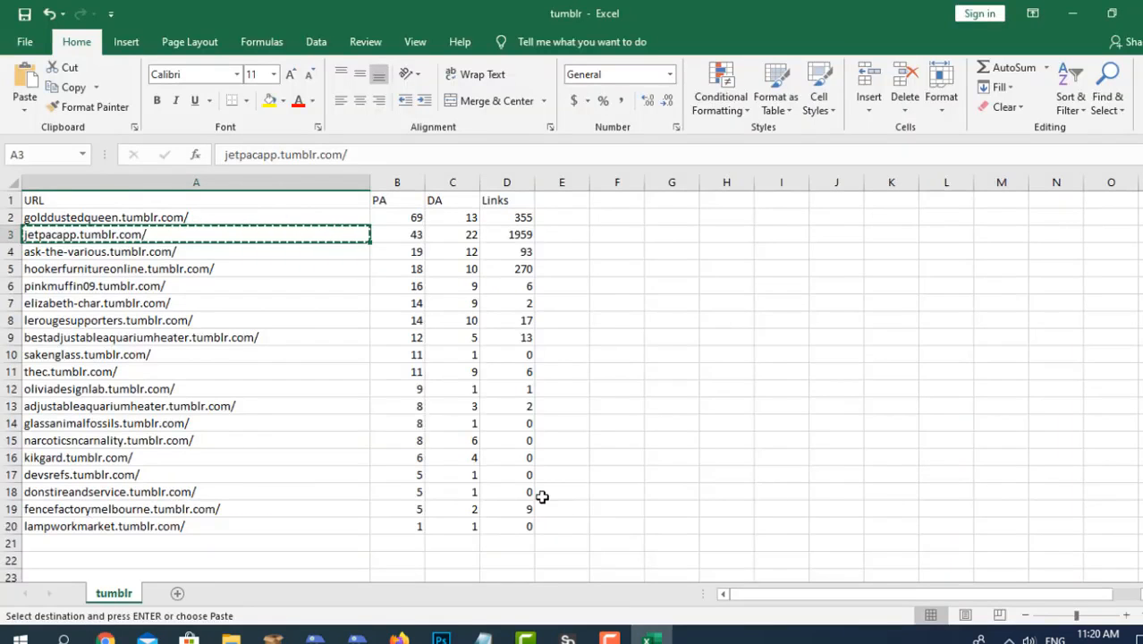
left_click(578, 235)
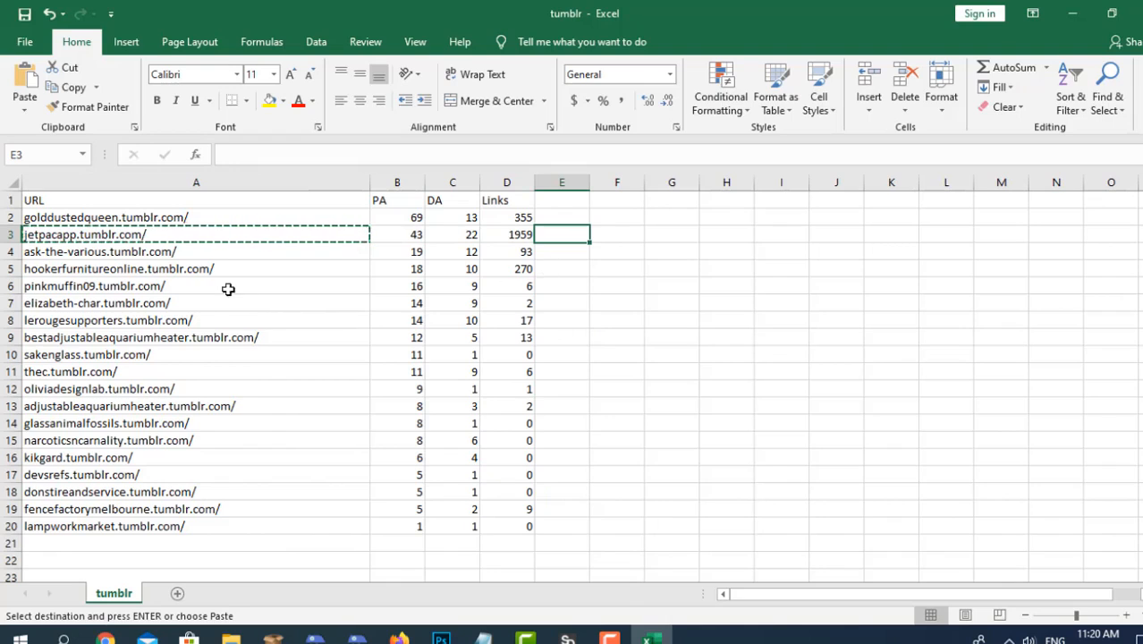
left_click(157, 253)
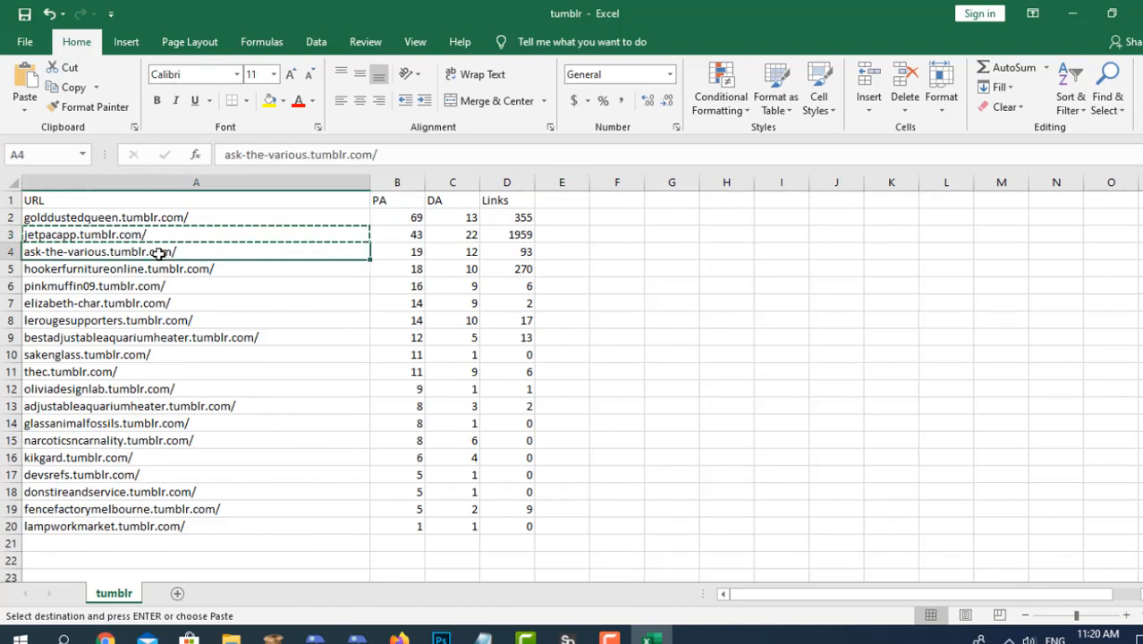
double_click(160, 252)
left_click_drag(188, 252, 23, 252)
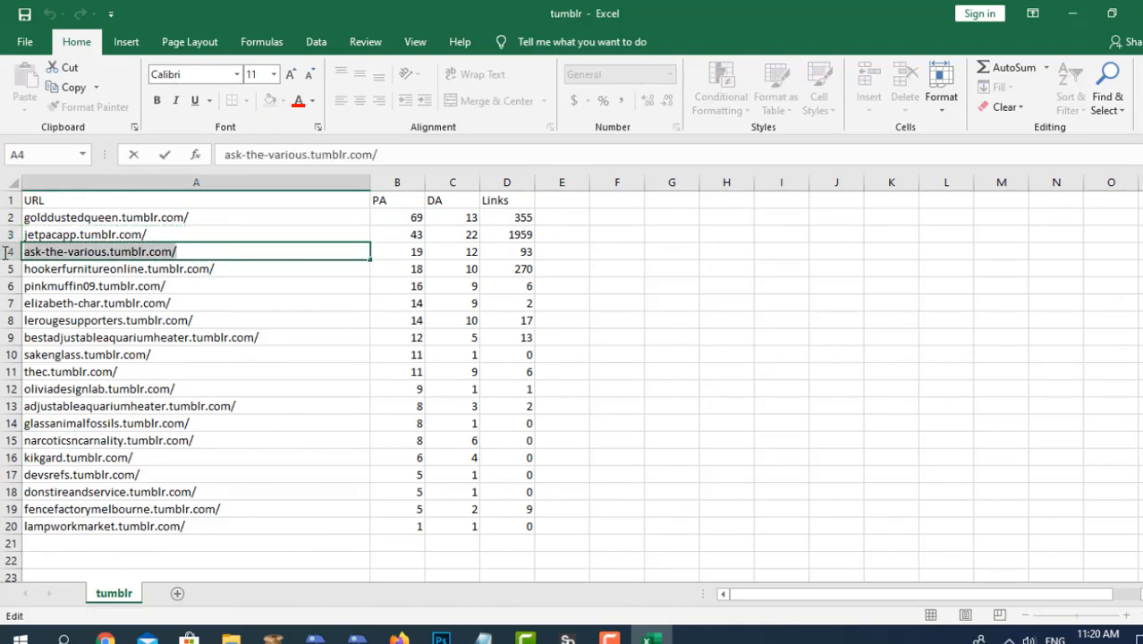
key("ctrl+c")
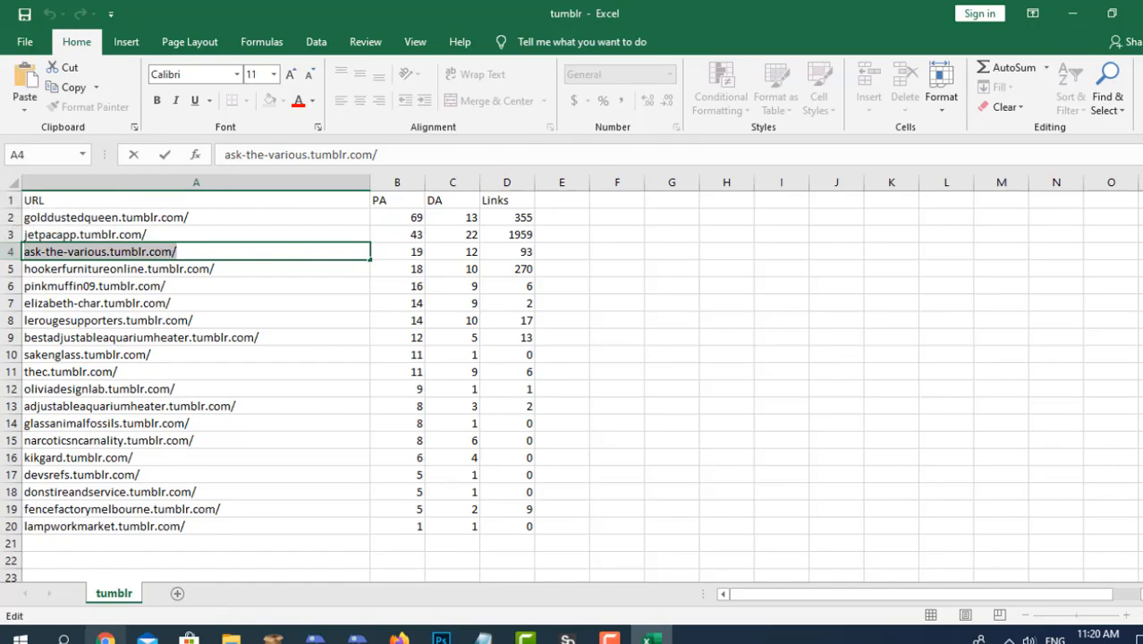
Switch to the Tumblr form, replace the new blog's URL with the copied address, and trim it to ask-the-various.
left_click(106, 637)
double_click(469, 353)
key("ctrl+v")
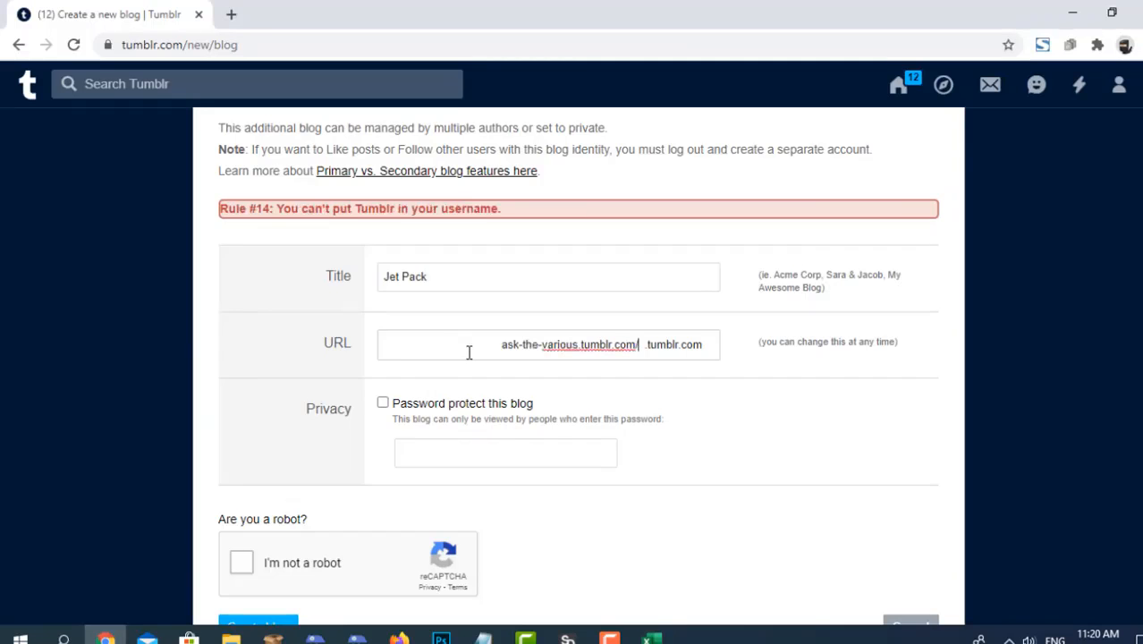
left_click_drag(583, 345, 660, 351)
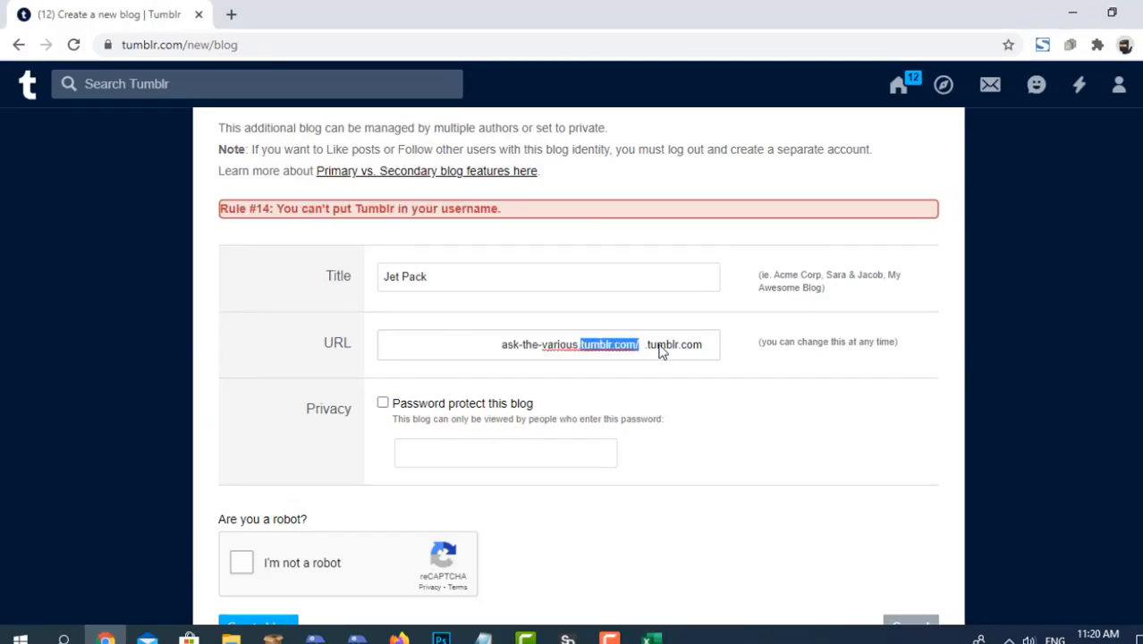
key("BackSpace")
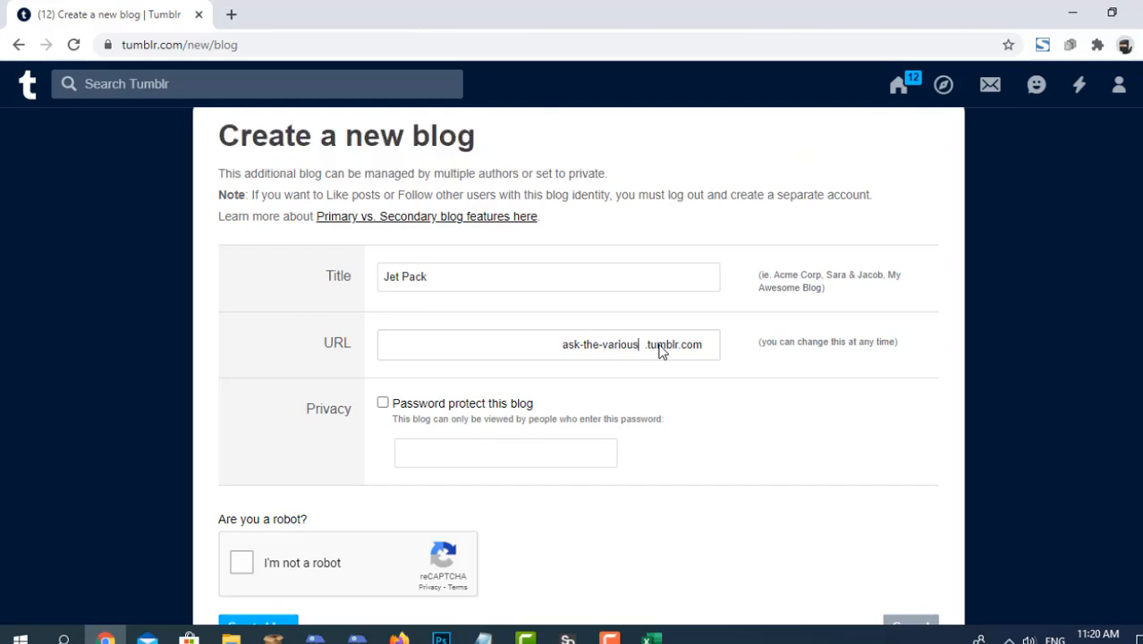
Complete the robot check and try to create the blog with the ask-the-various URL.
left_click(242, 562)
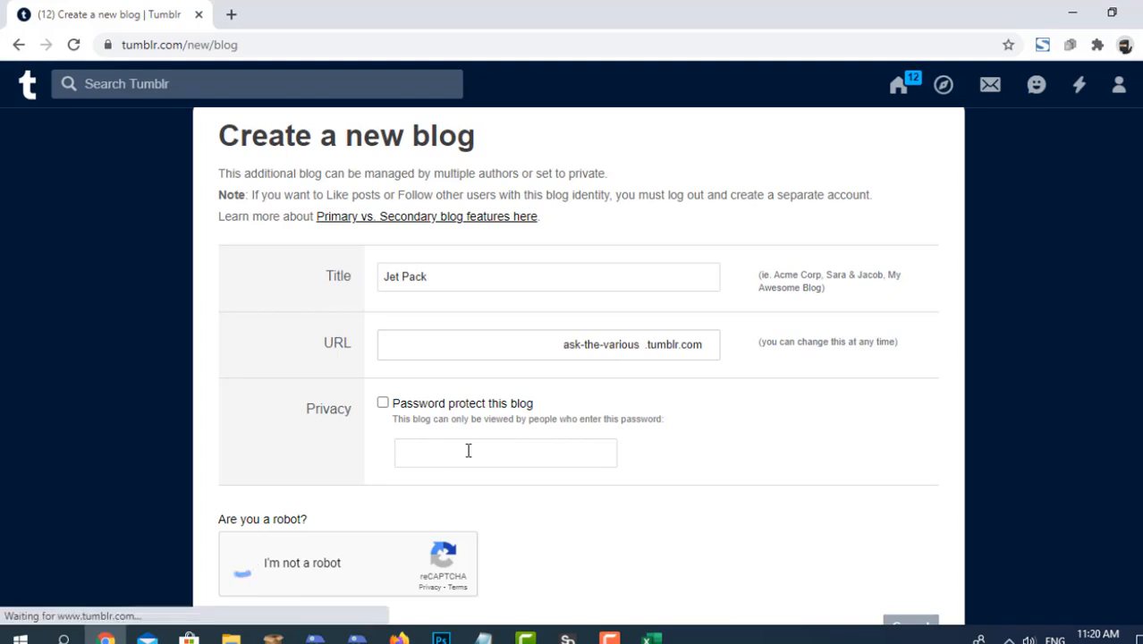
scroll(499, 446, "down", 2)
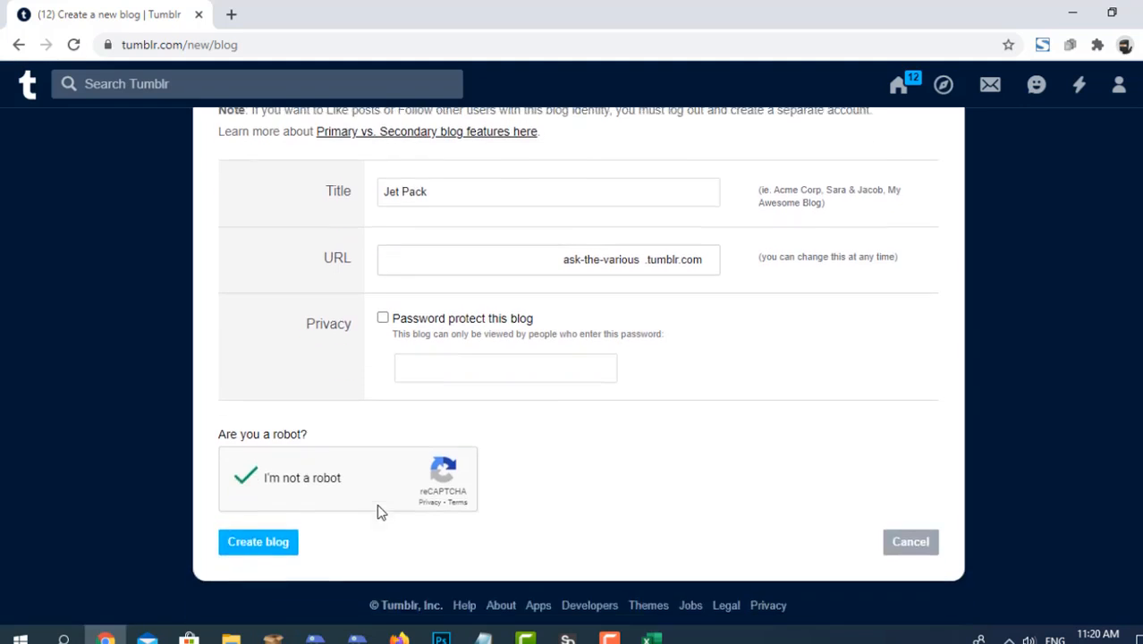
left_click(272, 544)
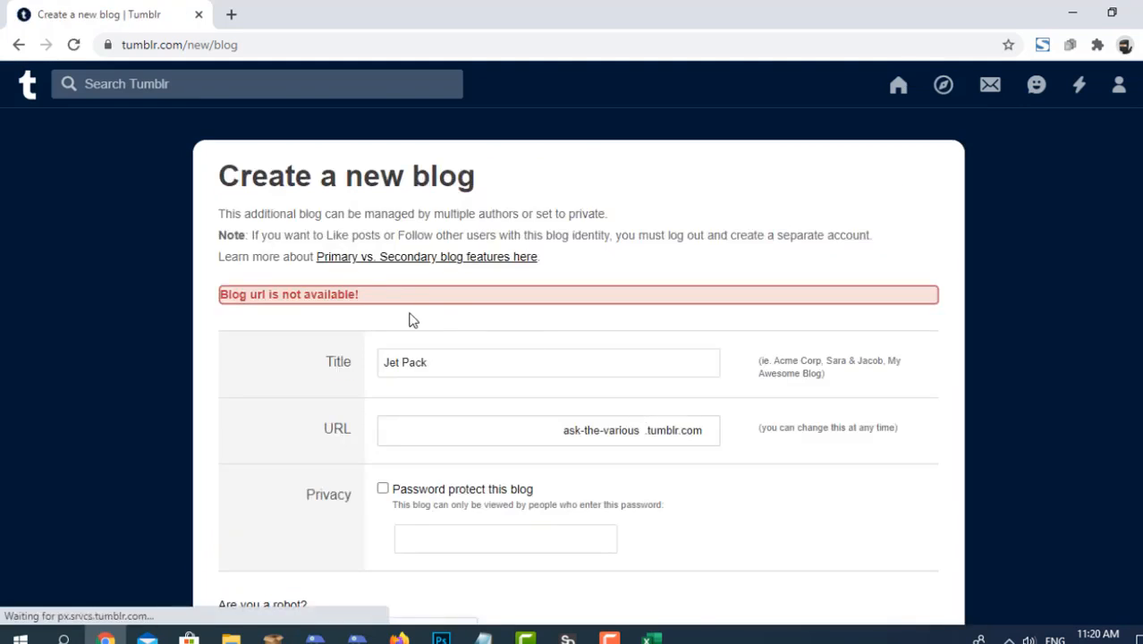
Switch to the tumblr sheet in Excel and copy the pinkmuffin09.tumblr.com URL text from its cell.
left_click(650, 638)
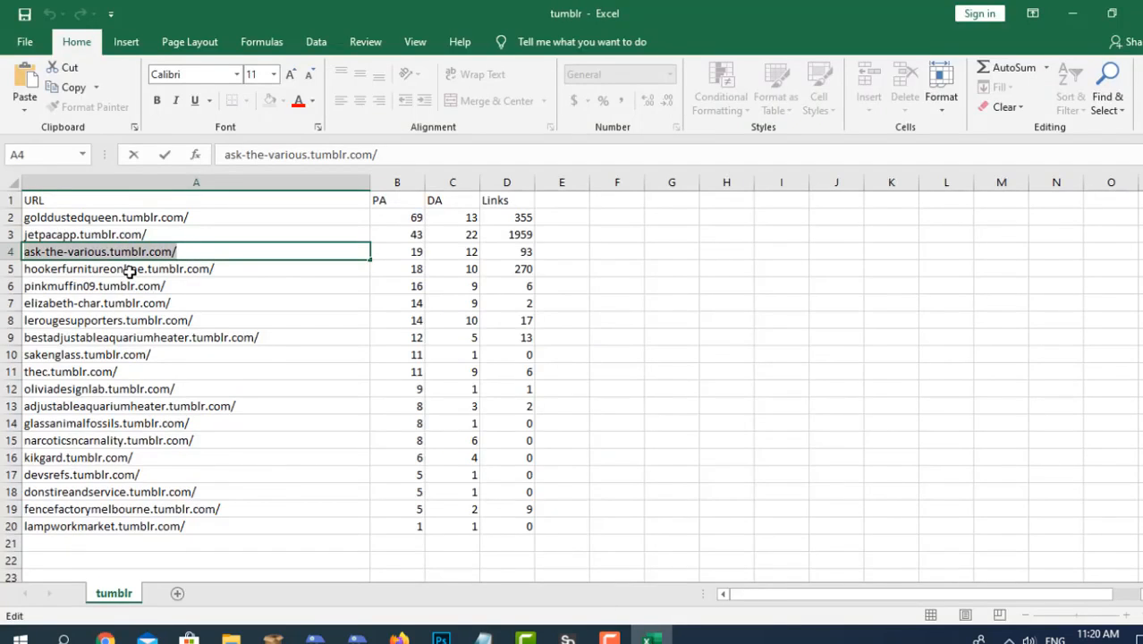
left_click(130, 271)
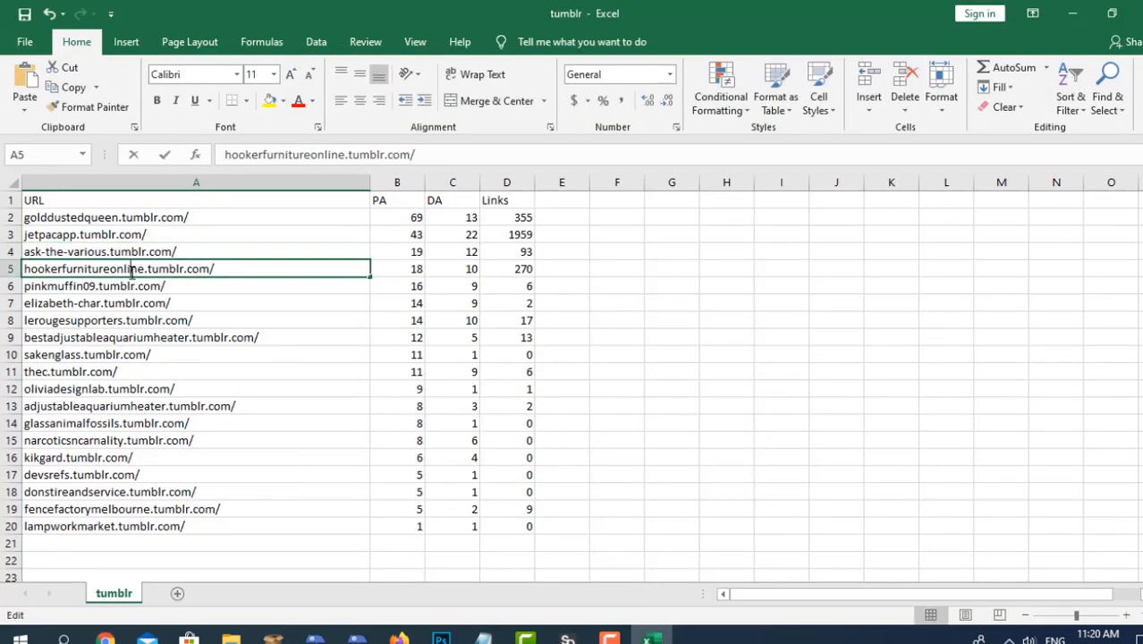
triple_click(129, 271)
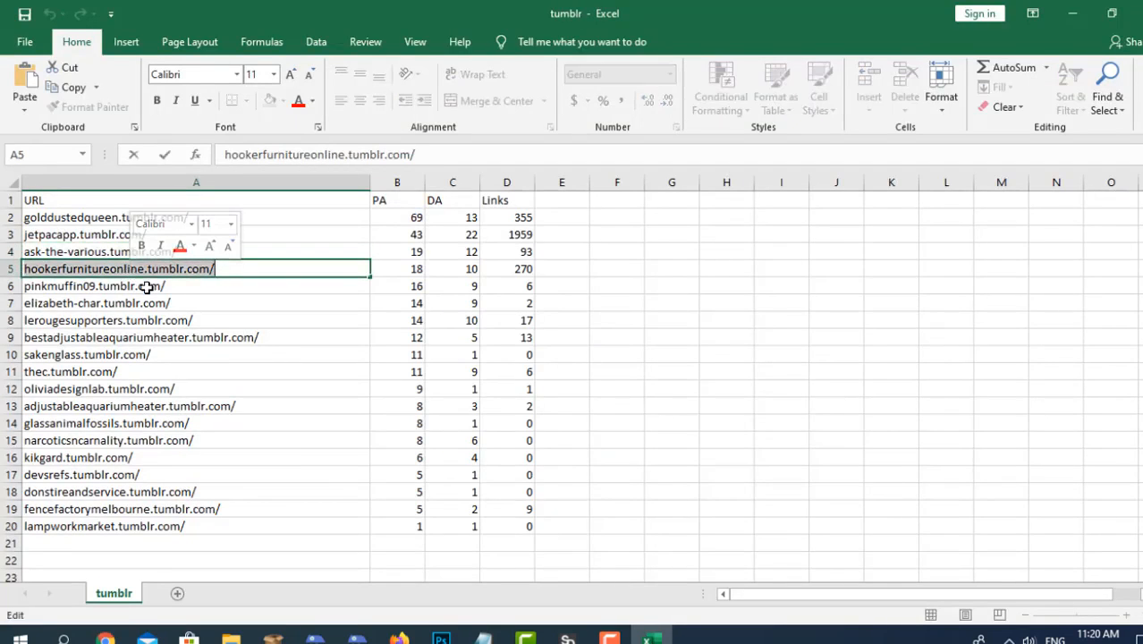
left_click(146, 287)
triple_click(147, 288)
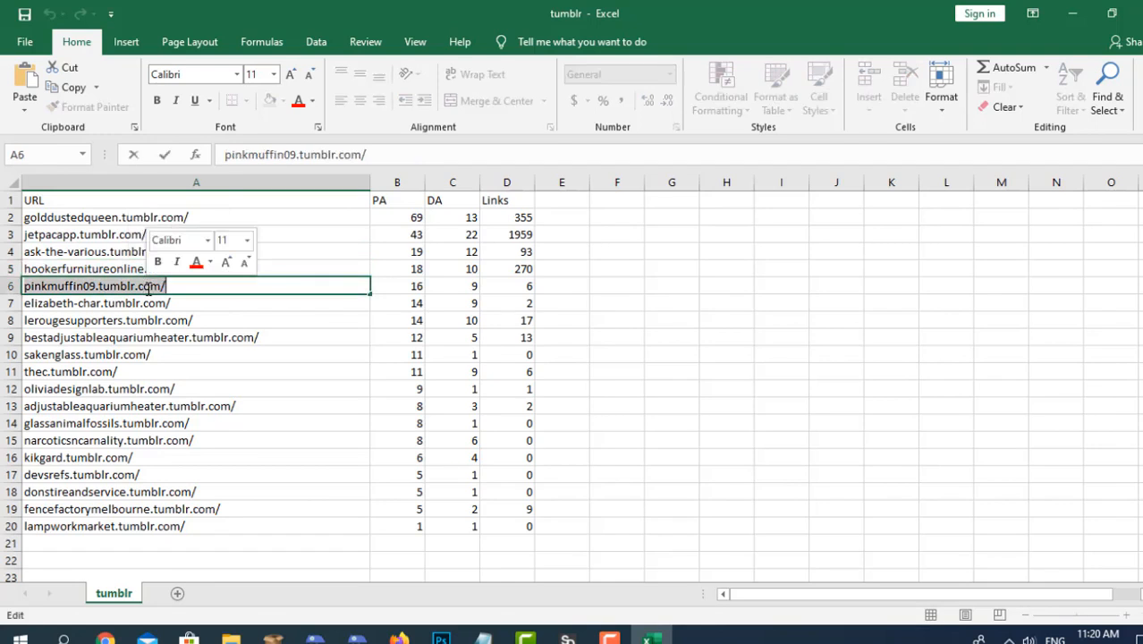
key("ctrl+c")
Return to the Tumblr form, replace the blog URL with the copied address, and trim it to pinkmuffin09.
left_click(106, 639)
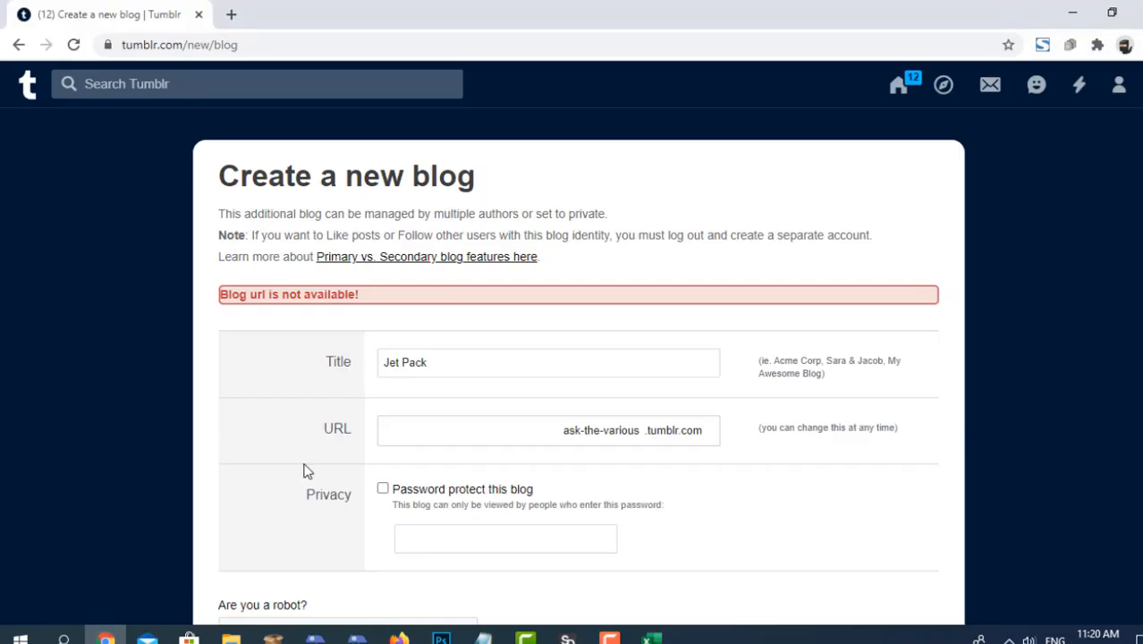
triple_click(437, 435)
key("ctrl+v")
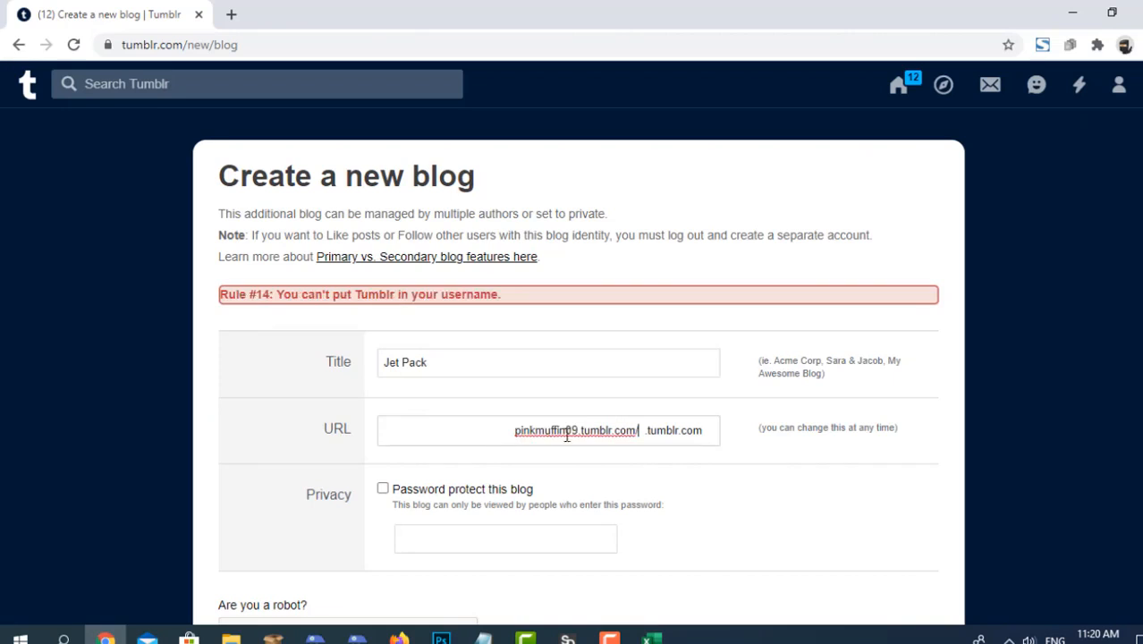
key("BackSpace")
key("BackSpace")
key("BackSpace")
key("BackSpace")
key("BackSpace")
key("BackSpace")
key("BackSpace")
key("BackSpace")
key("BackSpace")
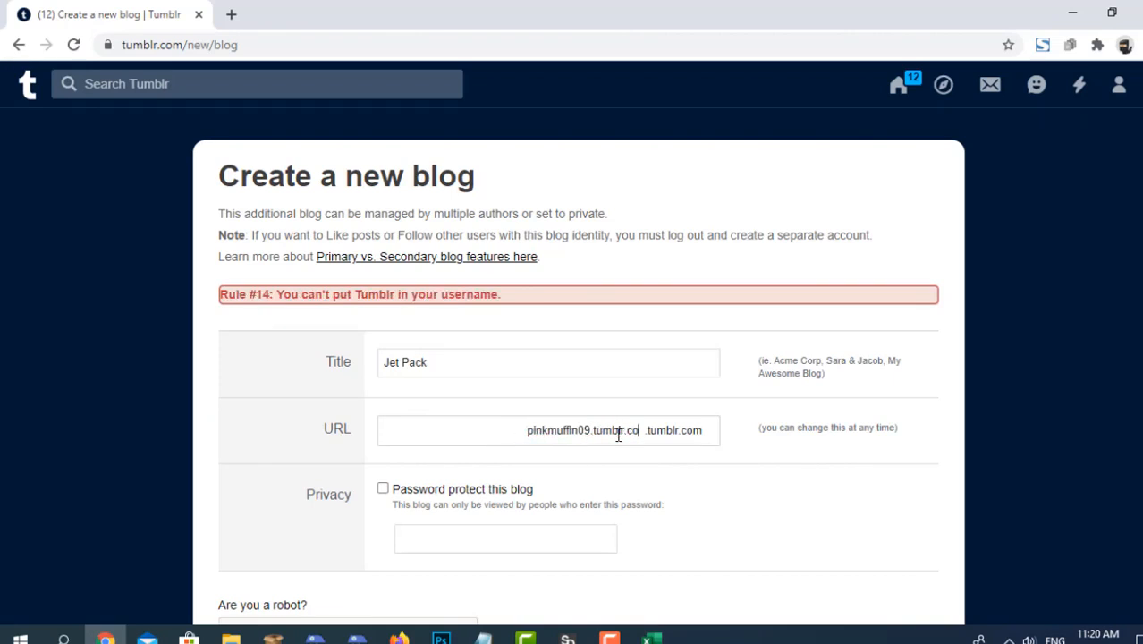
key("BackSpace")
key("BackSpace")
key("BackSpace")
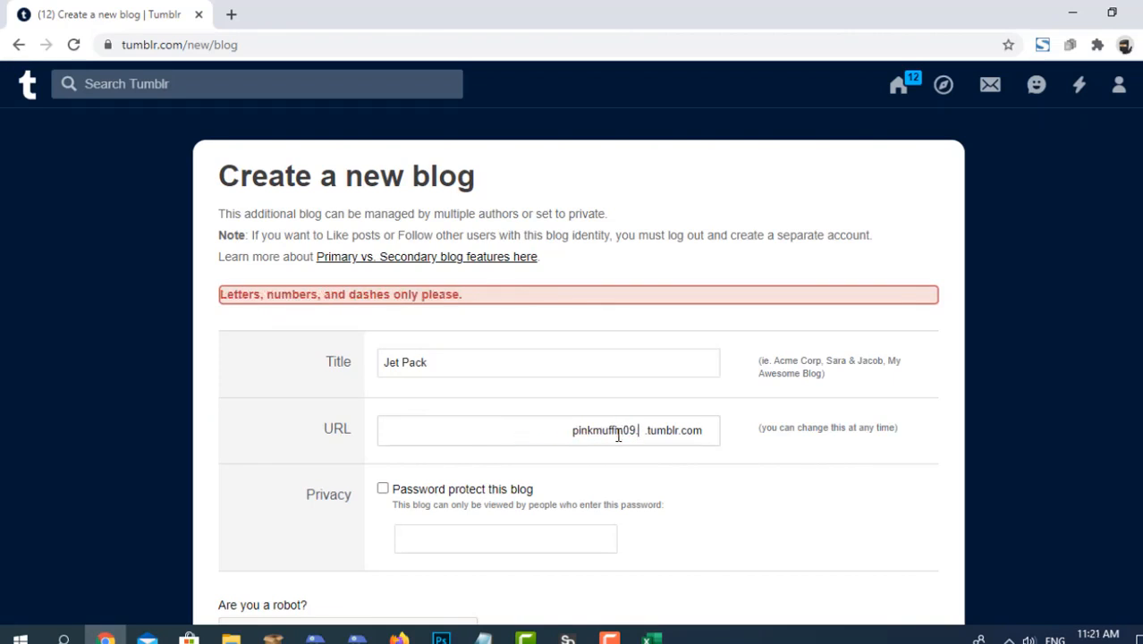
Complete the robot check and create the Jet Pack blog at the pinkmuffin09 URL.
scroll(234, 435, "down", 2)
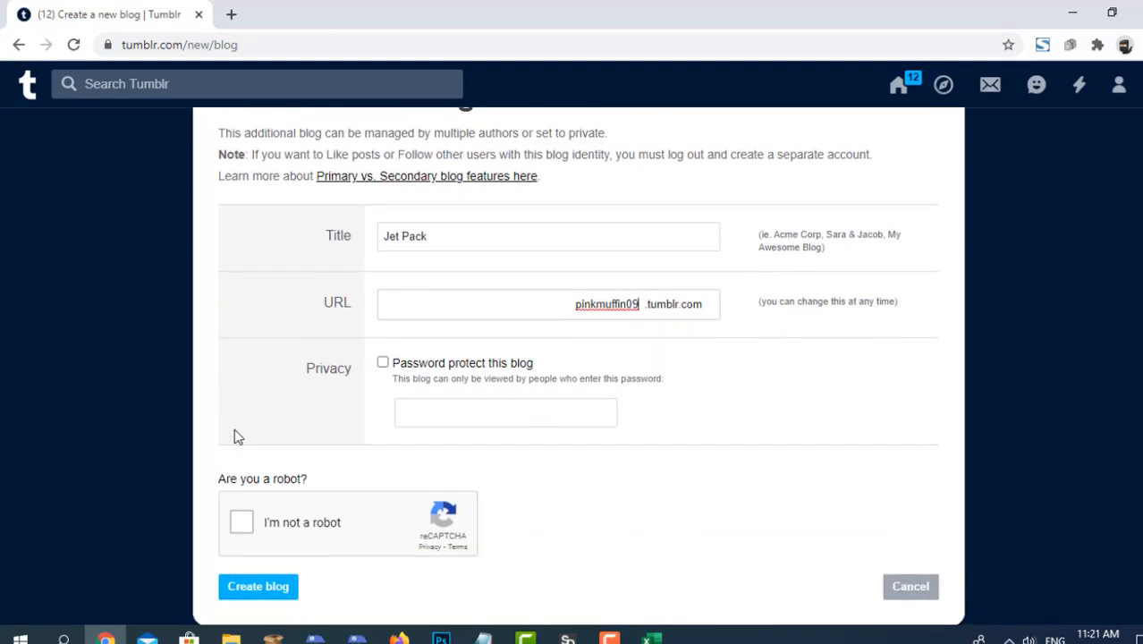
left_click(240, 473)
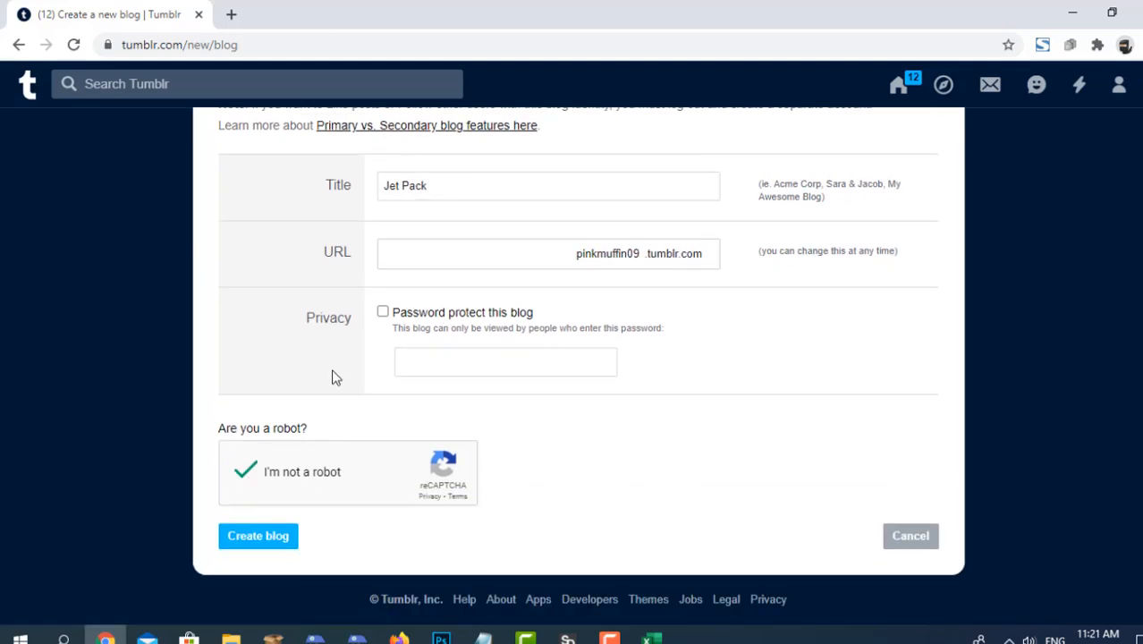
scroll(325, 384, "up", 1)
scroll(321, 386, "down", 1)
left_click(255, 535)
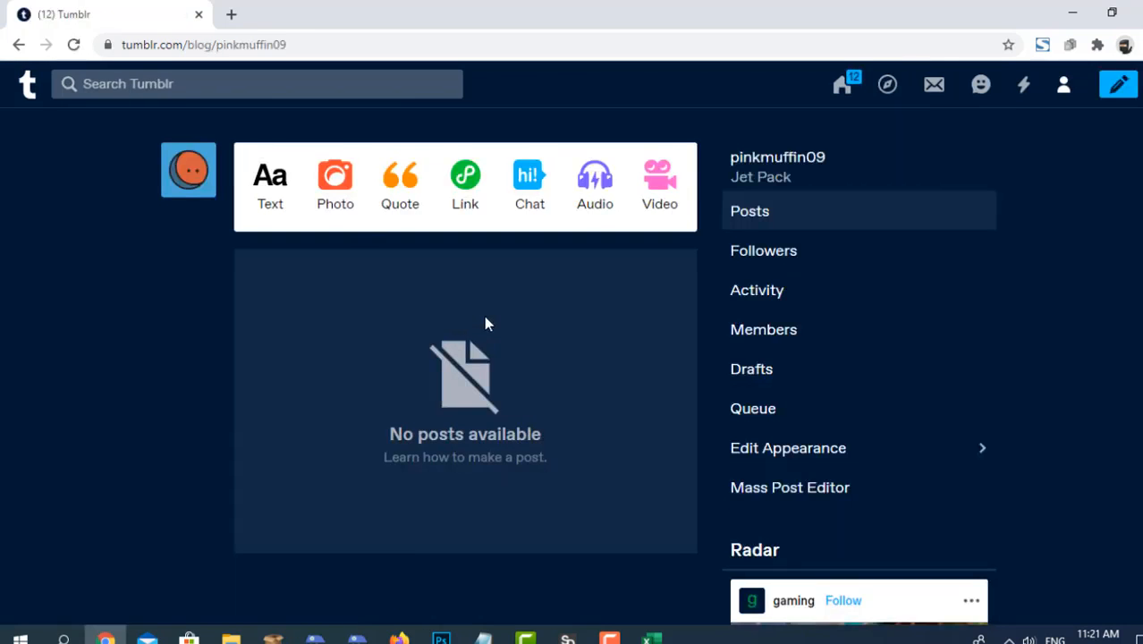
Switch to the Excel sheet and check the PA, DA and Links values in the pinkmuffin09 row.
left_click(651, 638)
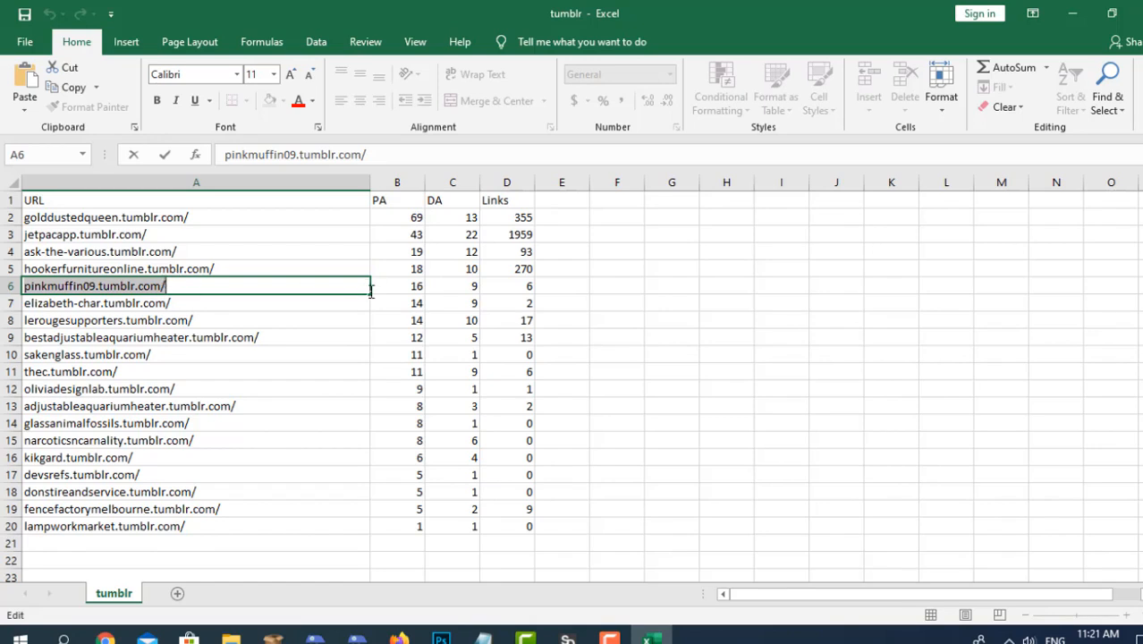
left_click(400, 290)
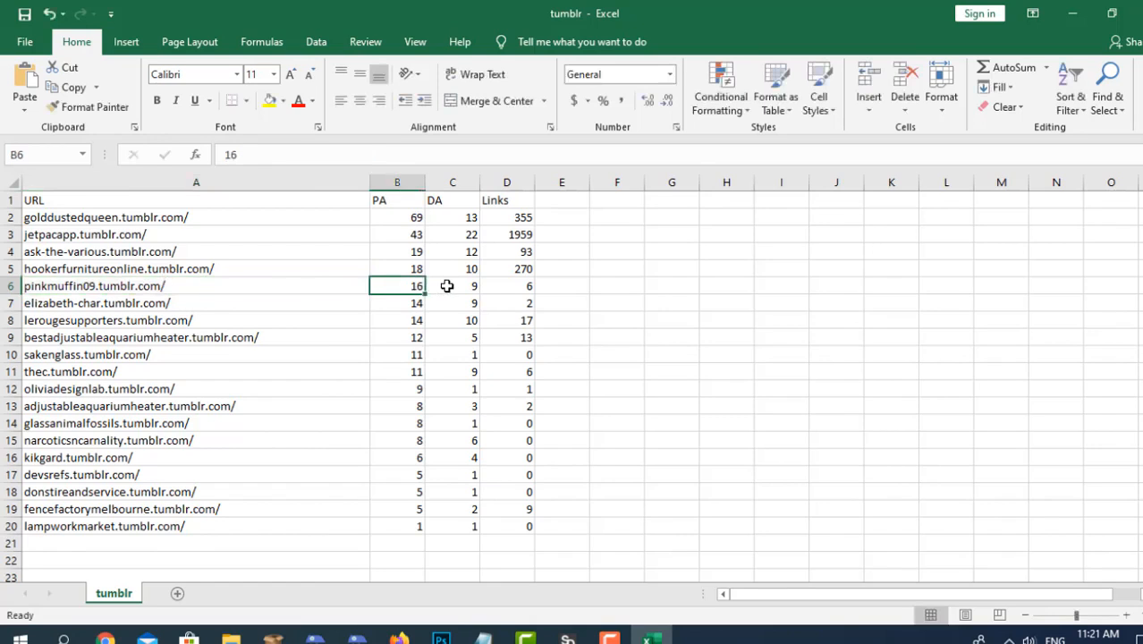
left_click(447, 286)
left_click(513, 286)
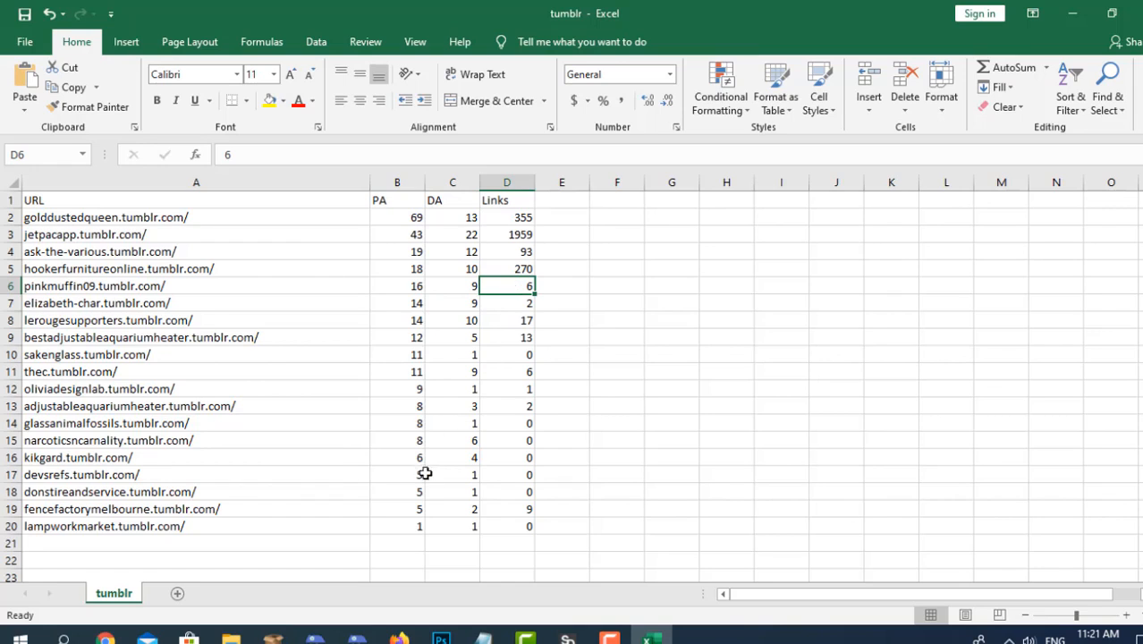
Return to Tumblr in the browser and look over the new pinkmuffin09 blog's page.
left_click(105, 637)
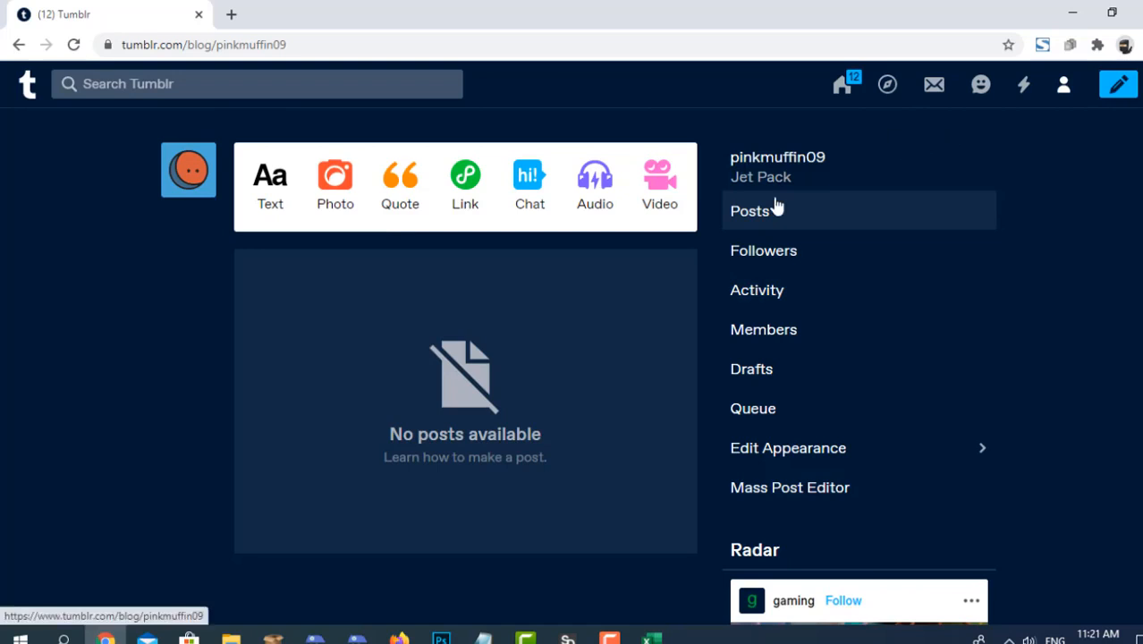
scroll(791, 255, "down", 3)
scroll(791, 255, "up", 3)
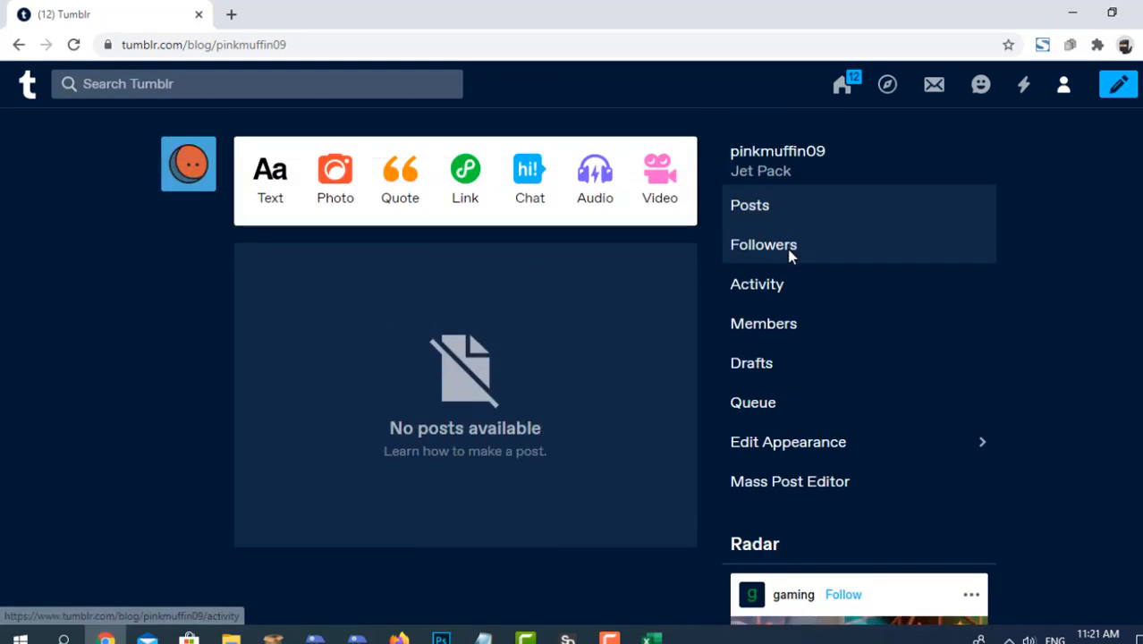
left_click(204, 176)
left_click(762, 89)
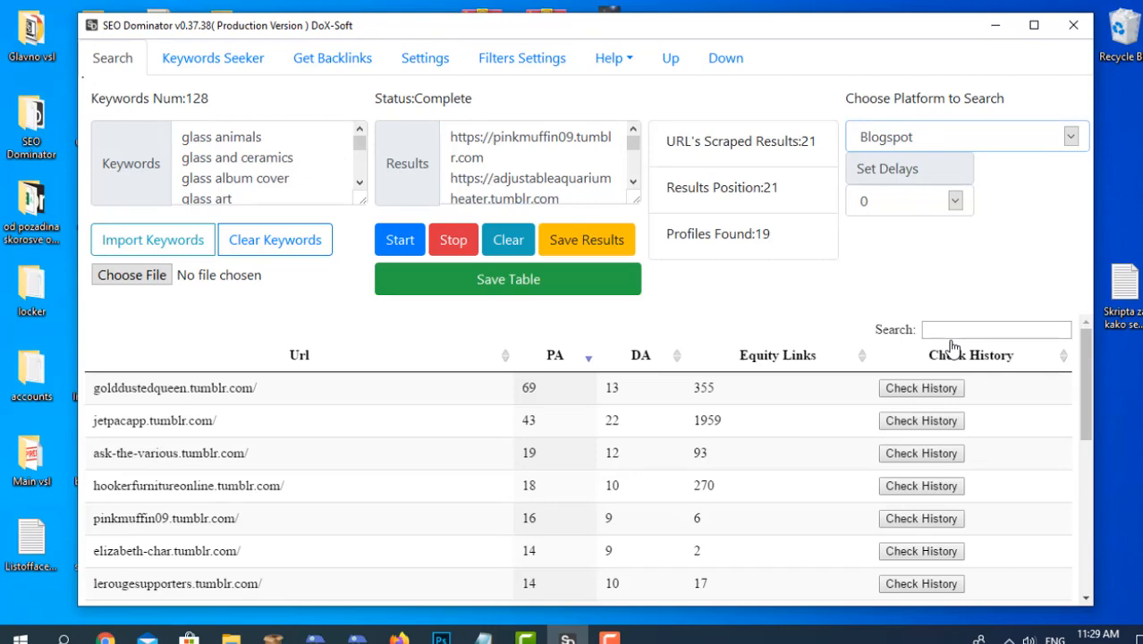
Switch SEO Dominator's search platform to WikiDot and back to Blogspot.
left_click(965, 134)
left_click(965, 248)
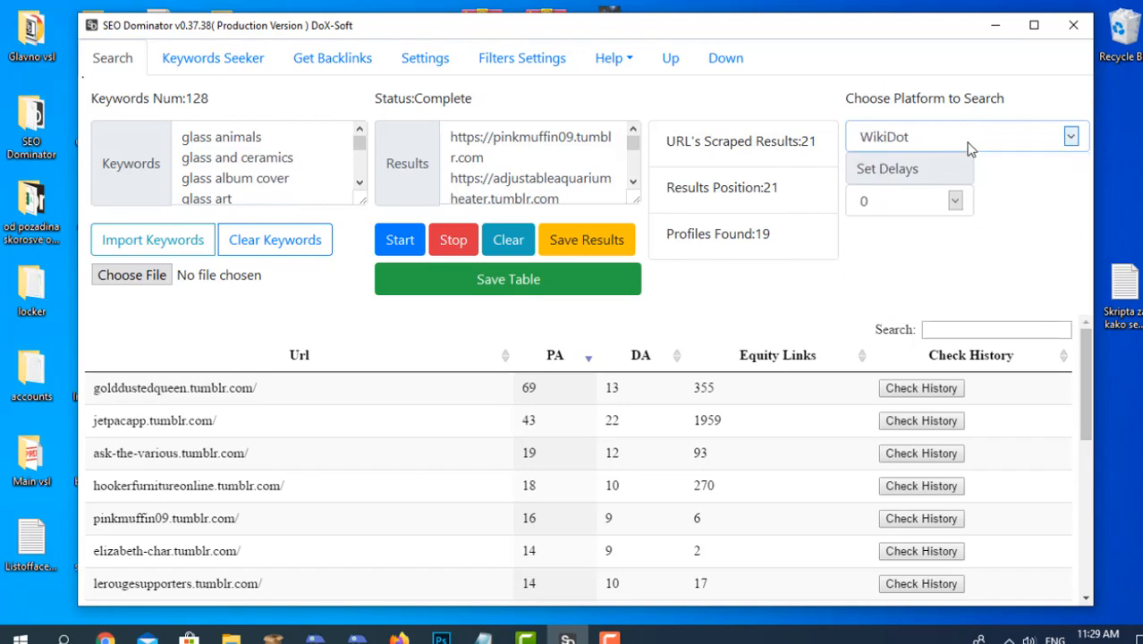
left_click(970, 145)
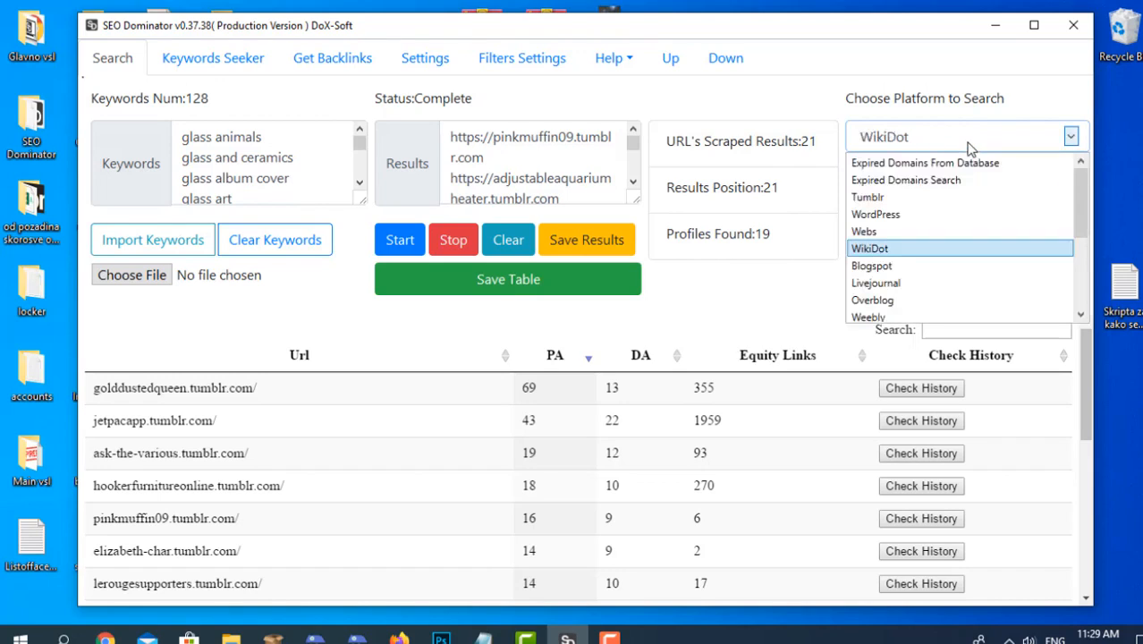
left_click(971, 271)
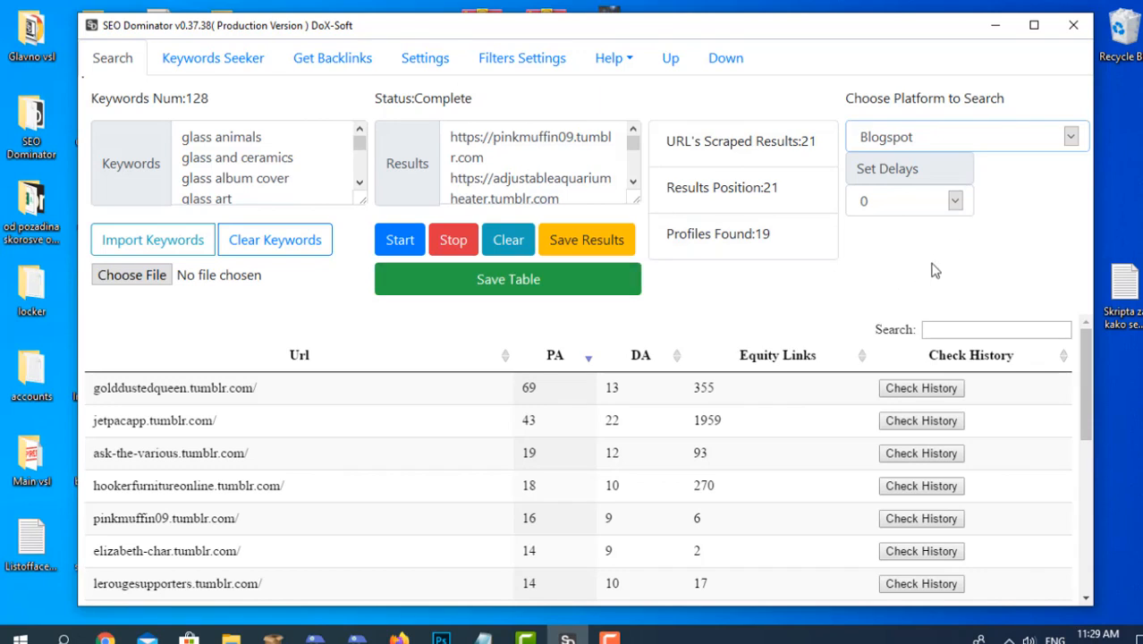
Review the full list of searchable platforms and keep Blogspot as the chosen one.
left_click(960, 138)
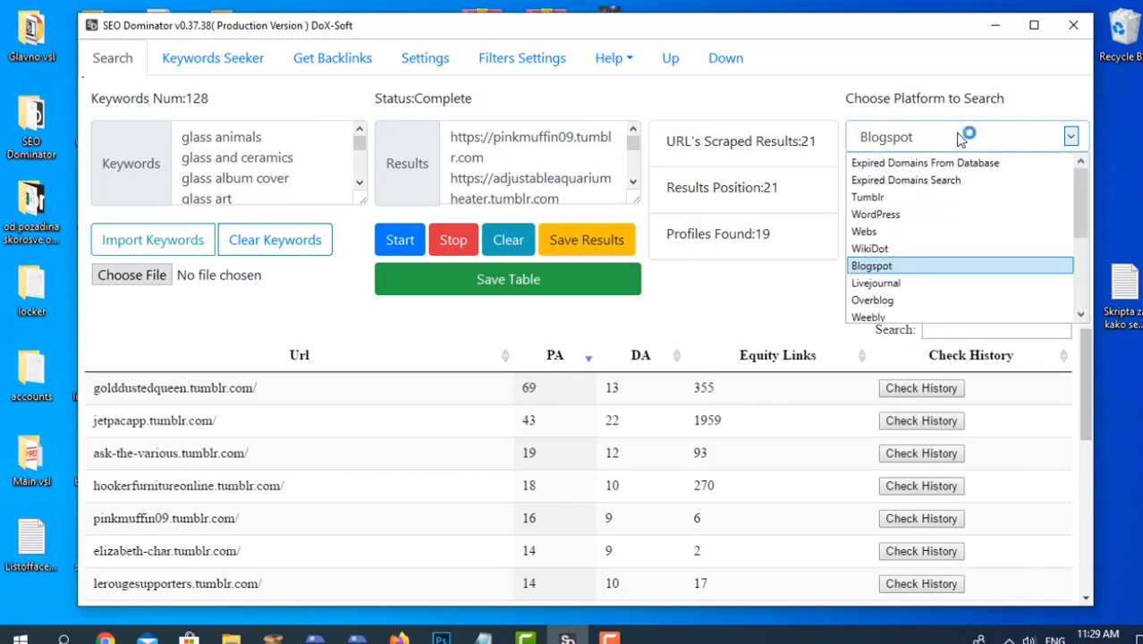
scroll(962, 229, "down", 1)
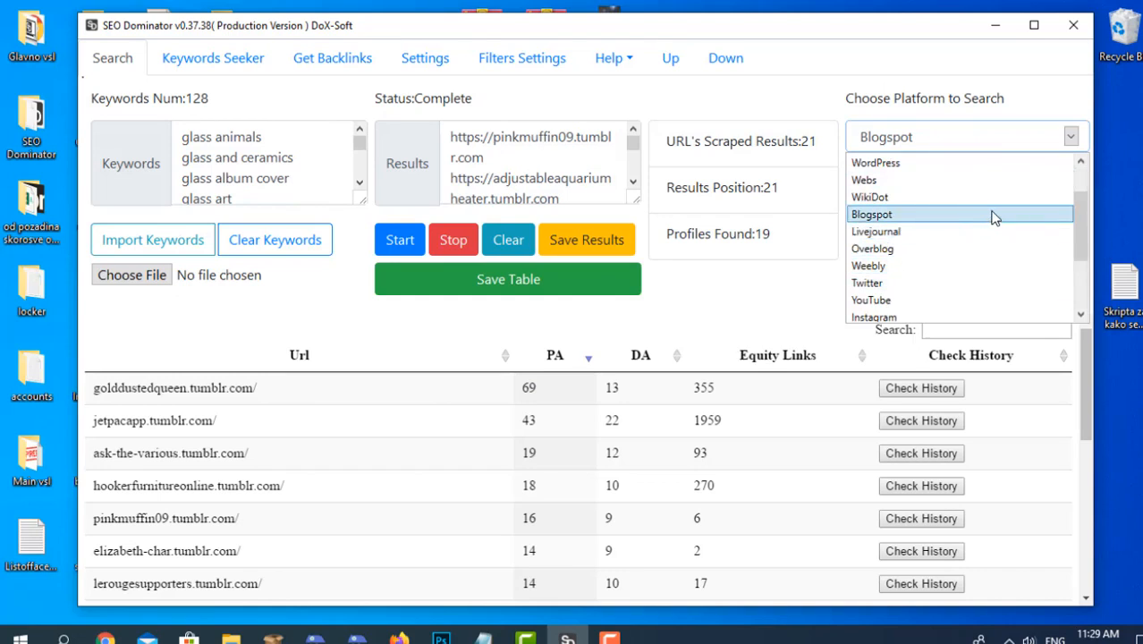
scroll(993, 217, "down", 2)
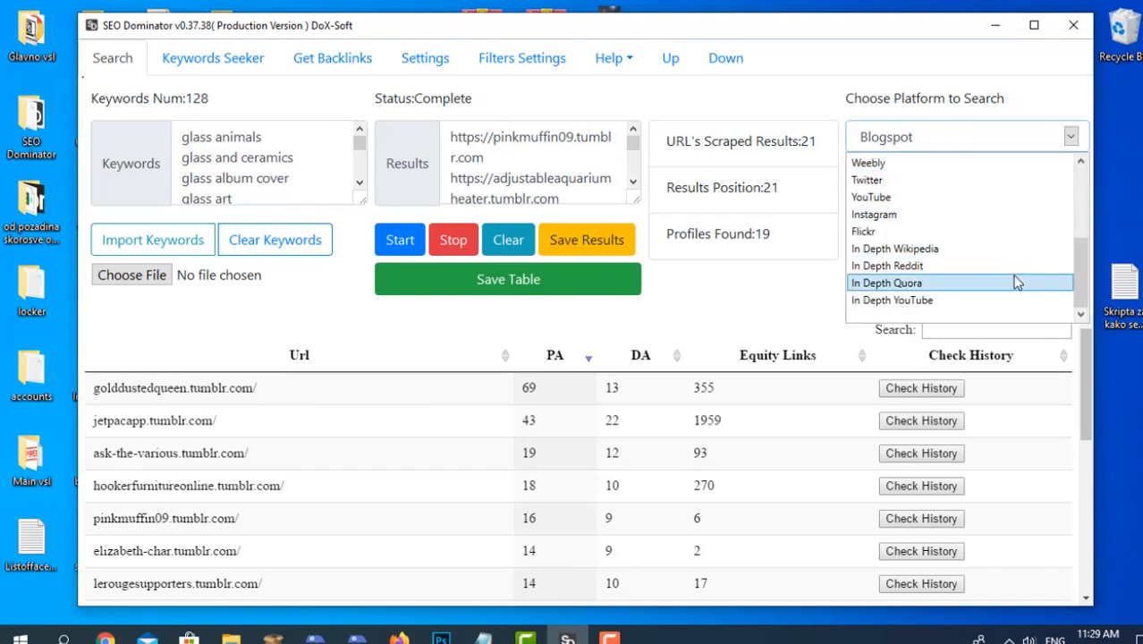
scroll(1011, 269, "up", 2)
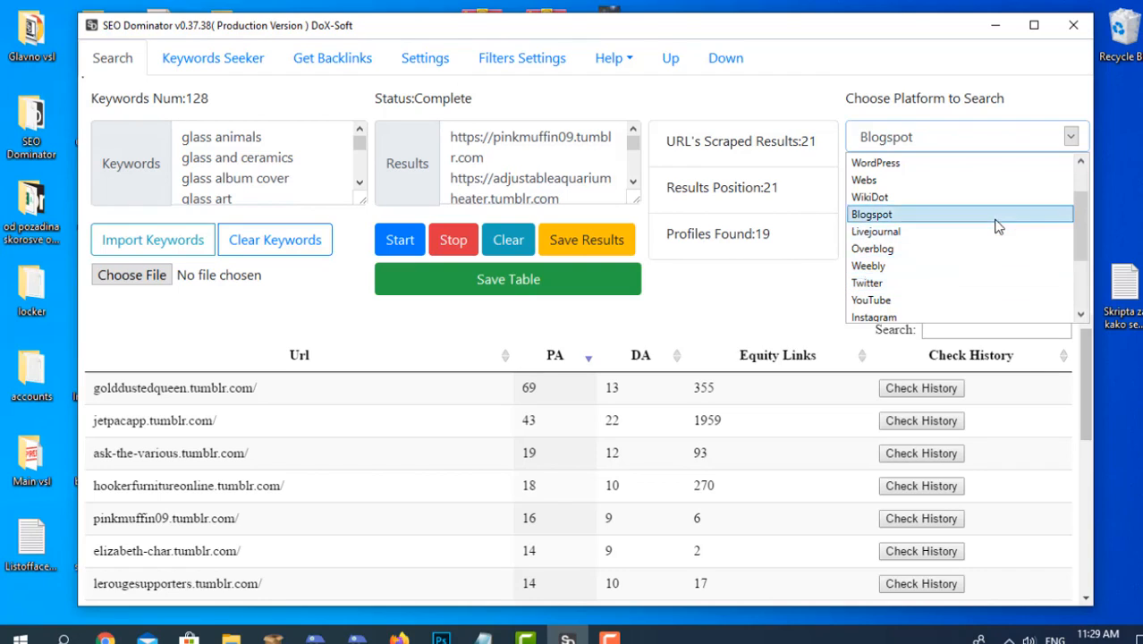
left_click(998, 226)
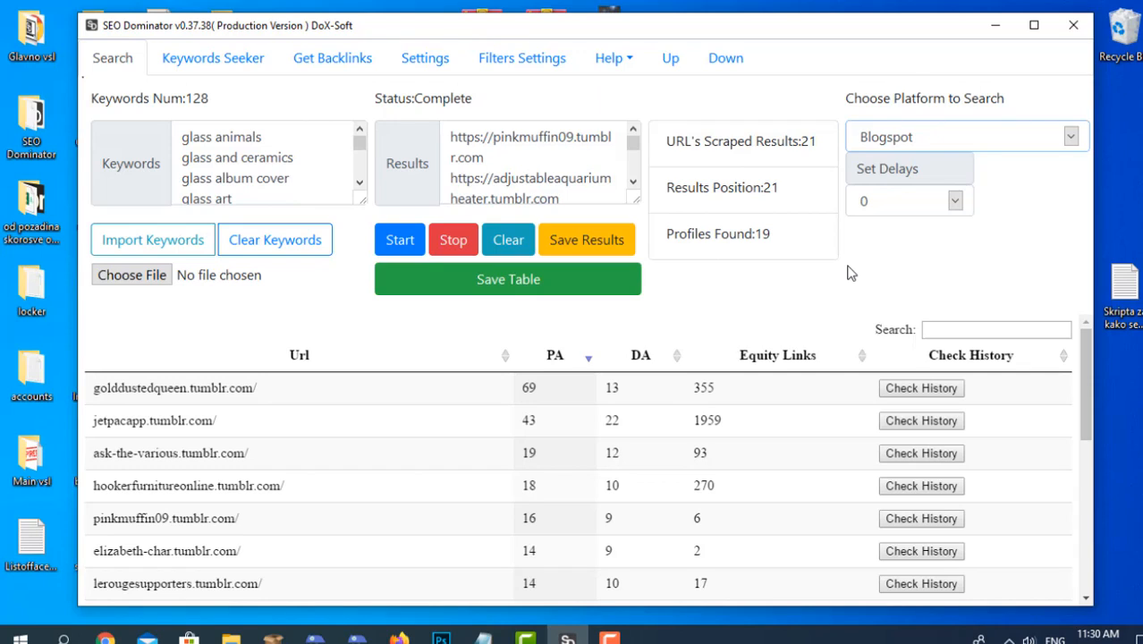
Switch to Blogger in the browser and examine the Product Reviews blog's comments and its list of posts.
left_click(105, 637)
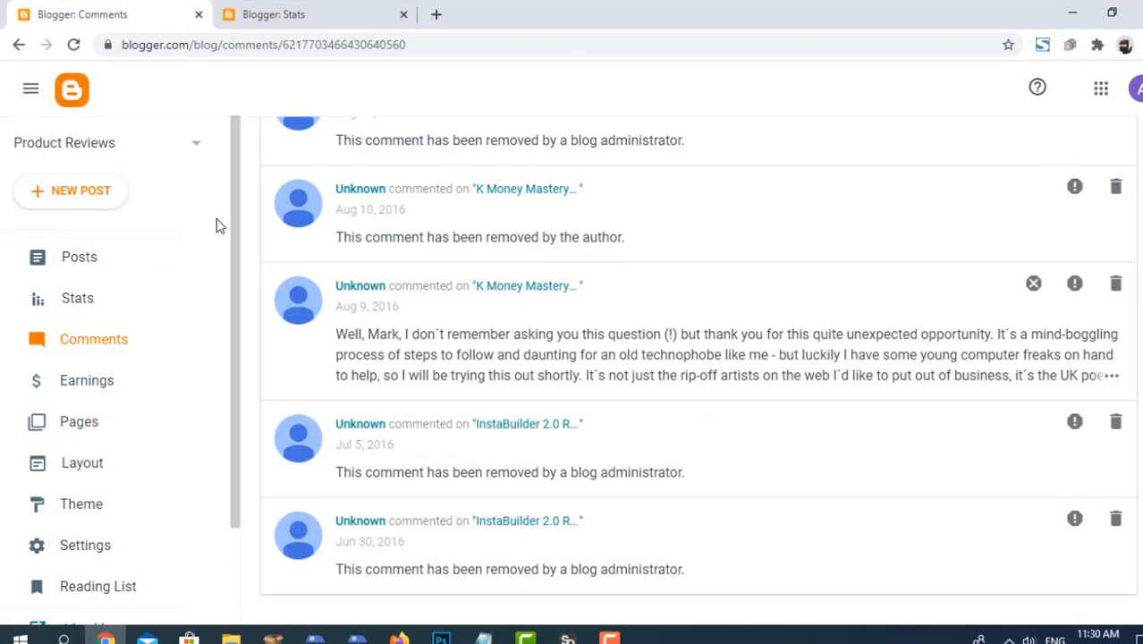
scroll(534, 318, "up", 10)
scroll(537, 315, "down", 10)
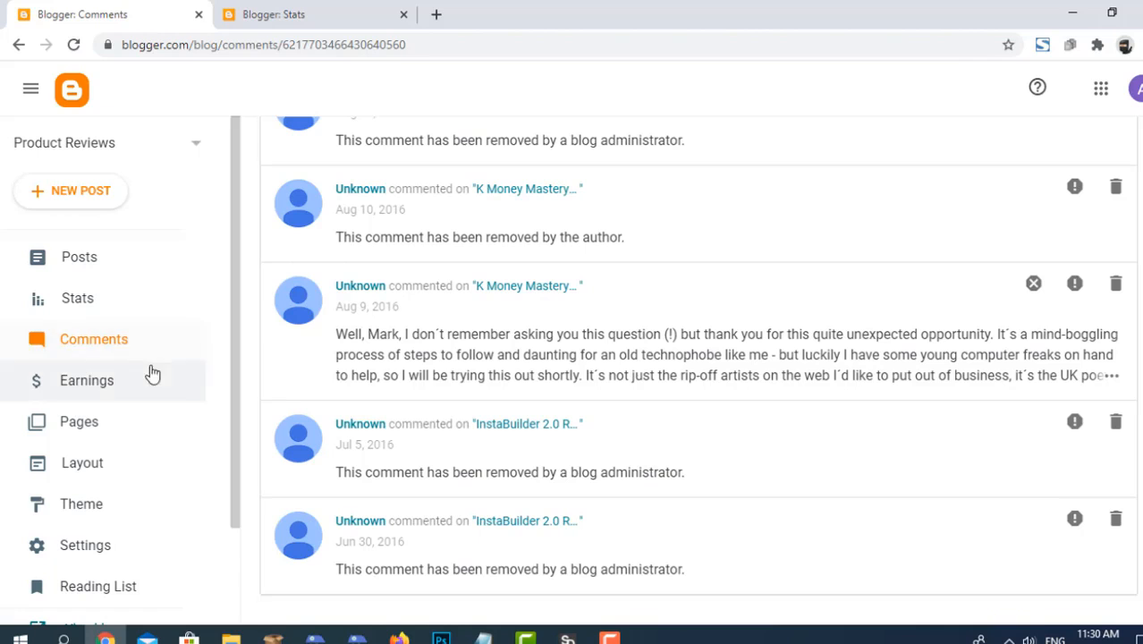
left_click(119, 270)
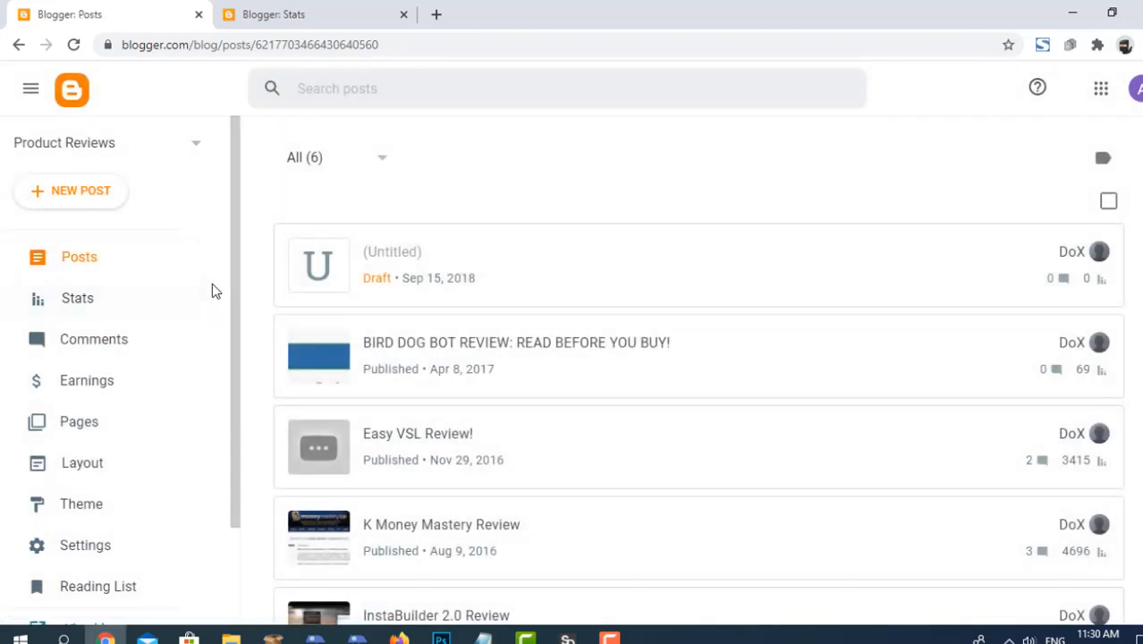
scroll(824, 344, "down", 3)
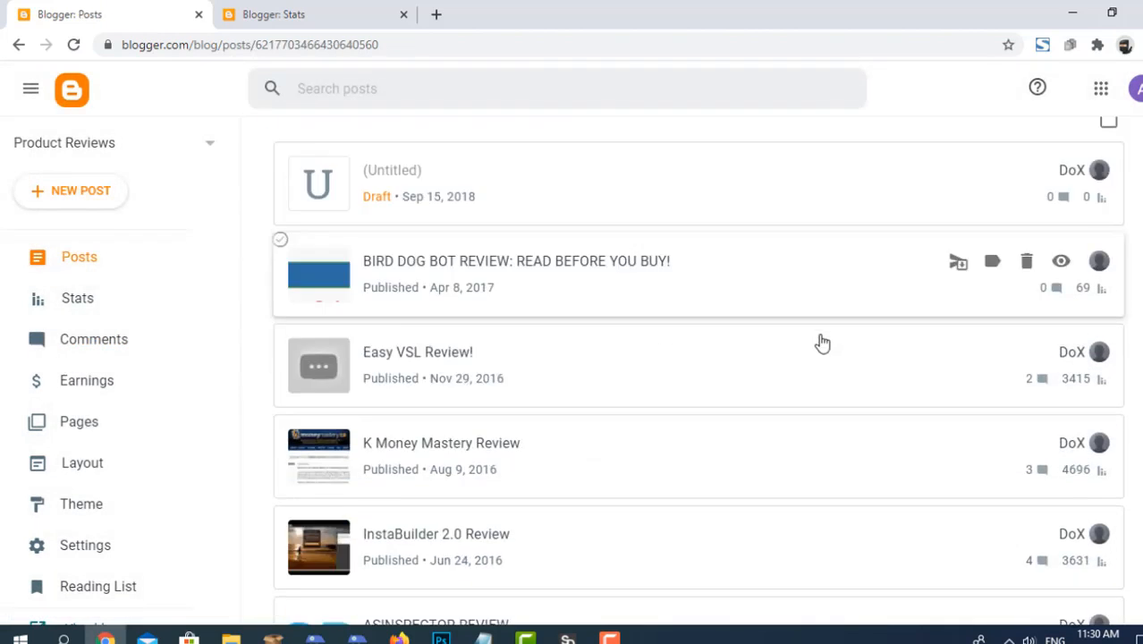
Read through the Product Reviews blog's list of posts with their view counts, and its reader comments.
scroll(771, 346, "down", 1)
scroll(539, 284, "up", 3)
scroll(273, 541, "down", 3)
scroll(346, 393, "up", 3)
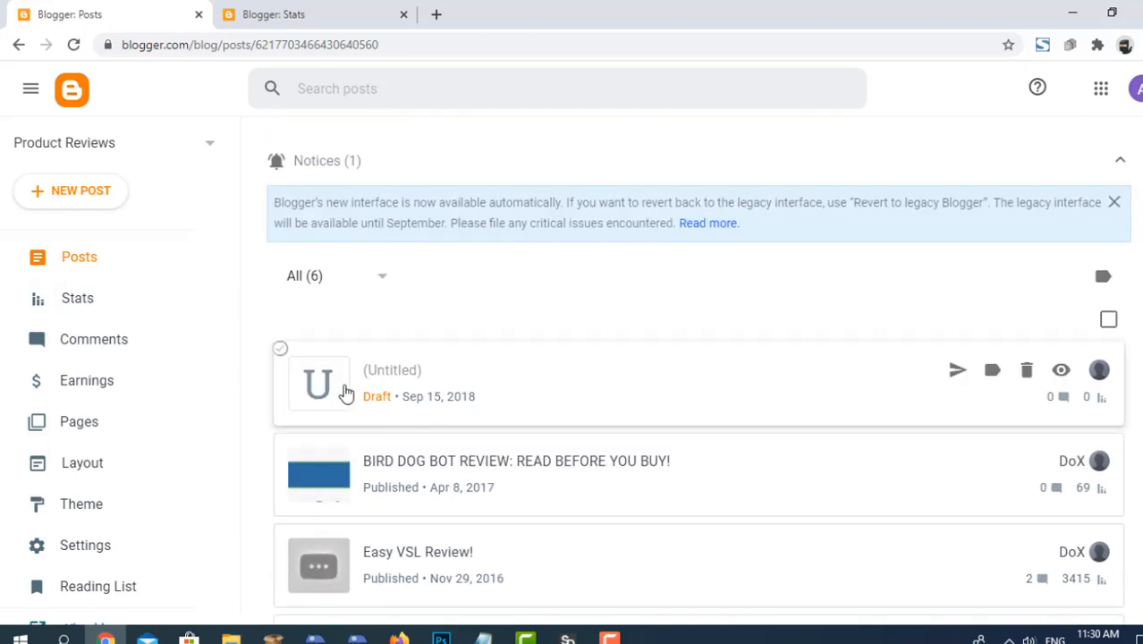
scroll(346, 394, "down", 3)
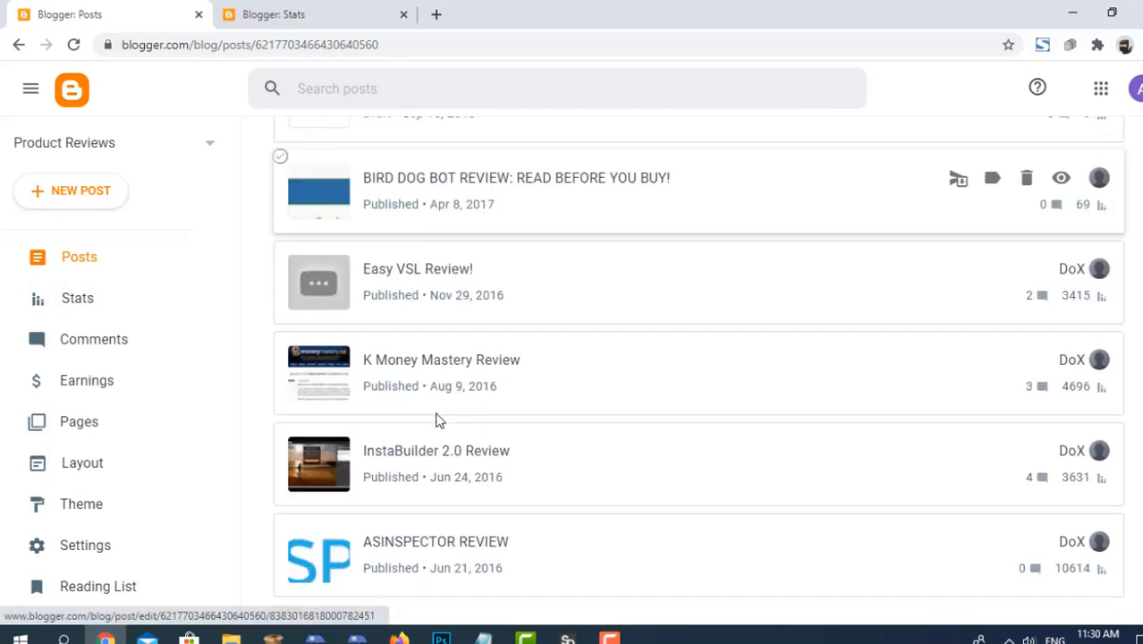
left_click(127, 350)
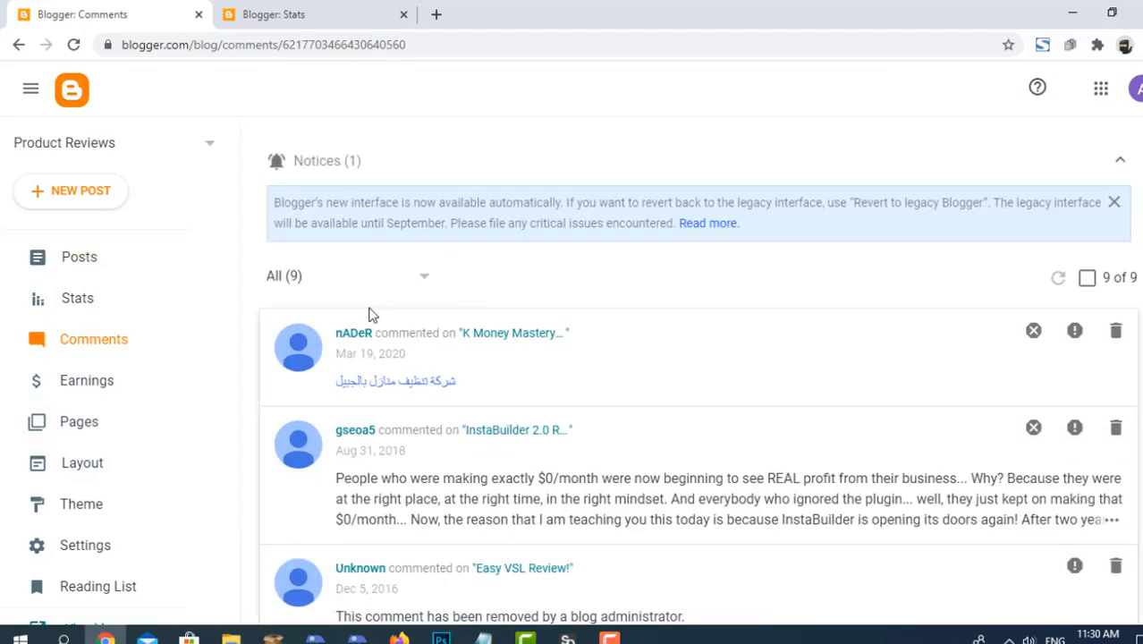
scroll(651, 338, "down", 10)
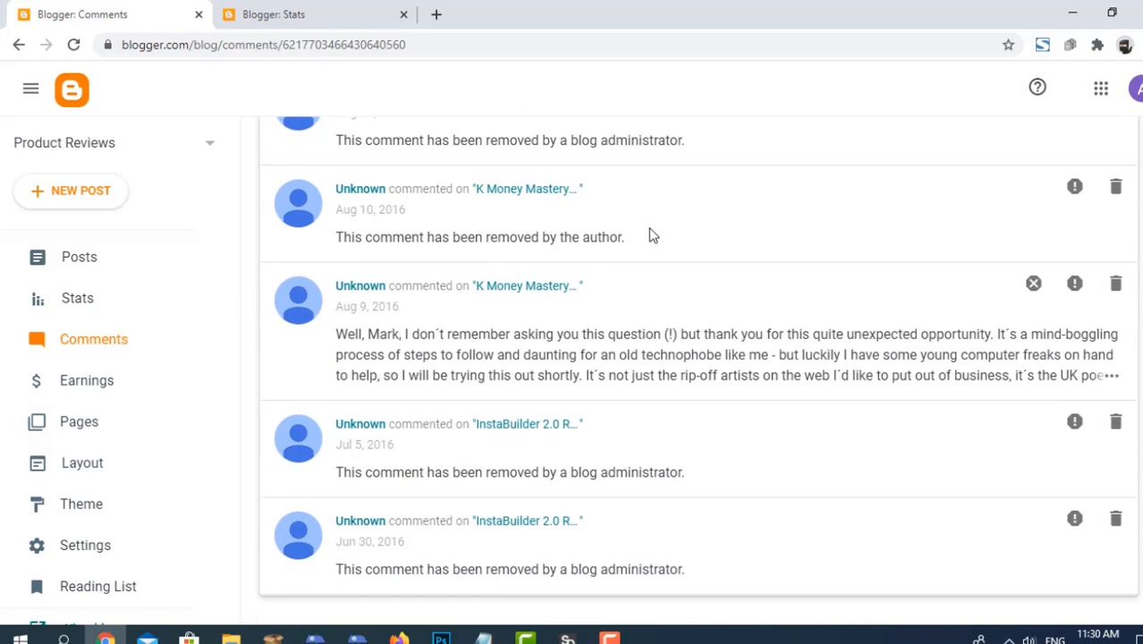
scroll(385, 425, "up", 3)
Check the blog's Pages section and examine the AdSense information in its Earnings section.
left_click(110, 413)
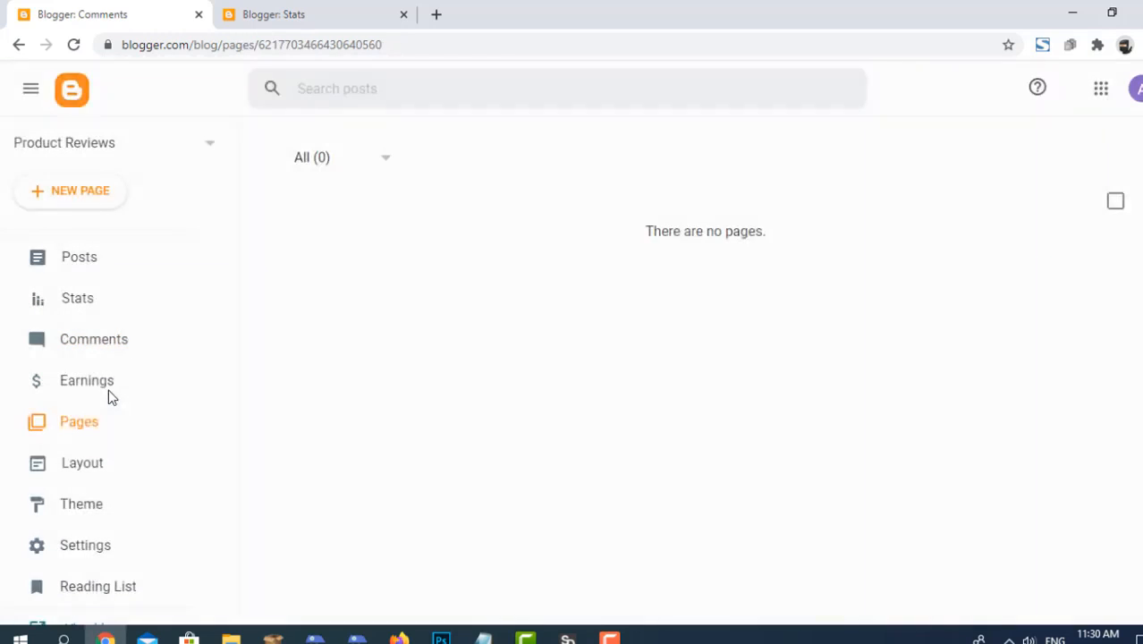
left_click(122, 390)
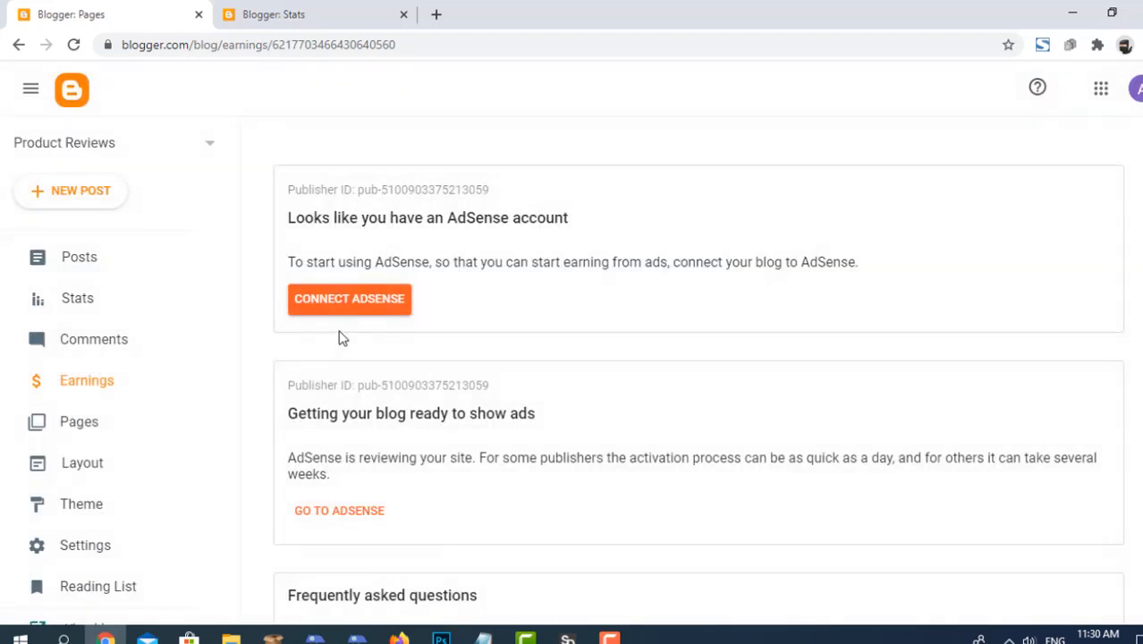
scroll(487, 308, "down", 3)
scroll(487, 319, "up", 3)
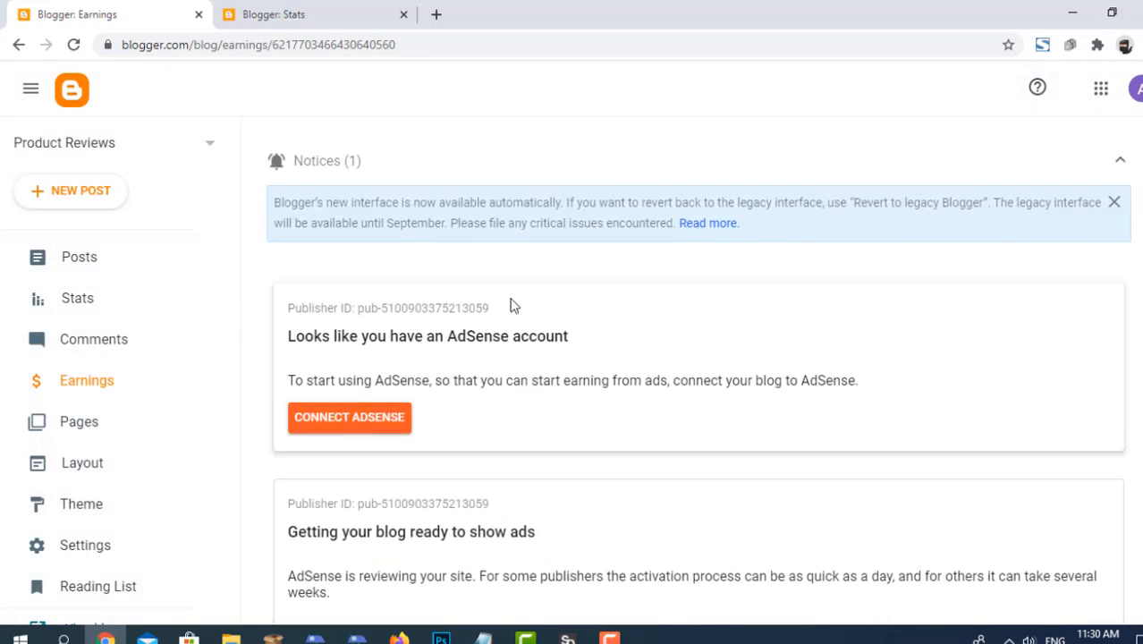
scroll(511, 305, "down", 3)
scroll(523, 339, "up", 3)
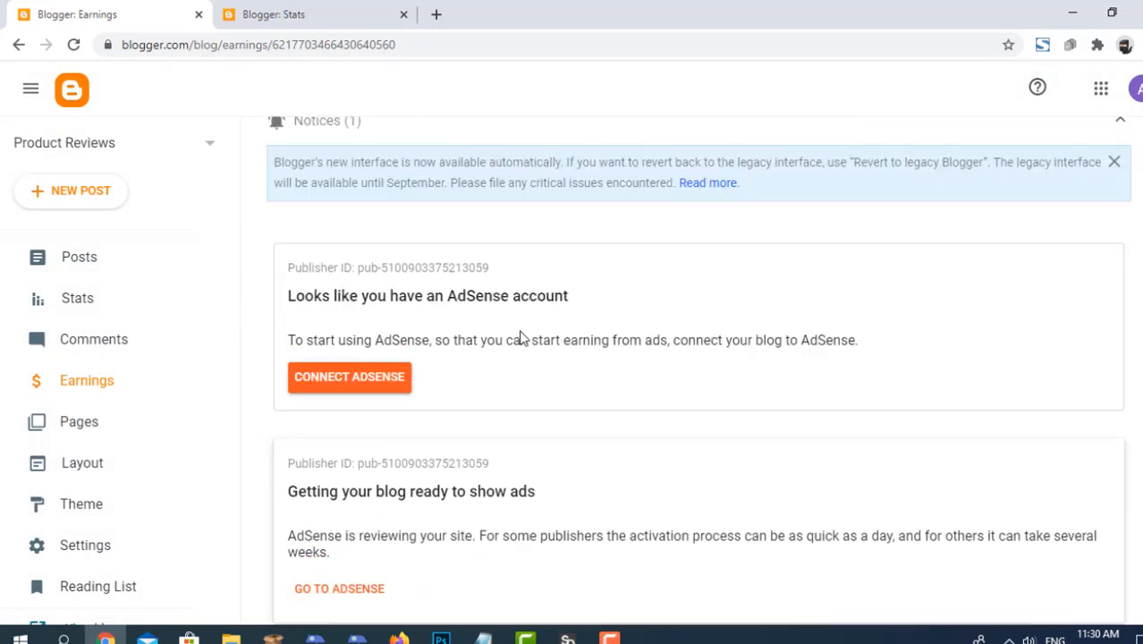
scroll(541, 319, "down", 3)
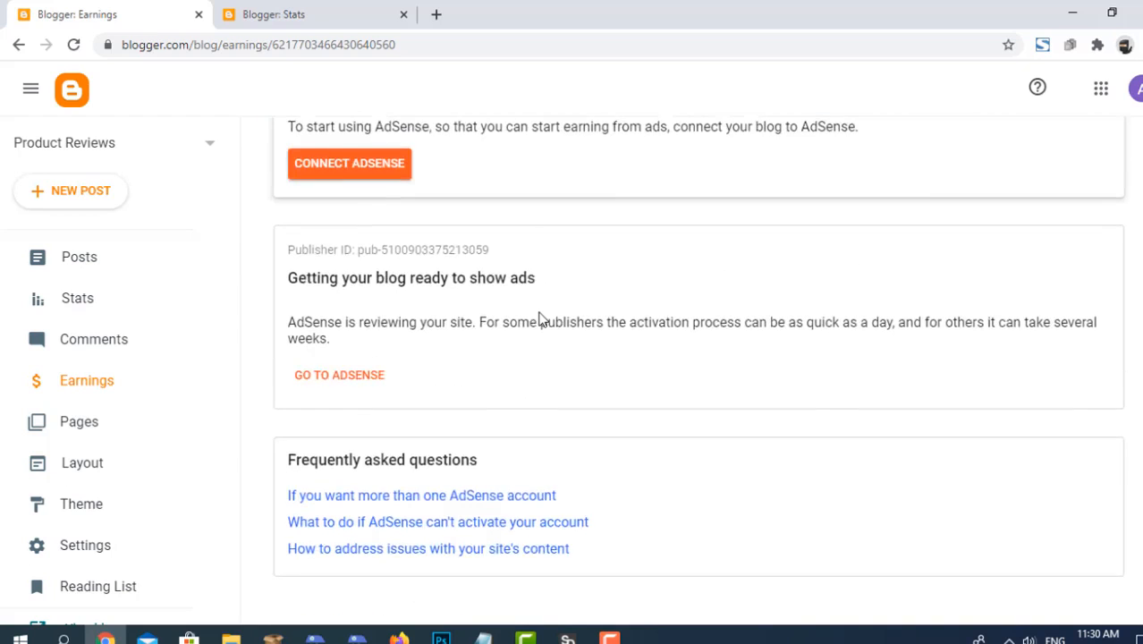
scroll(464, 319, "up", 3)
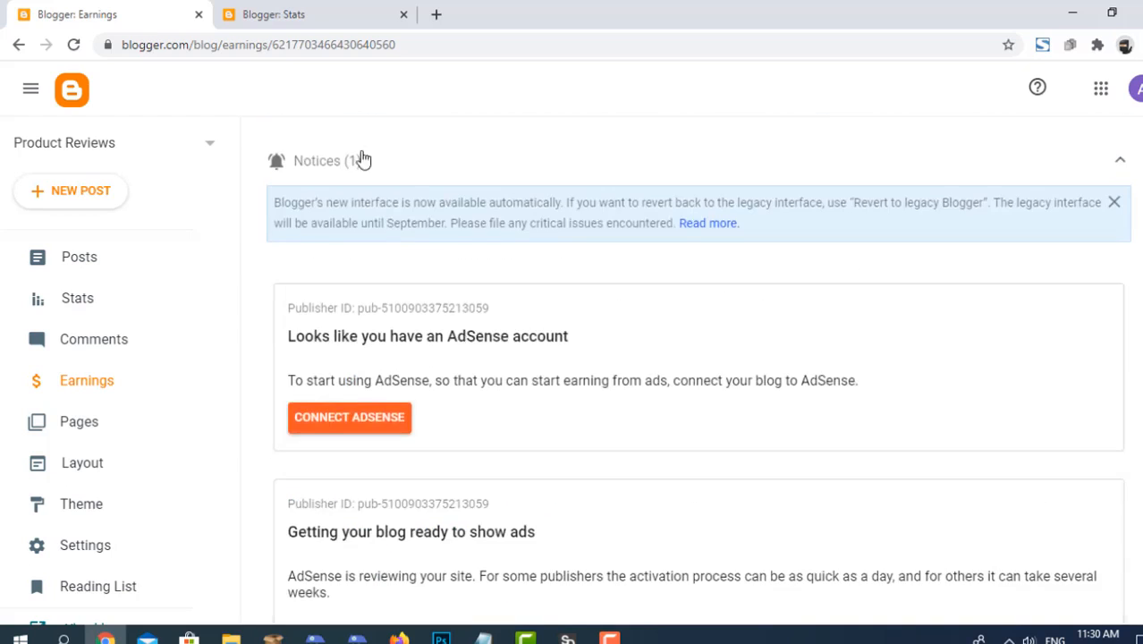
Return to the open Blogger Stats page and examine the blog's all-time, daily and monthly view figures.
left_click(287, 18)
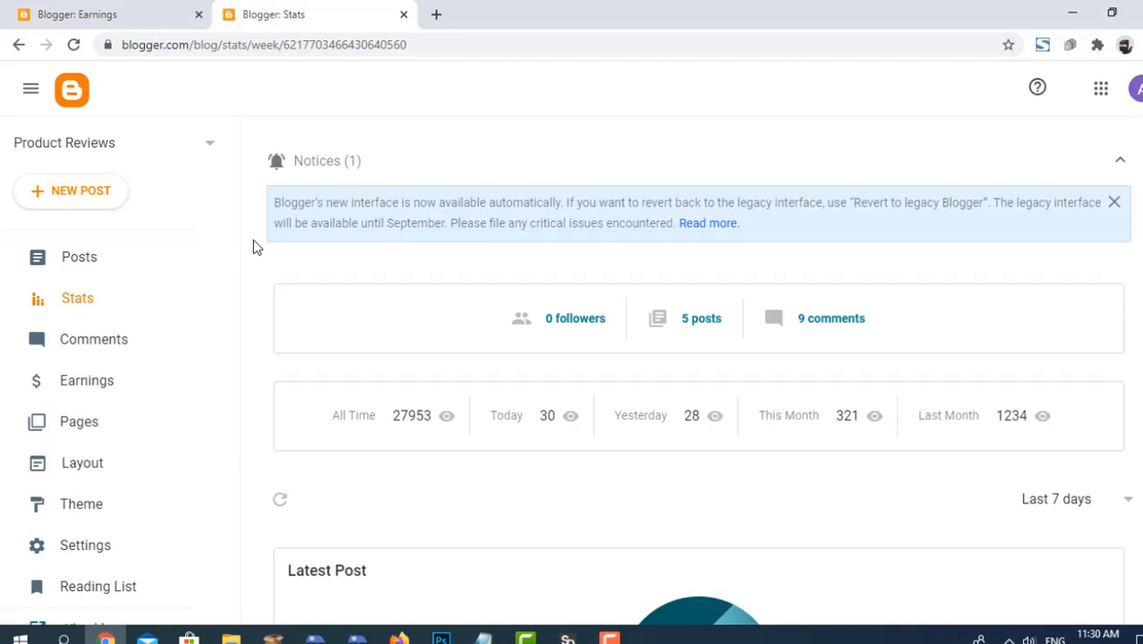
scroll(392, 229, "down", 1)
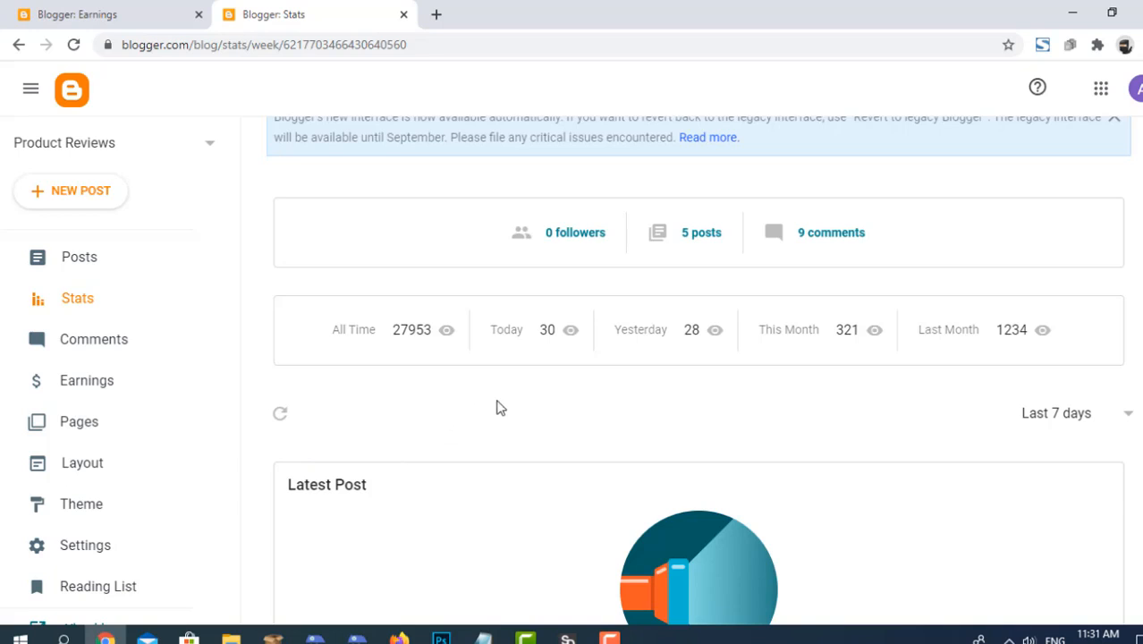
scroll(500, 407, "down", 2)
scroll(501, 407, "up", 3)
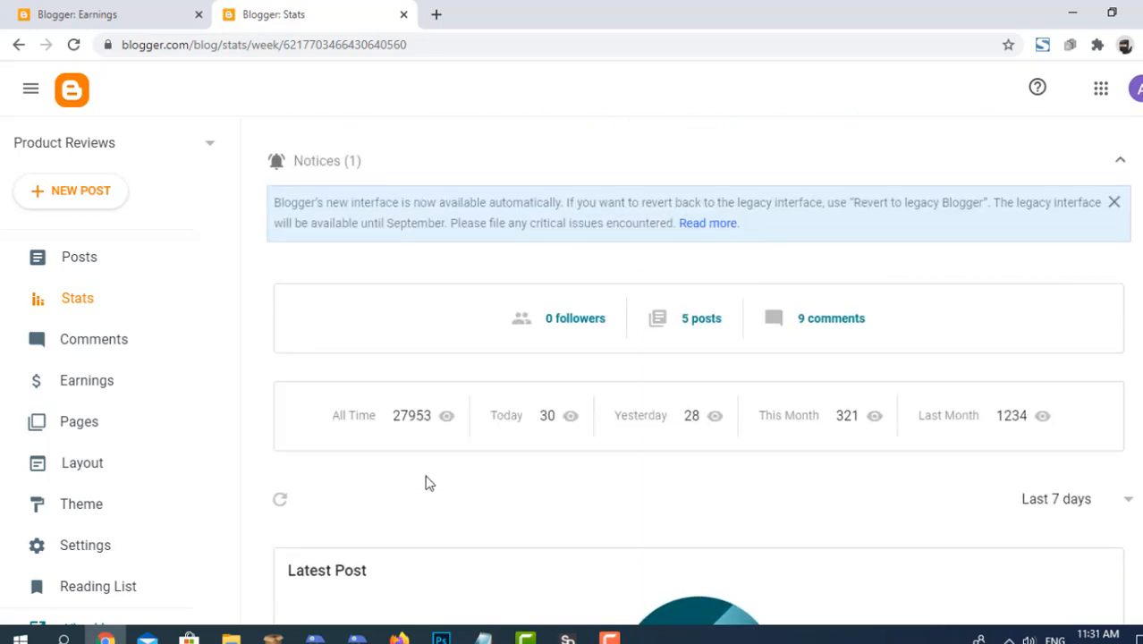